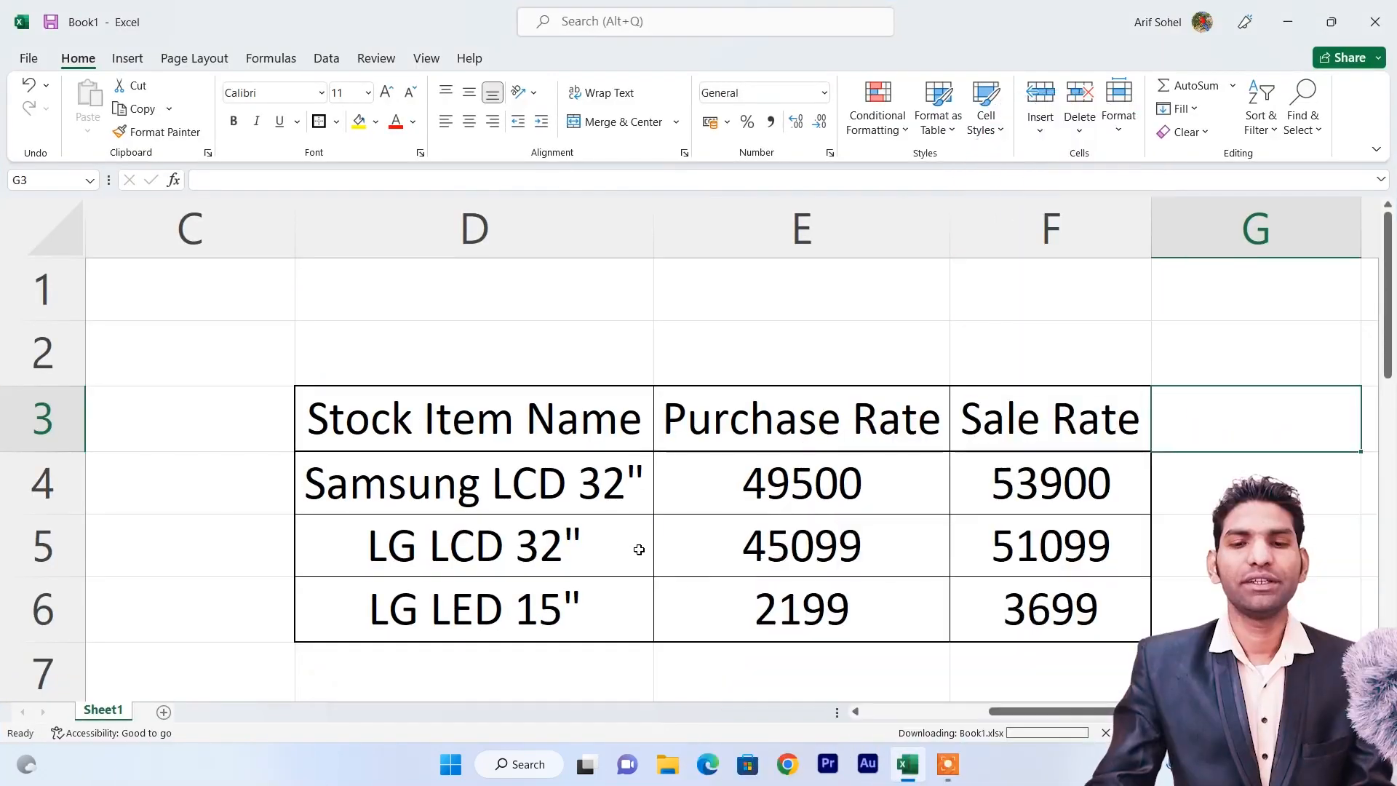
Give the header cells D3:F3 a yellow fill and red font colour.
{"action": "left_click", "coordinate": [469, 502]}
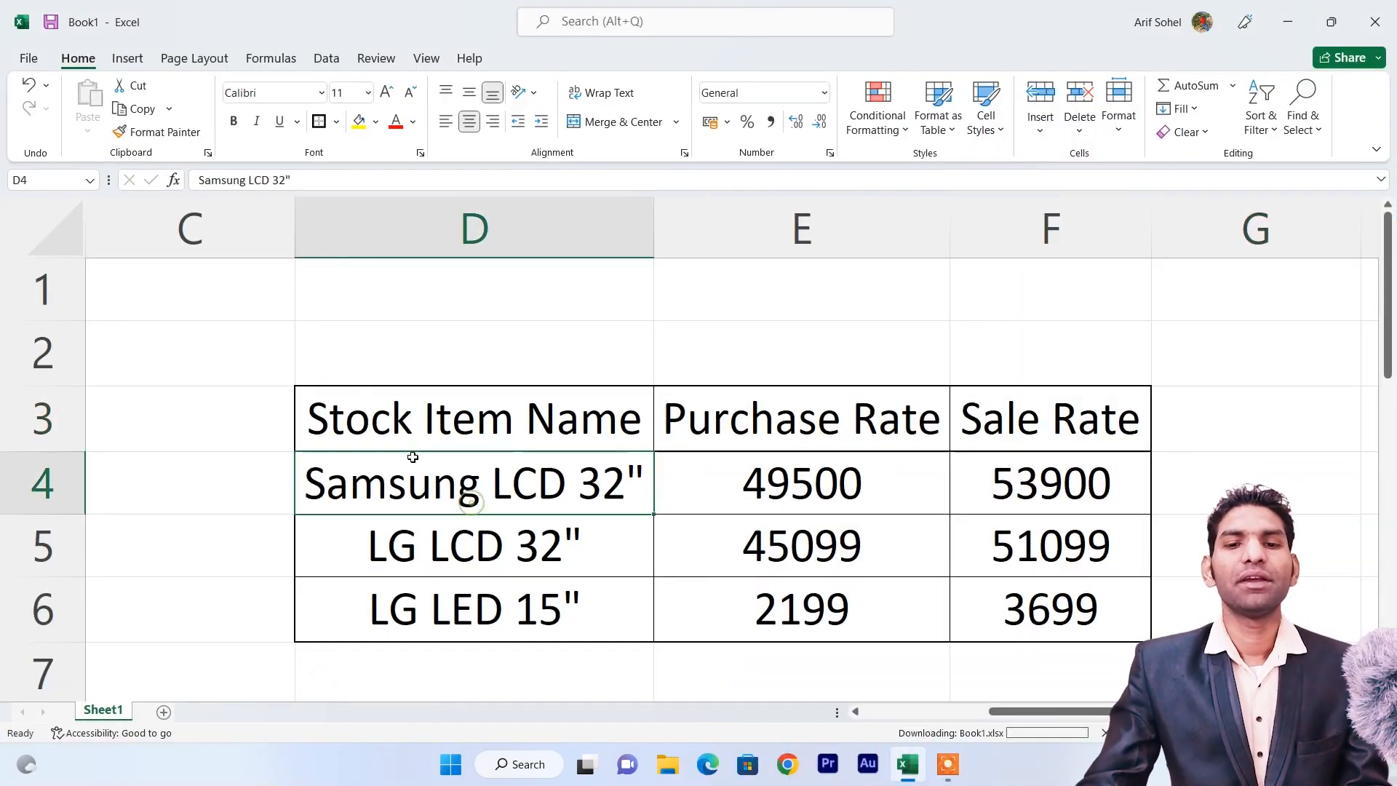
{"action": "left_click_drag", "start_coordinate": [371, 433], "coordinate": [1062, 421]}
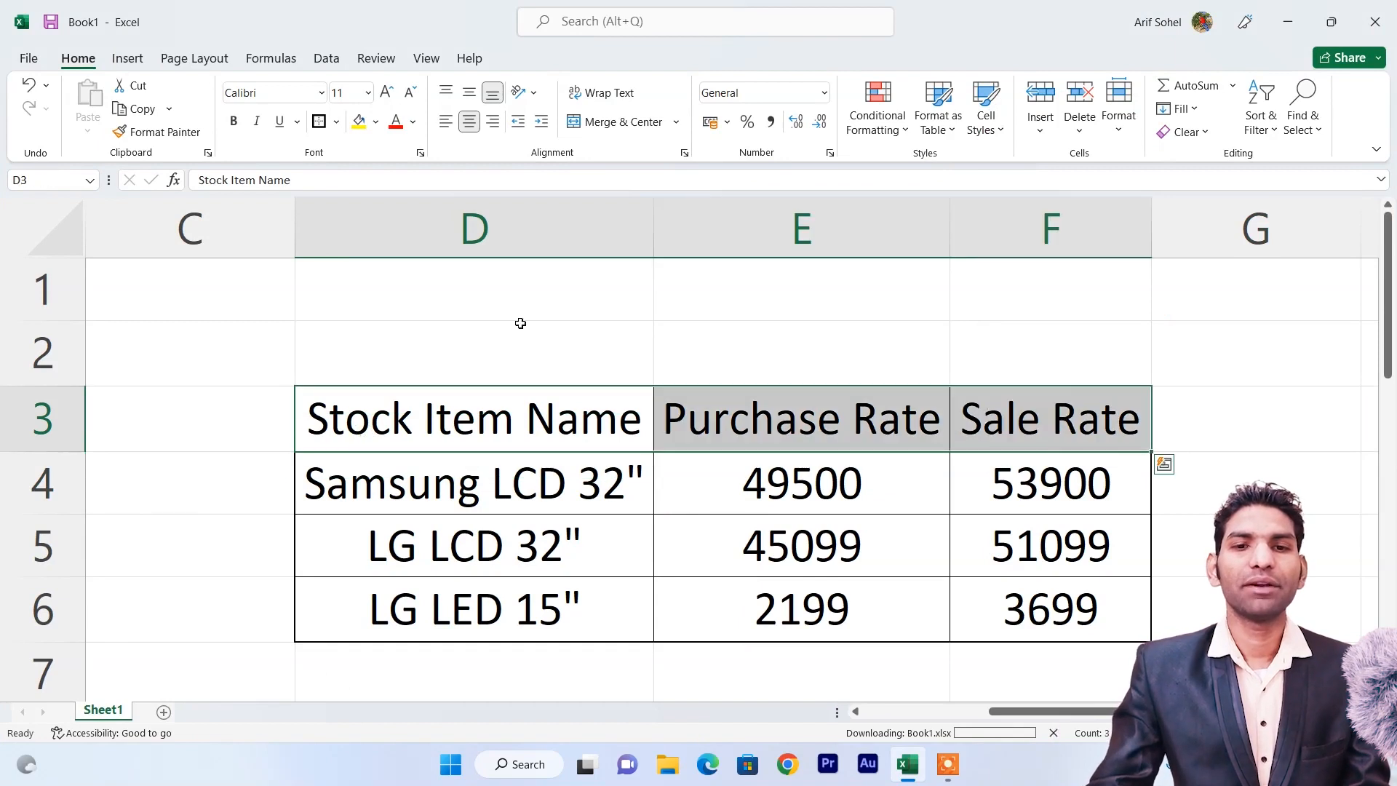
{"action": "left_click", "coordinate": [357, 123]}
{"action": "left_click", "coordinate": [395, 122]}
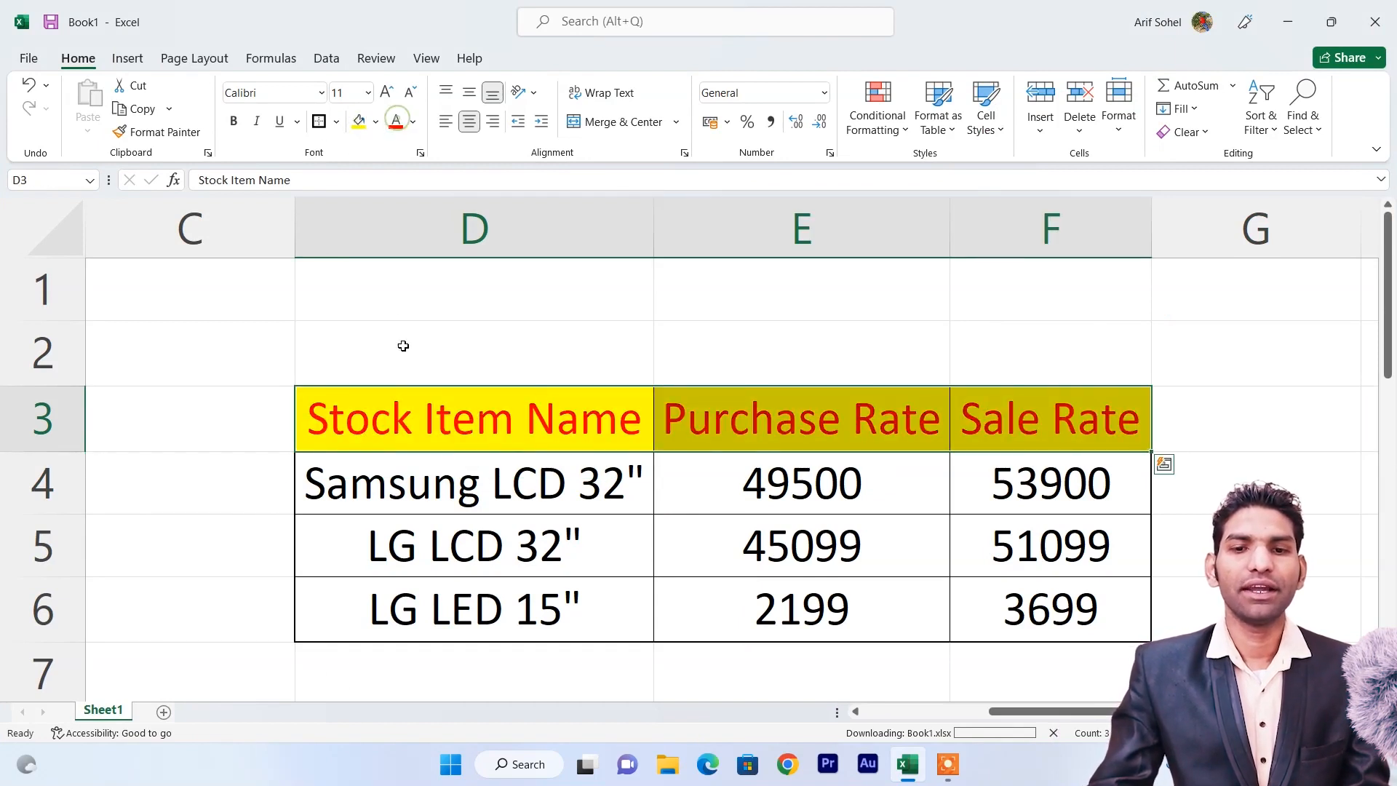
{"action": "left_click", "coordinate": [401, 398]}
Review the rate headings and Samsung LCD 32" rates: purchase 49500, sale 53900.
{"action": "left_click", "coordinate": [721, 417]}
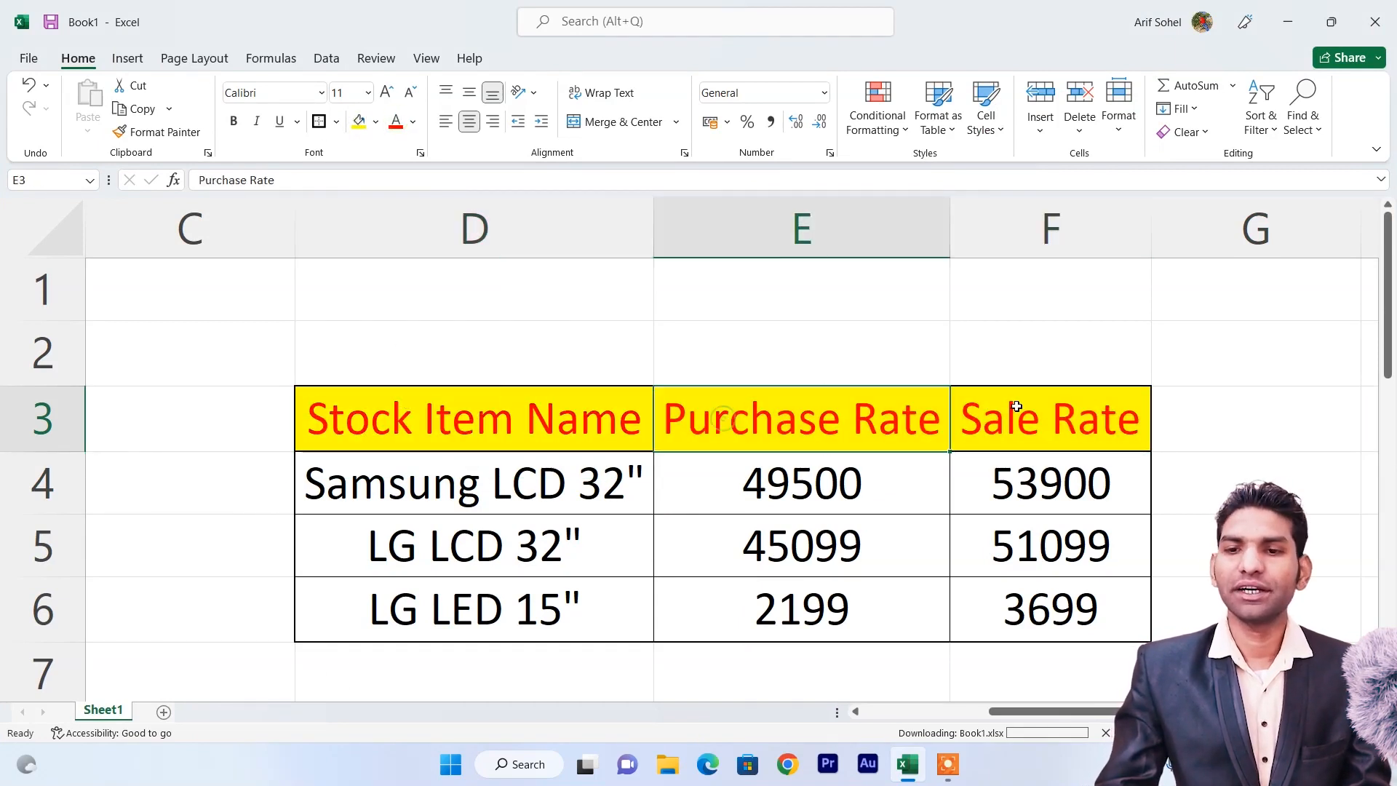
{"action": "left_click", "coordinate": [1016, 412]}
{"action": "left_click", "coordinate": [408, 490]}
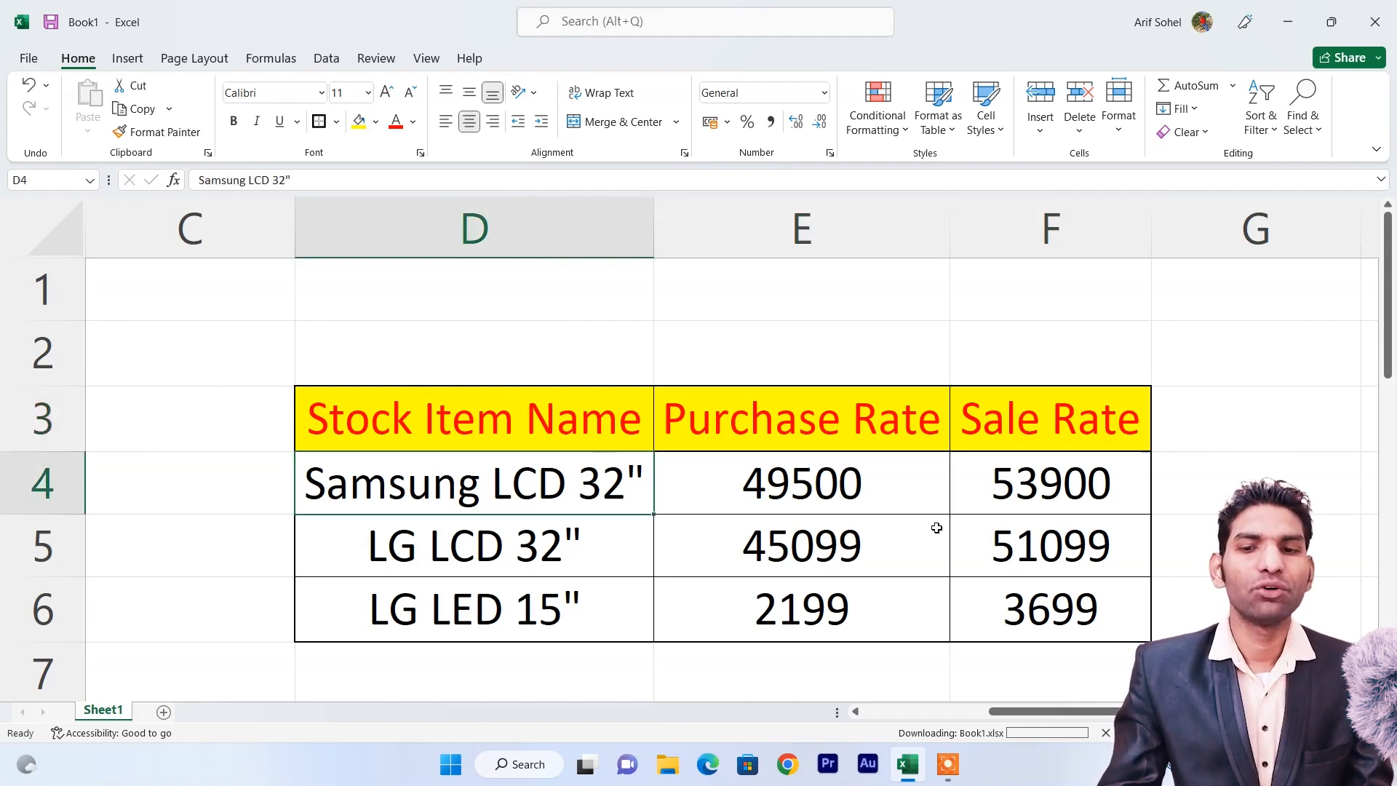
{"action": "left_click", "coordinate": [801, 489]}
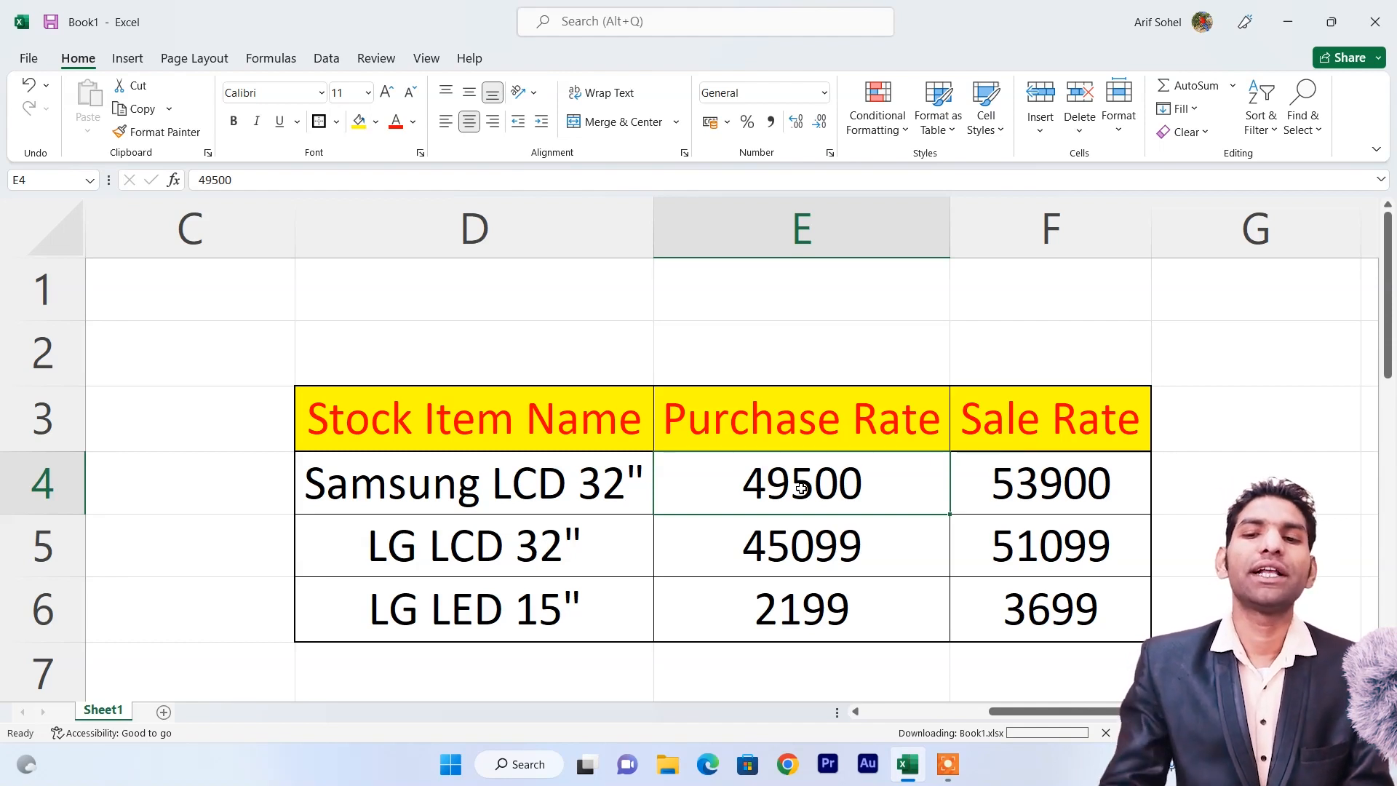
{"action": "left_click", "coordinate": [1036, 489]}
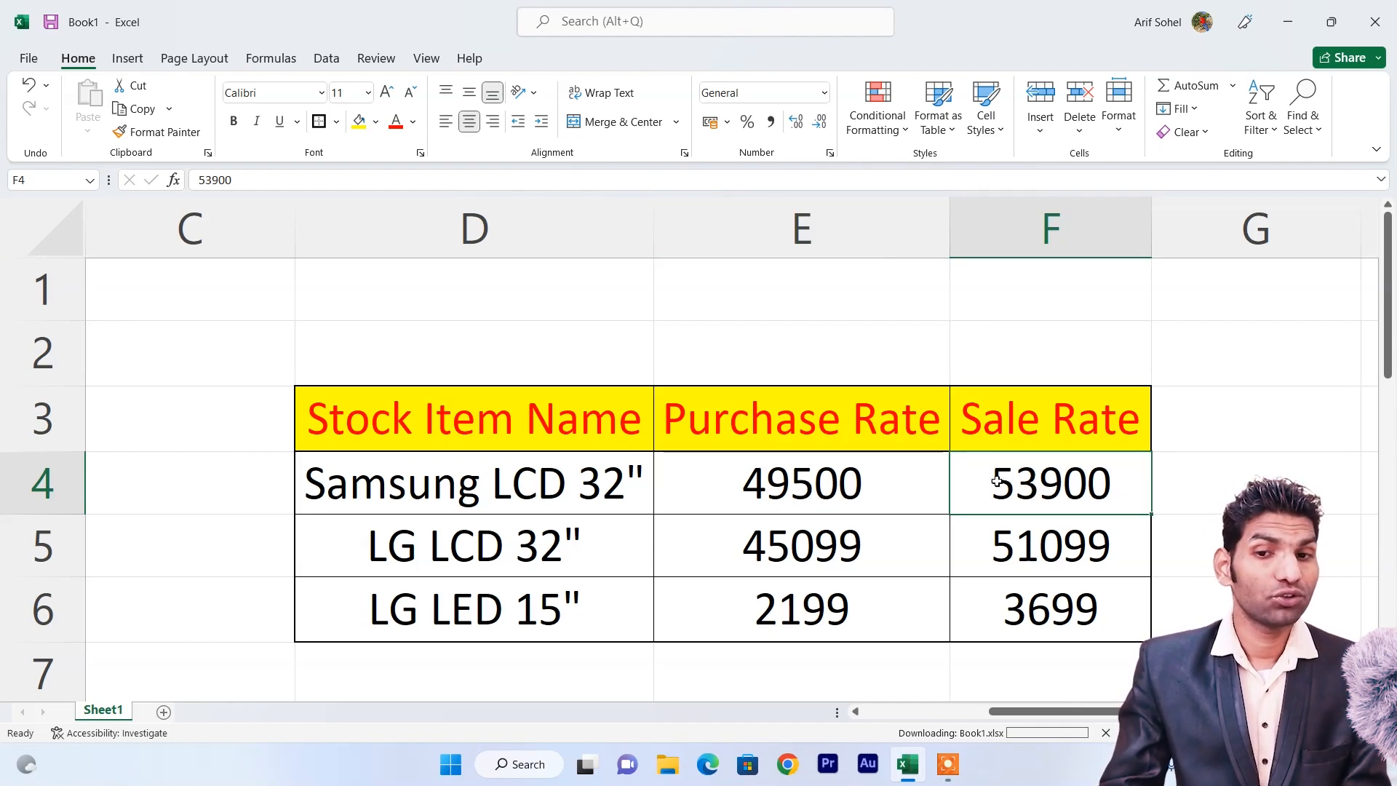
{"action": "left_click", "coordinate": [842, 486]}
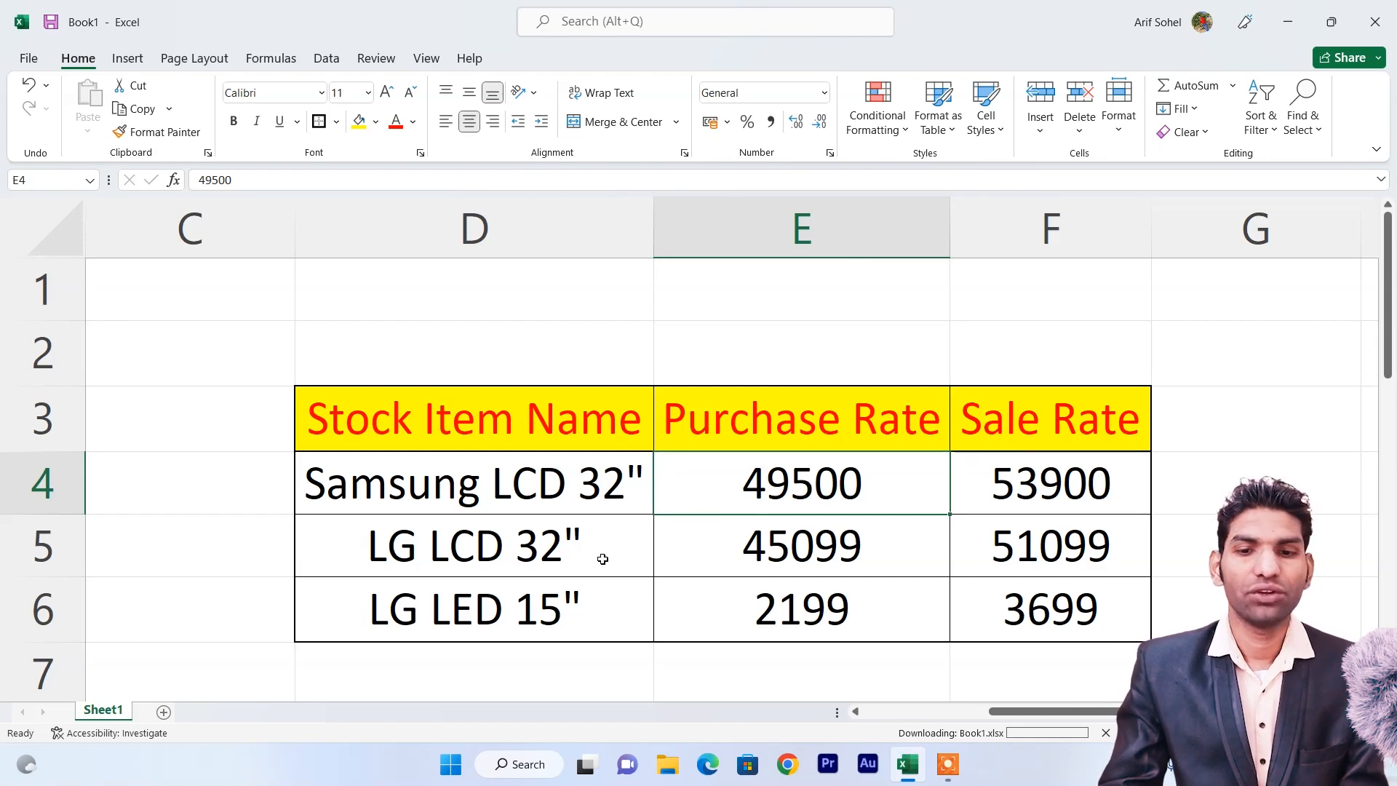
Review LG LCD 32" (45099/51099) and LG LED 15" (2199/3699) rates, then minimize Excel.
{"action": "left_click", "coordinate": [560, 545]}
{"action": "left_click", "coordinate": [723, 536]}
{"action": "left_click", "coordinate": [993, 532]}
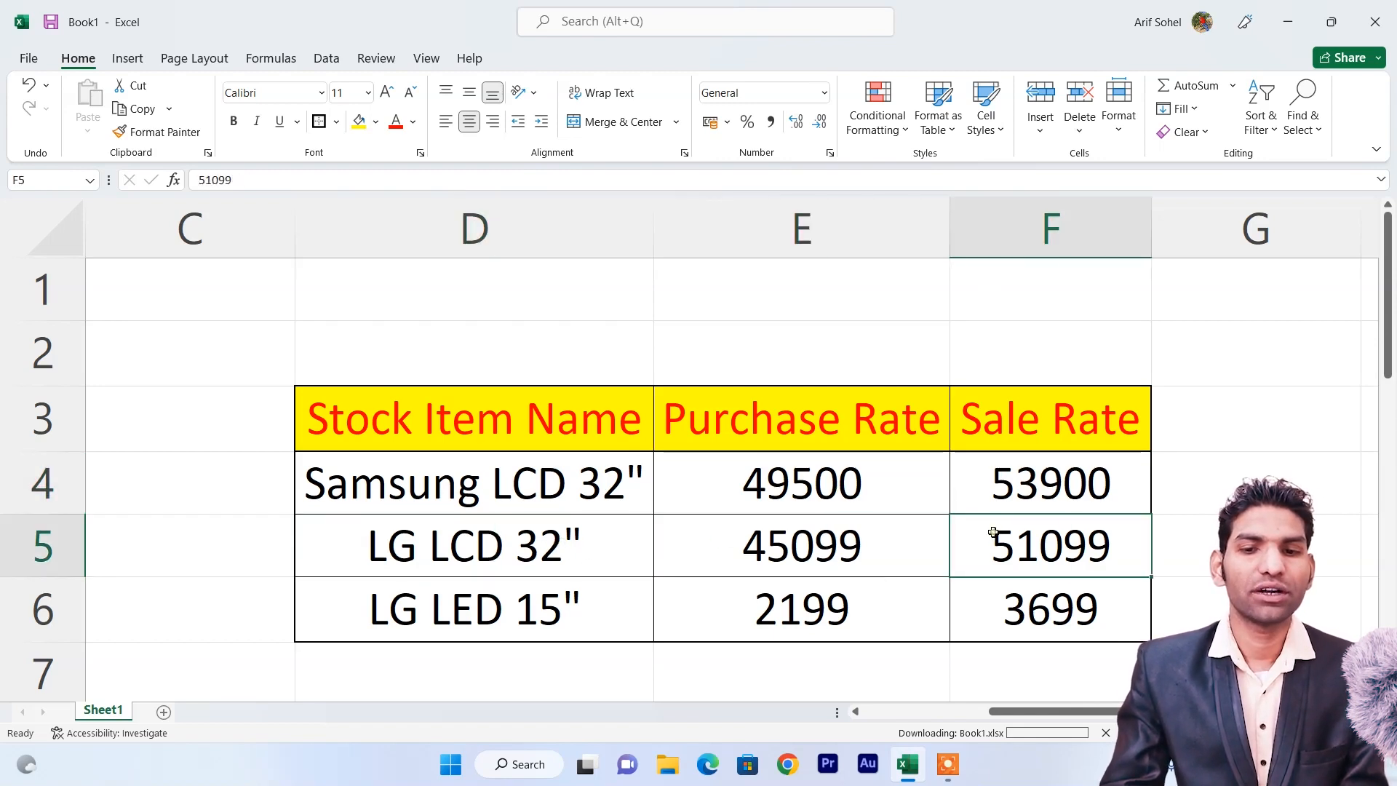
{"action": "left_click", "coordinate": [581, 598]}
{"action": "left_click", "coordinate": [572, 562]}
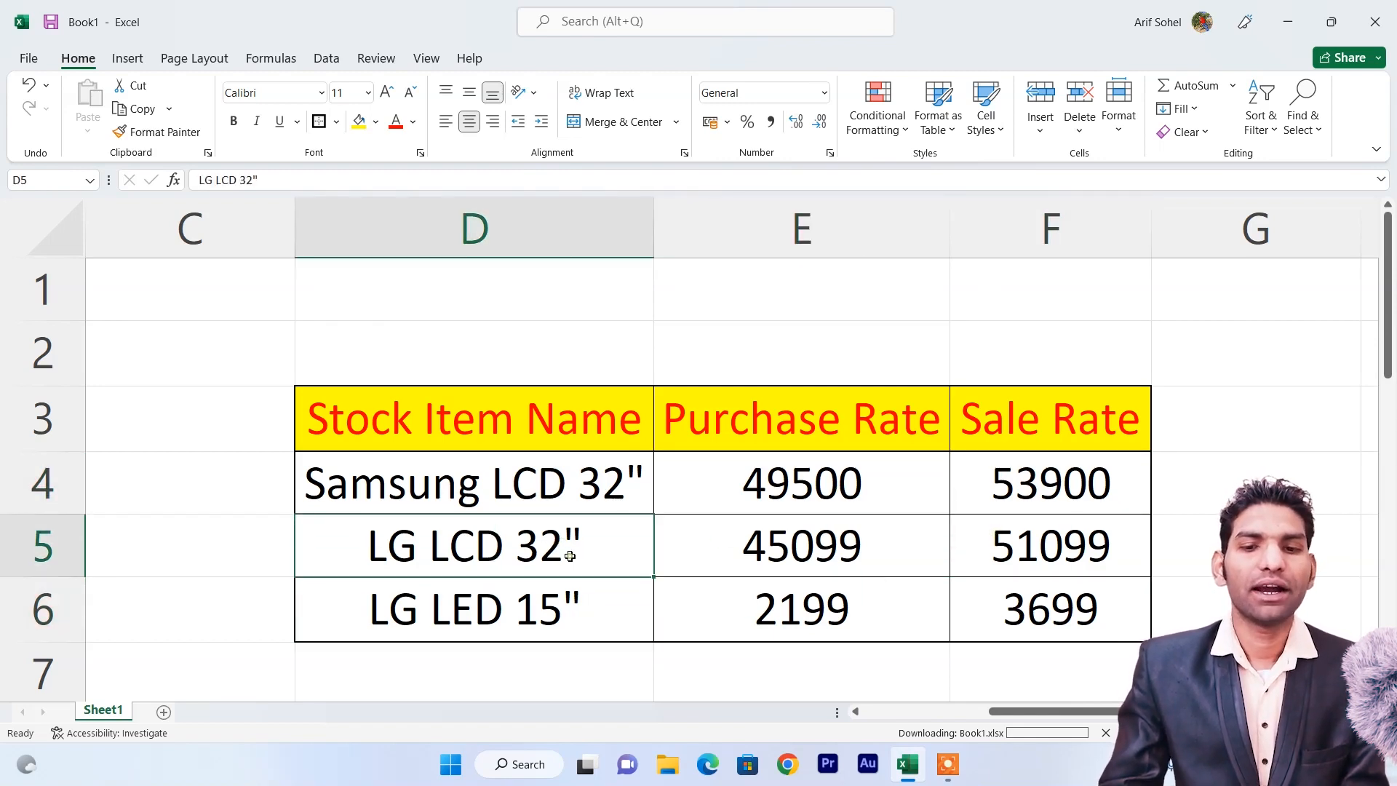
{"action": "left_click", "coordinate": [576, 611]}
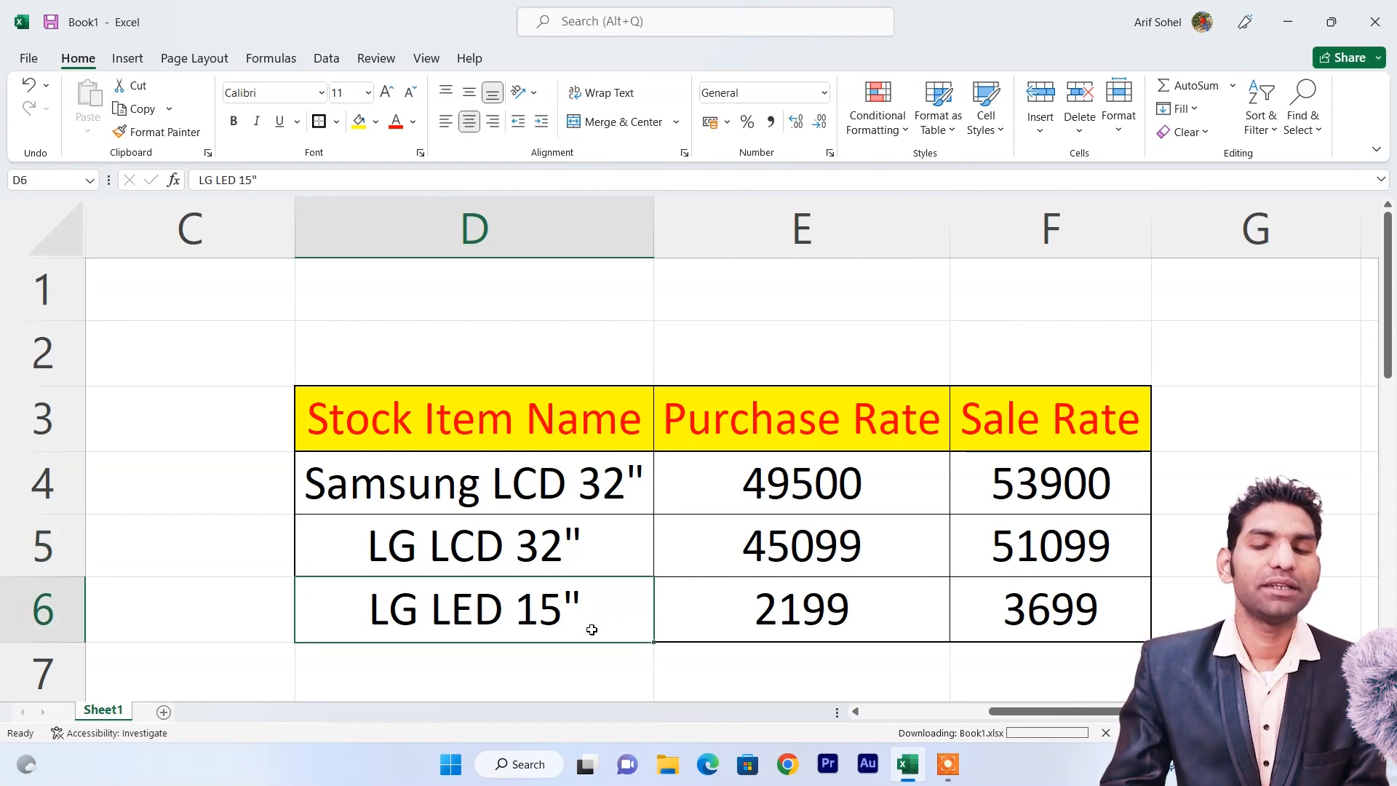
{"action": "left_click", "coordinate": [774, 627]}
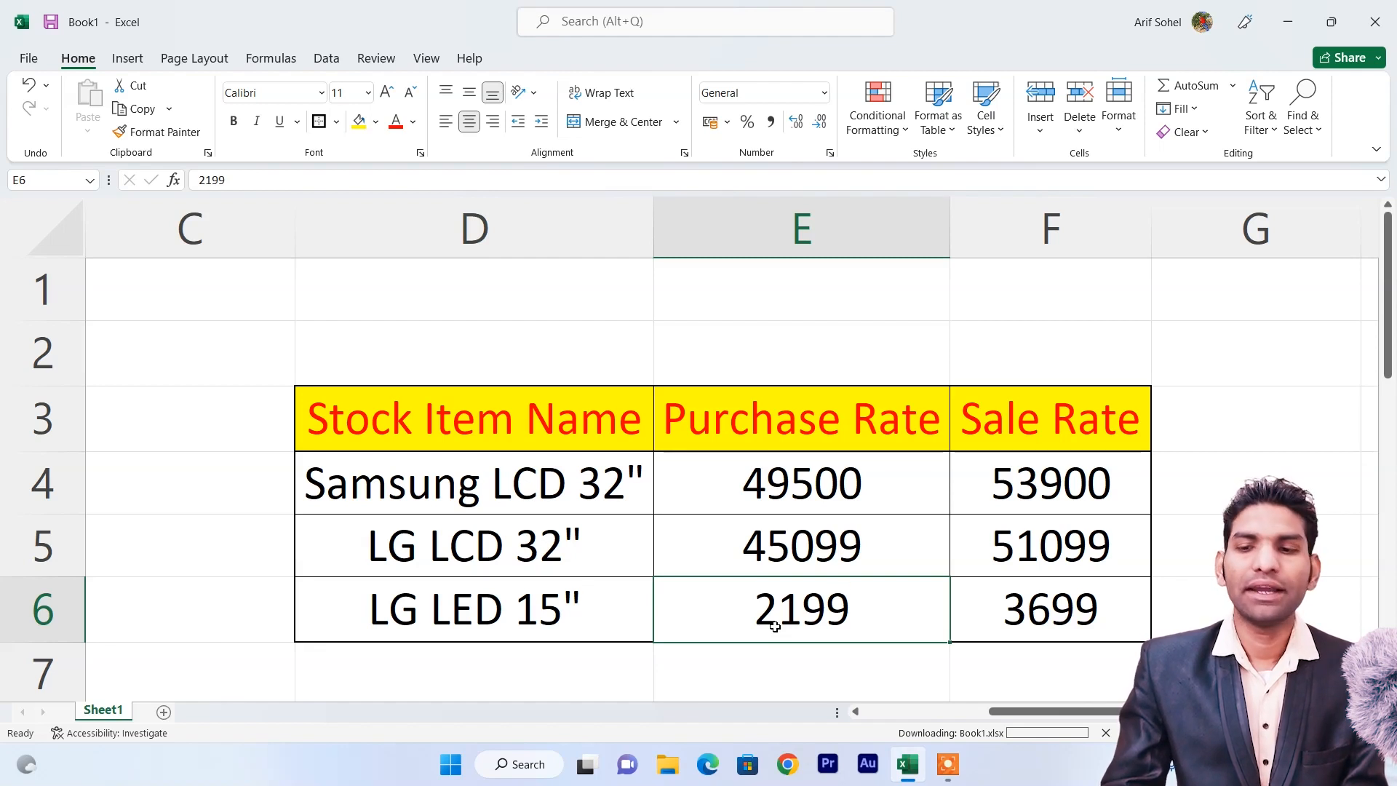
{"action": "left_click", "coordinate": [990, 610]}
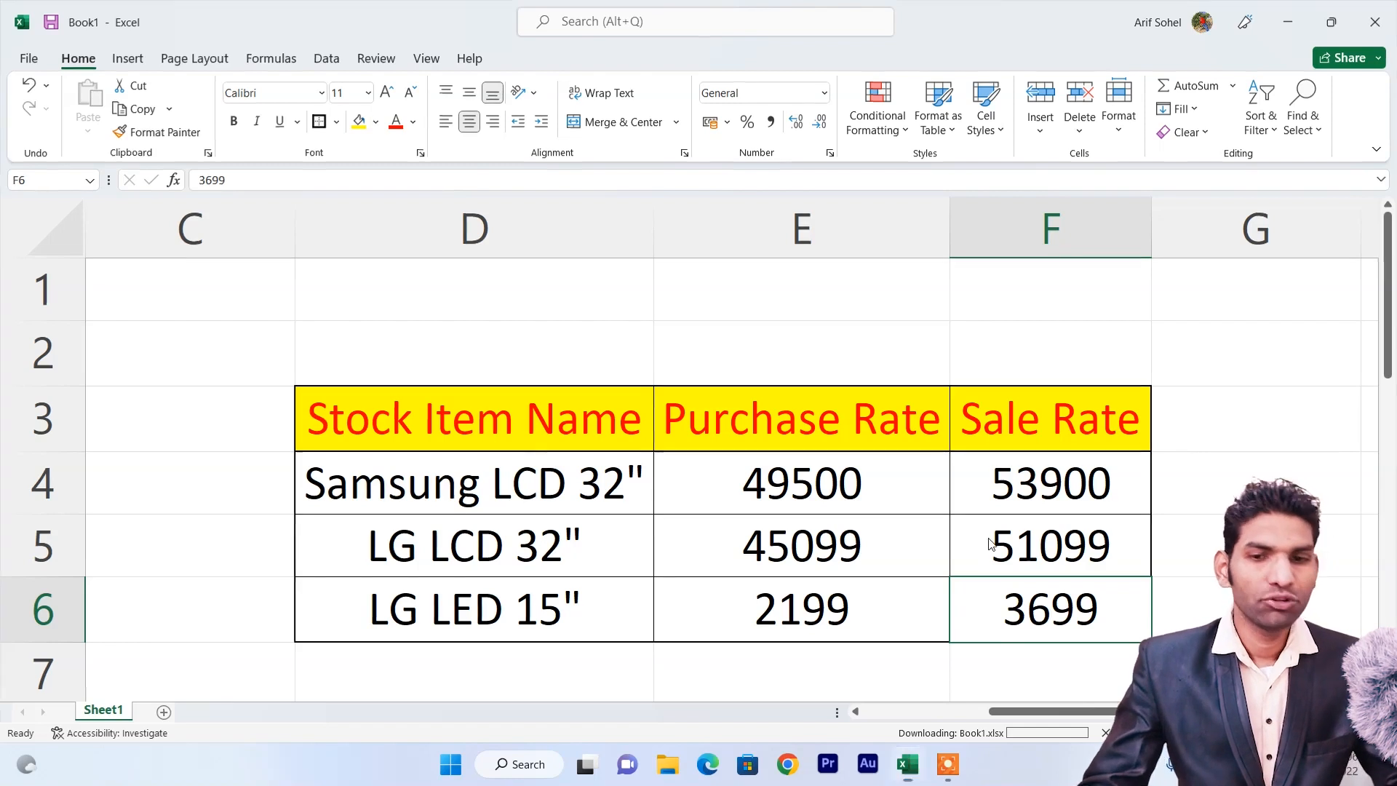
{"action": "left_click", "coordinate": [907, 764]}
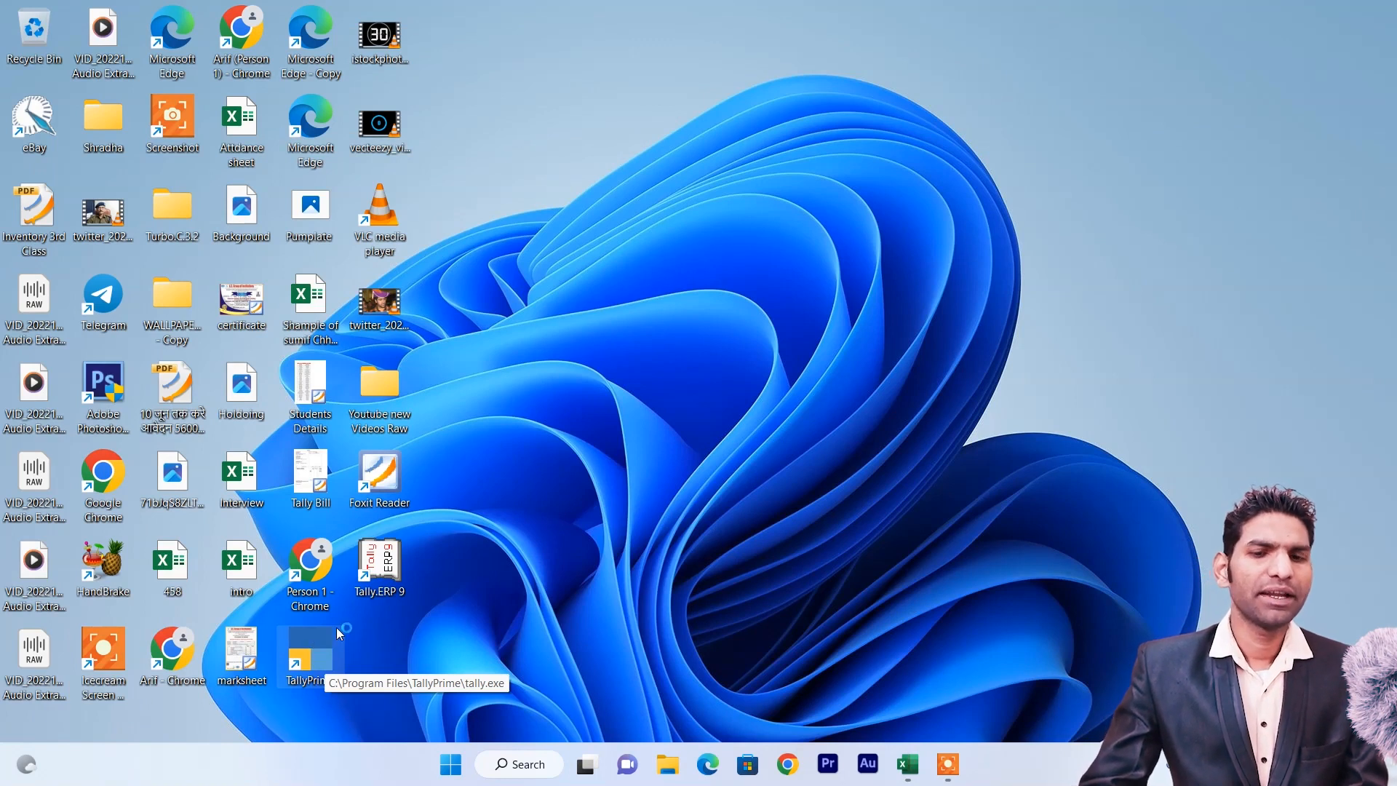
Launch TallyPrime from the desktop and continue in educational mode.
{"action": "double_click", "coordinate": [320, 646]}
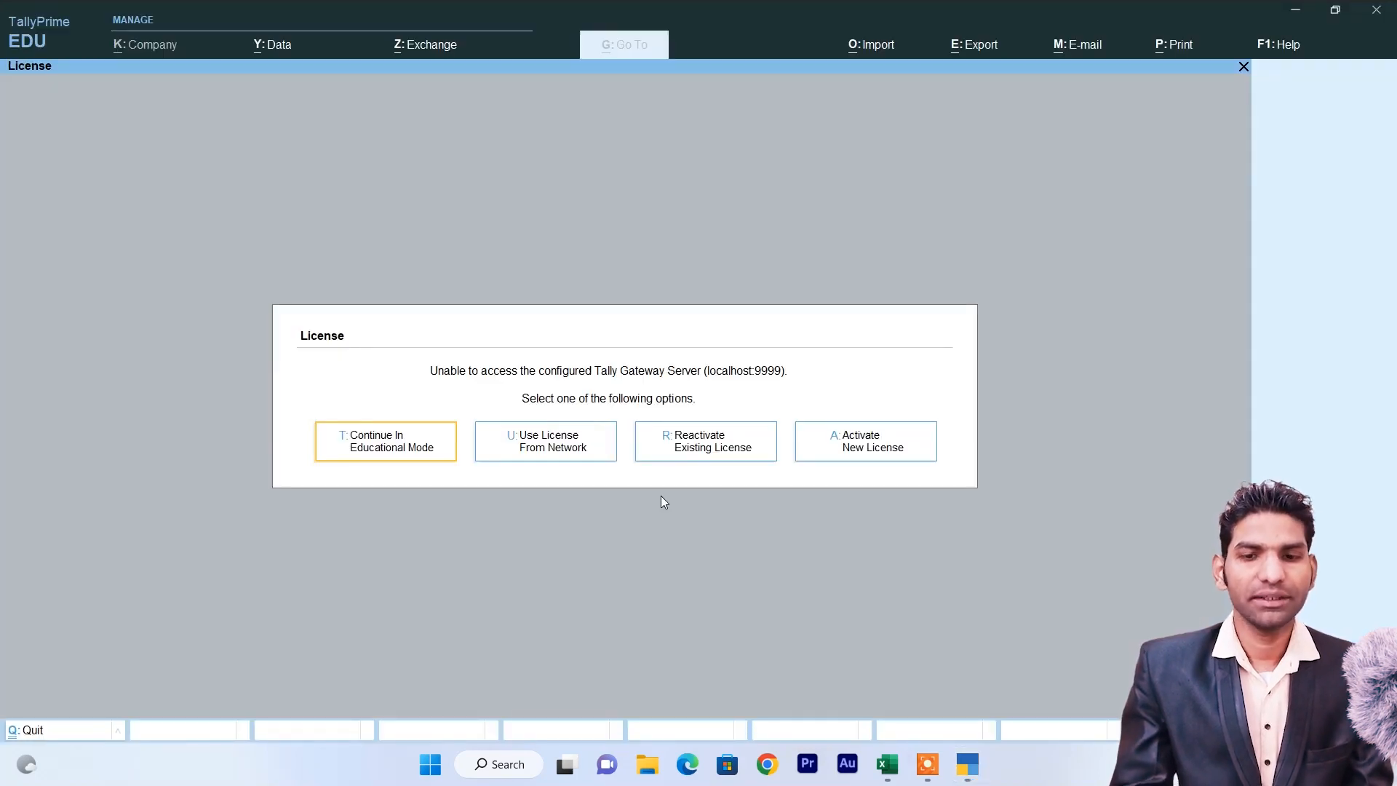
{"action": "key", "text": "Return"}
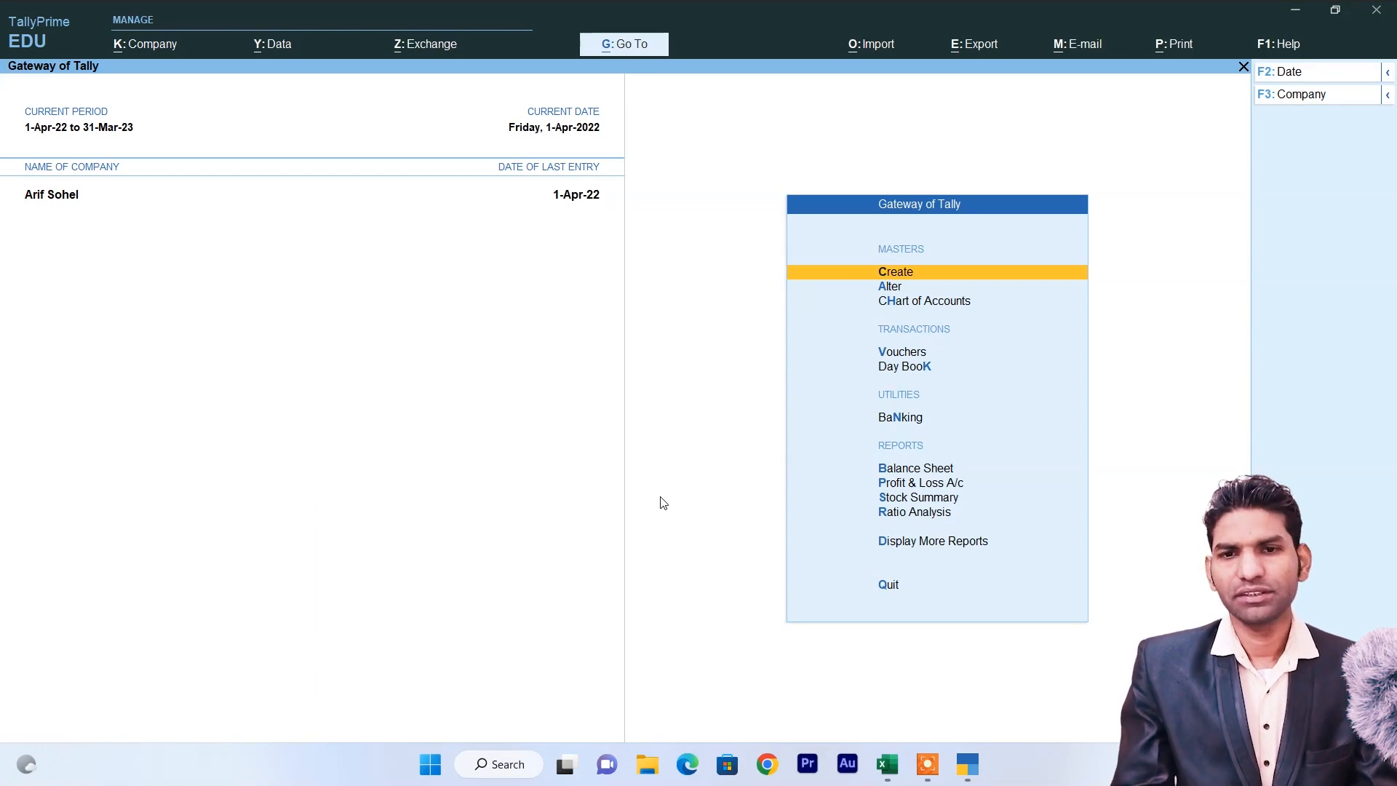
Start a new company named ASG, with ASG as the mailing name.
{"action": "left_click", "coordinate": [146, 52]}
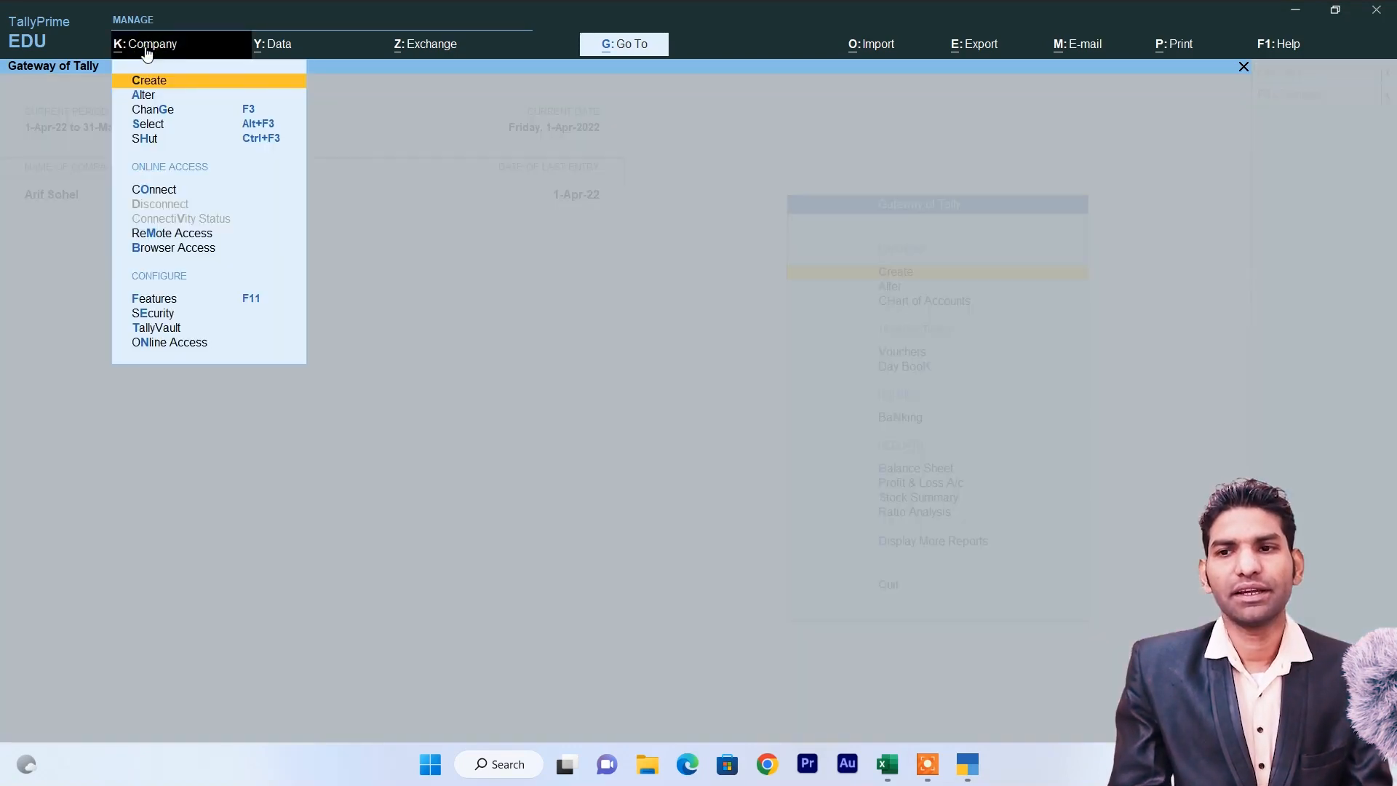
{"action": "left_click", "coordinate": [154, 81]}
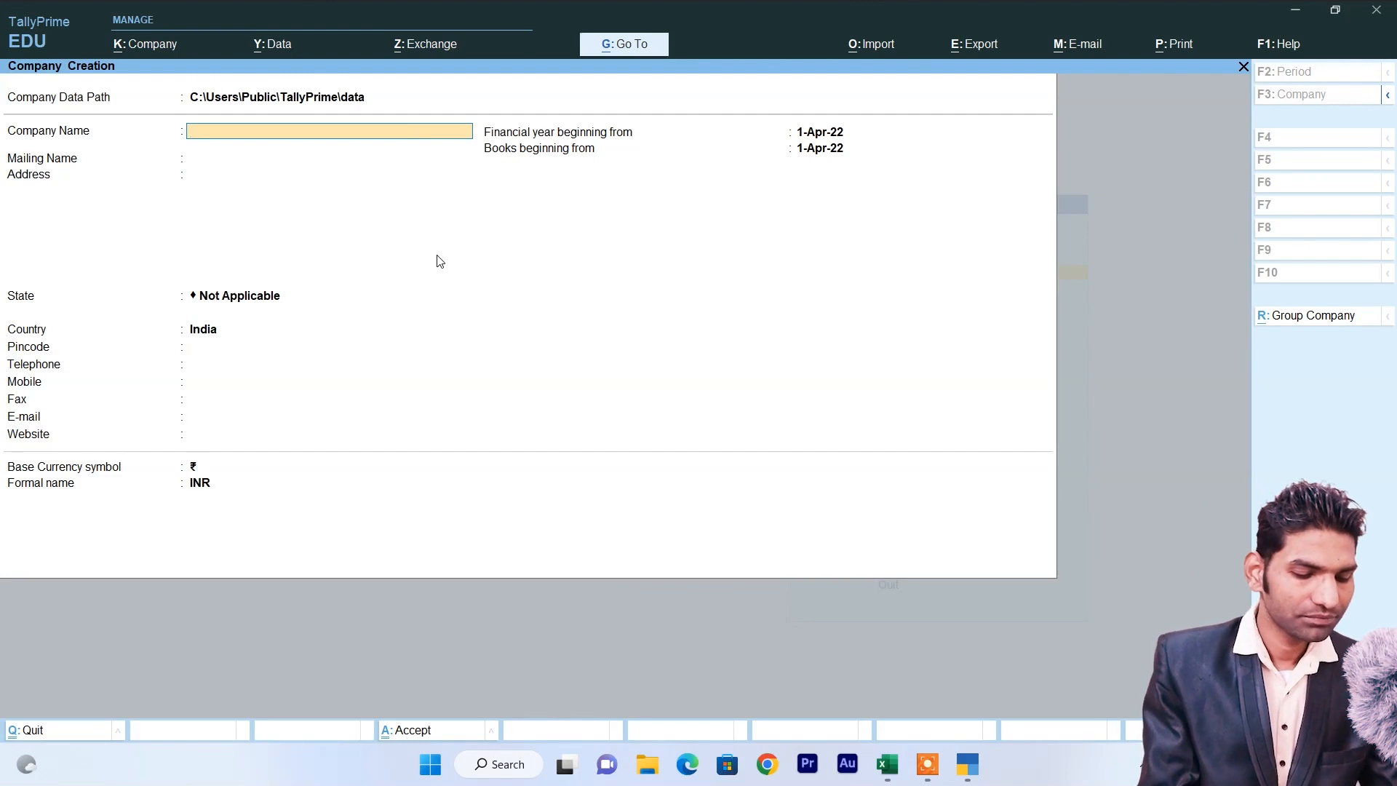
{"action": "type", "text": "AS"}
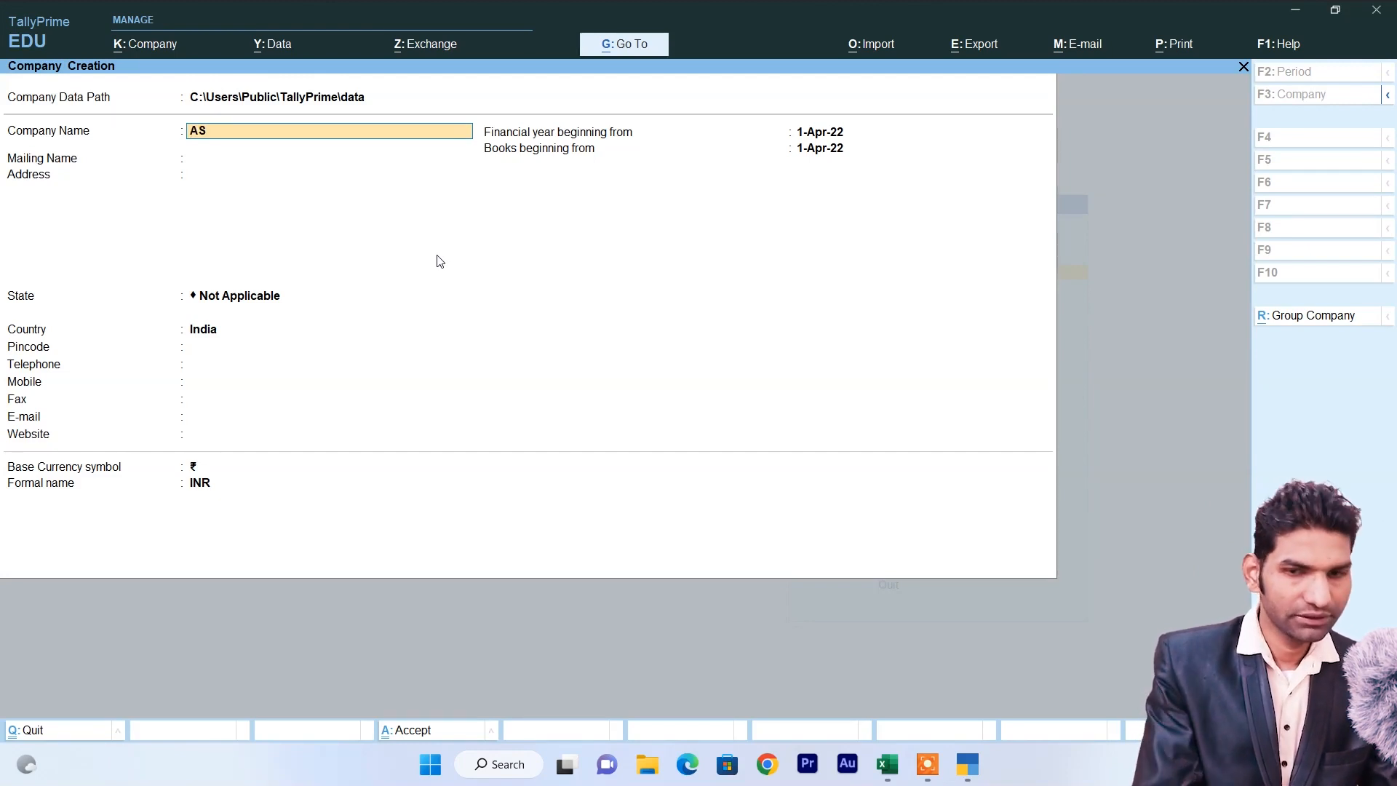
{"action": "key", "text": "Return"}
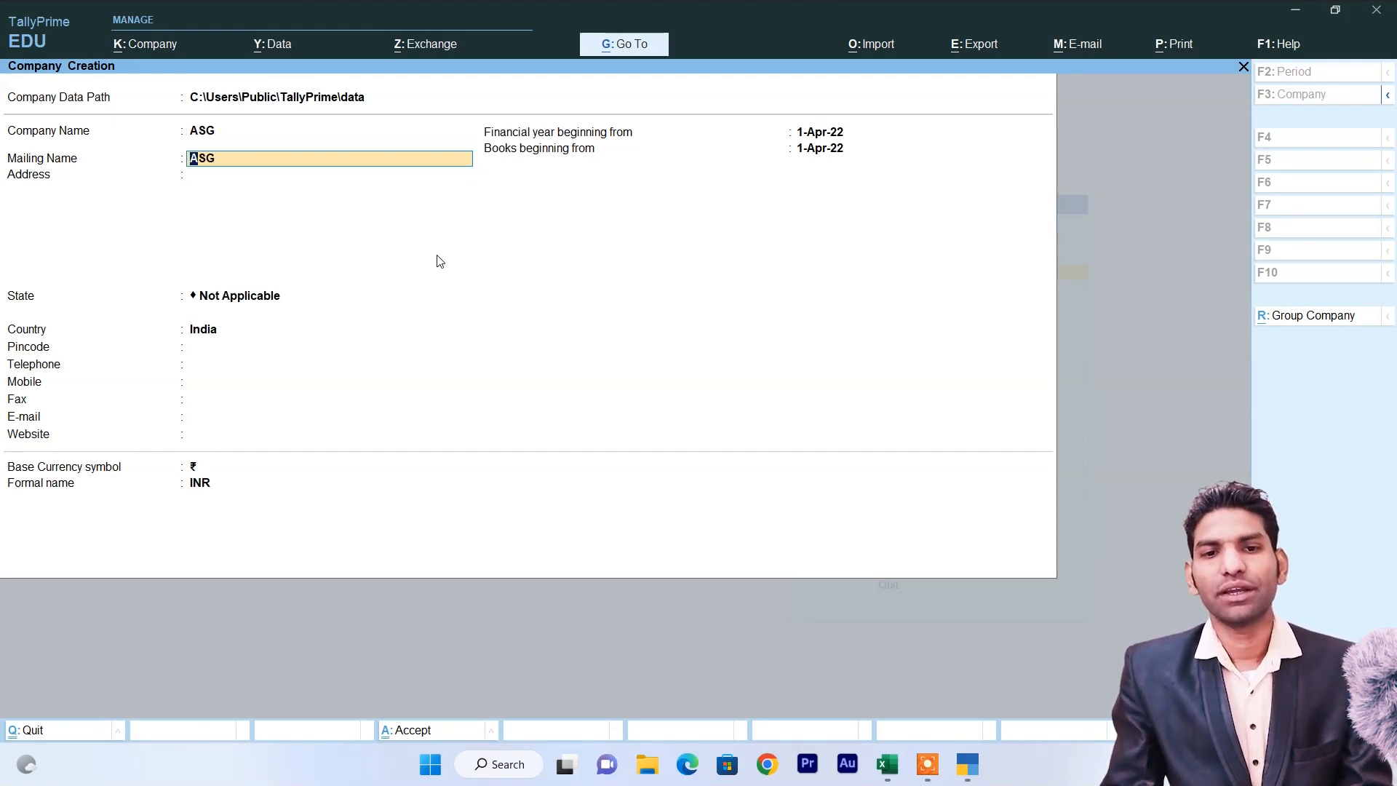
{"action": "key", "text": "Return"}
Fill in the company's two address lines, state Uttar Pradesh and the pincode.
{"action": "type", "text": "Ghatampur"}
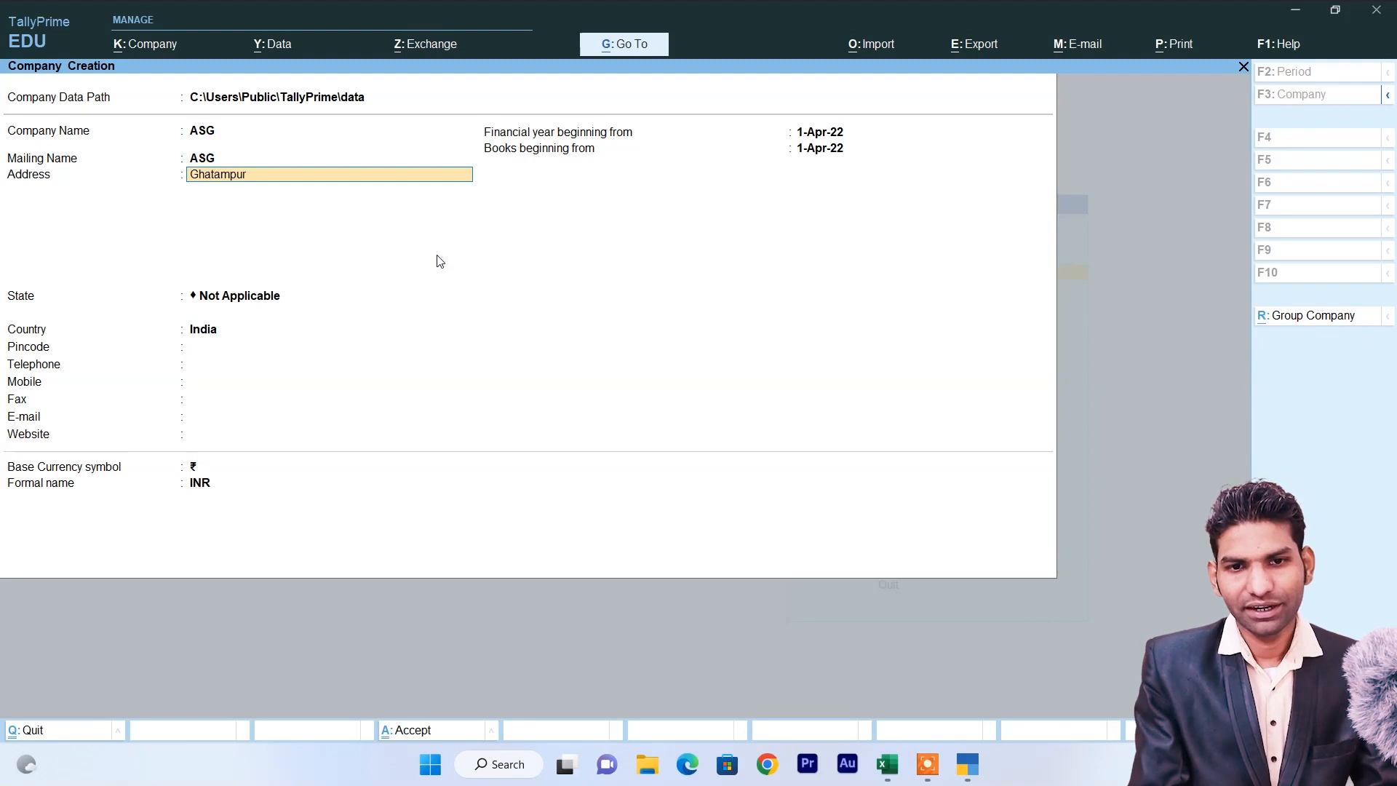
{"action": "key", "text": "Return"}
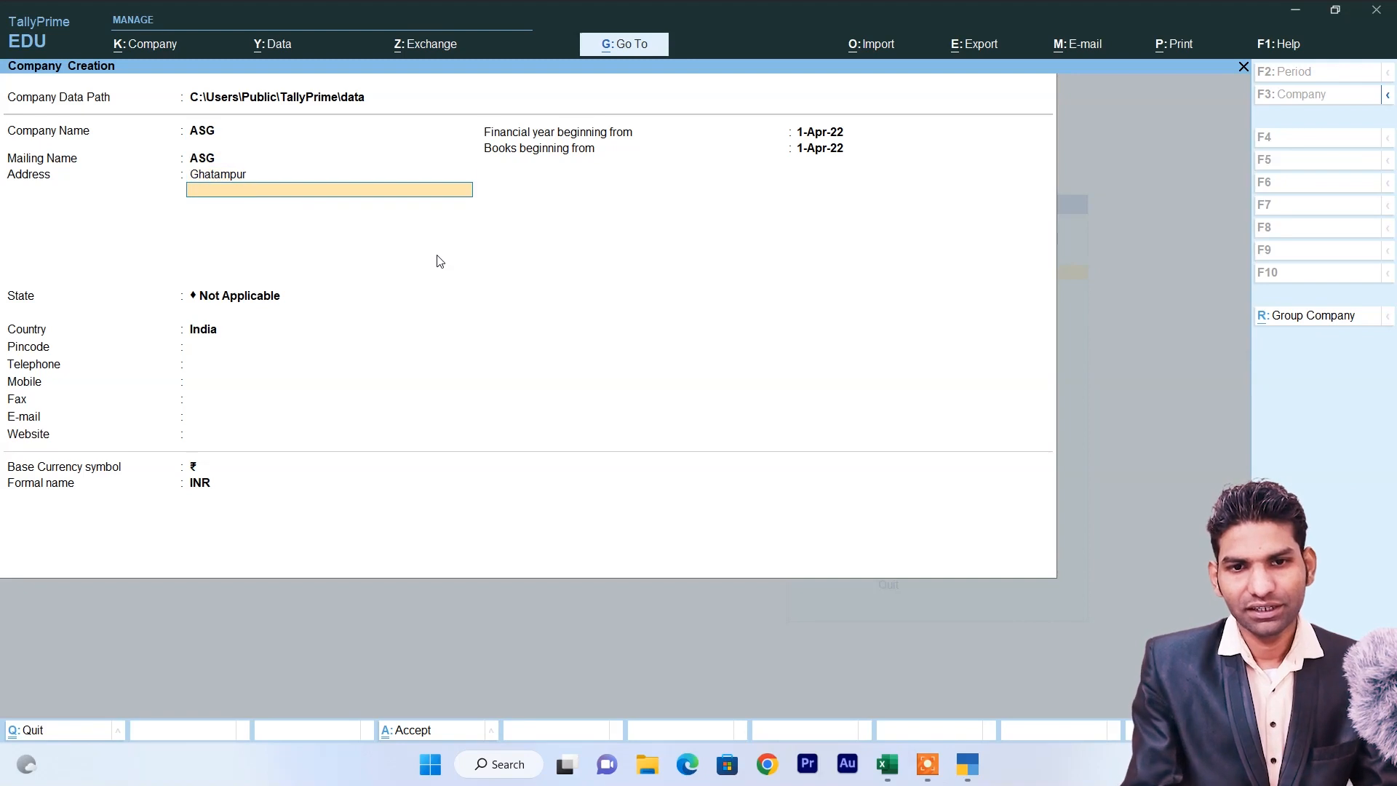
{"action": "type", "text": "Kasn"}
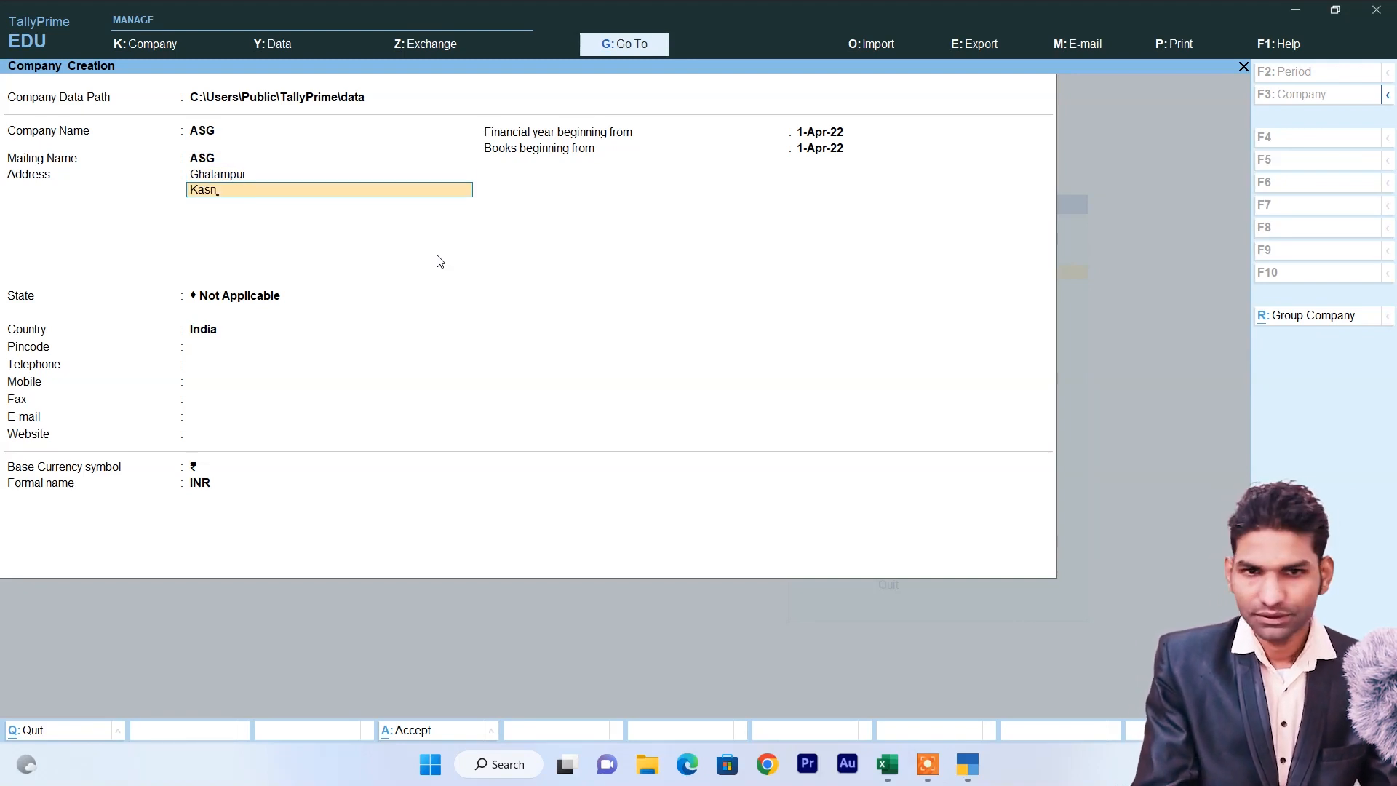
{"action": "type", "text": "n"}
{"action": "key", "text": "BackSpace"}
{"action": "type", "text": "npur Nagar"}
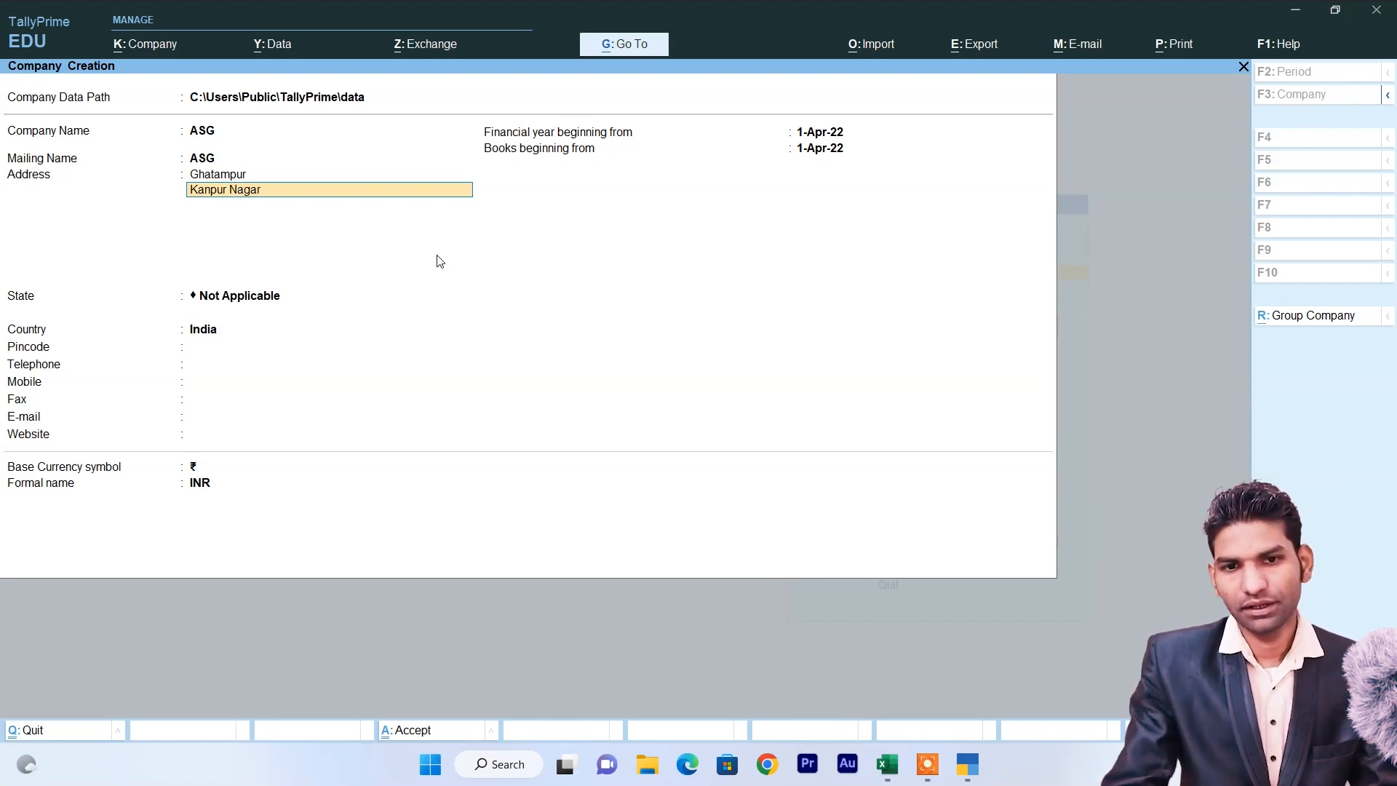
{"action": "key", "text": "Return"}
{"action": "key", "text": "Return"}
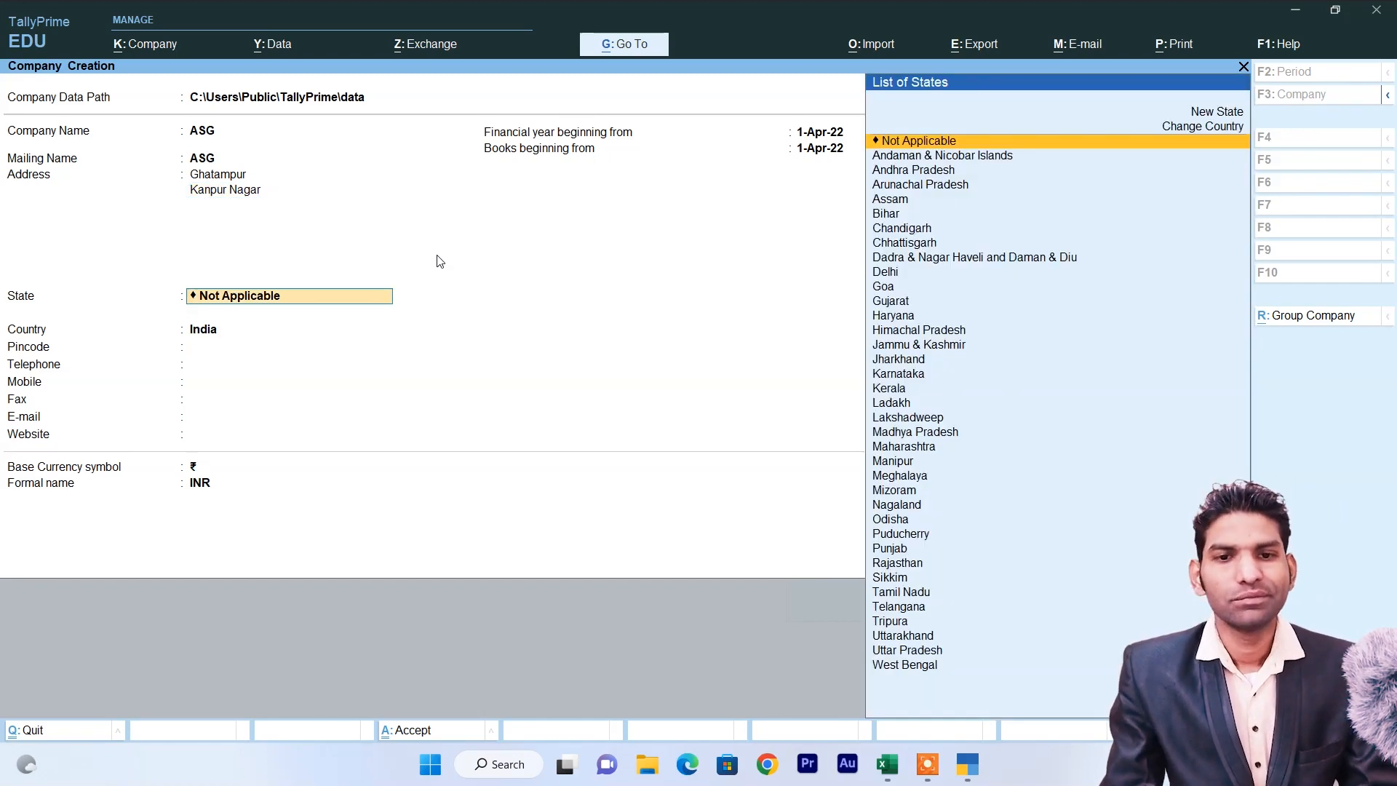
{"action": "type", "text": "U"}
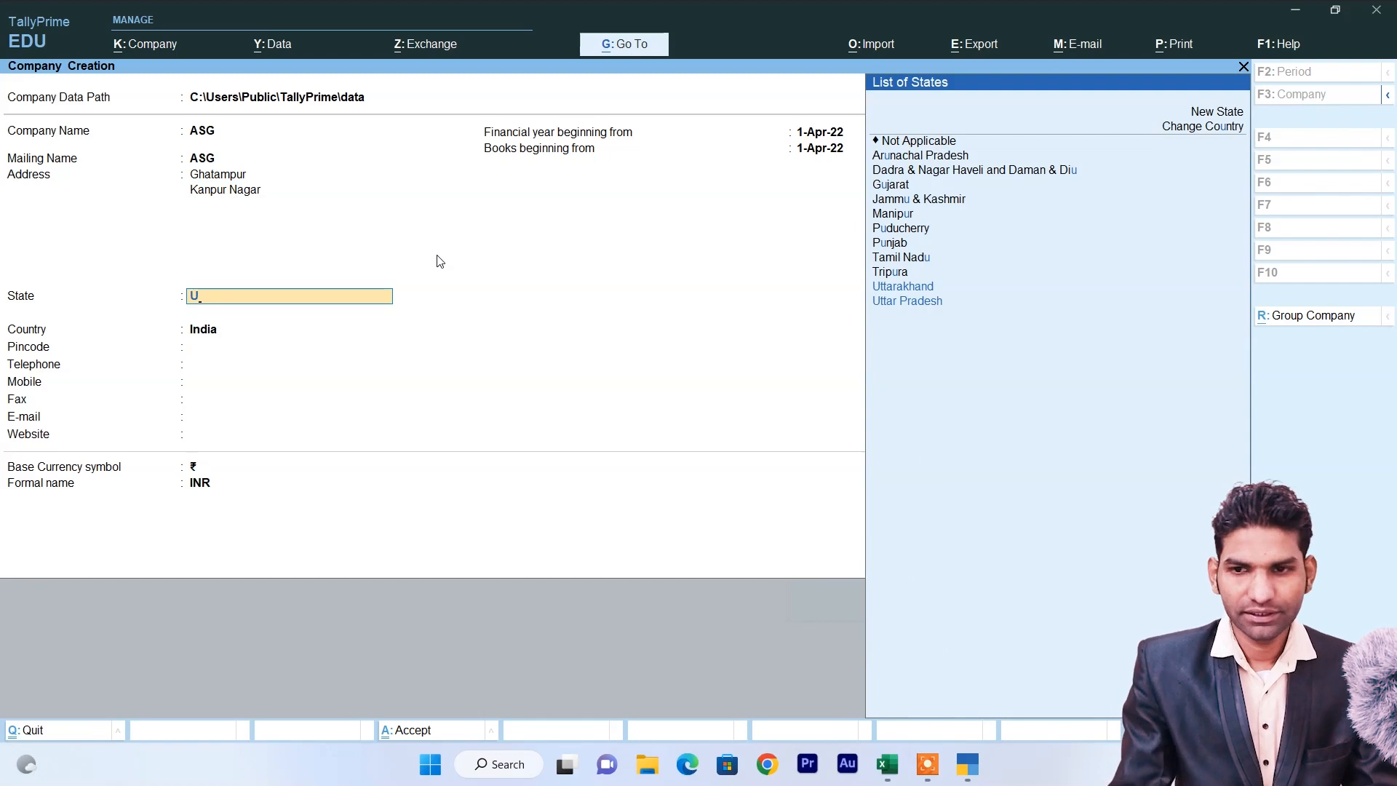
{"action": "key", "text": "Return"}
{"action": "type", "text": "209208"}
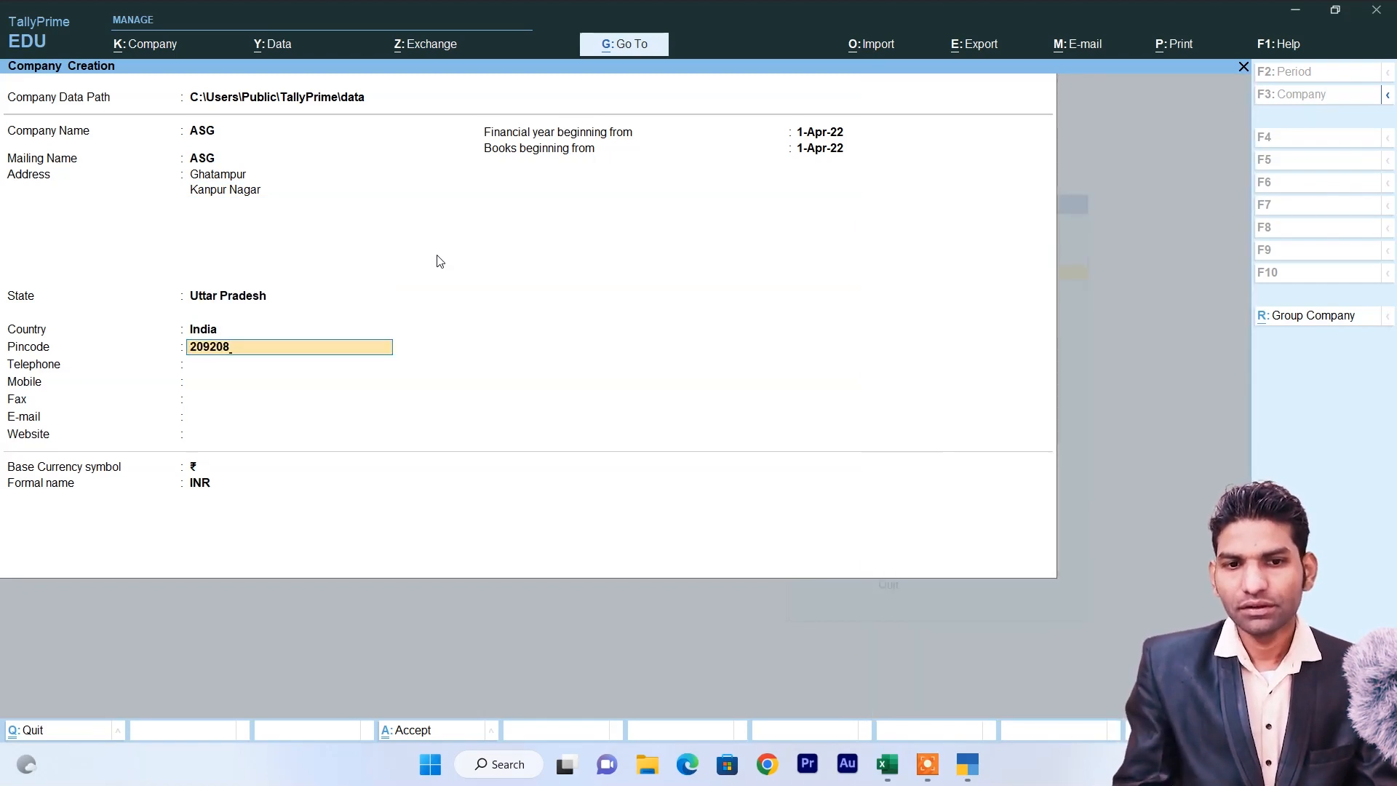
{"action": "key", "text": "Return"}
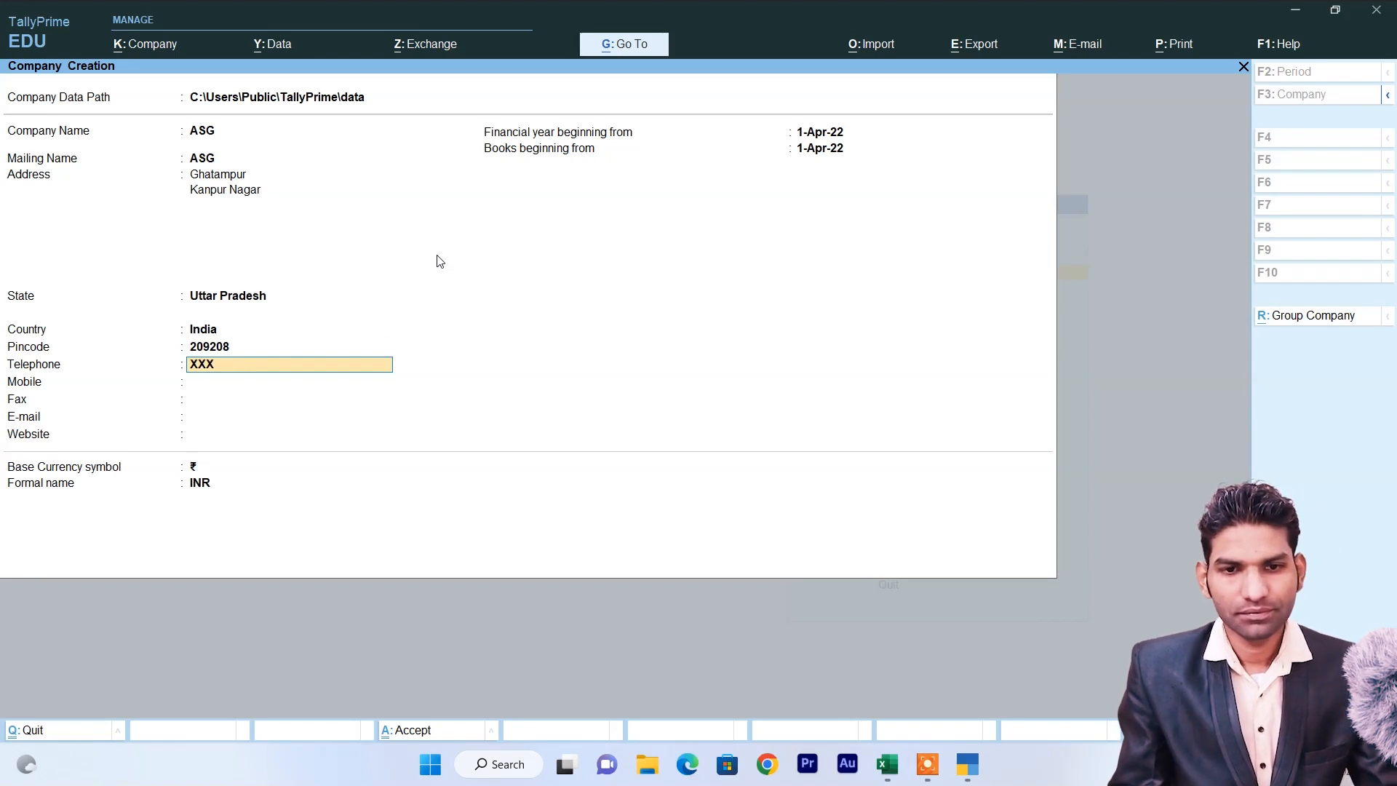
Enter placeholder telephone, mobile and fax numbers.
{"action": "type", "text": "XXXXXX"}
{"action": "key", "text": "Return"}
{"action": "type", "text": "XXXXXXXXXX"}
{"action": "key", "text": "Return"}
{"action": "type", "text": "XXXXXX"}
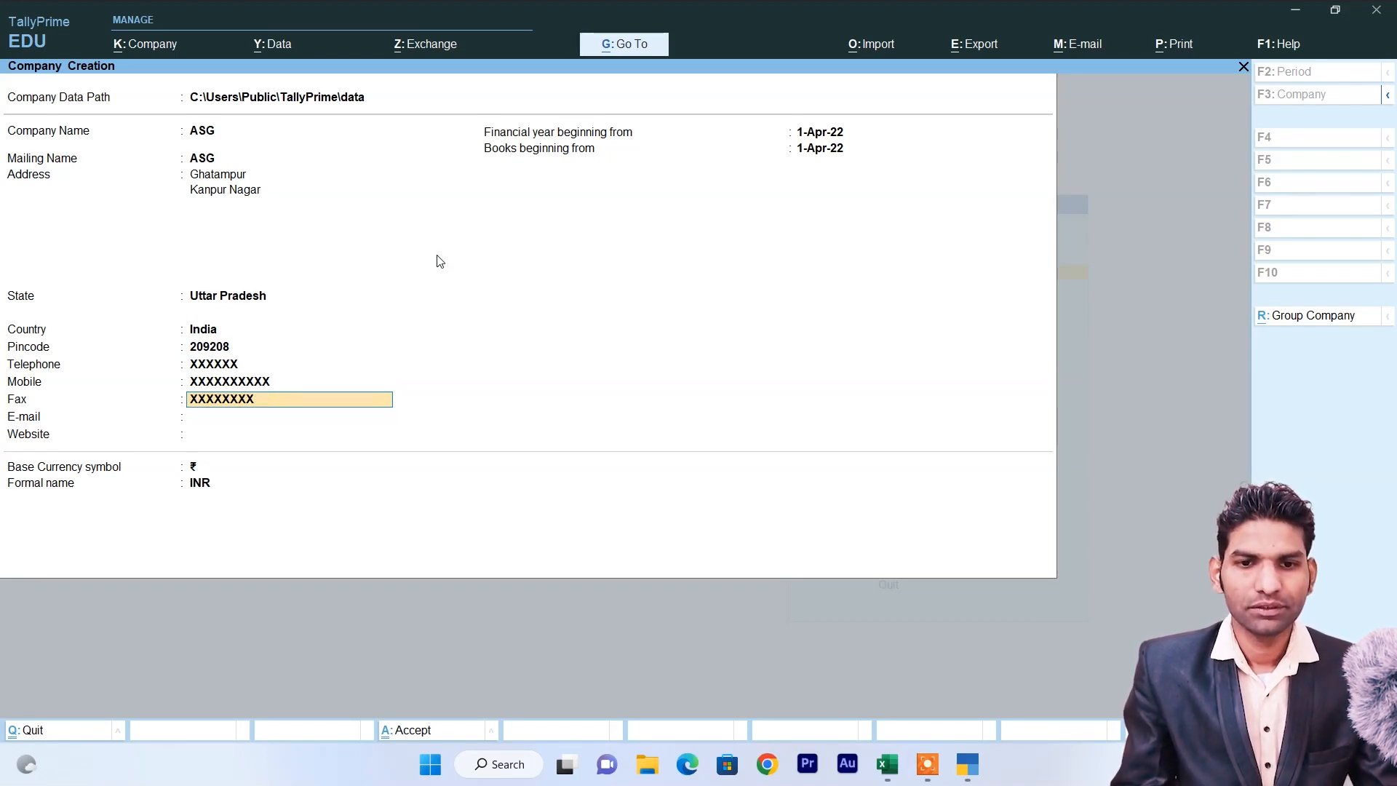
{"action": "key", "text": "Return"}
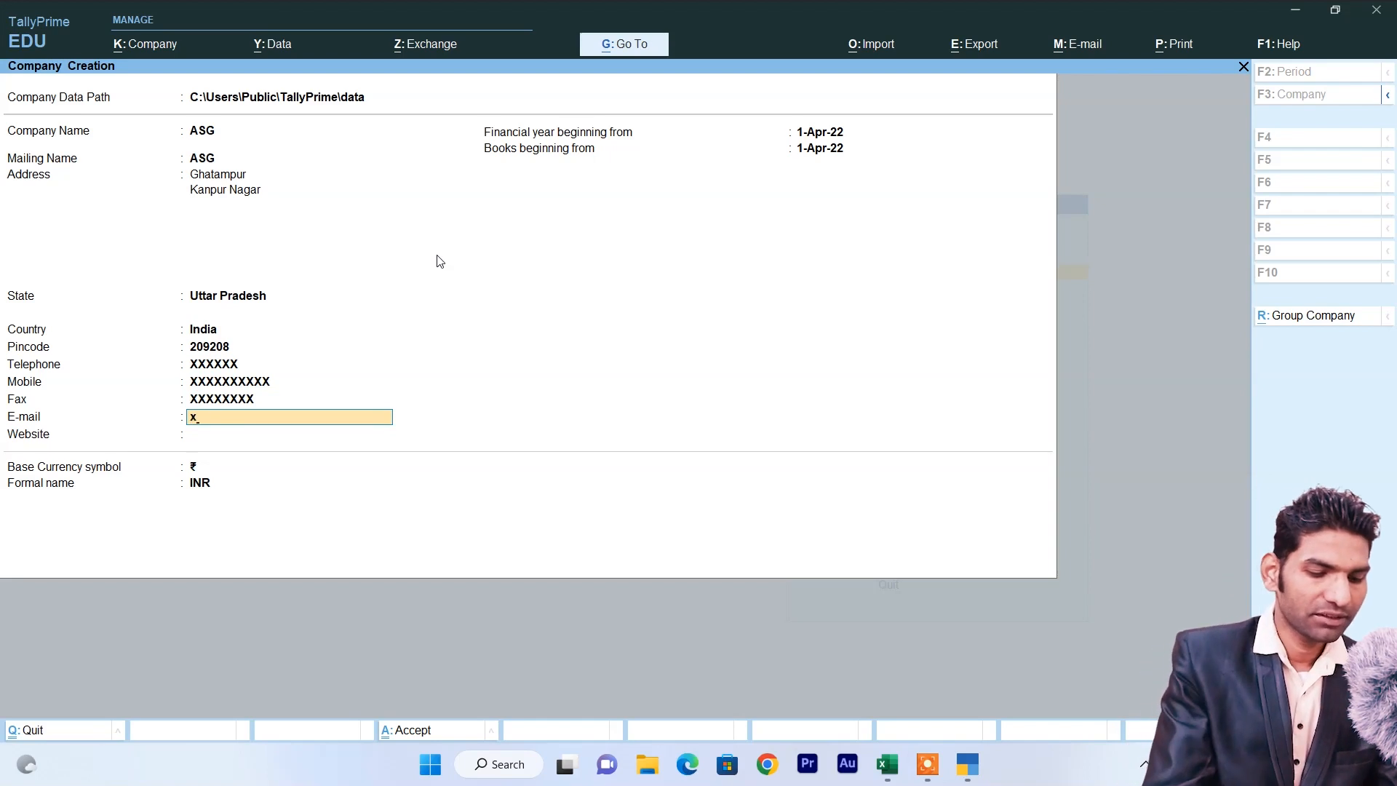
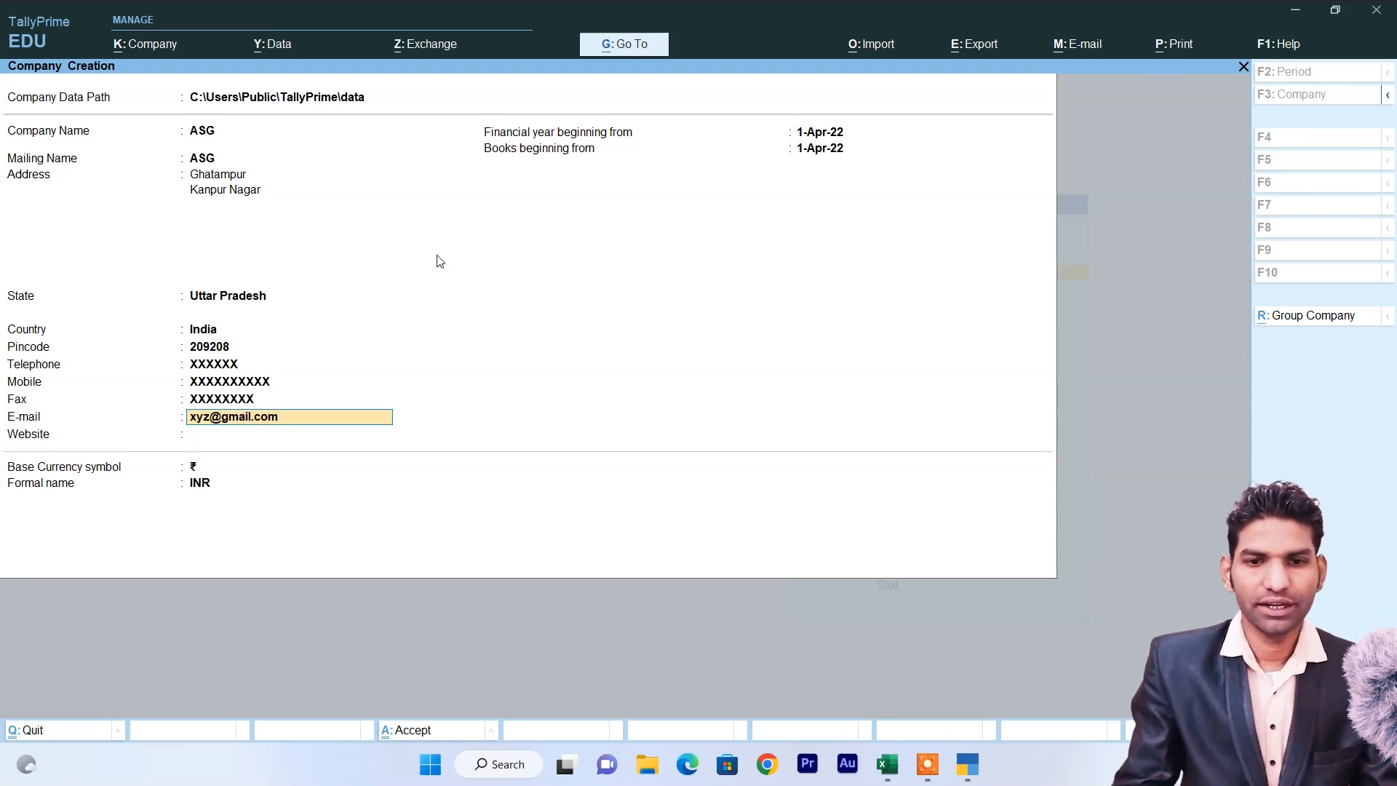
Enter the company e-mail and website, then save company ASG.
{"action": "key", "text": "Return"}
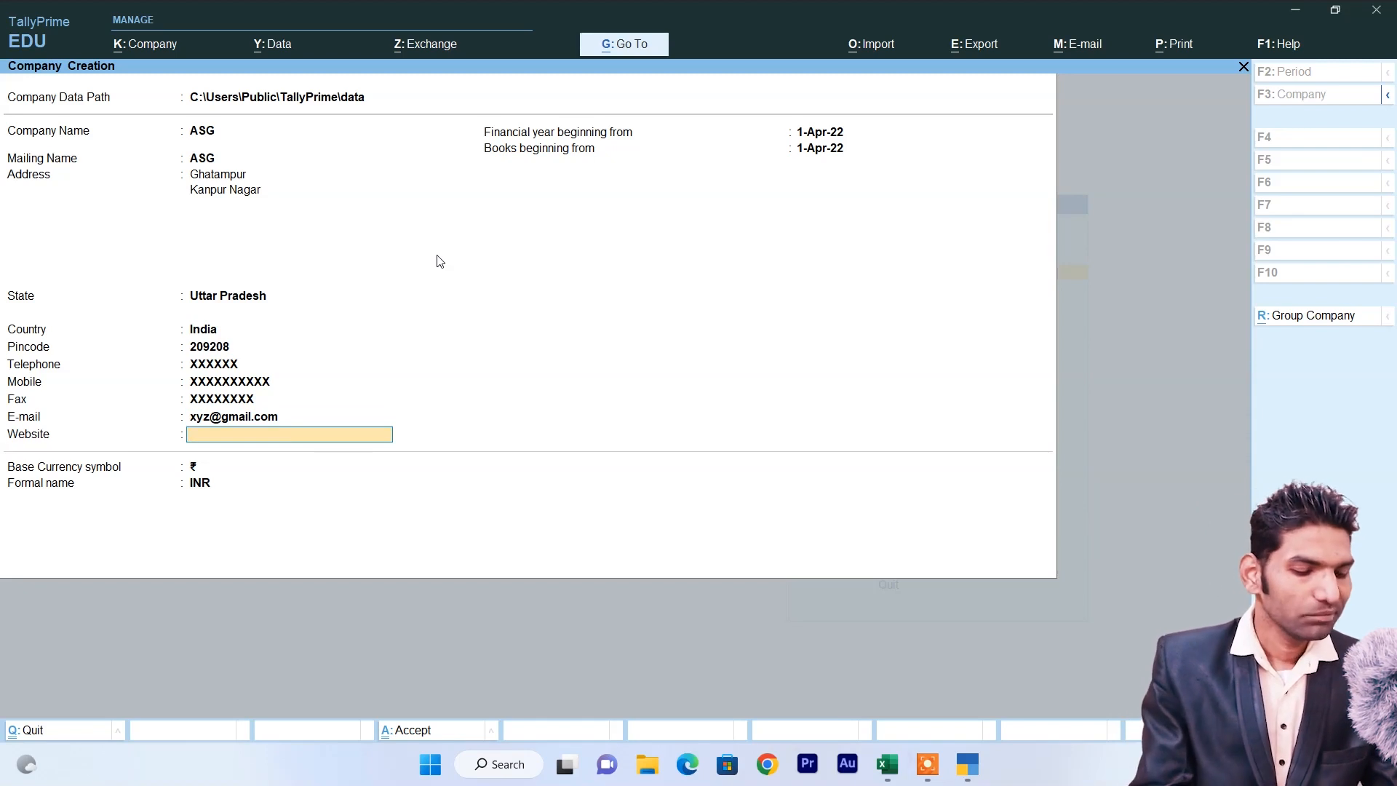
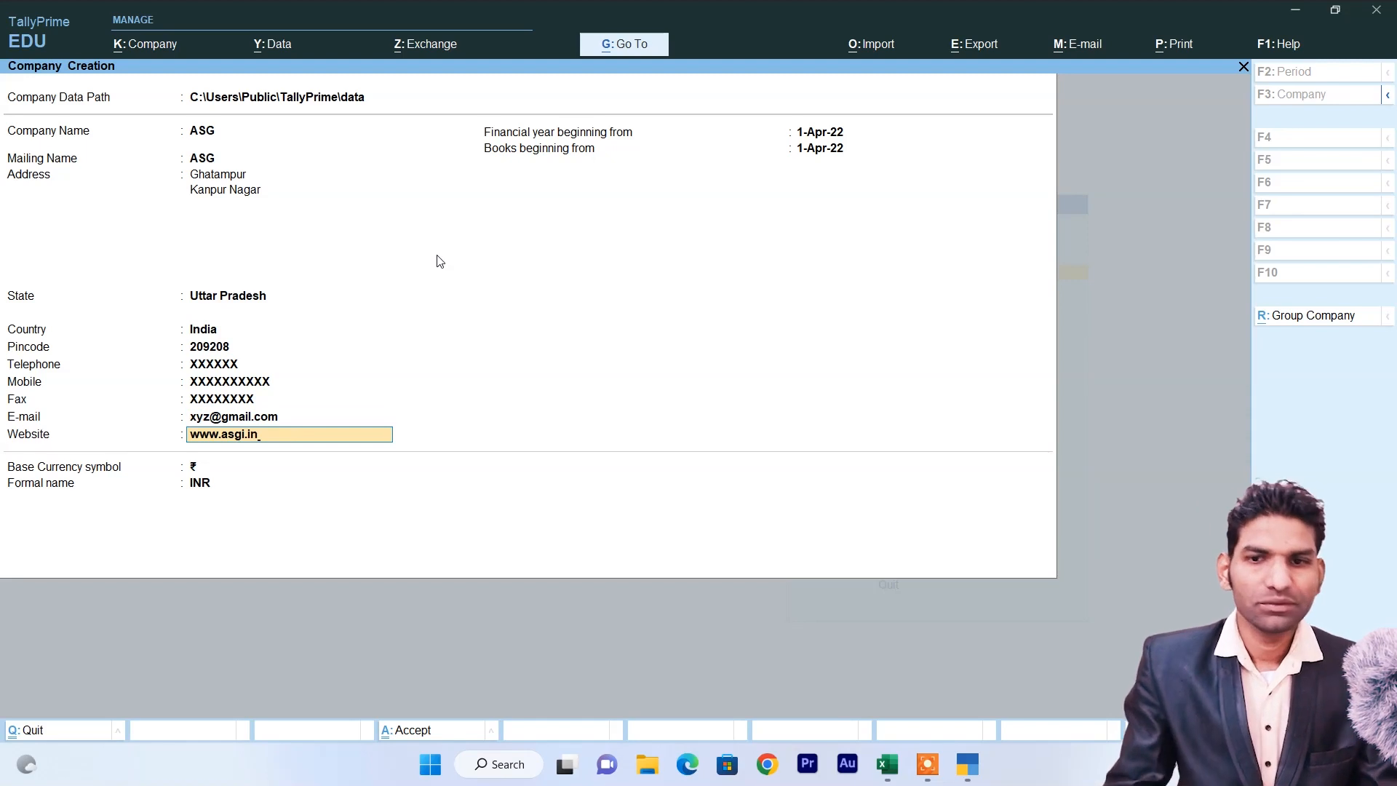
{"action": "key", "text": "Return"}
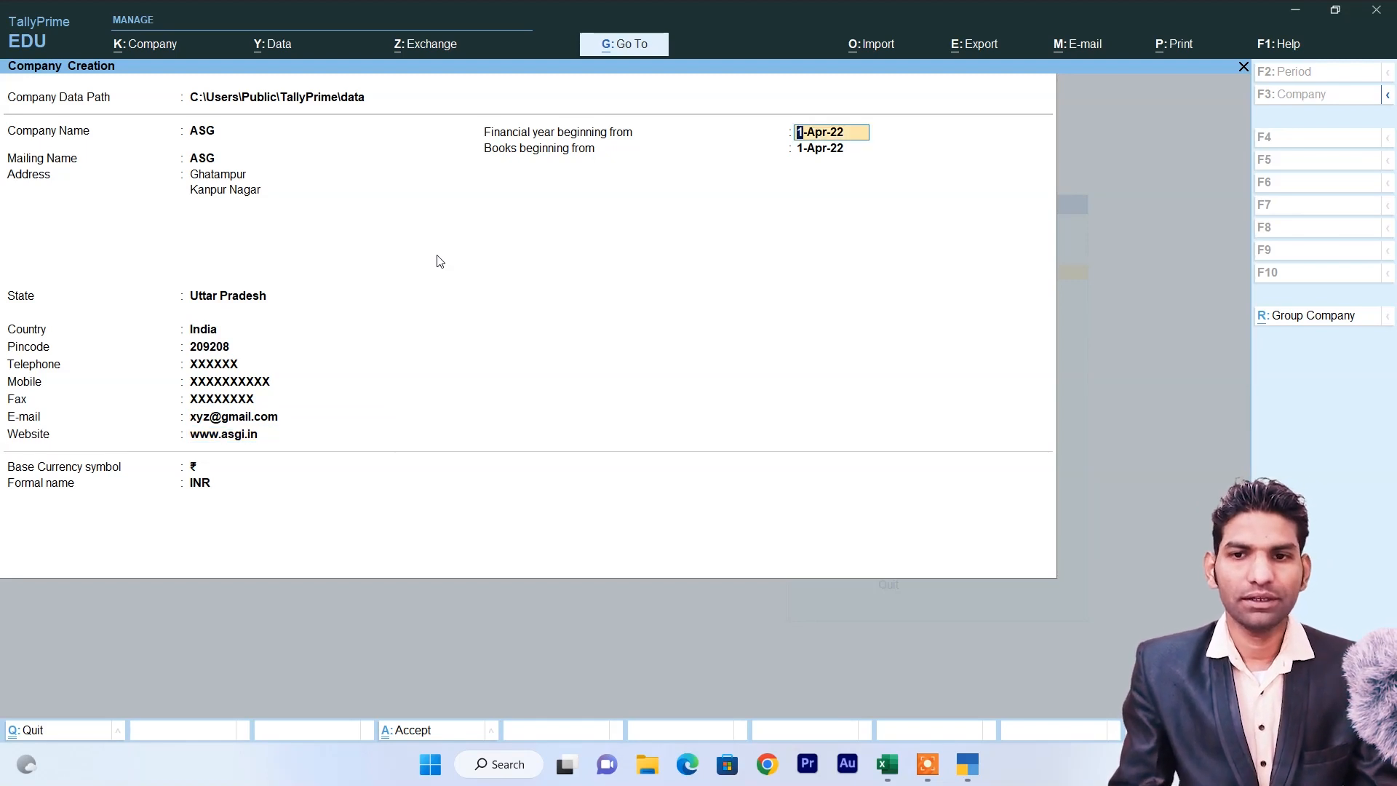
{"action": "key", "text": "ctrl+a"}
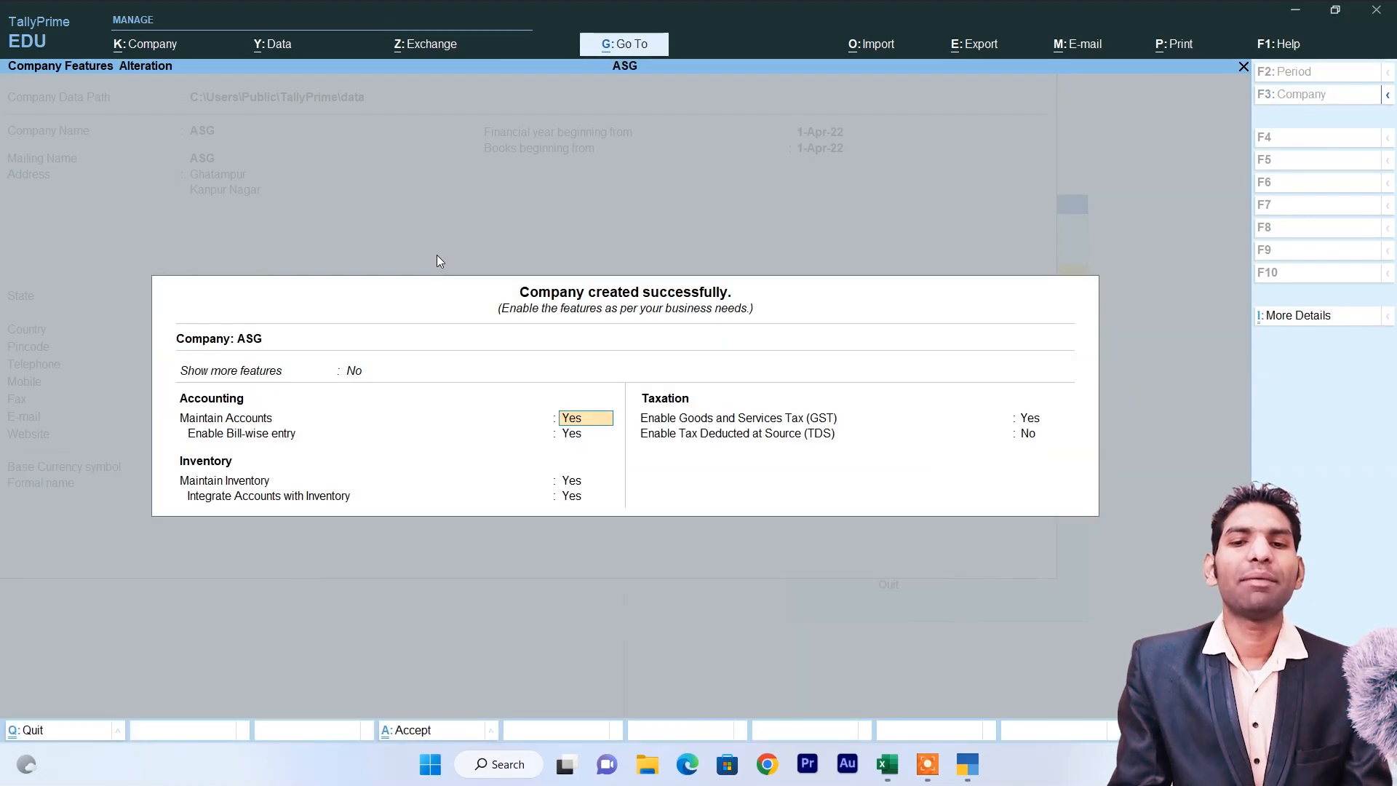
Accept the default company features, head to Stock Group creation, and switch to the Excel table.
{"action": "key", "text": "ctrl+a"}
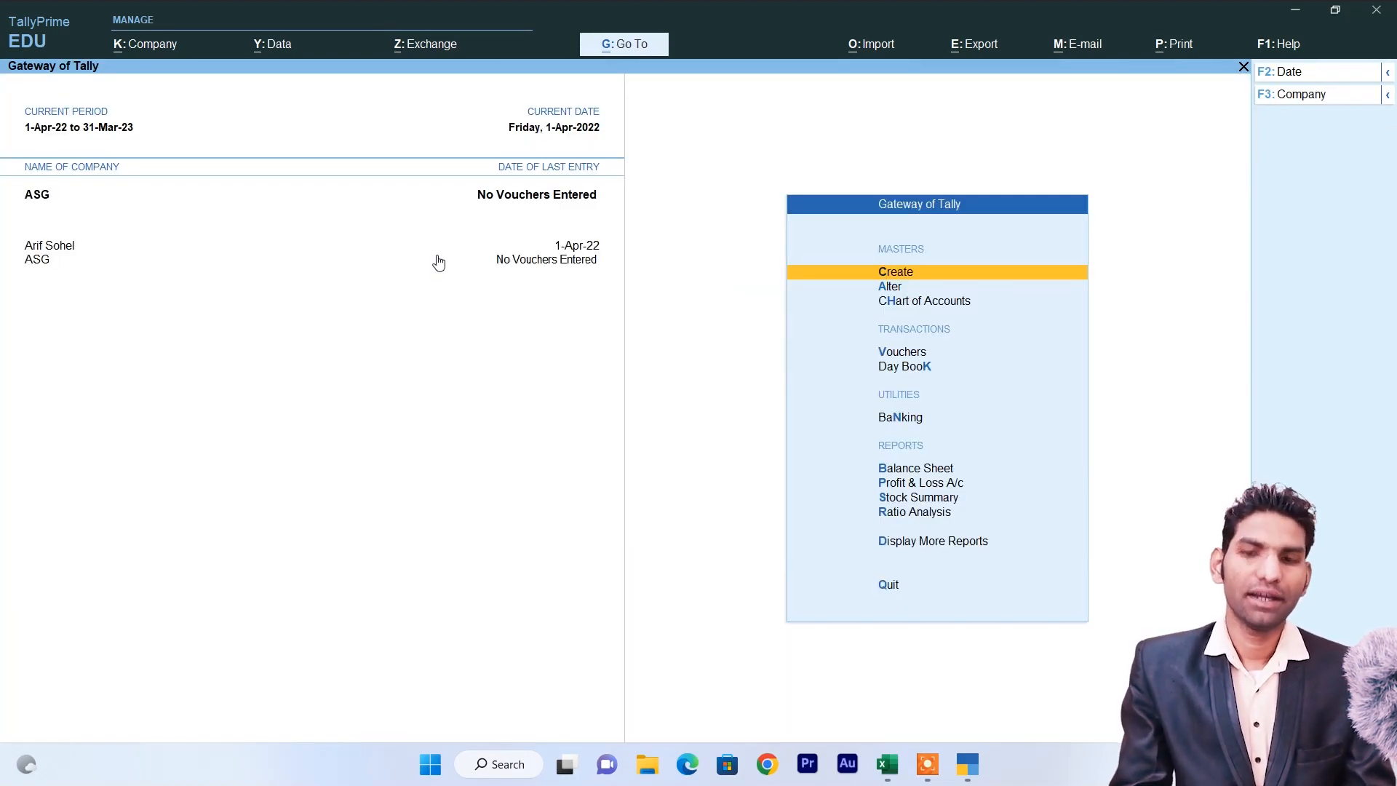
{"action": "key", "text": "Return"}
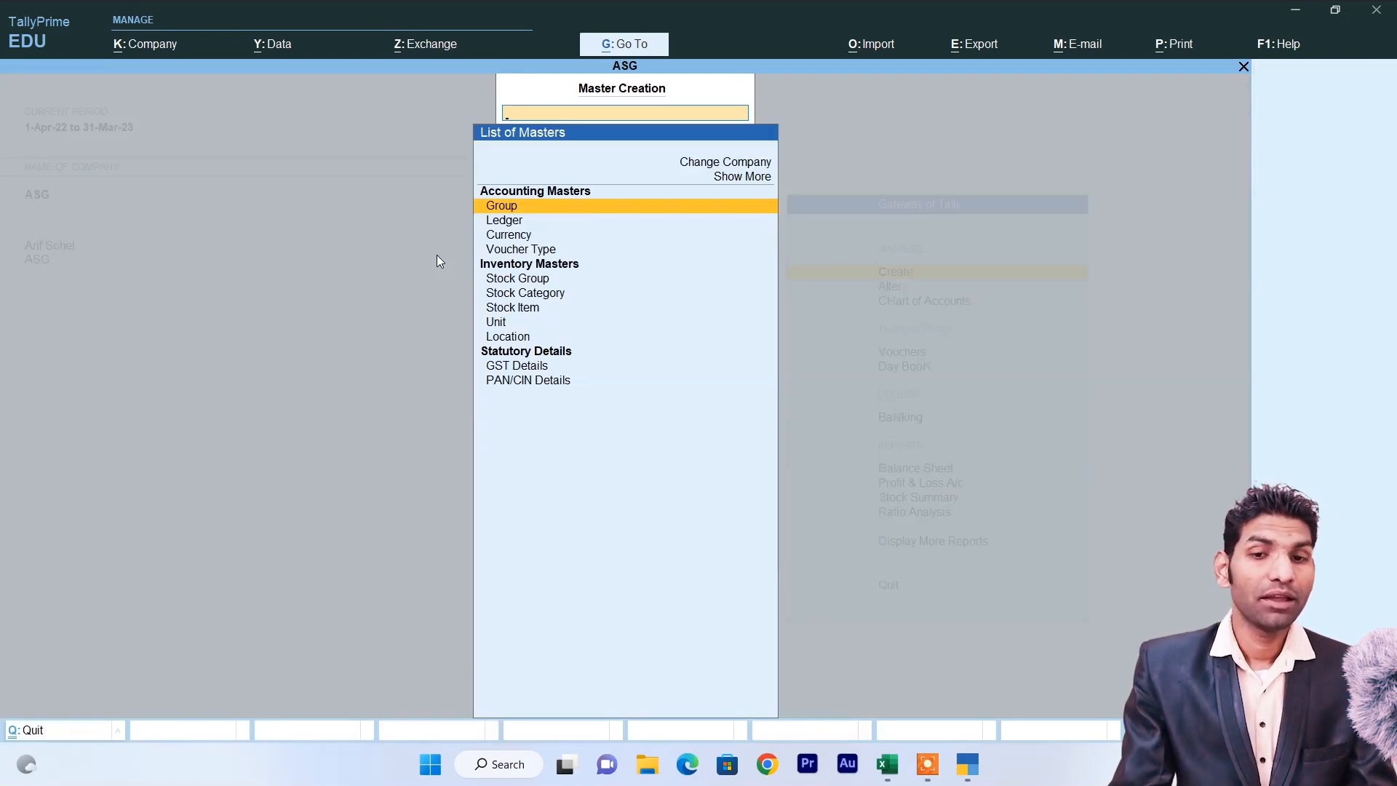
{"action": "key", "text": "Down"}
{"action": "key", "text": "Down"}
{"action": "key", "text": "Down"}
{"action": "key", "text": "Down"}
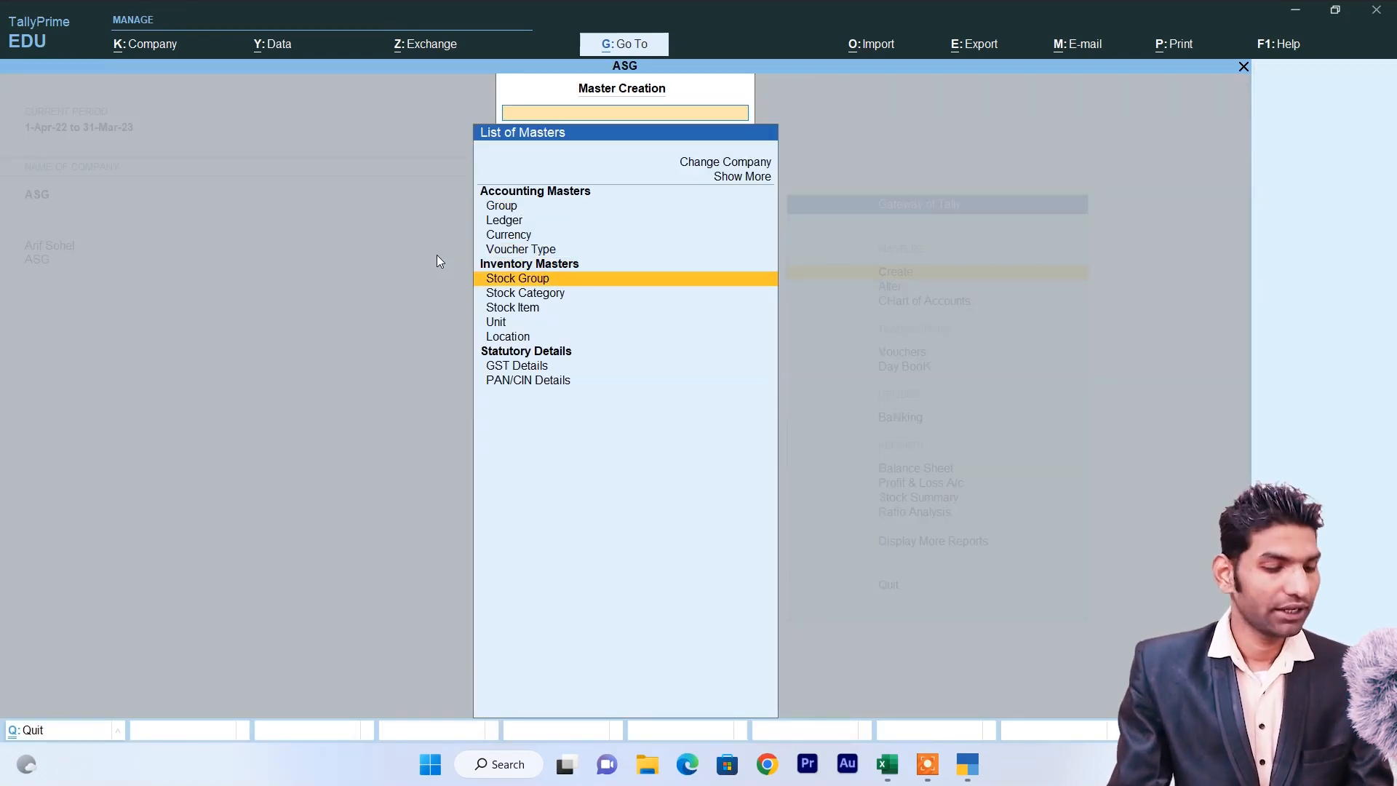
{"action": "key", "text": "alt+Tab"}
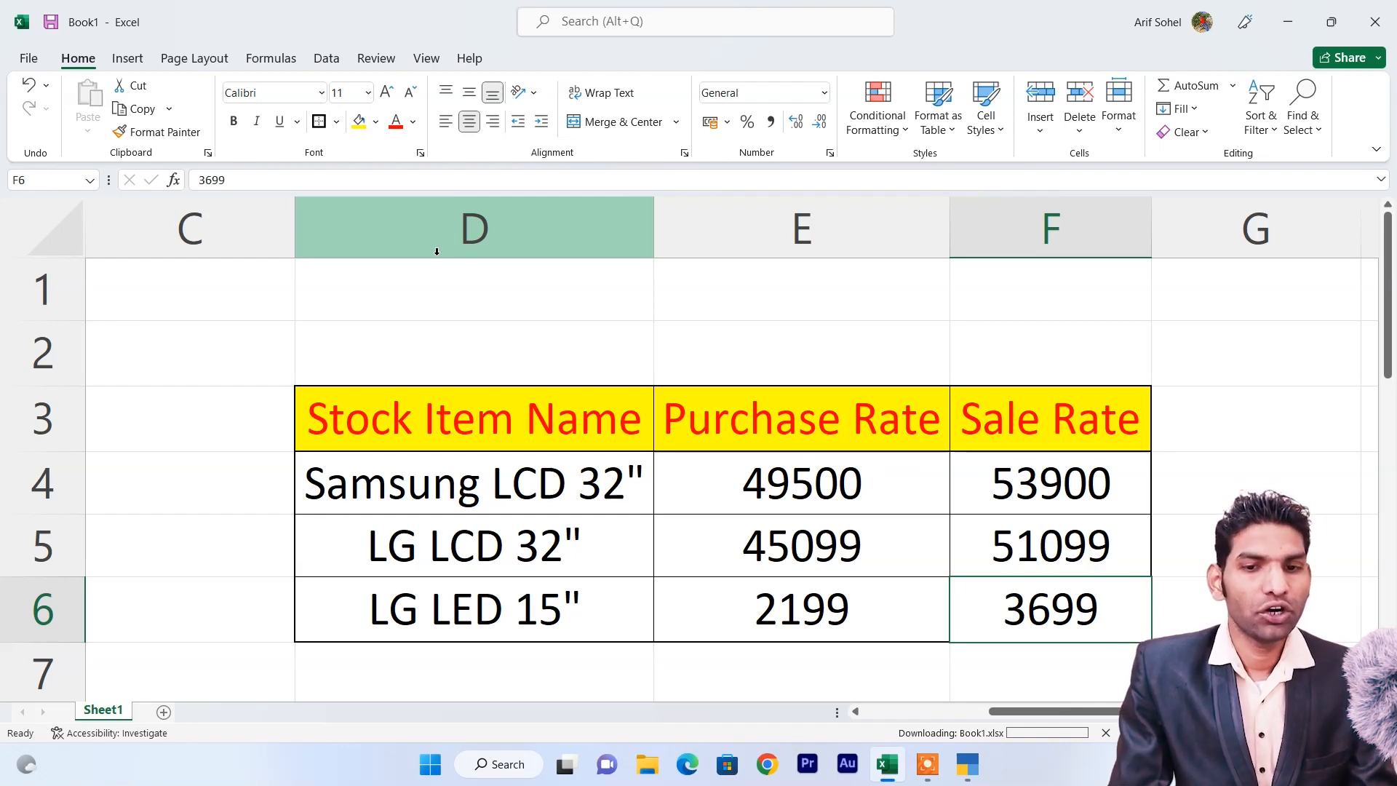
Back in Tally, save the LED and LCD stock groups and close the group form.
{"action": "key", "text": "alt+Tab"}
{"action": "key", "text": "Return"}
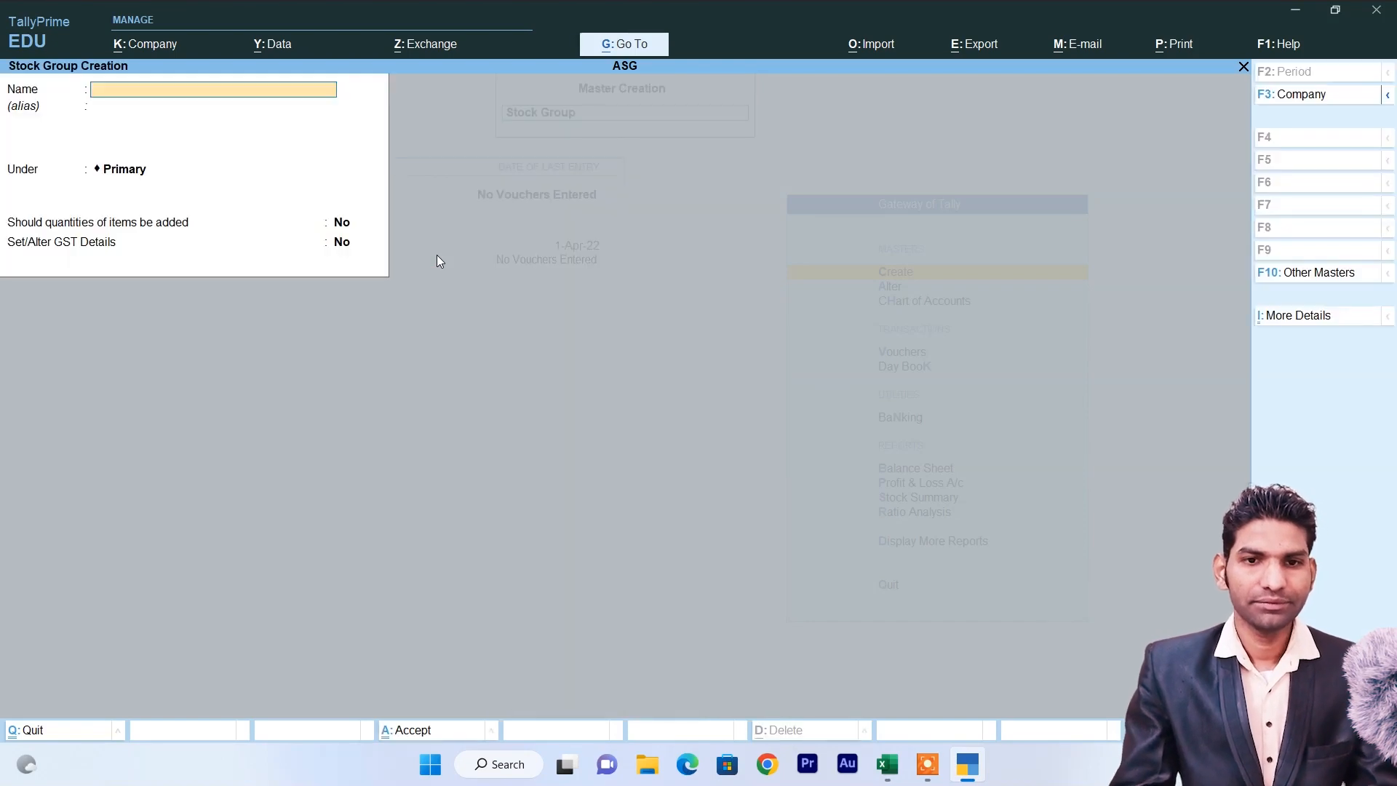
{"action": "type", "text": "LED"}
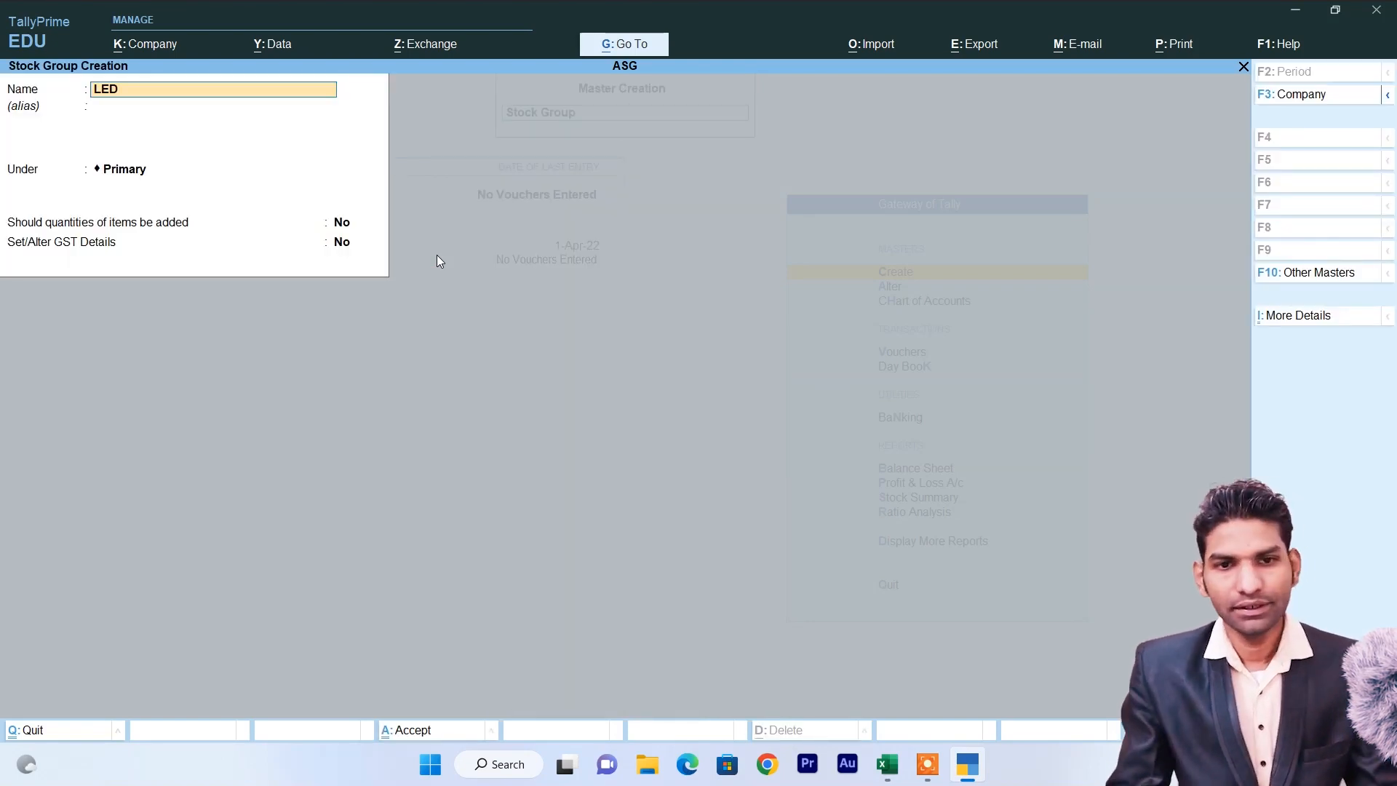
{"action": "key", "text": "ctrl"}
{"action": "key", "text": "ctrl+a"}
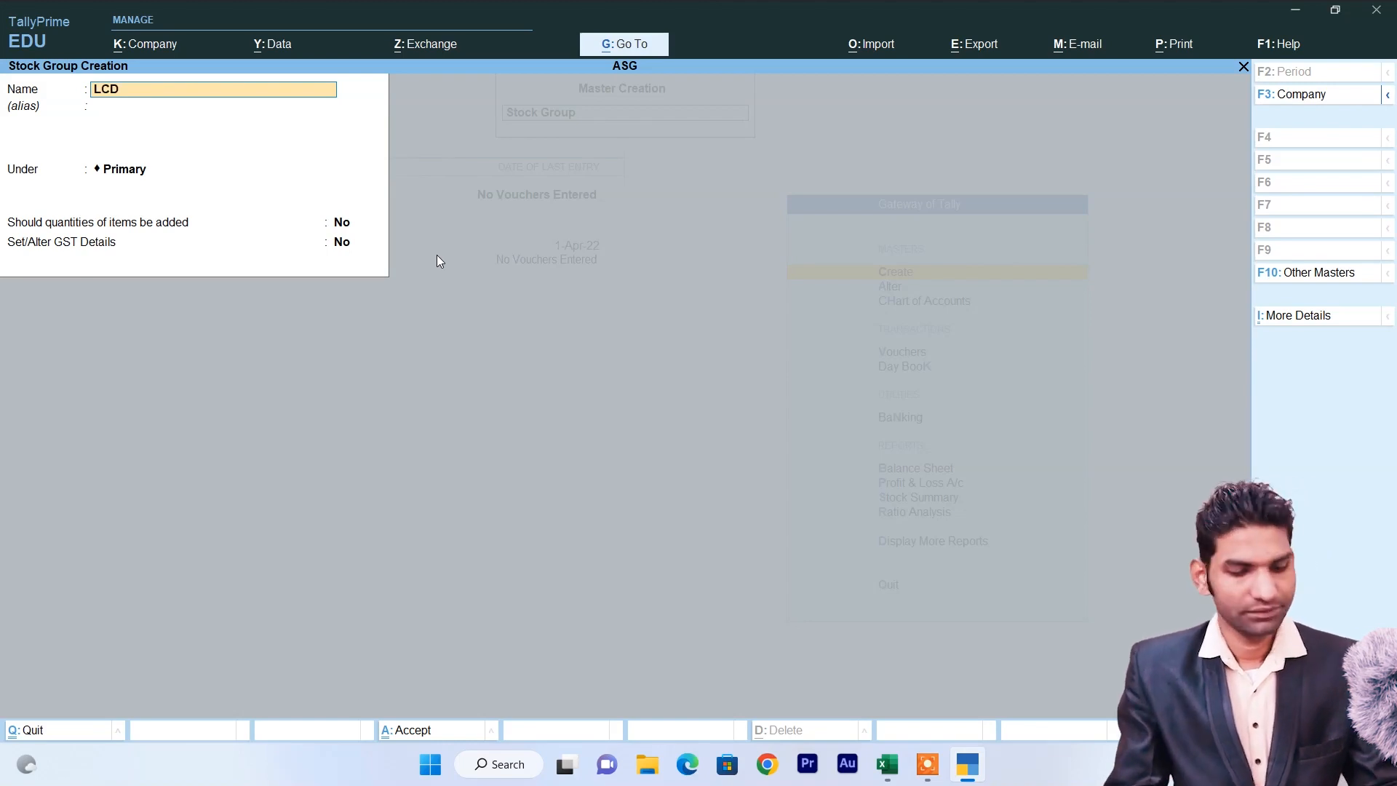
{"action": "key", "text": "ctrl+a"}
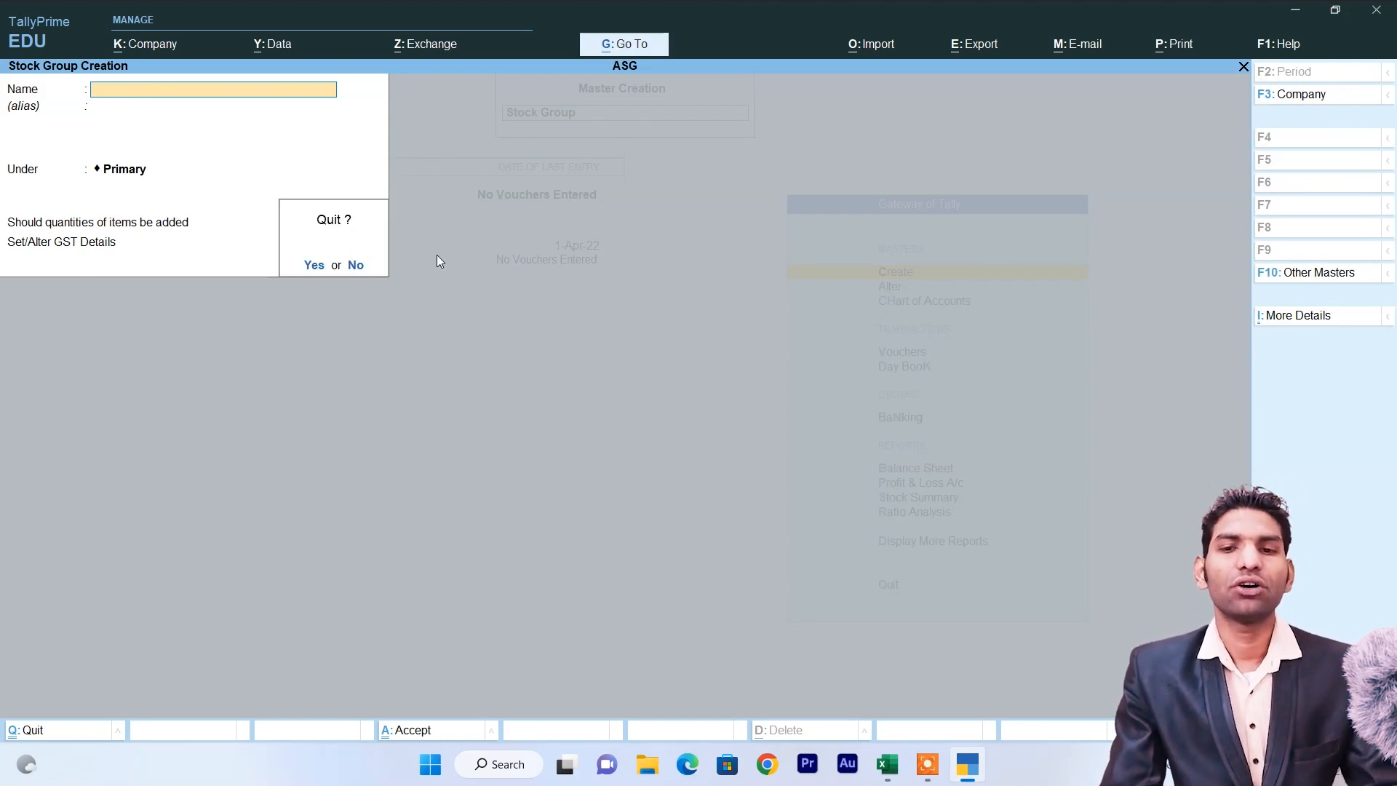
{"action": "key", "text": "Escape"}
{"action": "key", "text": "Down"}
Create the Samsung and LG stock categories.
{"action": "key", "text": "Return"}
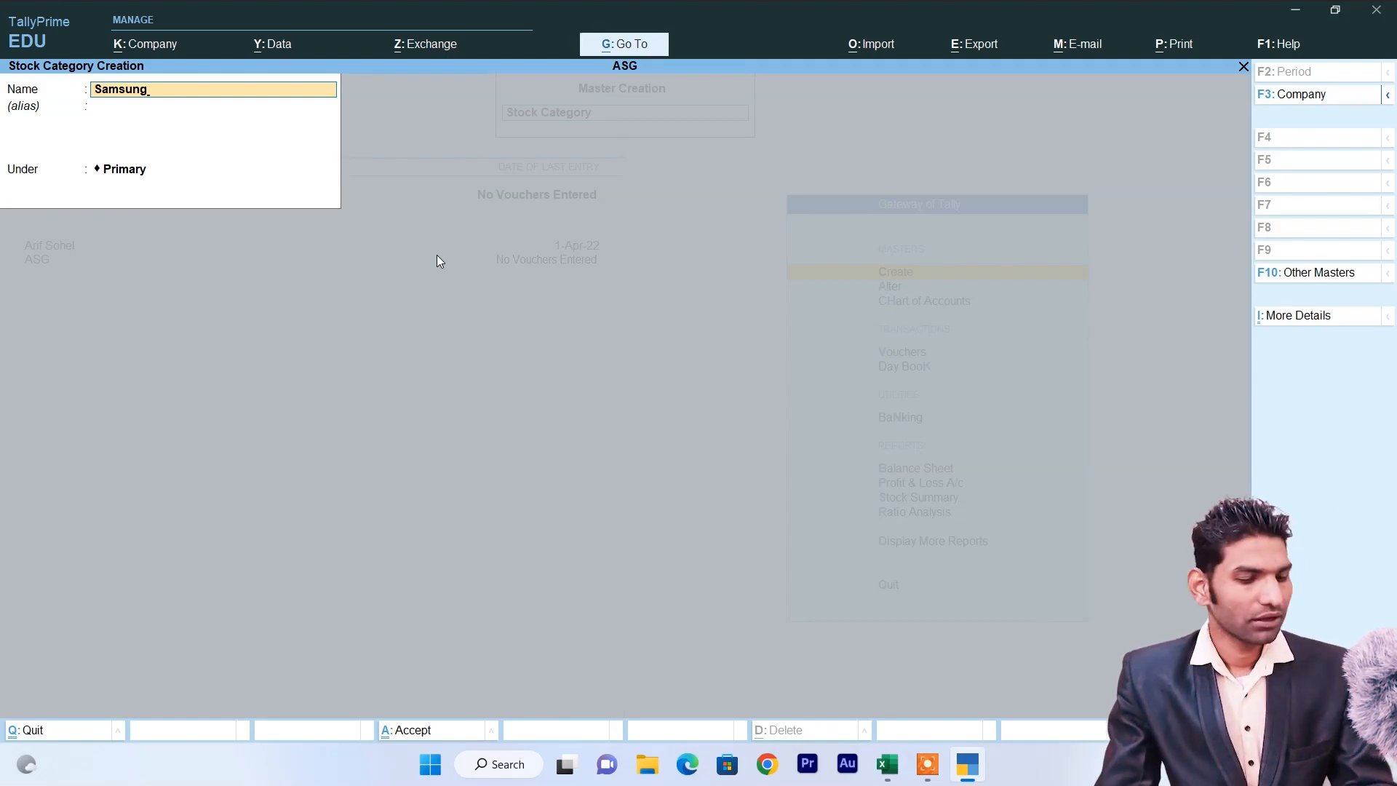
{"action": "key", "text": "ctrl+a"}
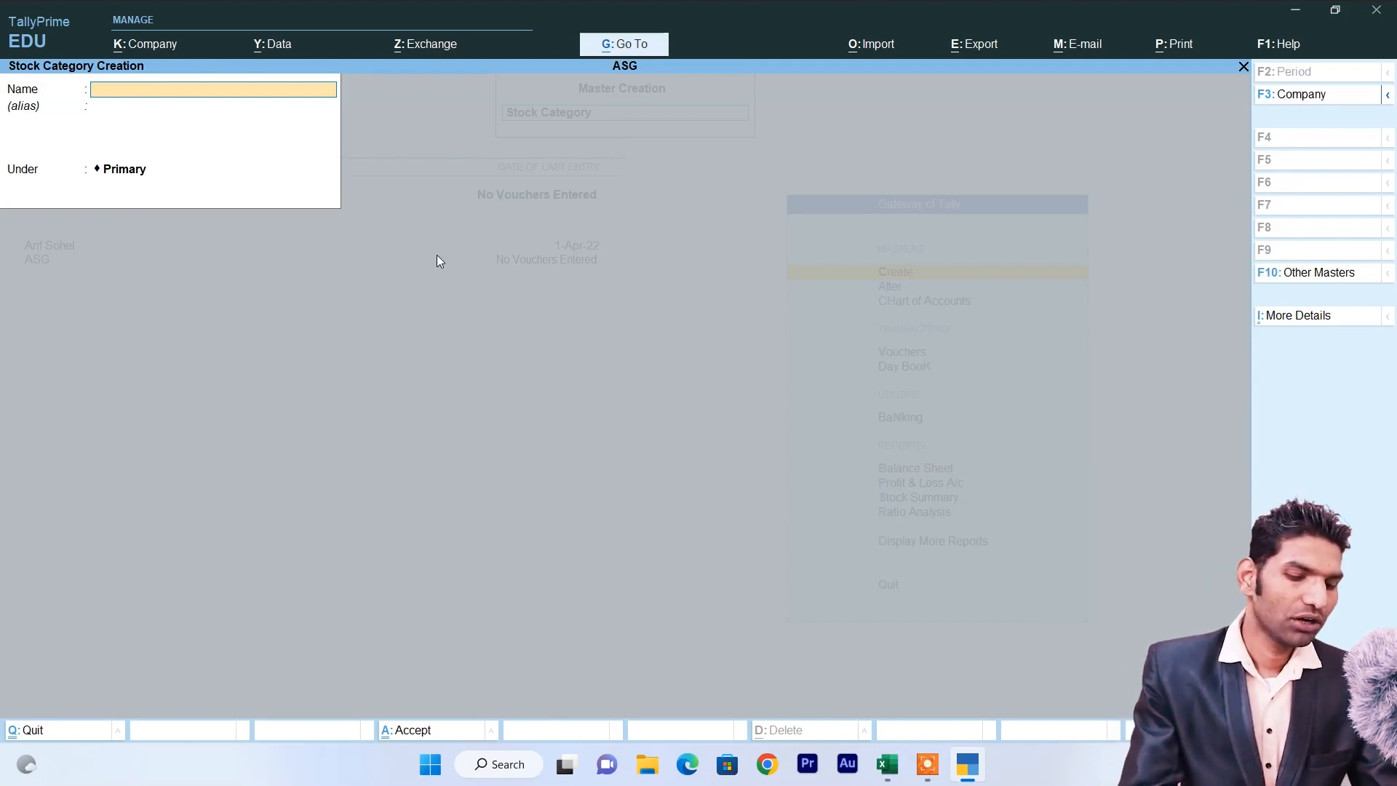
{"action": "key", "text": "Return"}
{"action": "key", "text": "ctrl+a"}
{"action": "key", "text": "Escape"}
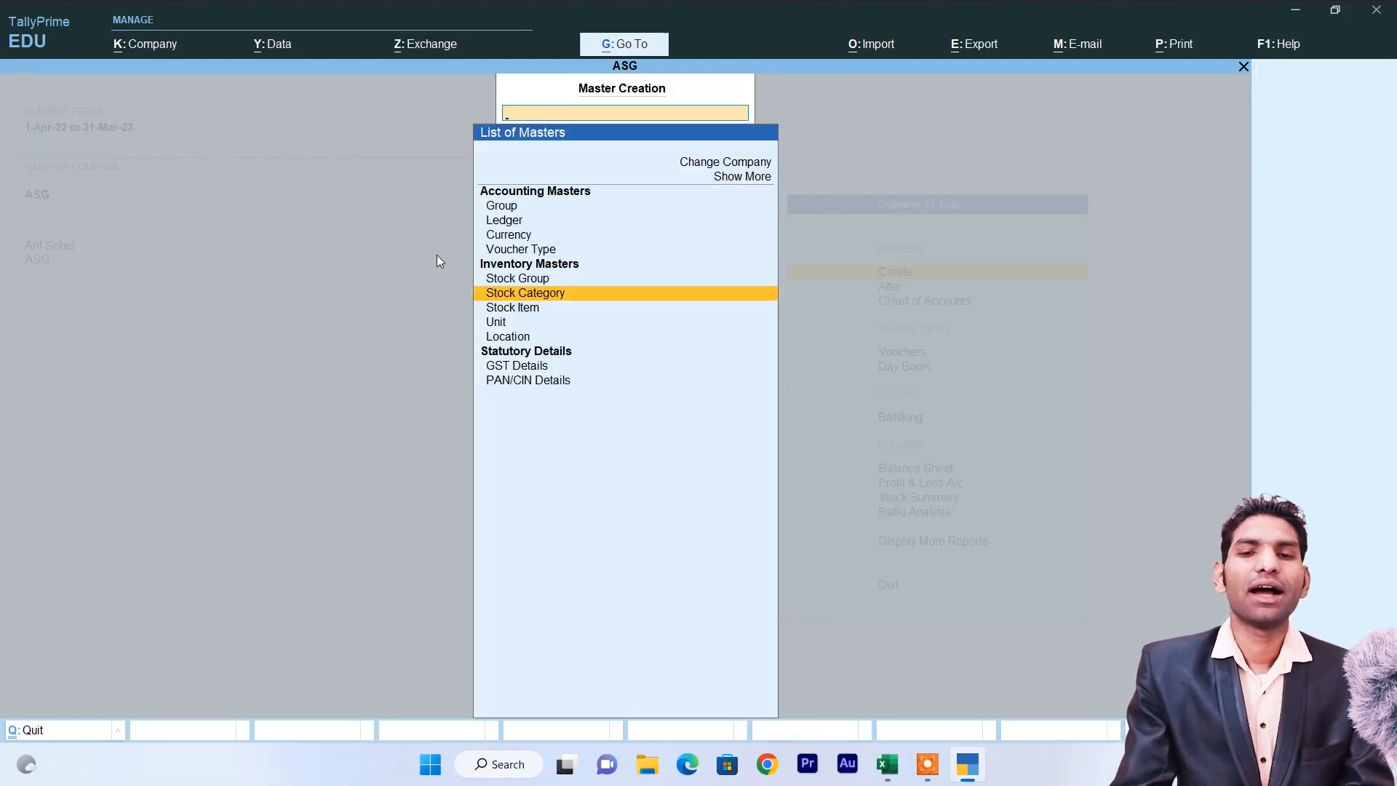
{"action": "key", "text": "Down"}
{"action": "key", "text": "Down"}
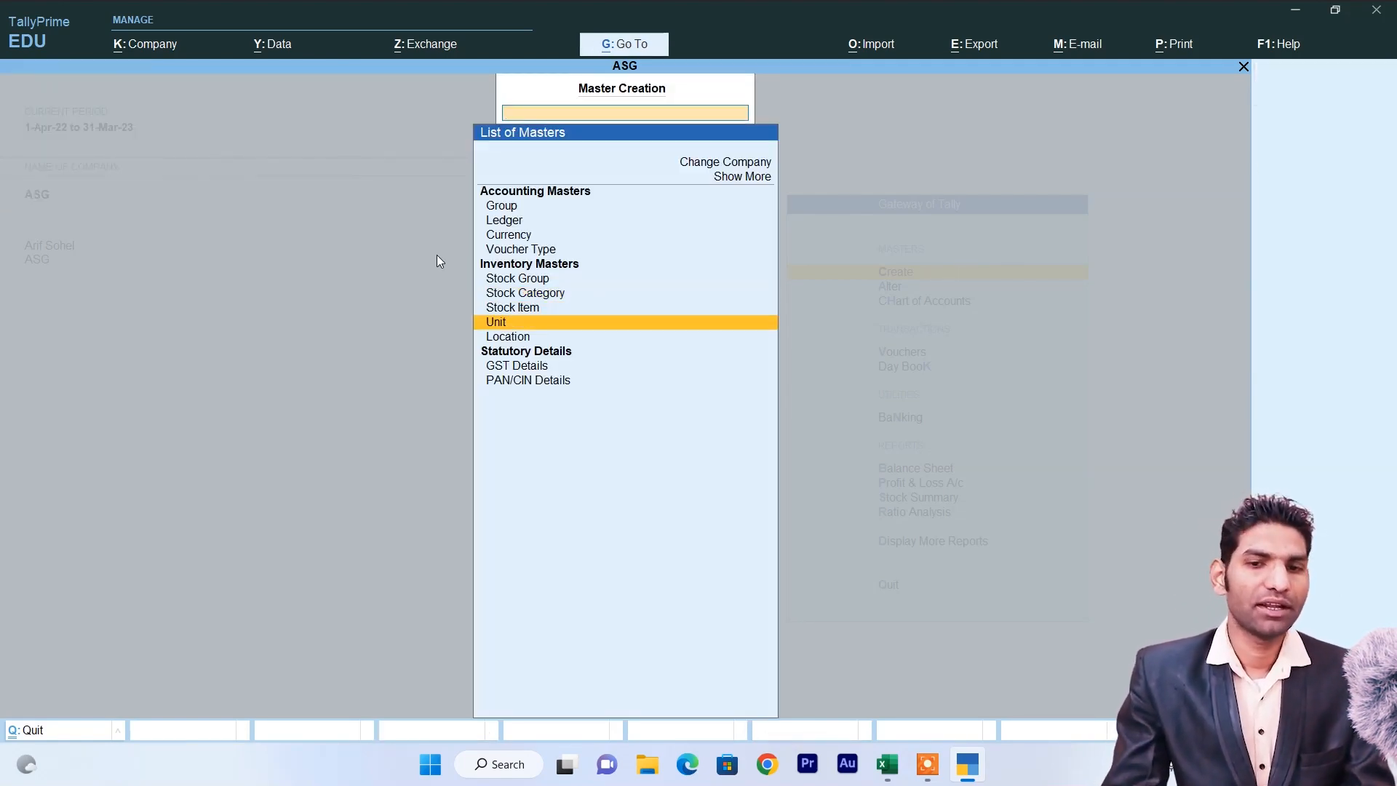
Create the unit Pcs and open a new stock item form.
{"action": "key", "text": "Return"}
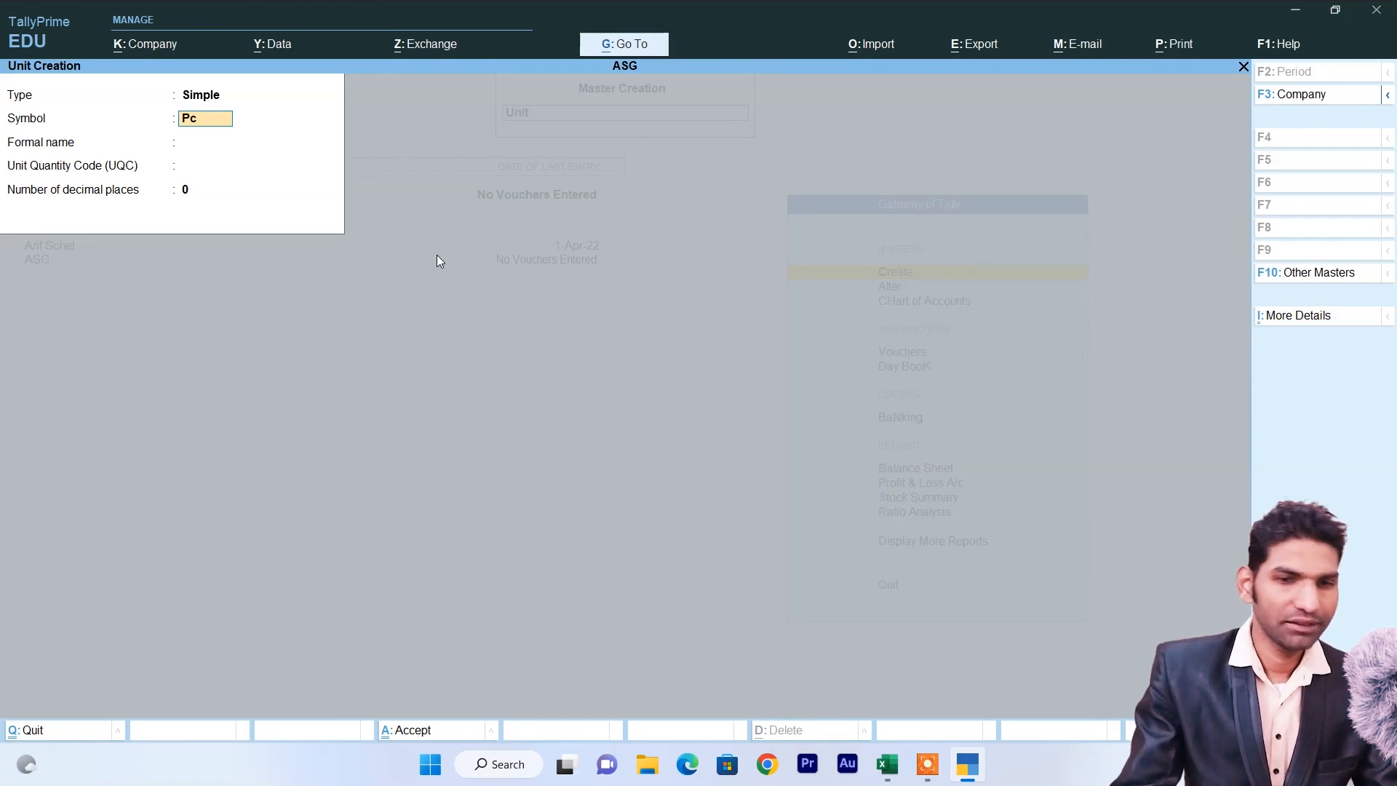
{"action": "key", "text": "Return"}
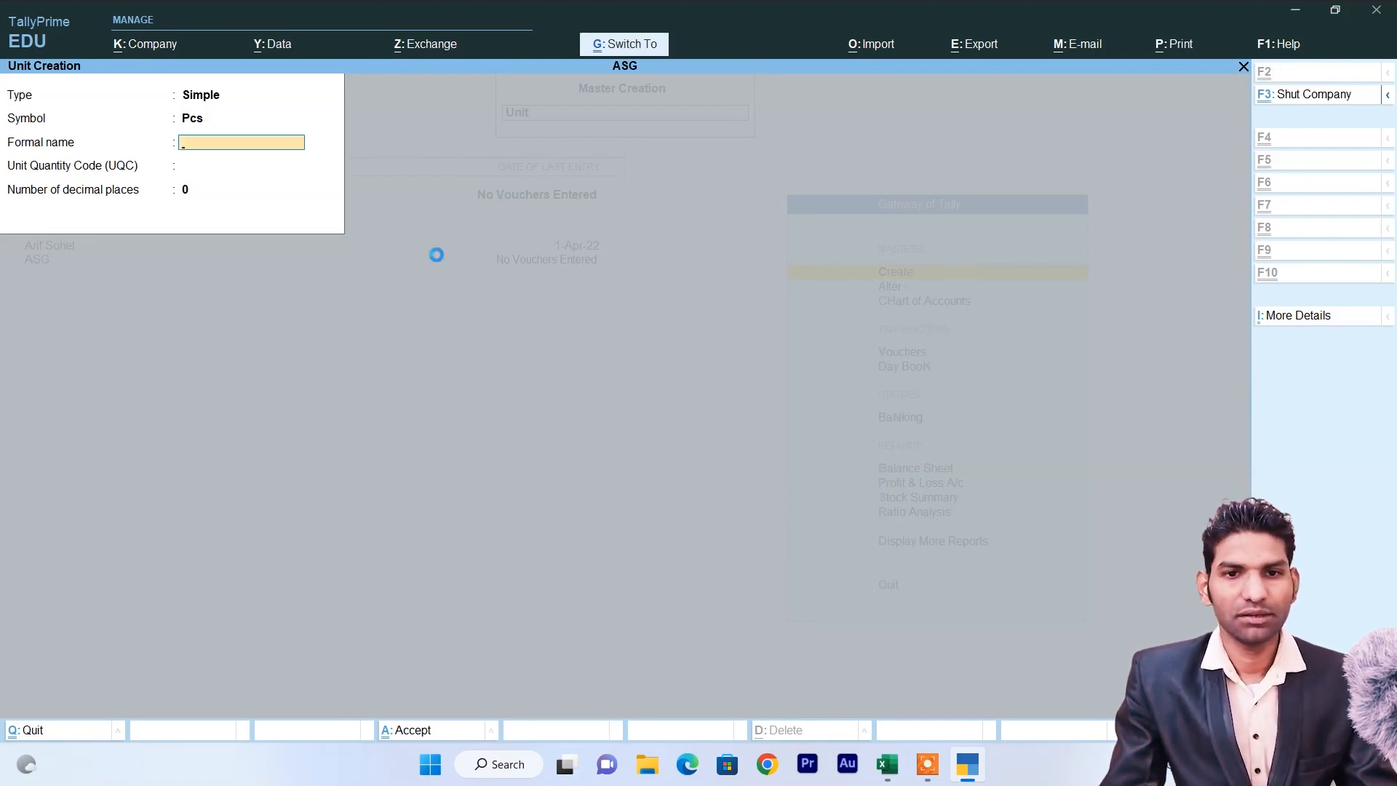
{"action": "key", "text": "ctrl+a"}
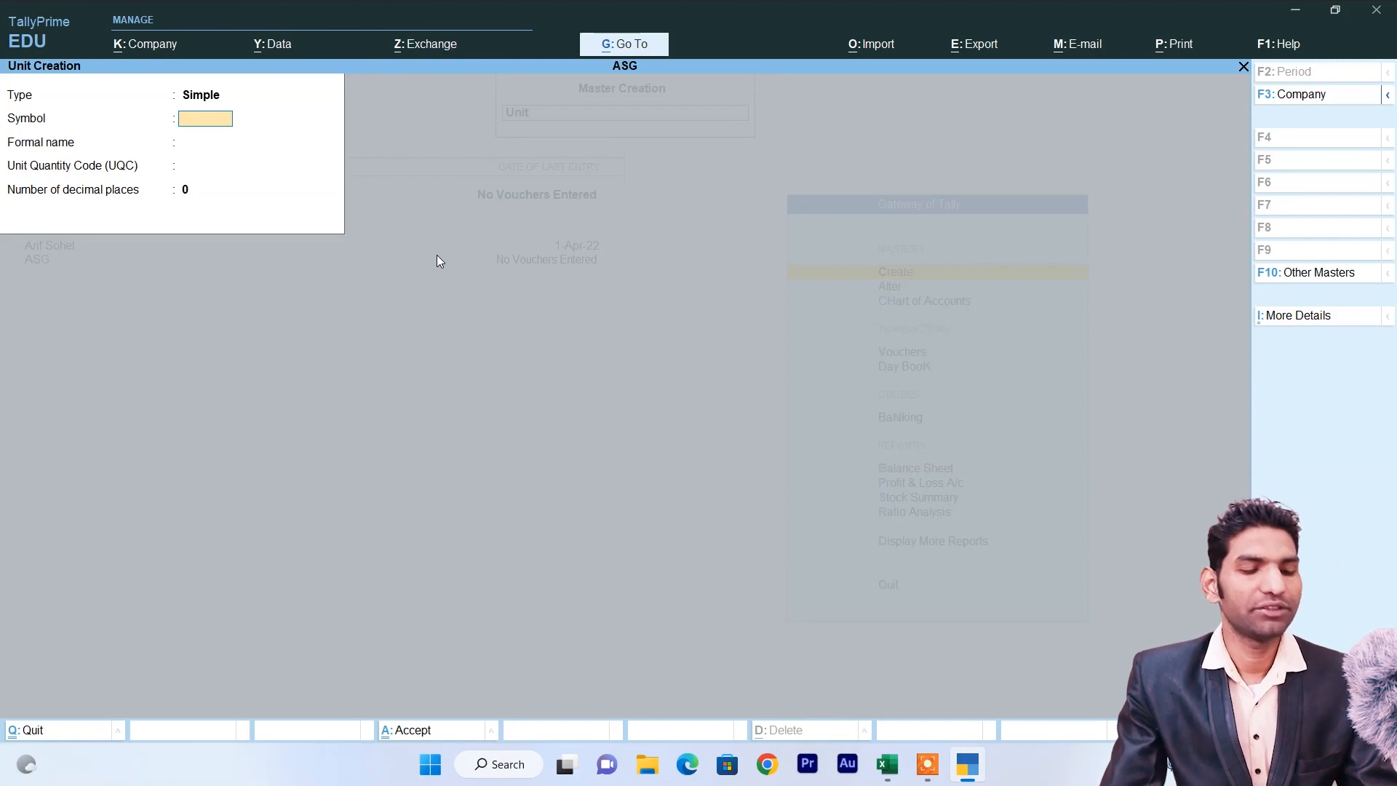
{"action": "key", "text": "Escape"}
{"action": "key", "text": "y"}
{"action": "key", "text": "Up"}
{"action": "key", "text": "Return"}
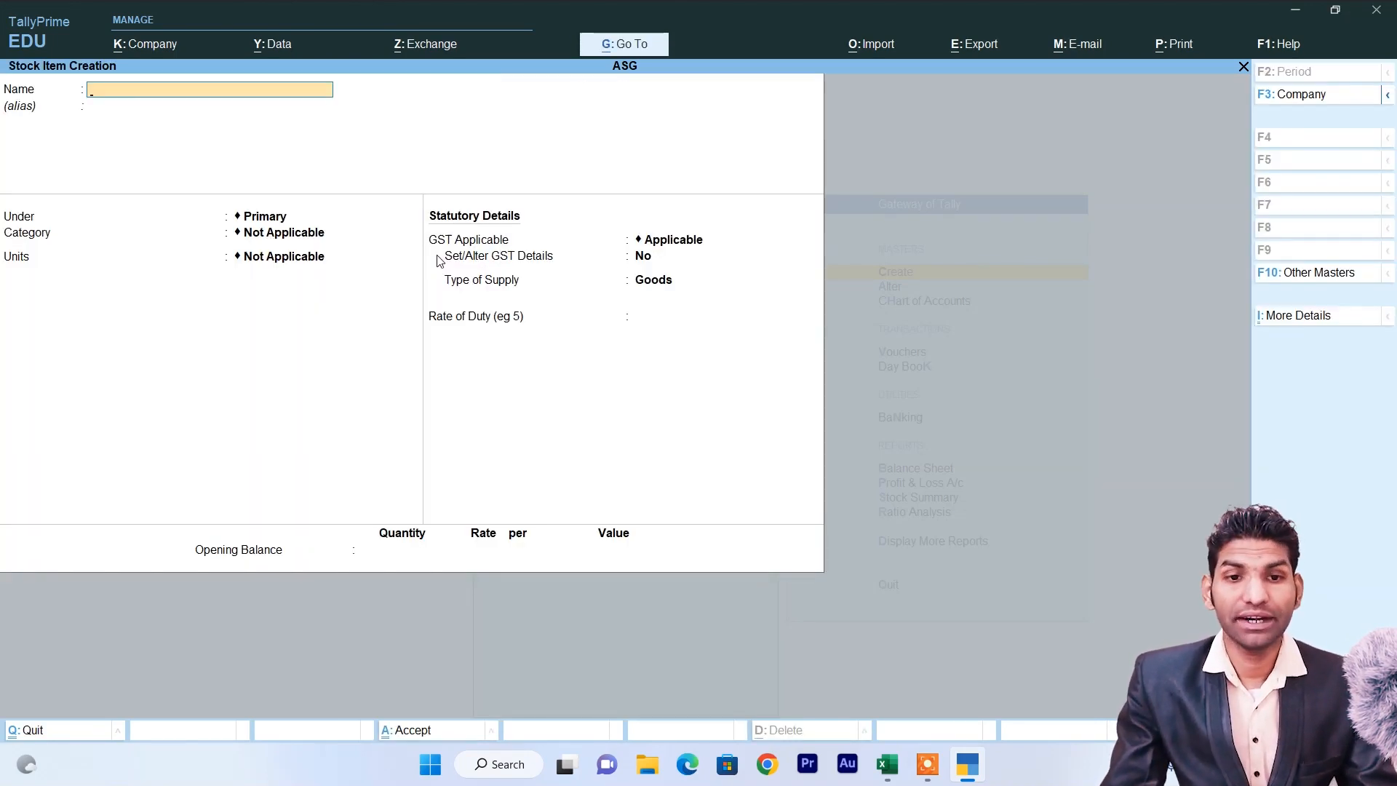
Check the Excel sheet and name the stock item Samsung LCD 32".
{"action": "key", "text": "alt+Tab"}
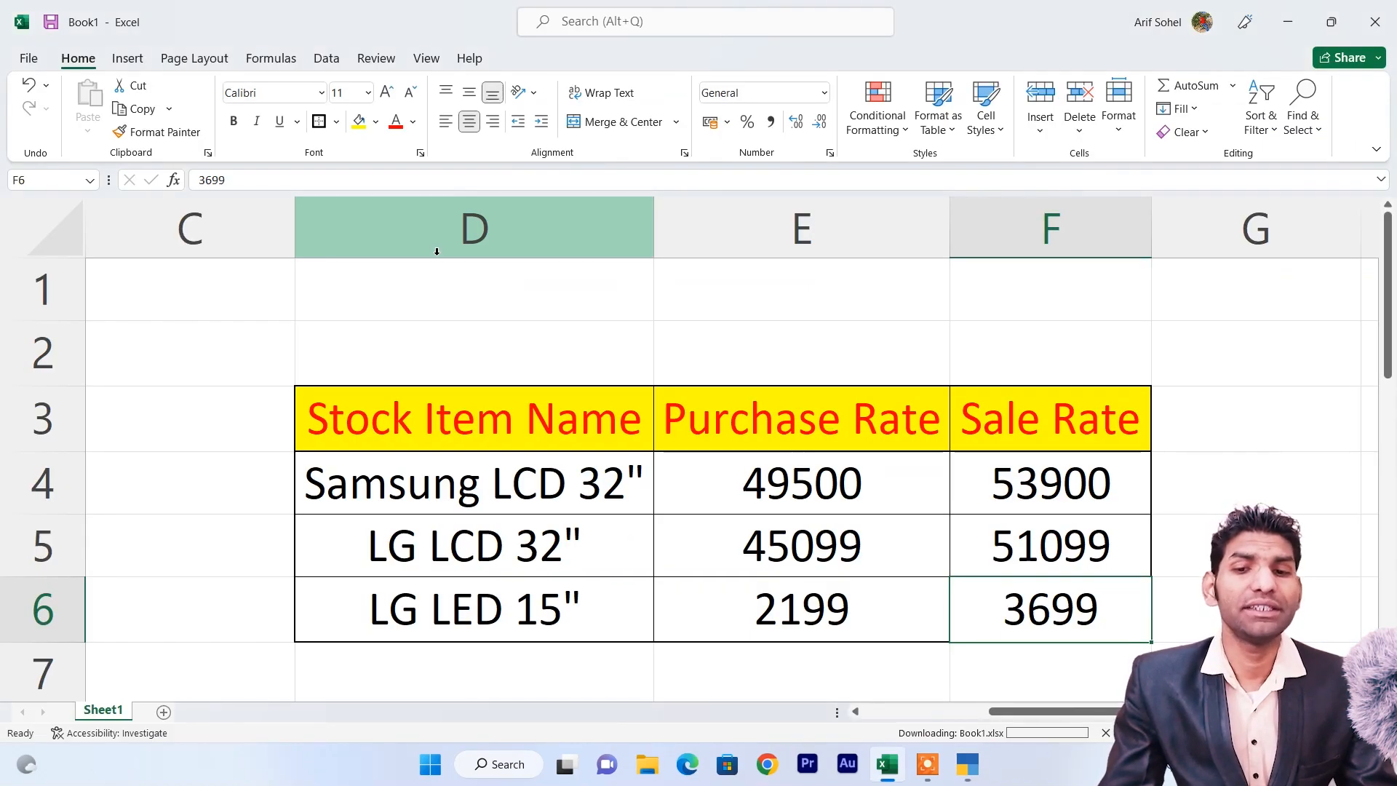
{"action": "key", "text": "alt+Tab"}
{"action": "type", "text": "Samsung LCD 3"}
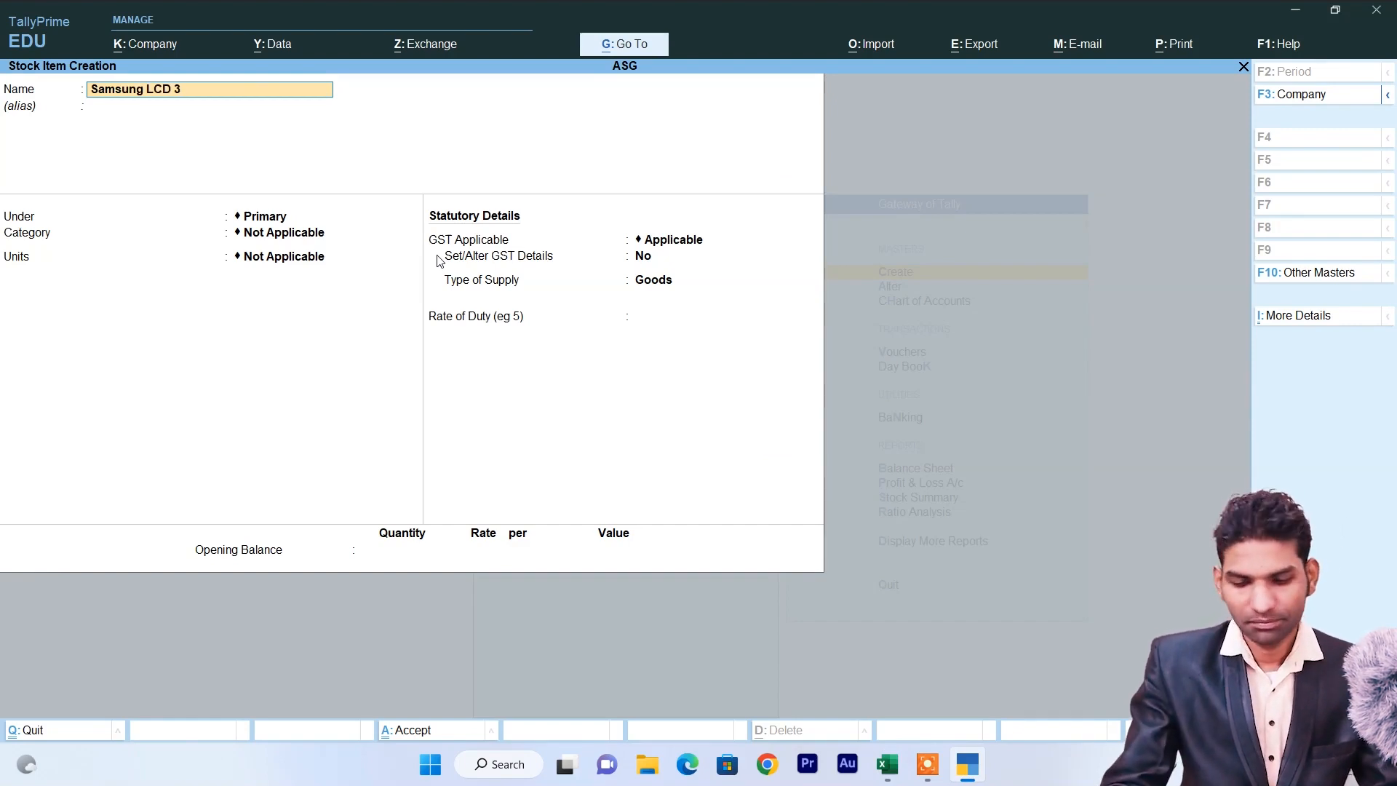
{"action": "type", "text": "2\""}
{"action": "key", "text": "Return"}
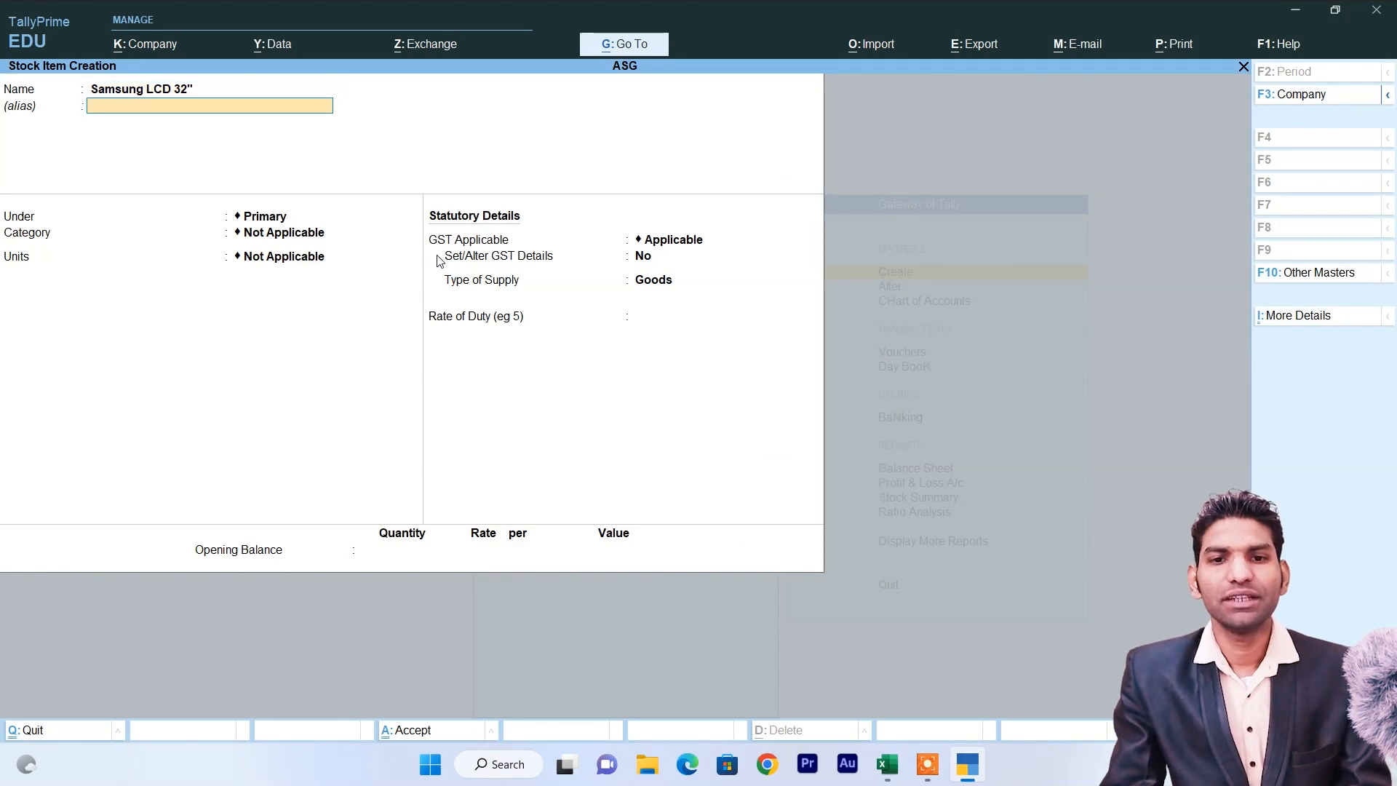
Set group LCD, category Samsung and unit Pcs, then open Company Features with F11.
{"action": "key", "text": "Down"}
{"action": "key", "text": "Down"}
{"action": "key", "text": "Up"}
{"action": "key", "text": "Return"}
{"action": "key", "text": "Down"}
{"action": "key", "text": "Down"}
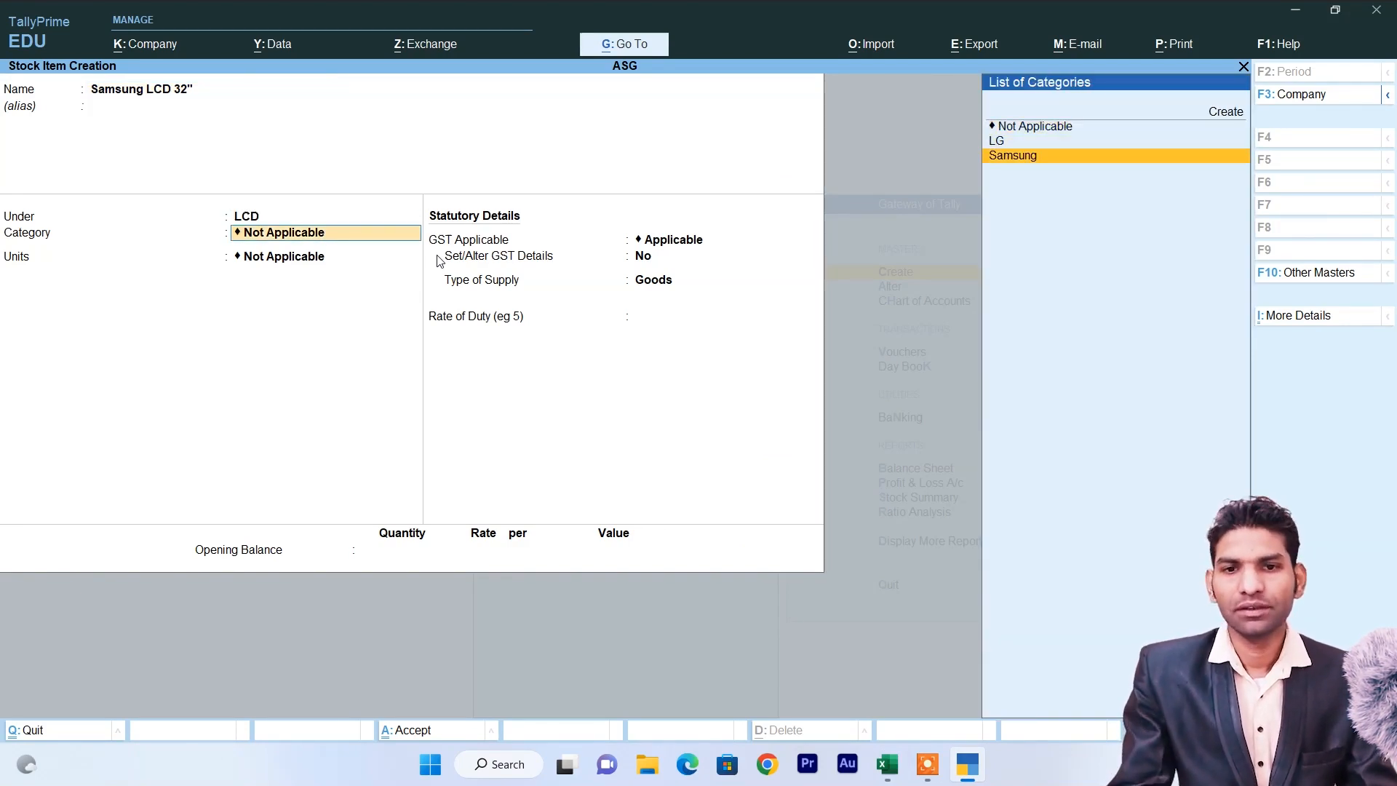
{"action": "key", "text": "Return"}
{"action": "key", "text": "Down"}
{"action": "key", "text": "Return"}
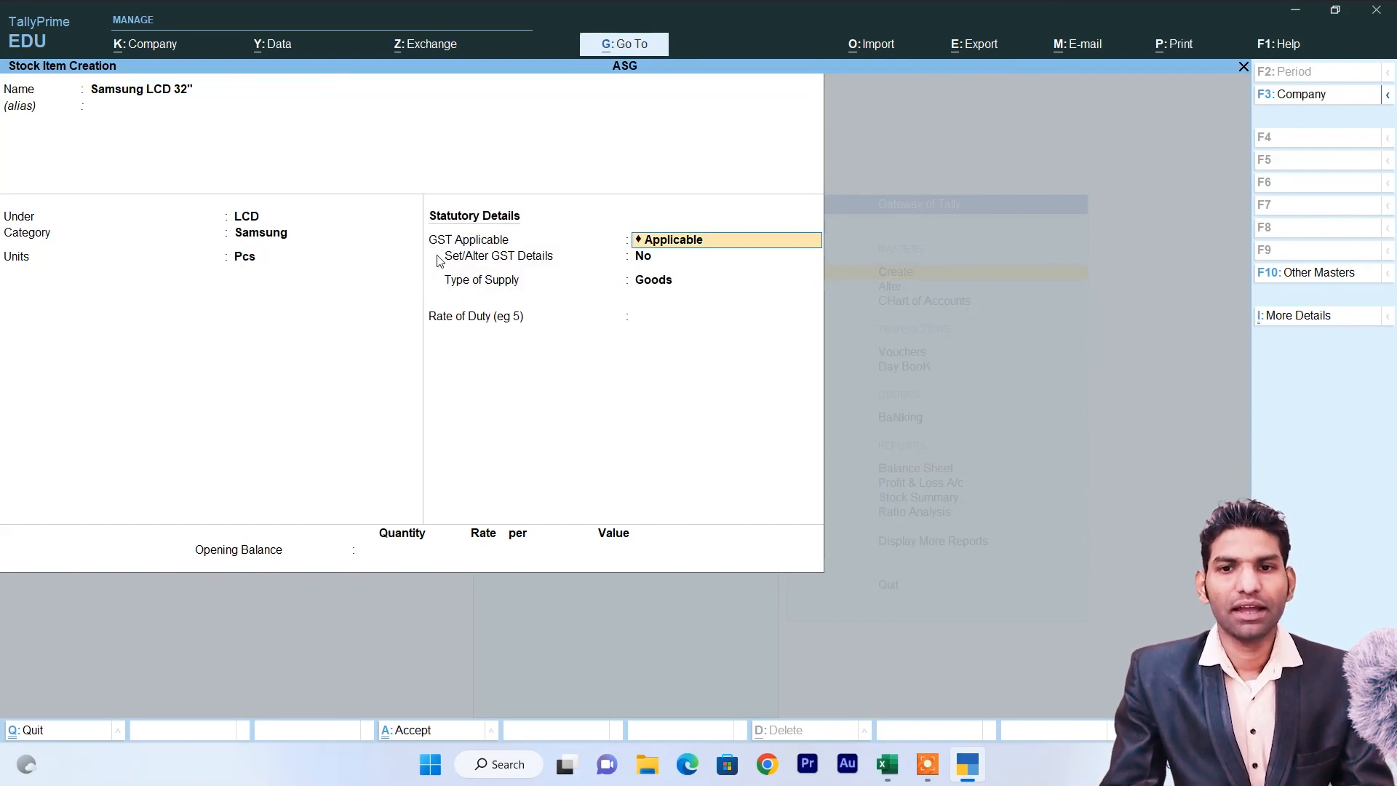
{"action": "key", "text": "BackSpace"}
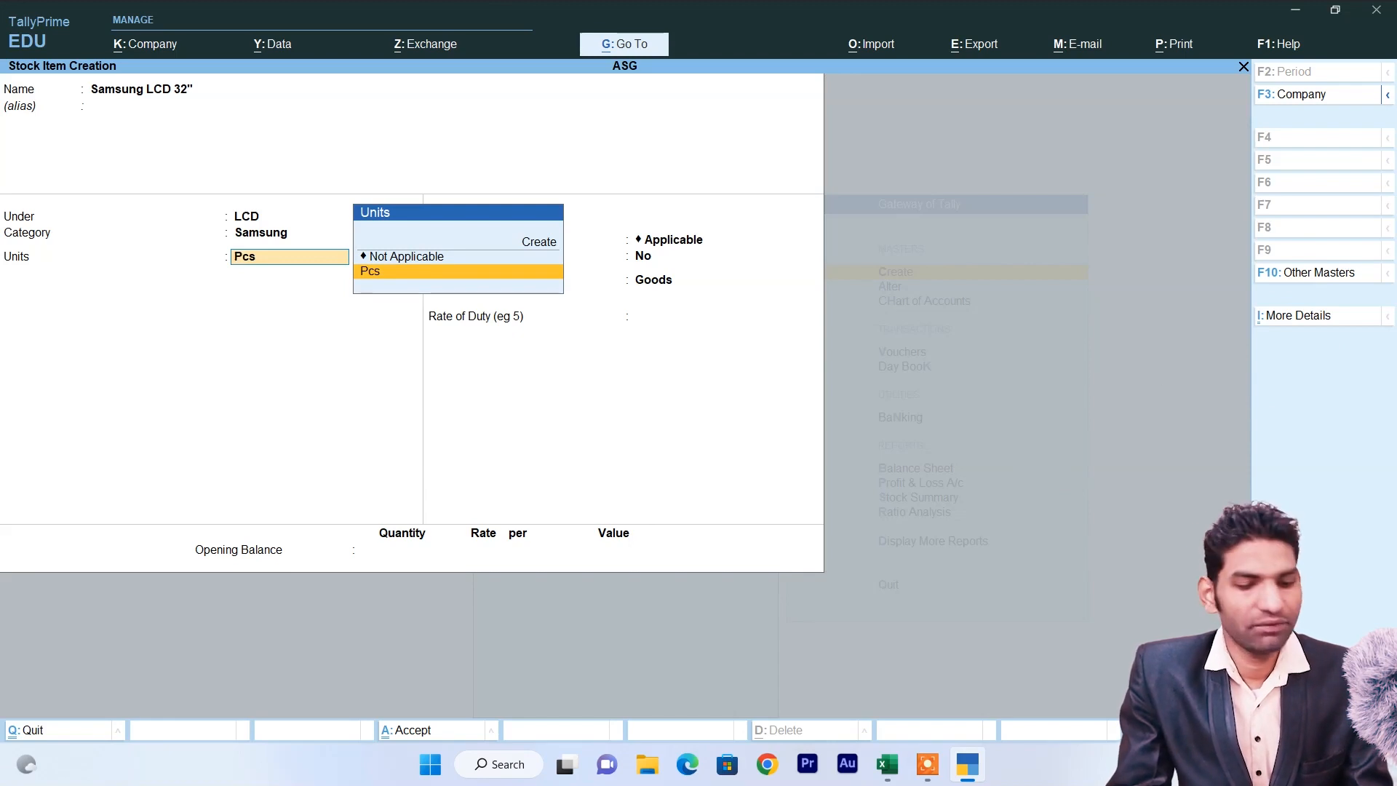
{"action": "key", "text": "F11"}
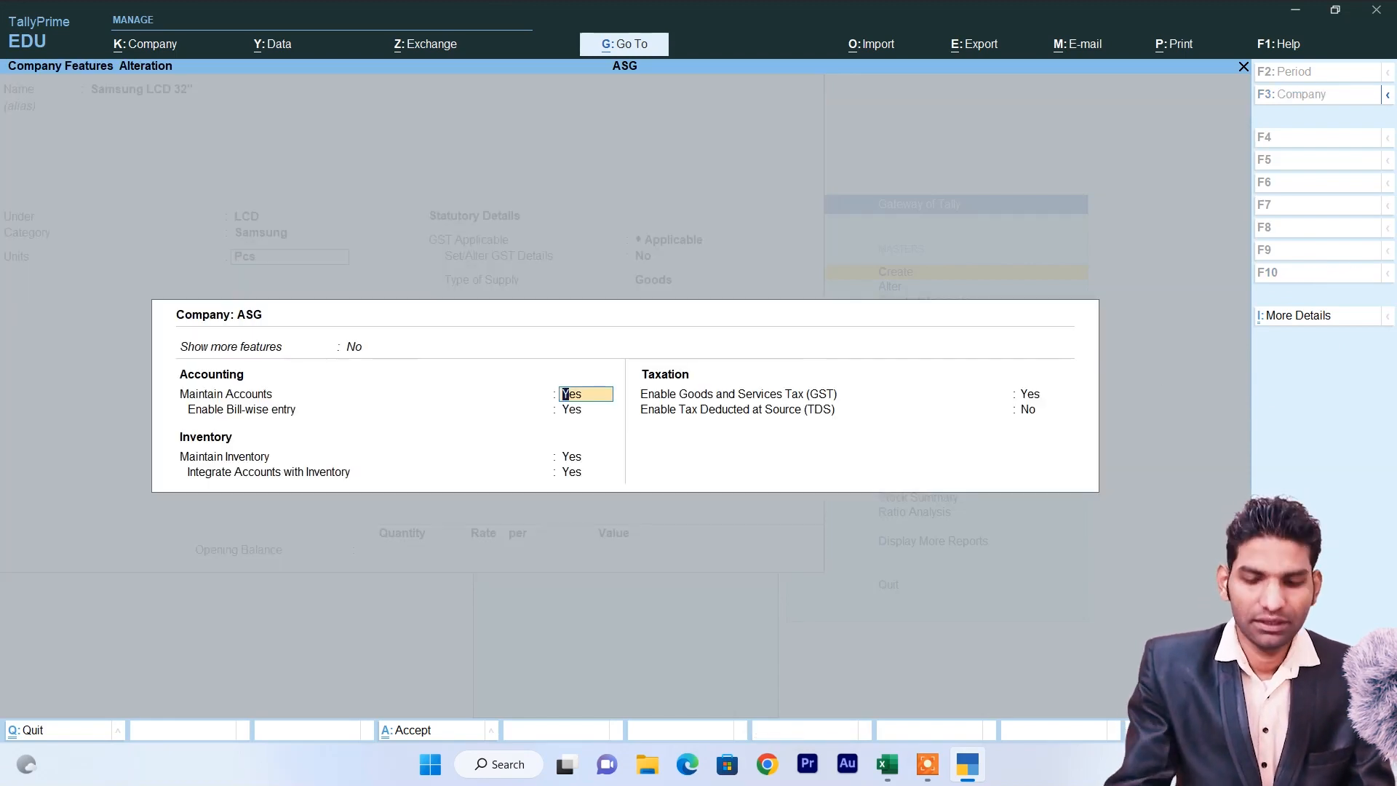
Set Show more features and Show all features to Yes, then quit the features screen.
{"action": "key", "text": "Up"}
{"action": "key", "text": "Down"}
{"action": "key", "text": "Return"}
{"action": "key", "text": "Up"}
{"action": "key", "text": "Down"}
{"action": "key", "text": "Return"}
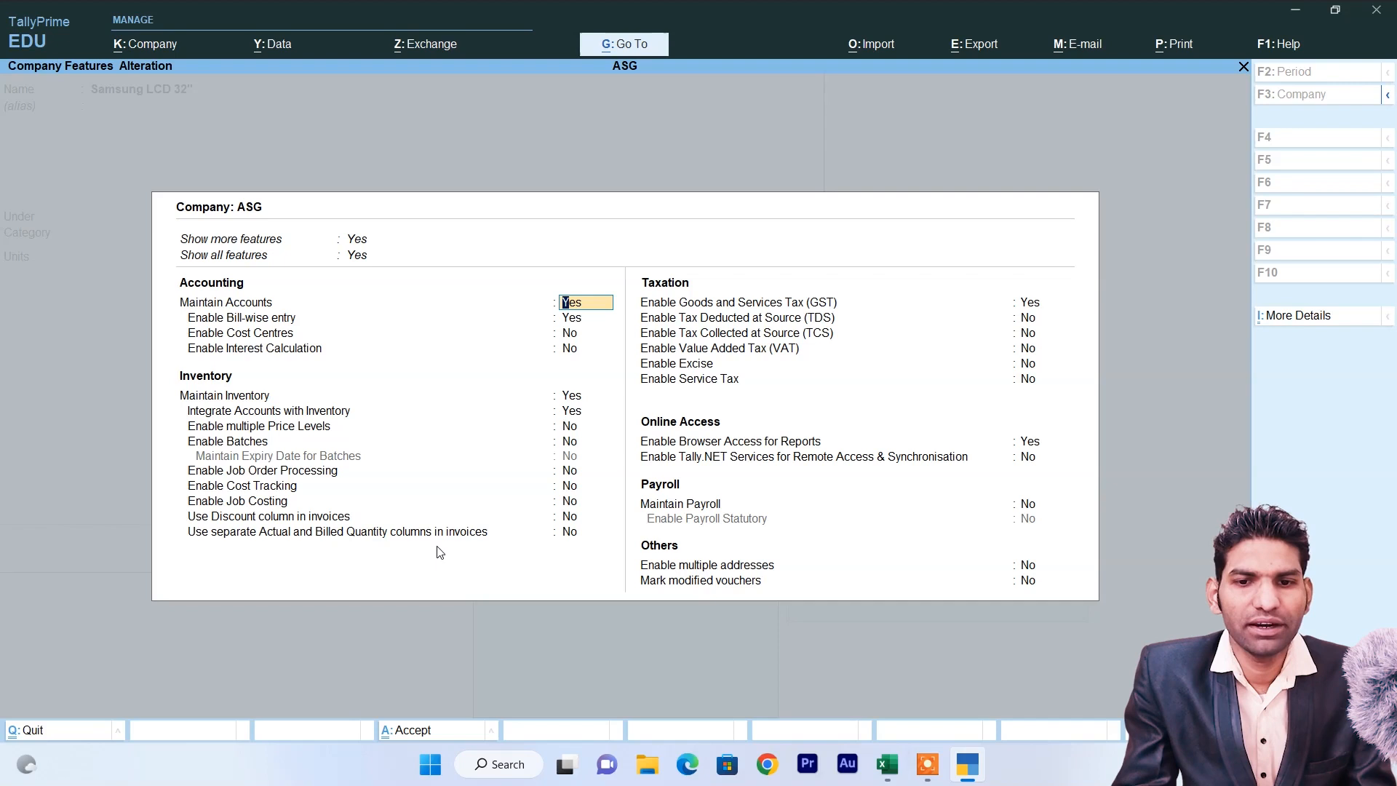
{"action": "key", "text": "Escape"}
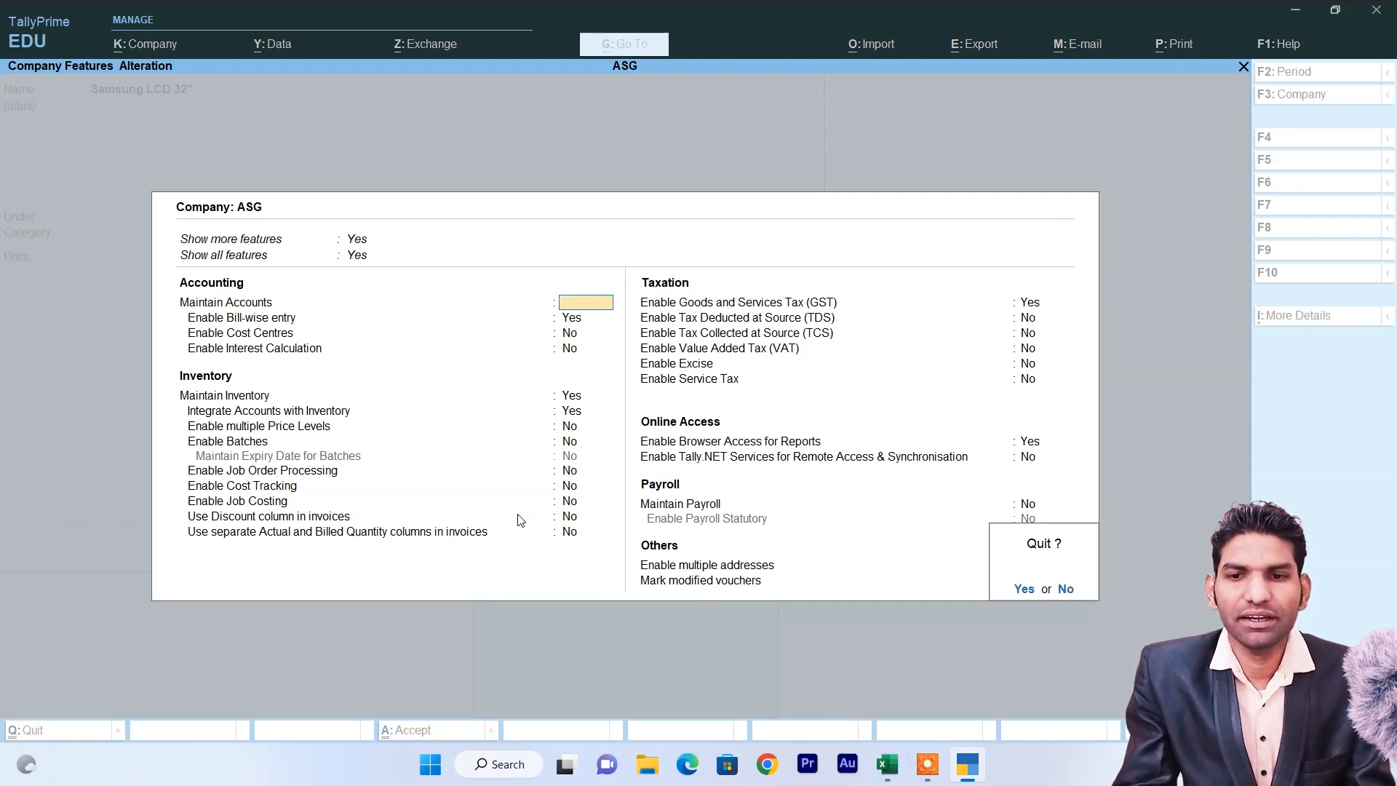
{"action": "key", "text": "y"}
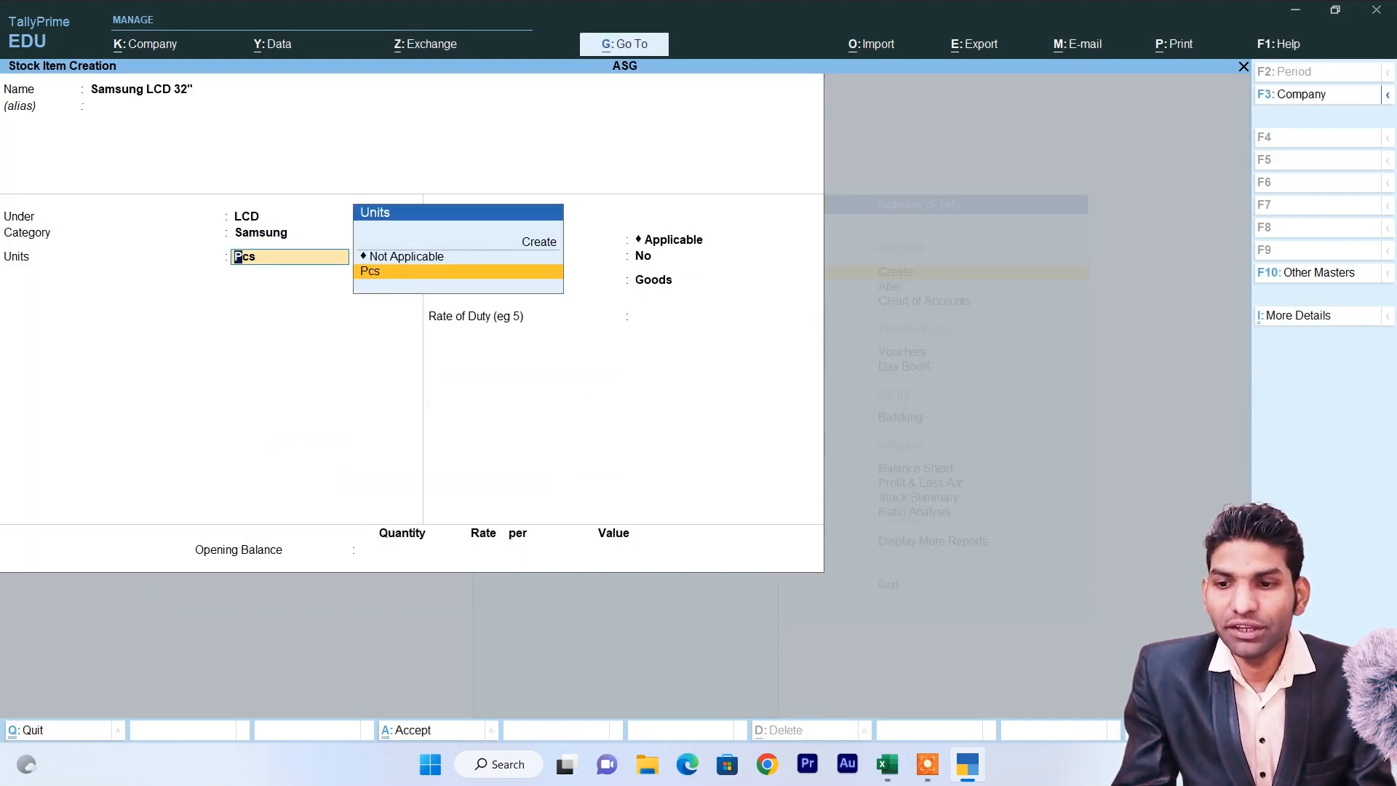
In F12 Configure, set Provide Standard Buying and Selling Rates to Yes and accept.
{"action": "key", "text": "F12"}
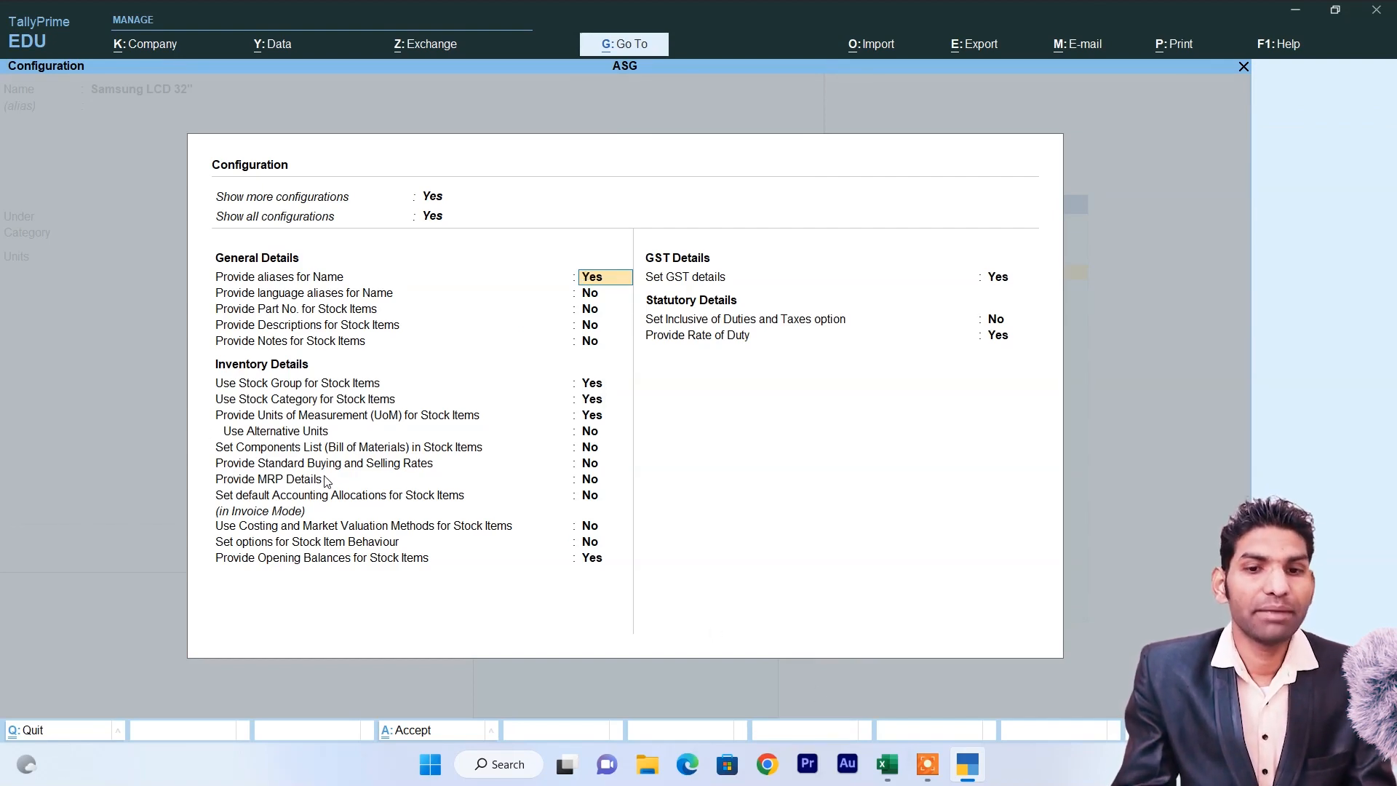
{"action": "left_click", "coordinate": [243, 465]}
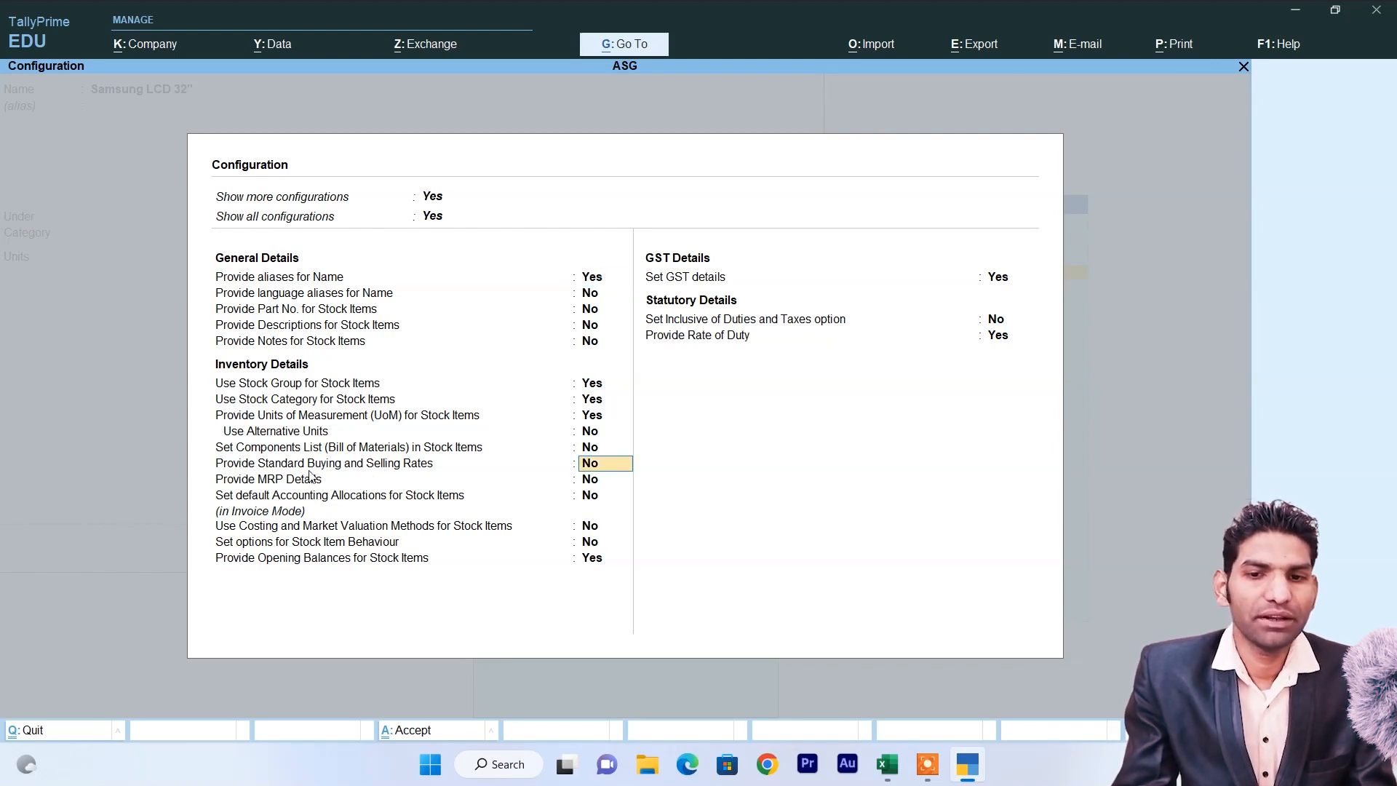
{"action": "type", "text": "y"}
{"action": "key", "text": "Return"}
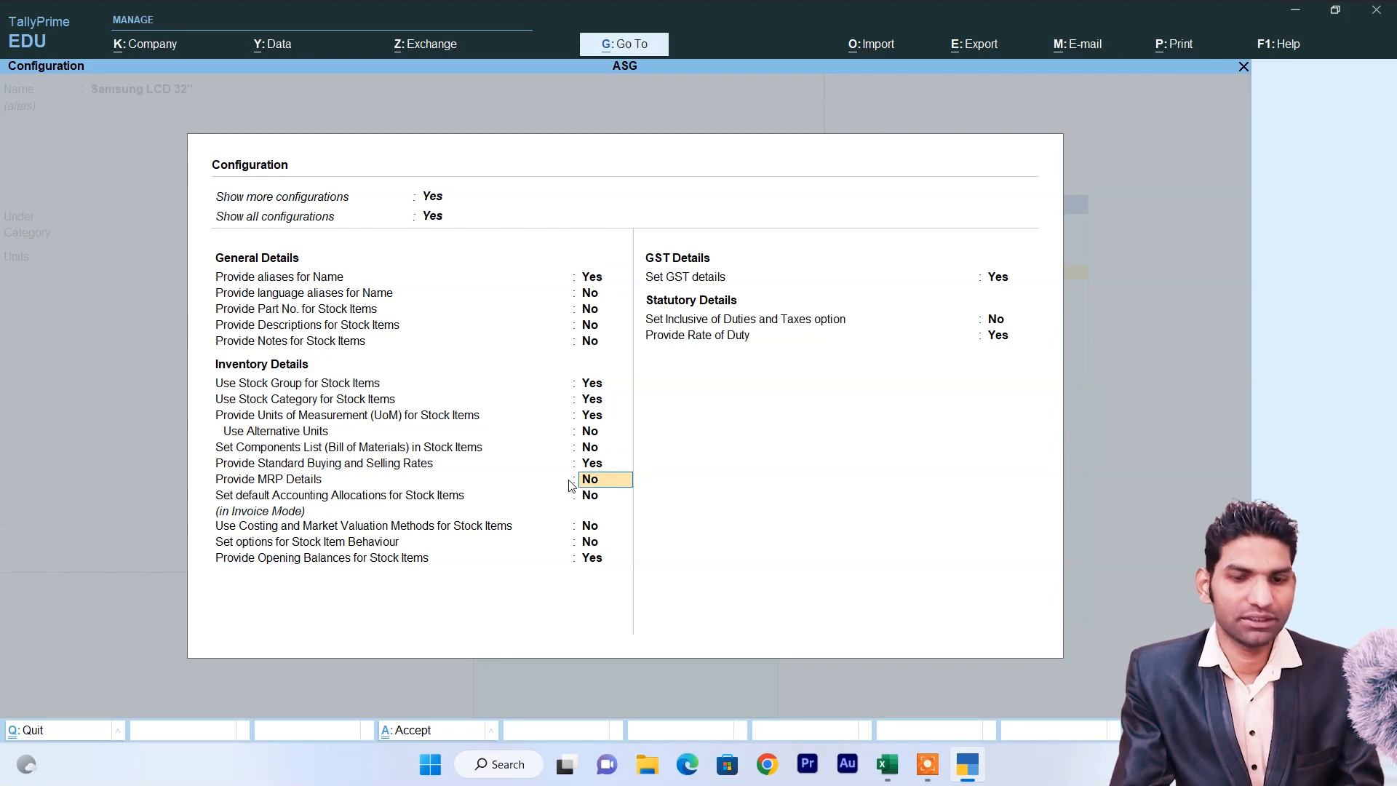
{"action": "key", "text": "ctrl+a"}
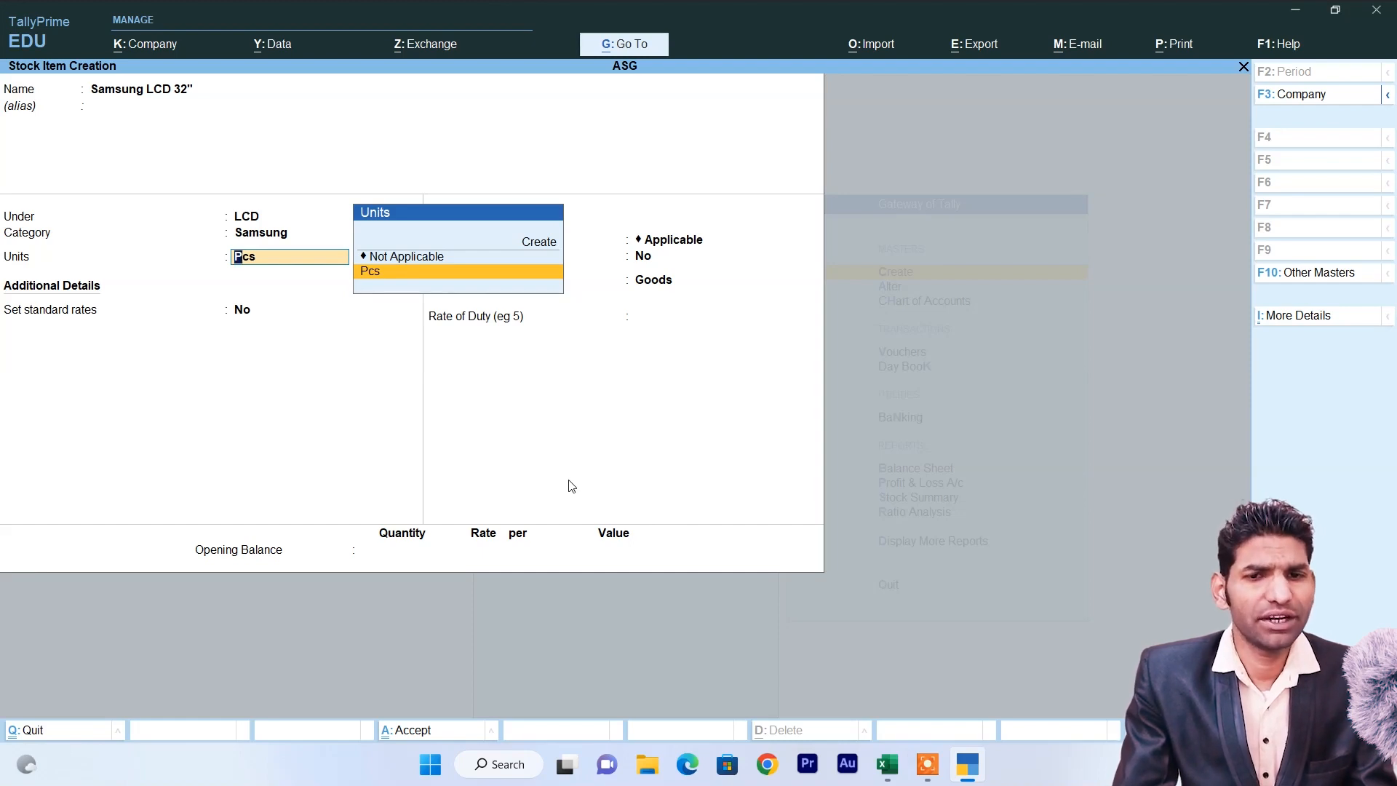
Keep unit Pcs, turn on standard rates and enter standard cost 49500.
{"action": "key", "text": "Return"}
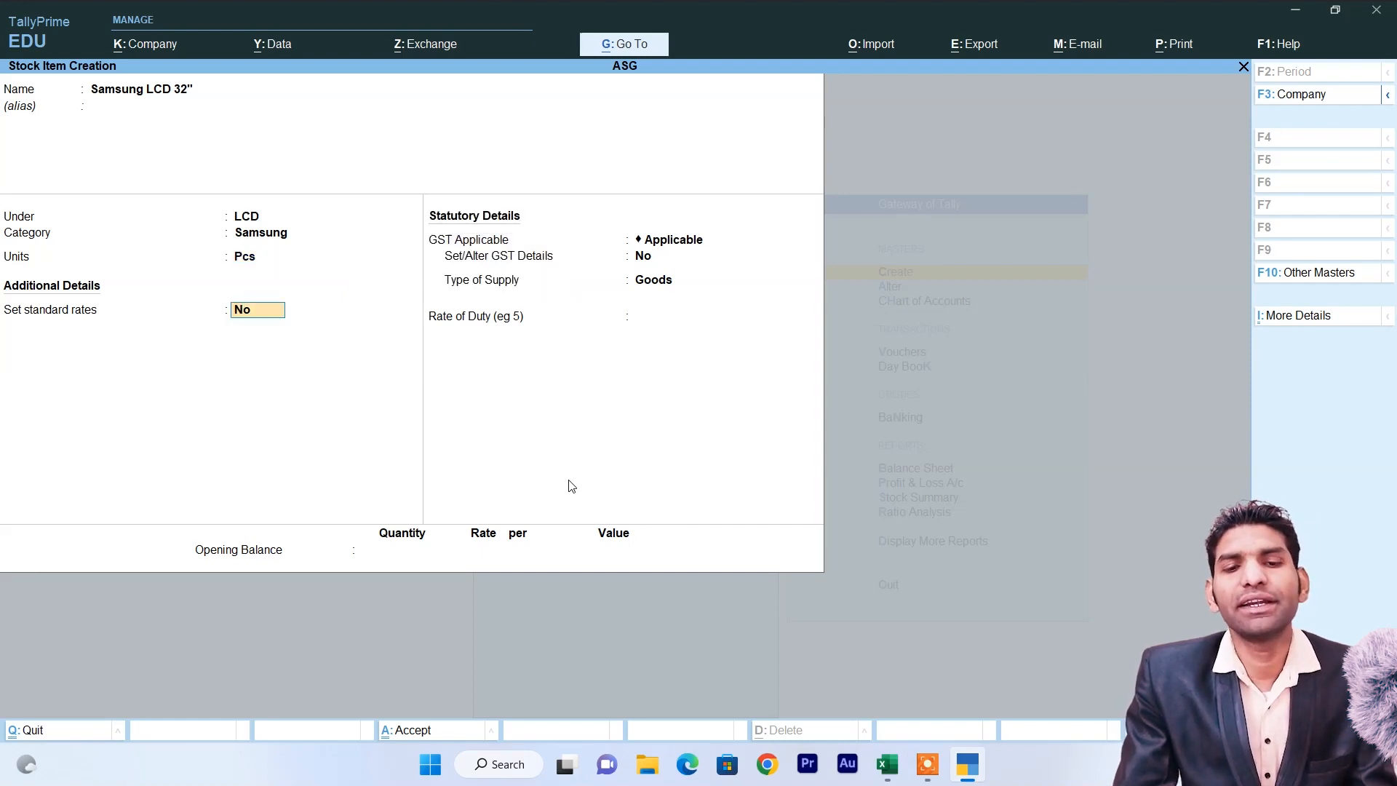
{"action": "type", "text": "y"}
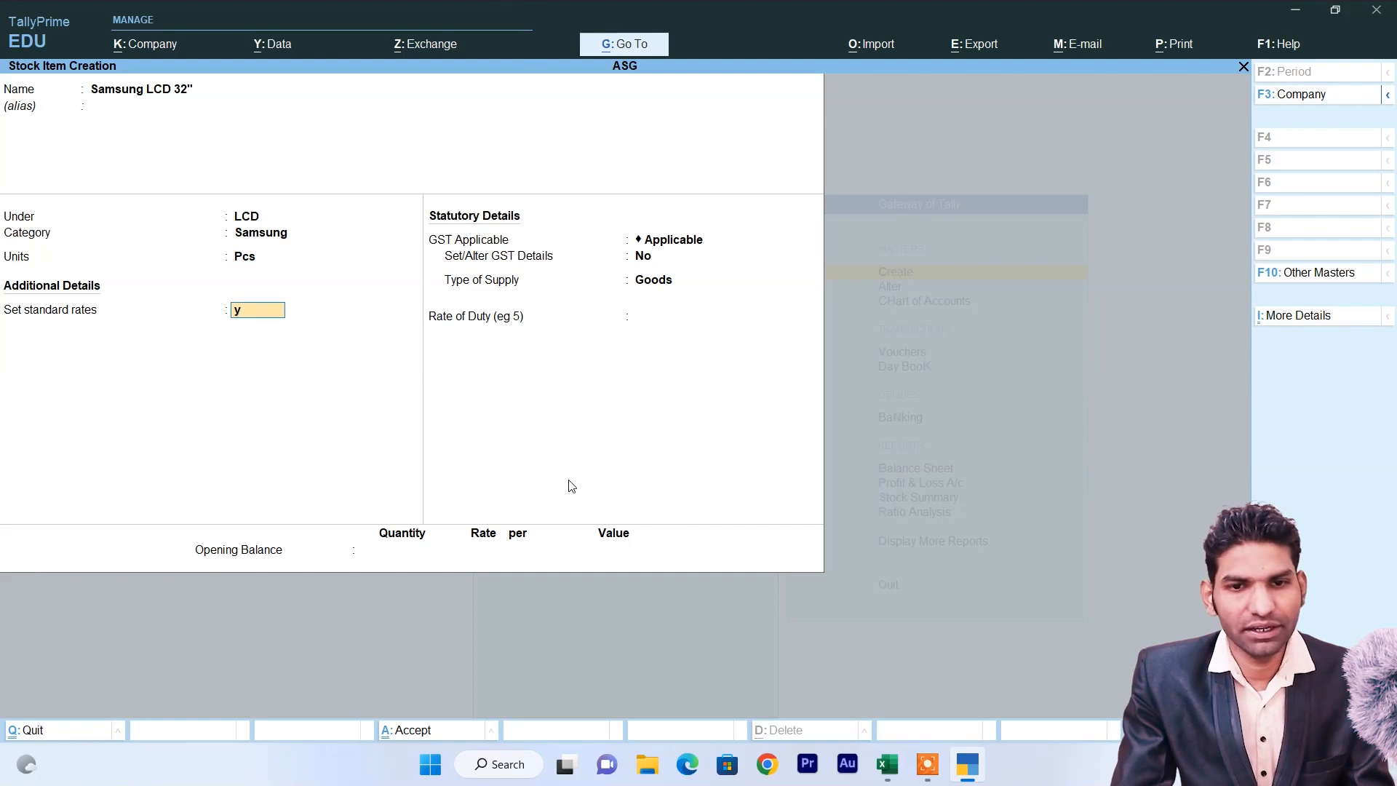
{"action": "key", "text": "Return"}
{"action": "key", "text": "Return"}
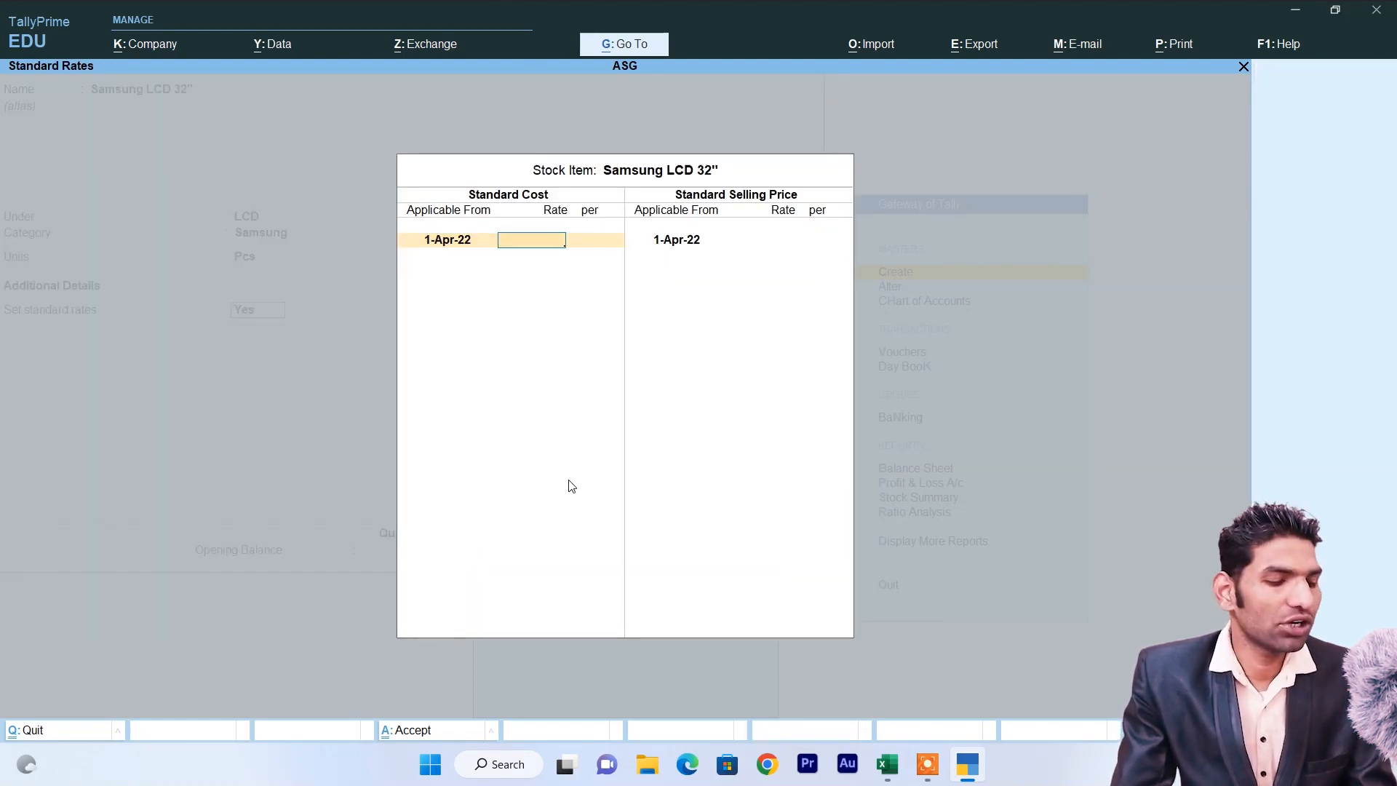
{"action": "key", "text": "alt+Tab"}
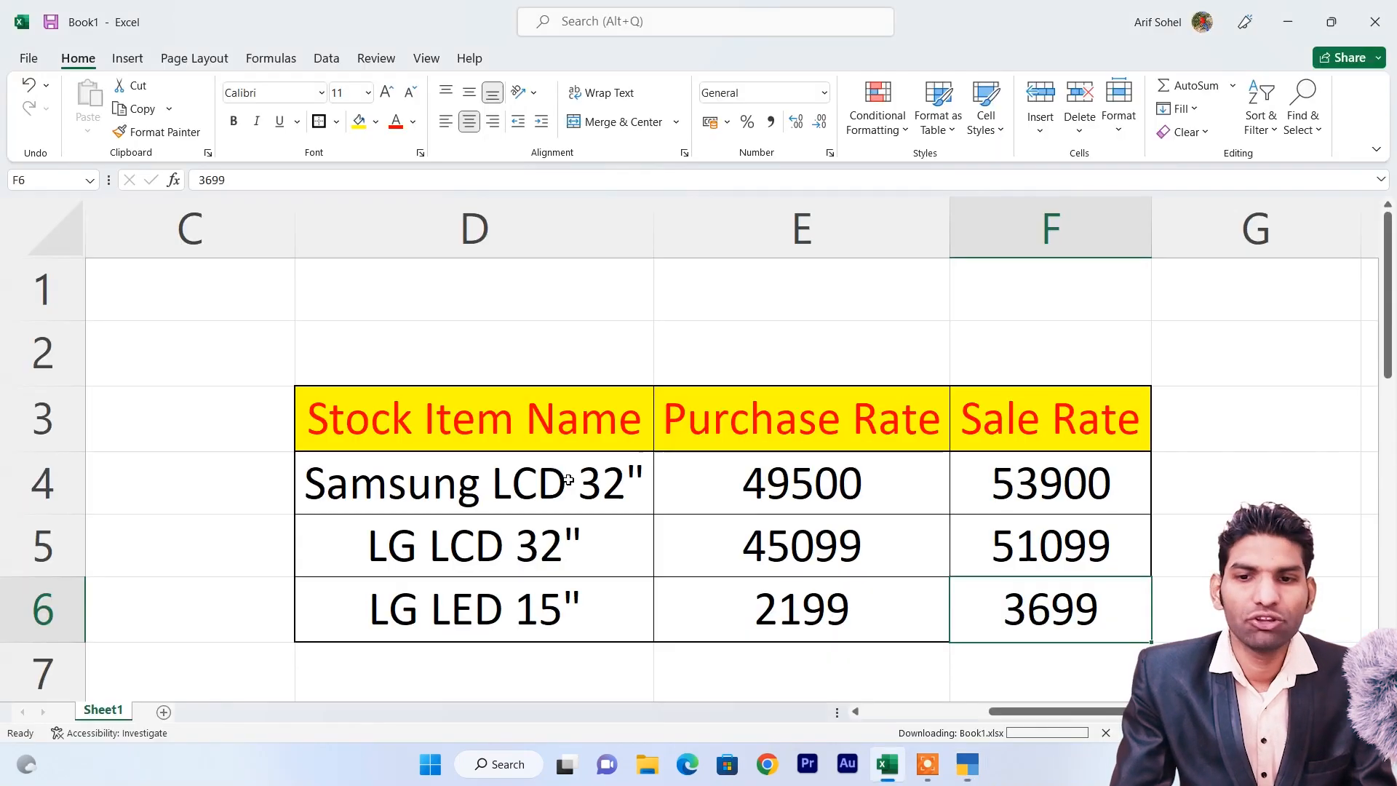
{"action": "key", "text": "alt+Tab"}
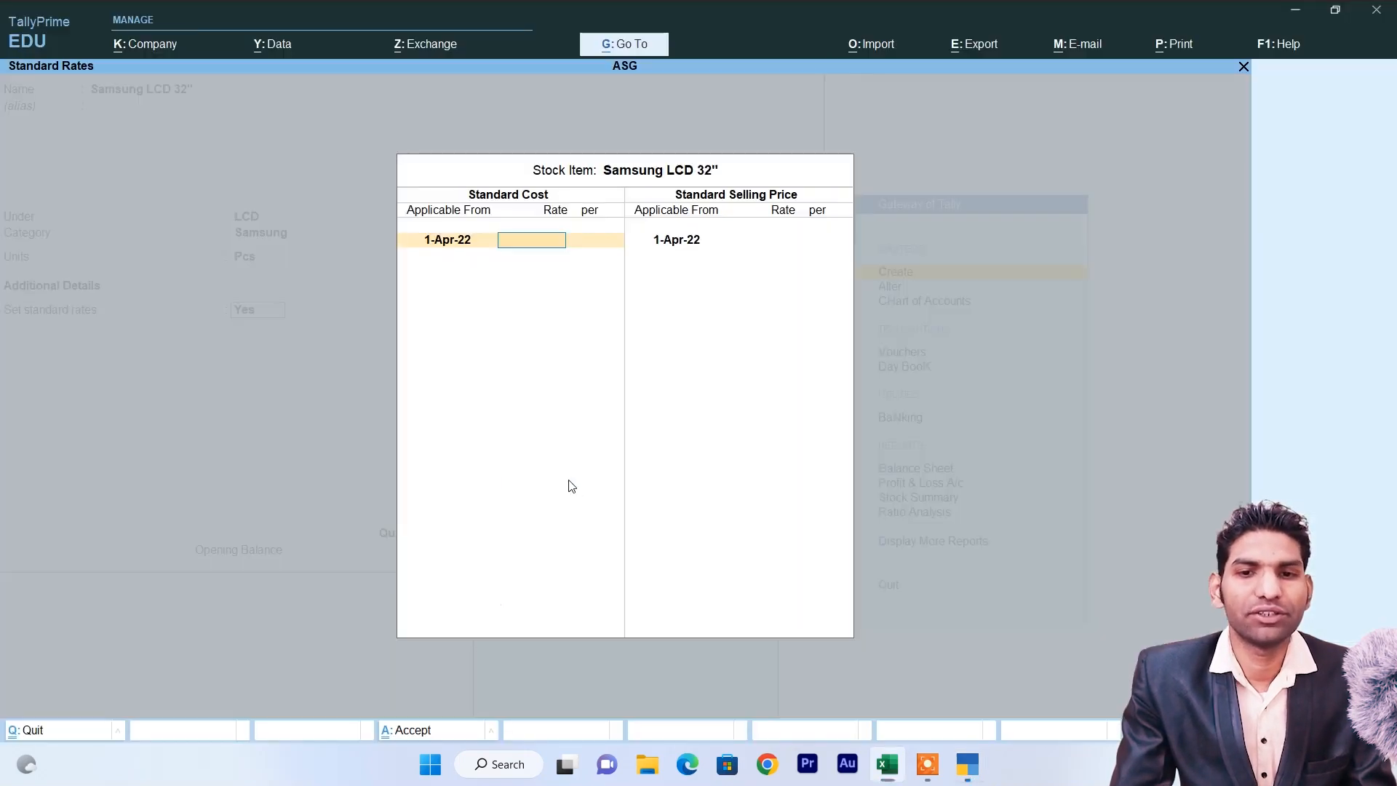
{"action": "type", "text": "49500"}
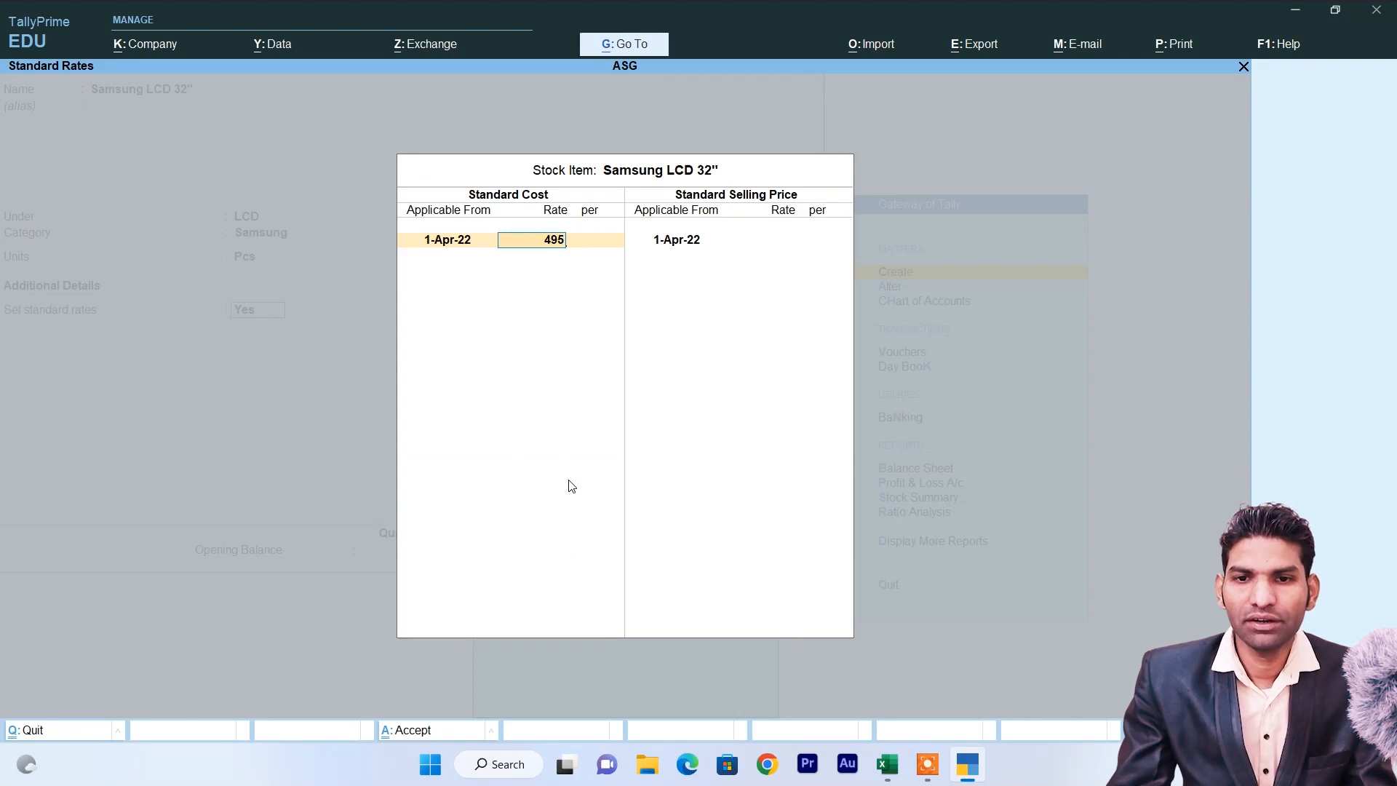
{"action": "key", "text": "Return"}
{"action": "key", "text": "Return"}
{"action": "key", "text": "Return"}
{"action": "key", "text": "Return"}
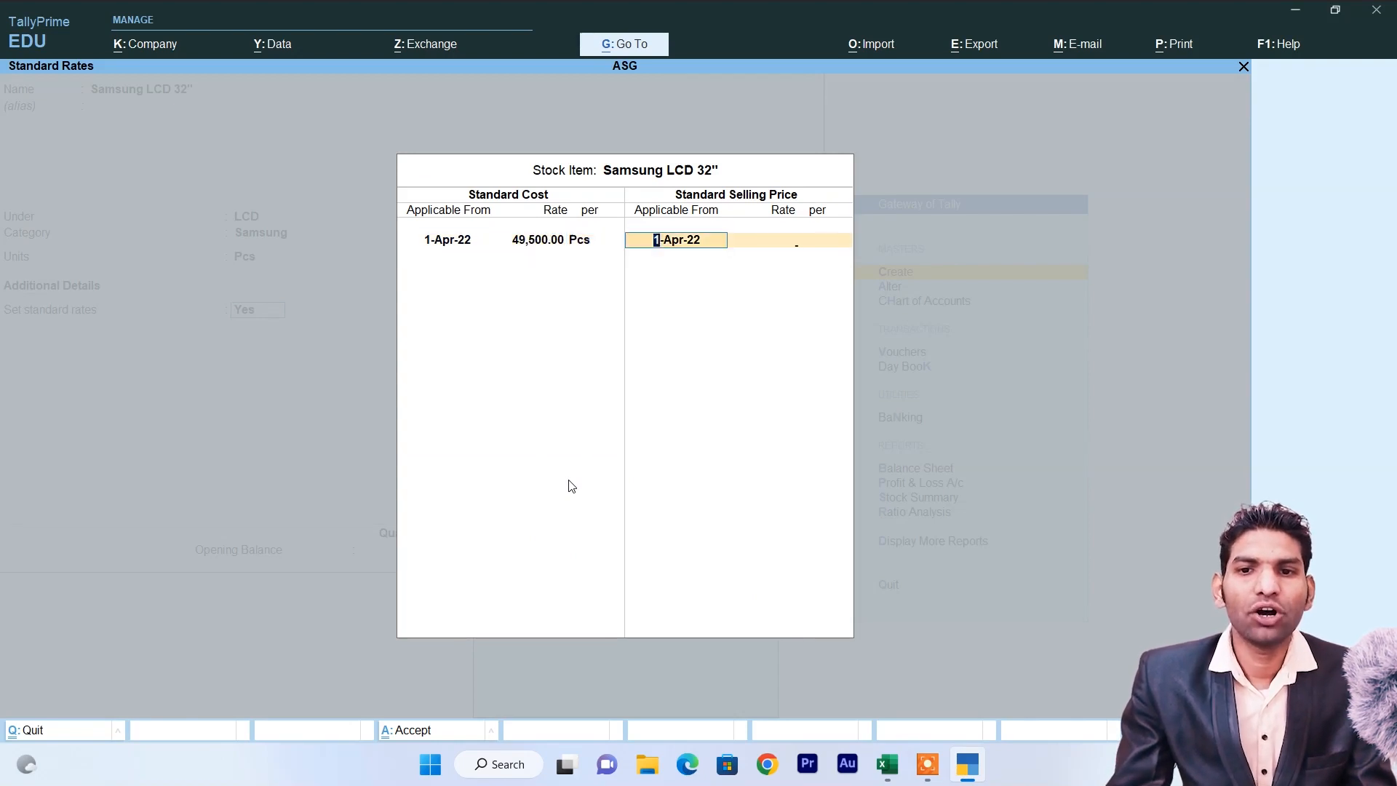
Enter selling price 53900 per Pcs, accept the GST and duty defaults, and save the item.
{"action": "key", "text": "alt+Tab"}
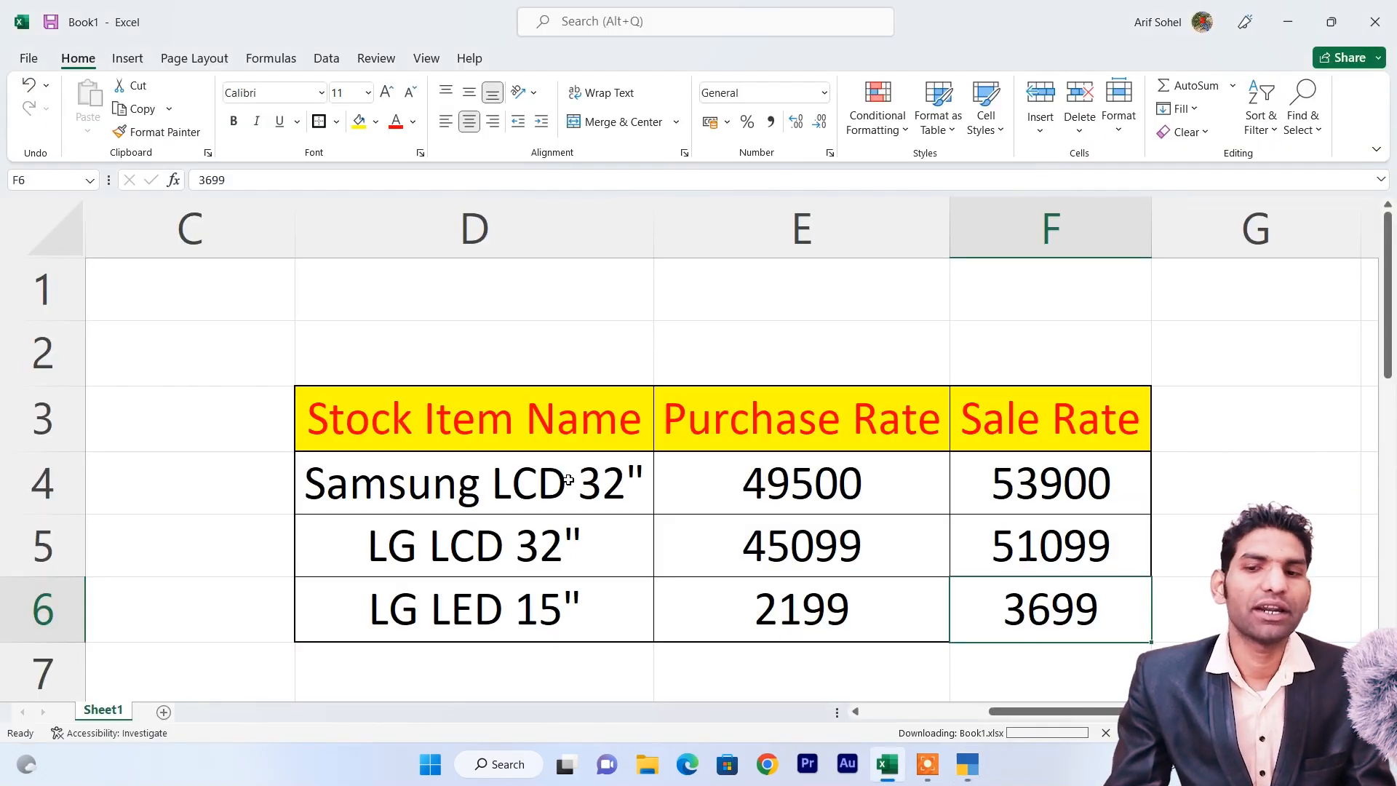
{"action": "key", "text": "alt+Tab"}
{"action": "type", "text": "53900"}
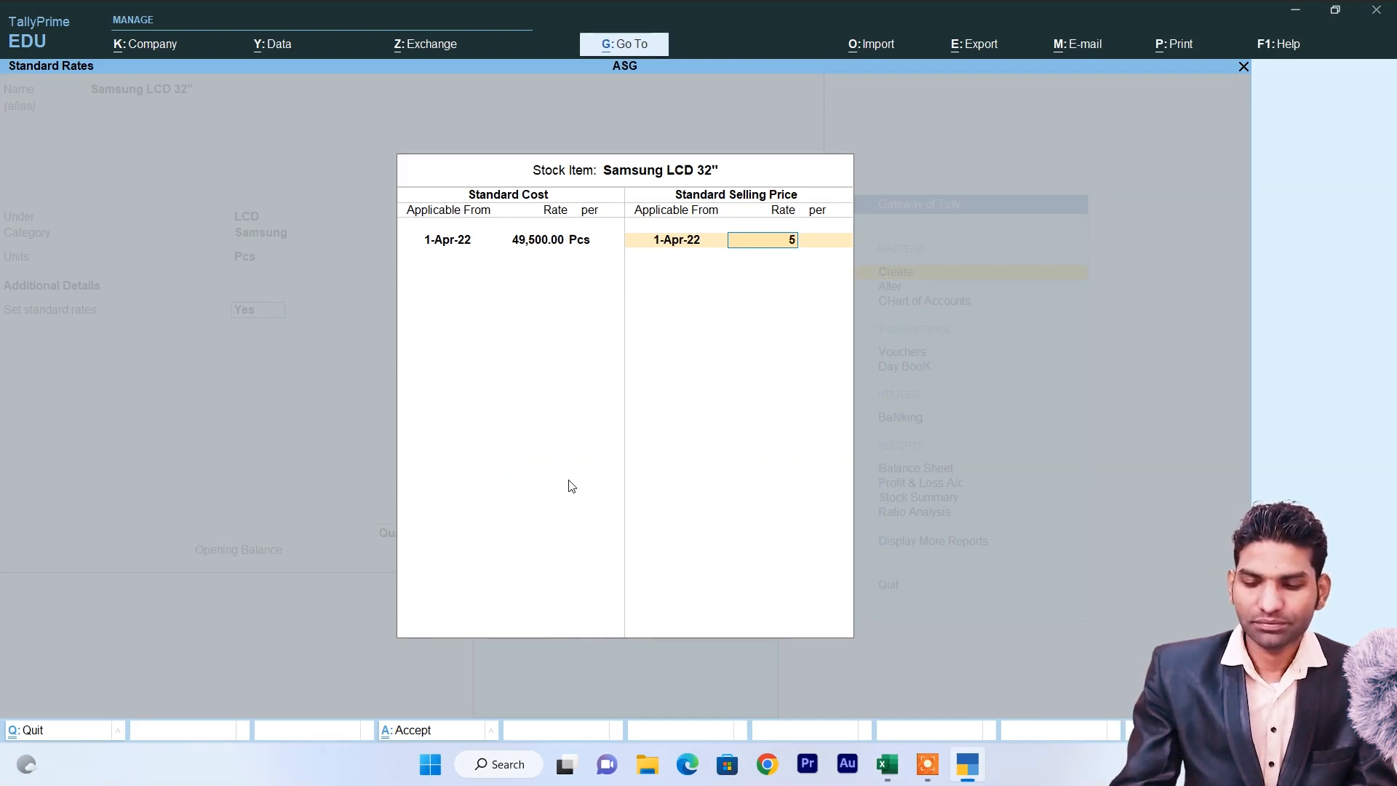
{"action": "key", "text": "Return"}
{"action": "key", "text": "Return"}
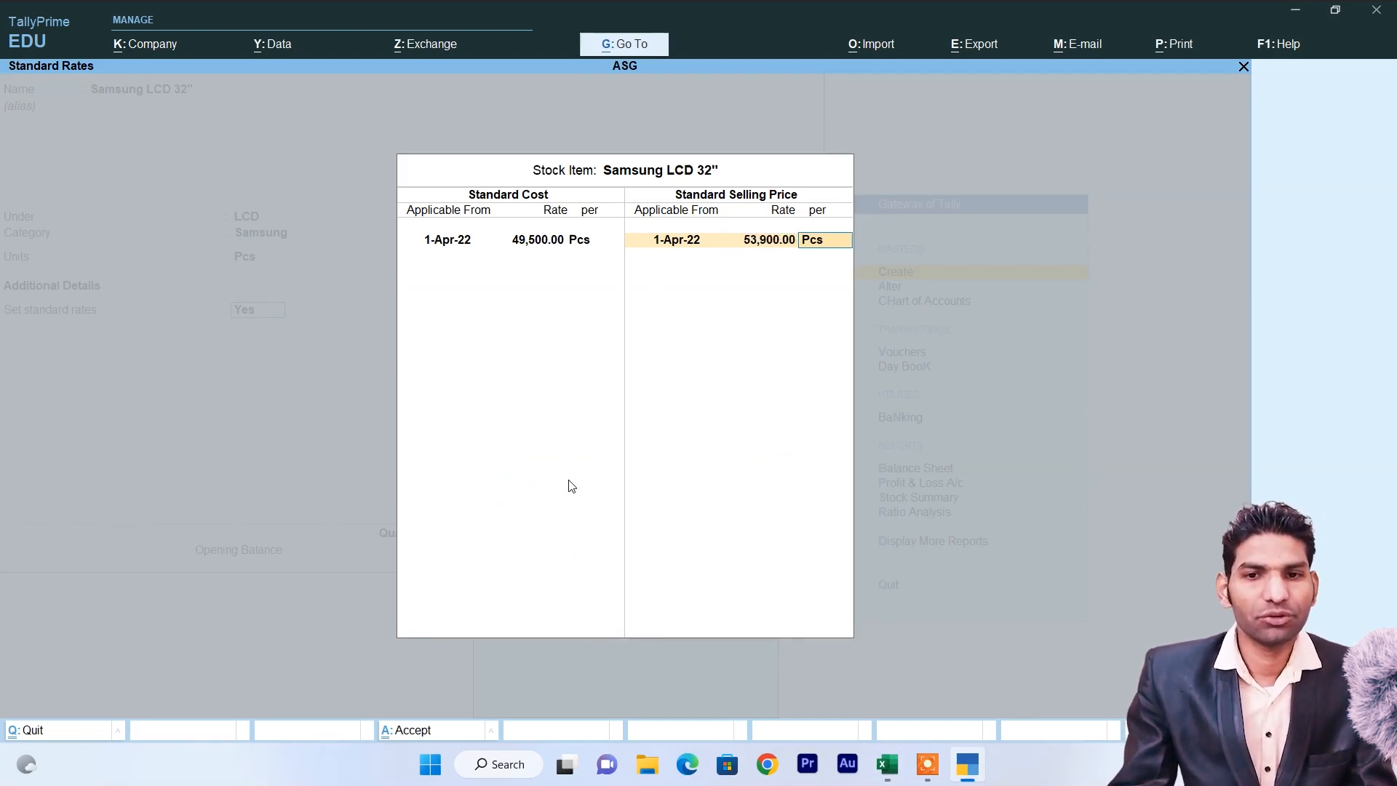
{"action": "key", "text": "Return"}
{"action": "key", "text": "Return"}
{"action": "key", "text": "Return"}
{"action": "key", "text": "Return"}
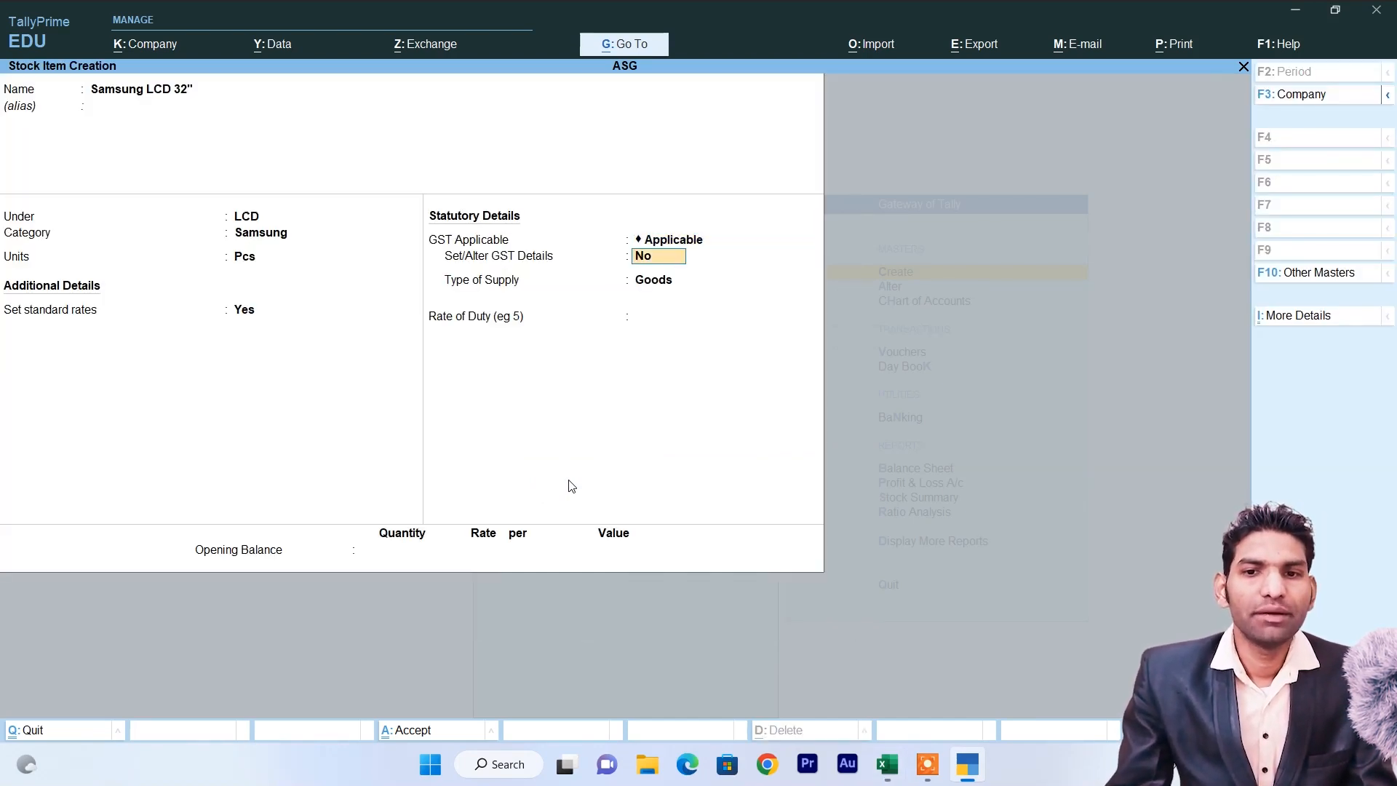
{"action": "key", "text": "Return"}
{"action": "key", "text": "Return"}
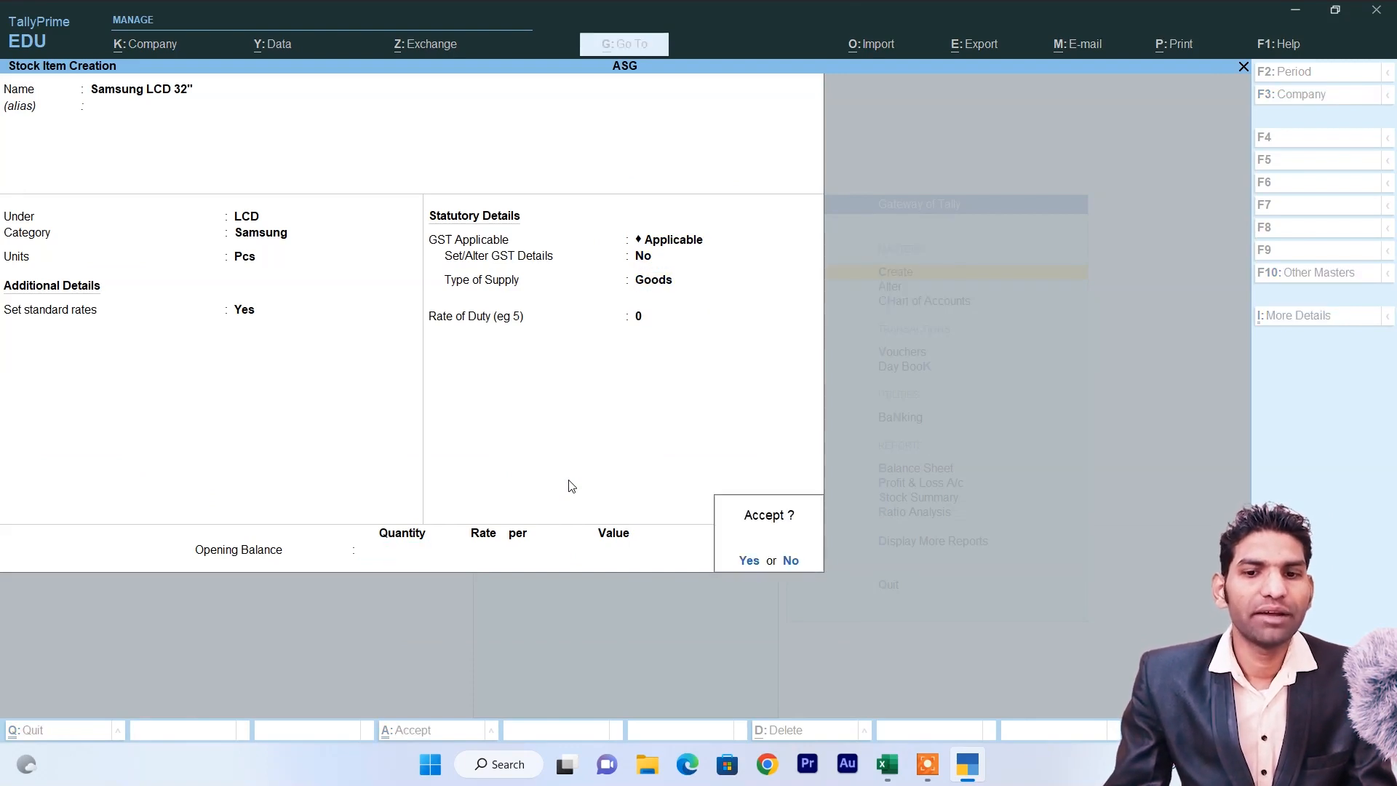
{"action": "key", "text": "Return"}
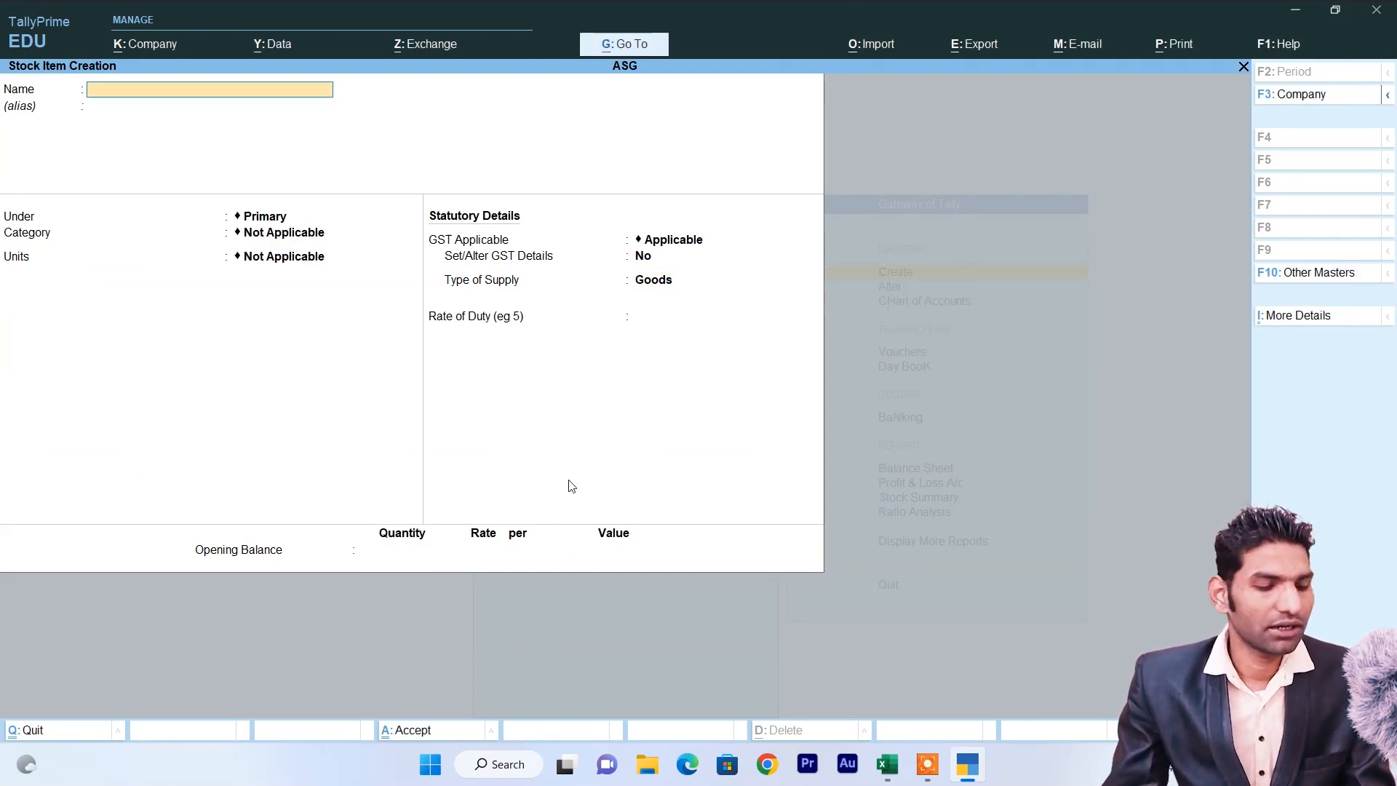
Name the new stock item LG LCD 32" under LCD, with category LG and unit Pcs.
{"action": "key", "text": "alt+Tab"}
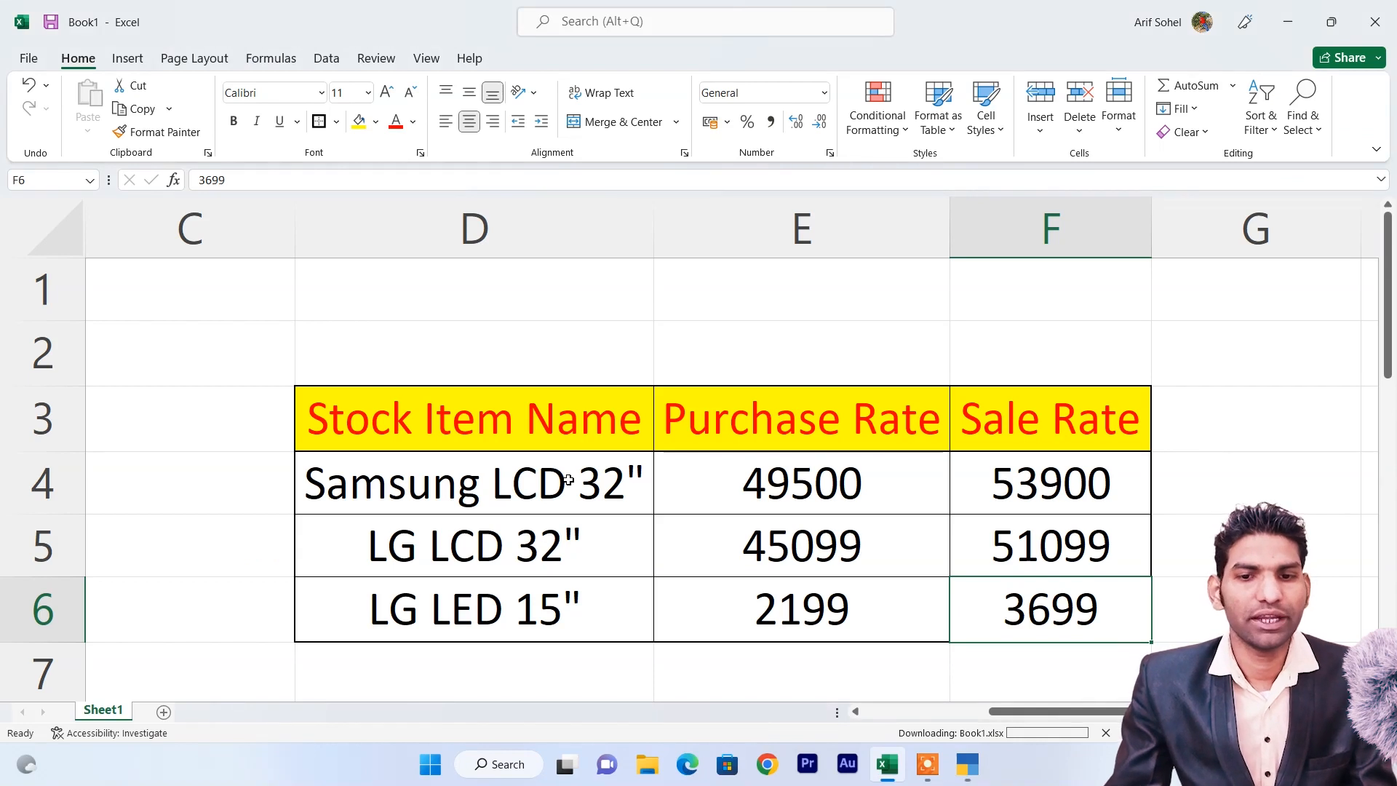
{"action": "key", "text": "alt+Tab"}
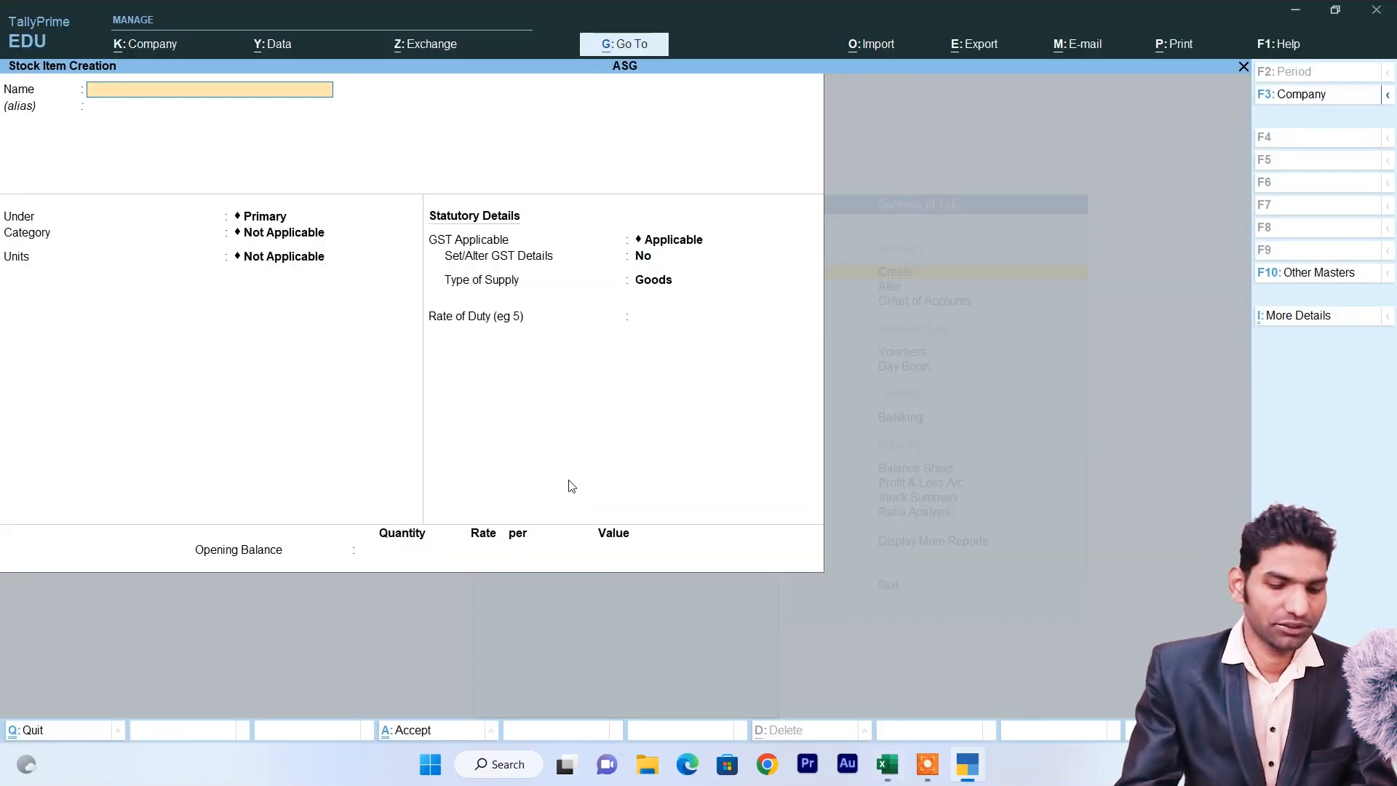
{"action": "type", "text": "LG LCD 32\""}
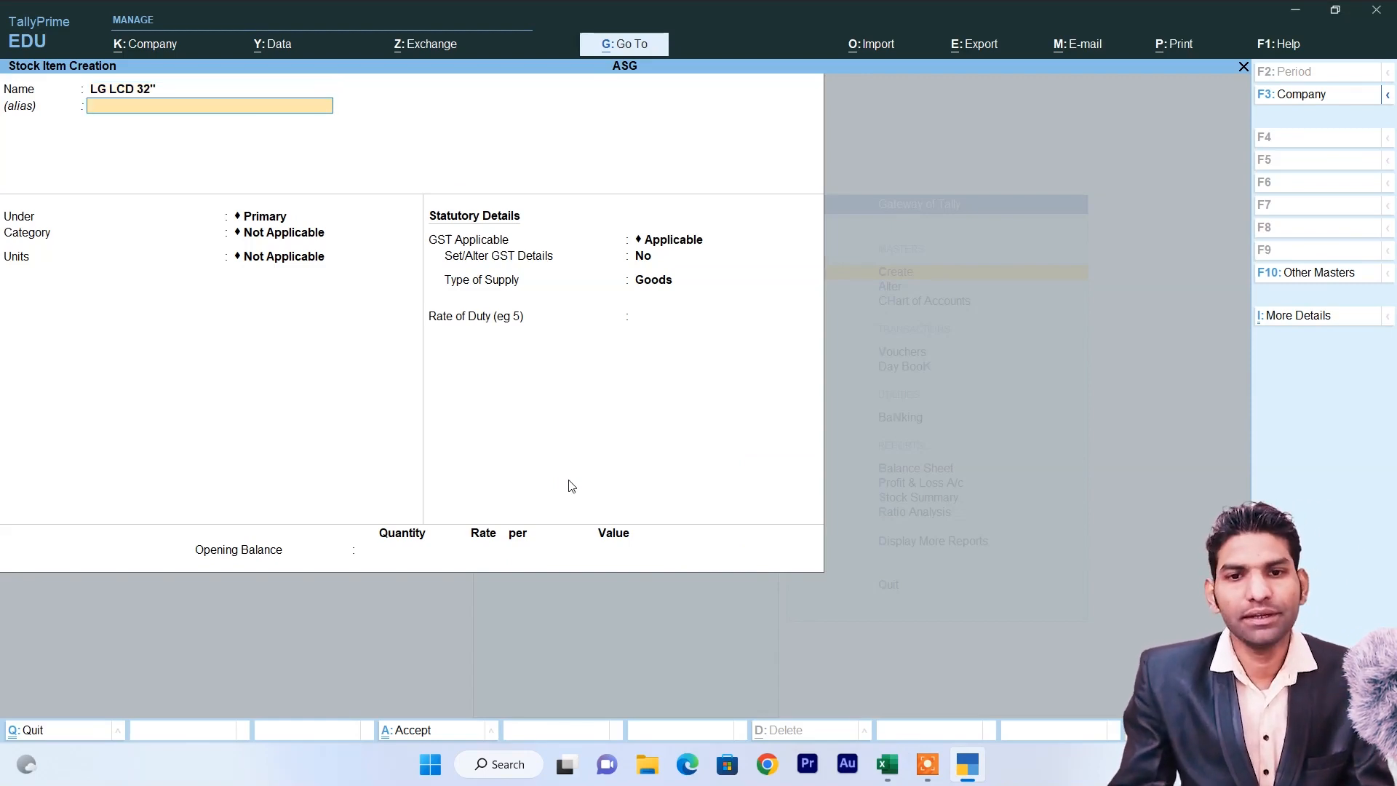
{"action": "key", "text": "Return"}
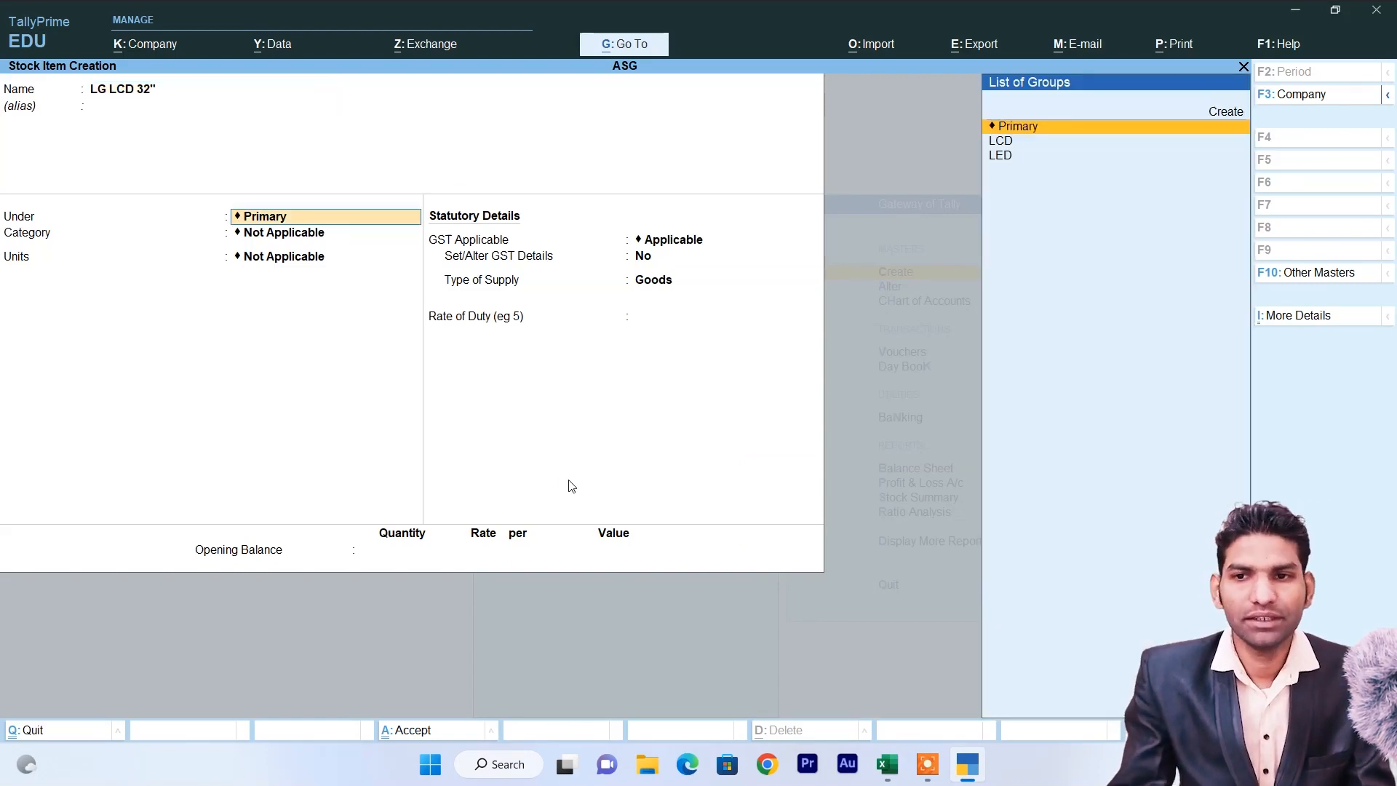
{"action": "key", "text": "Down"}
{"action": "key", "text": "Return"}
{"action": "key", "text": "Down"}
{"action": "key", "text": "Return"}
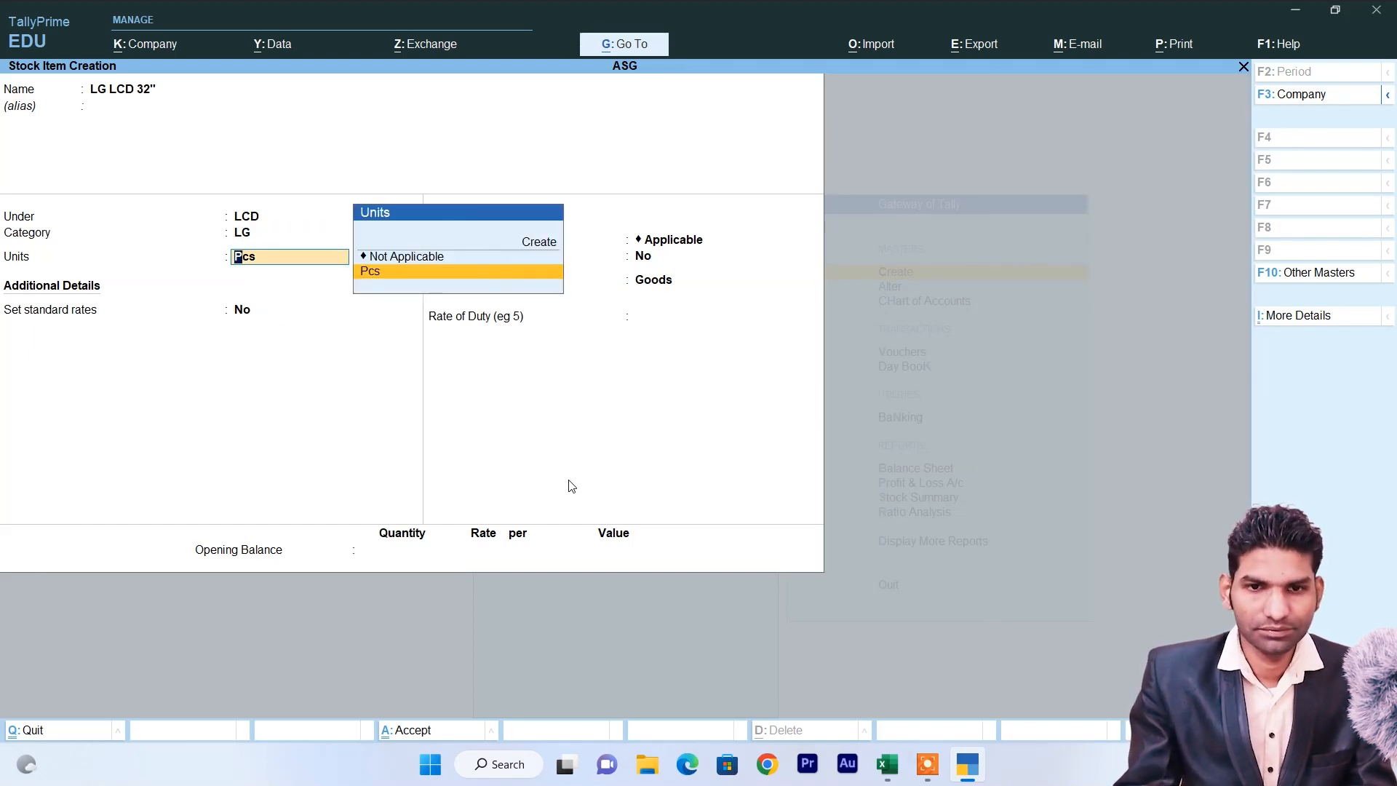
{"action": "key", "text": "Return"}
Give LG LCD 32" standard cost 45,099 and selling price 51,099, then save it.
{"action": "type", "text": "y"}
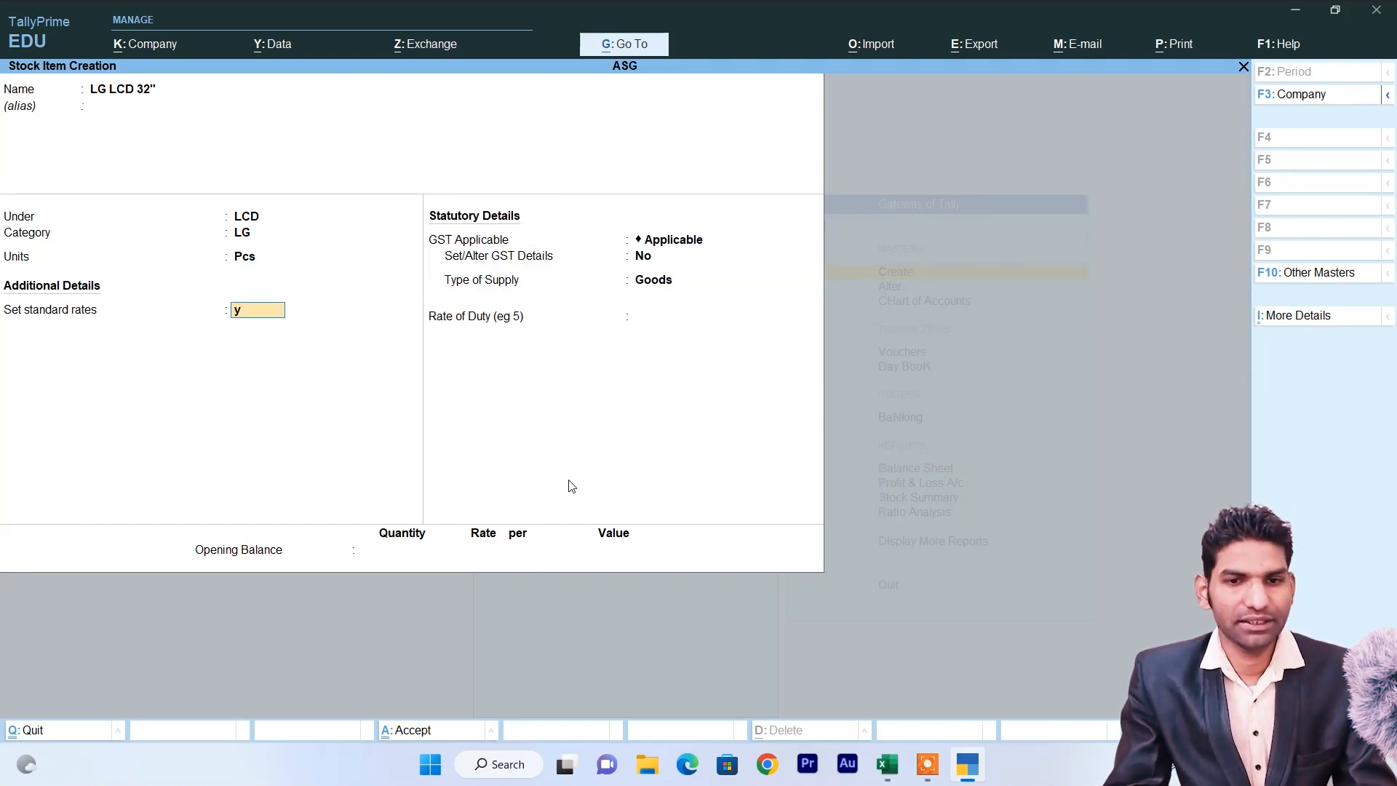
{"action": "key", "text": "Return"}
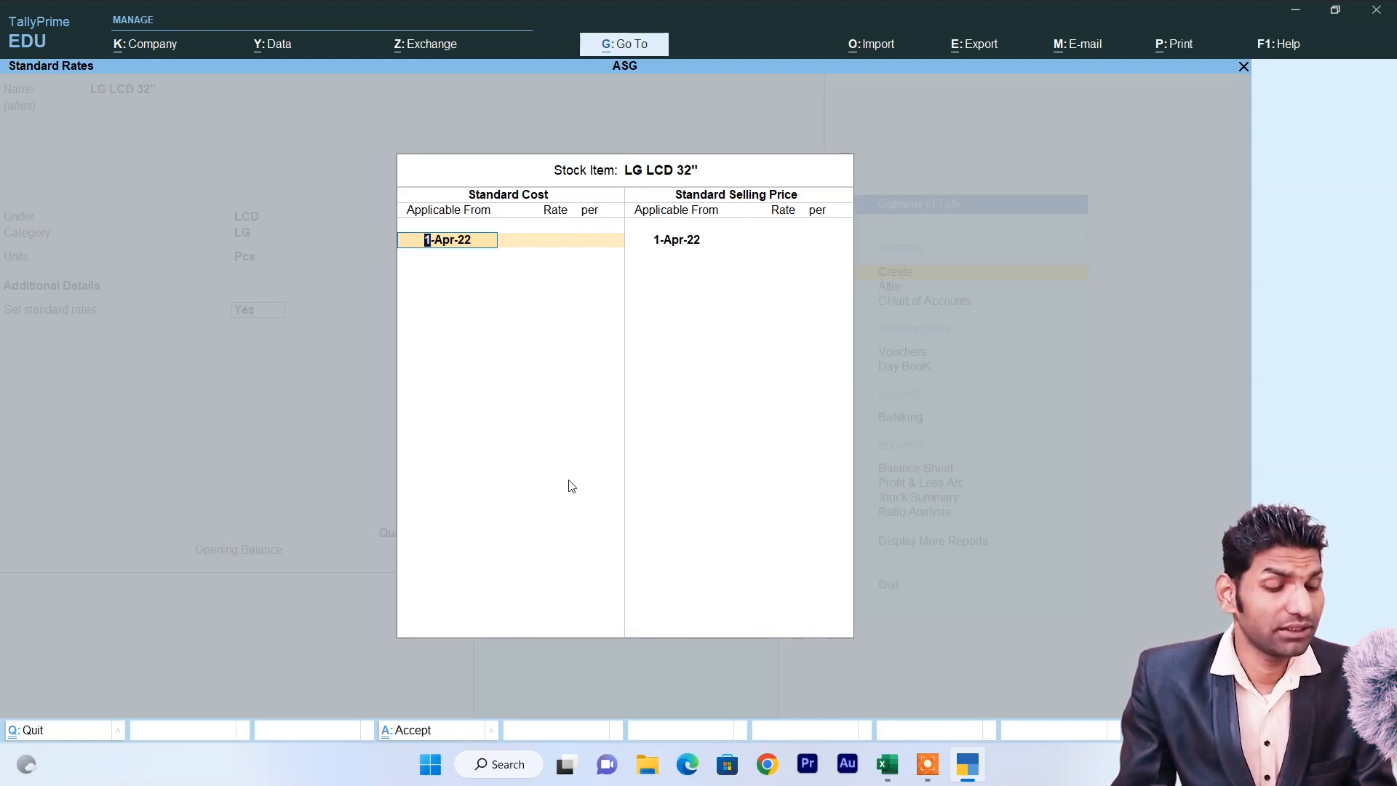
{"action": "key", "text": "alt+Tab"}
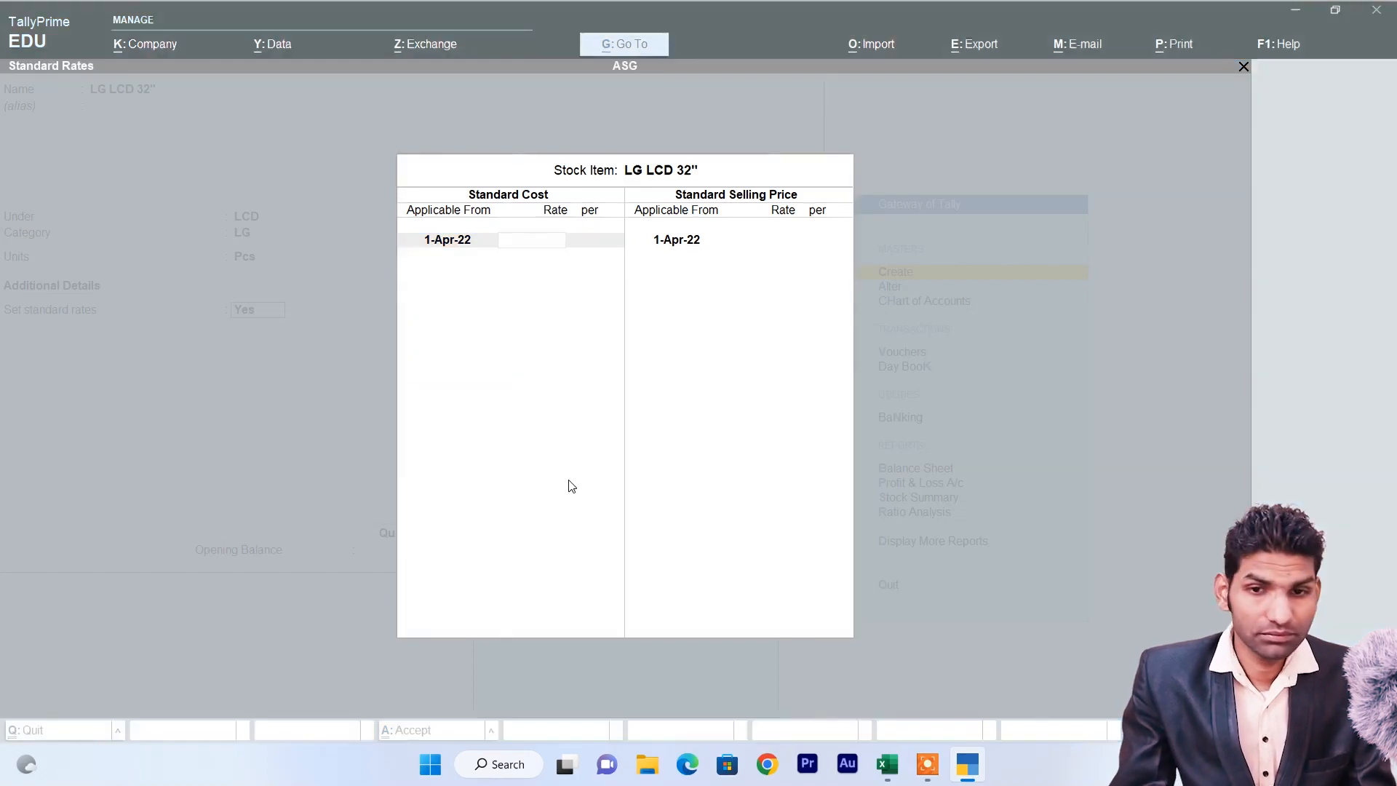
{"action": "key", "text": "alt+Tab"}
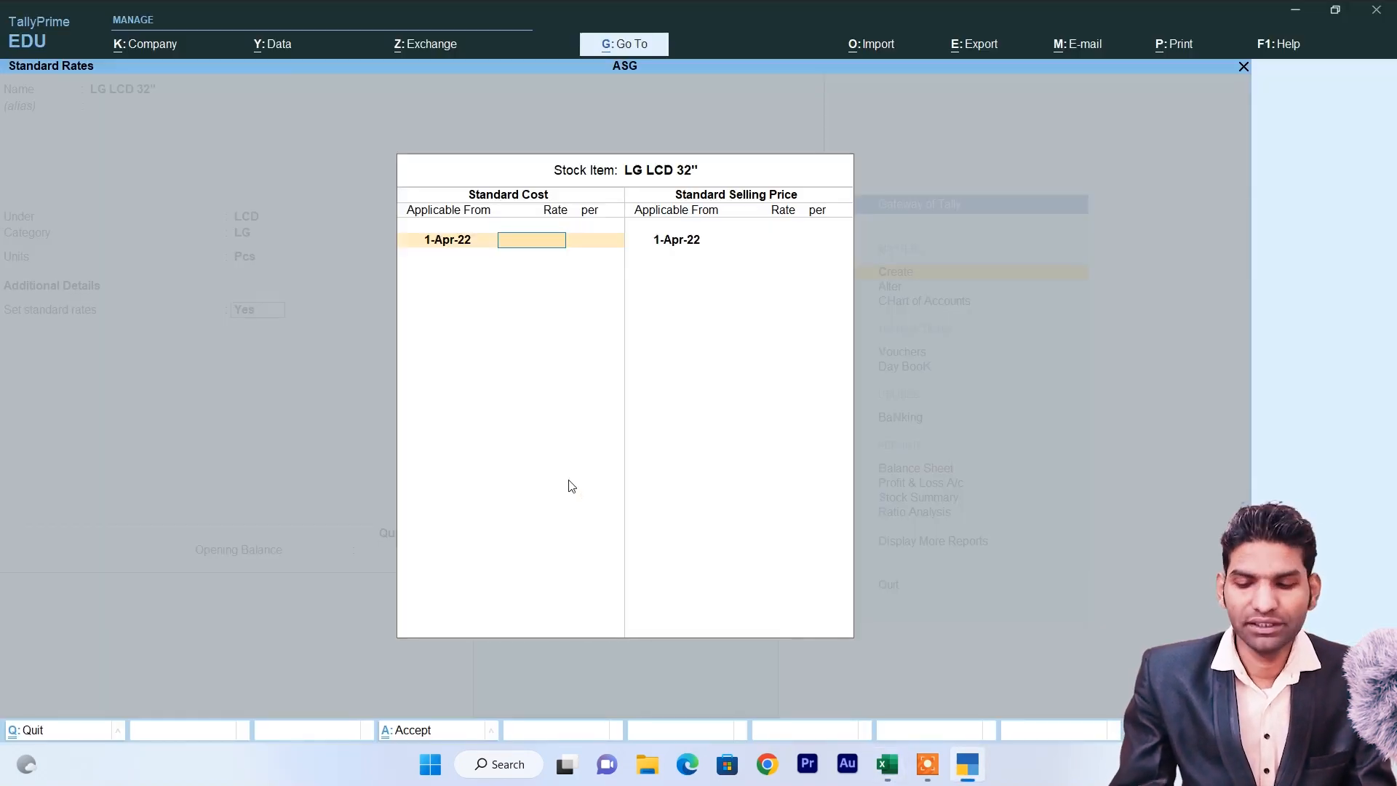
{"action": "type", "text": "45,099"}
{"action": "key", "text": "Return"}
{"action": "key", "text": "Return"}
{"action": "key", "text": "Return"}
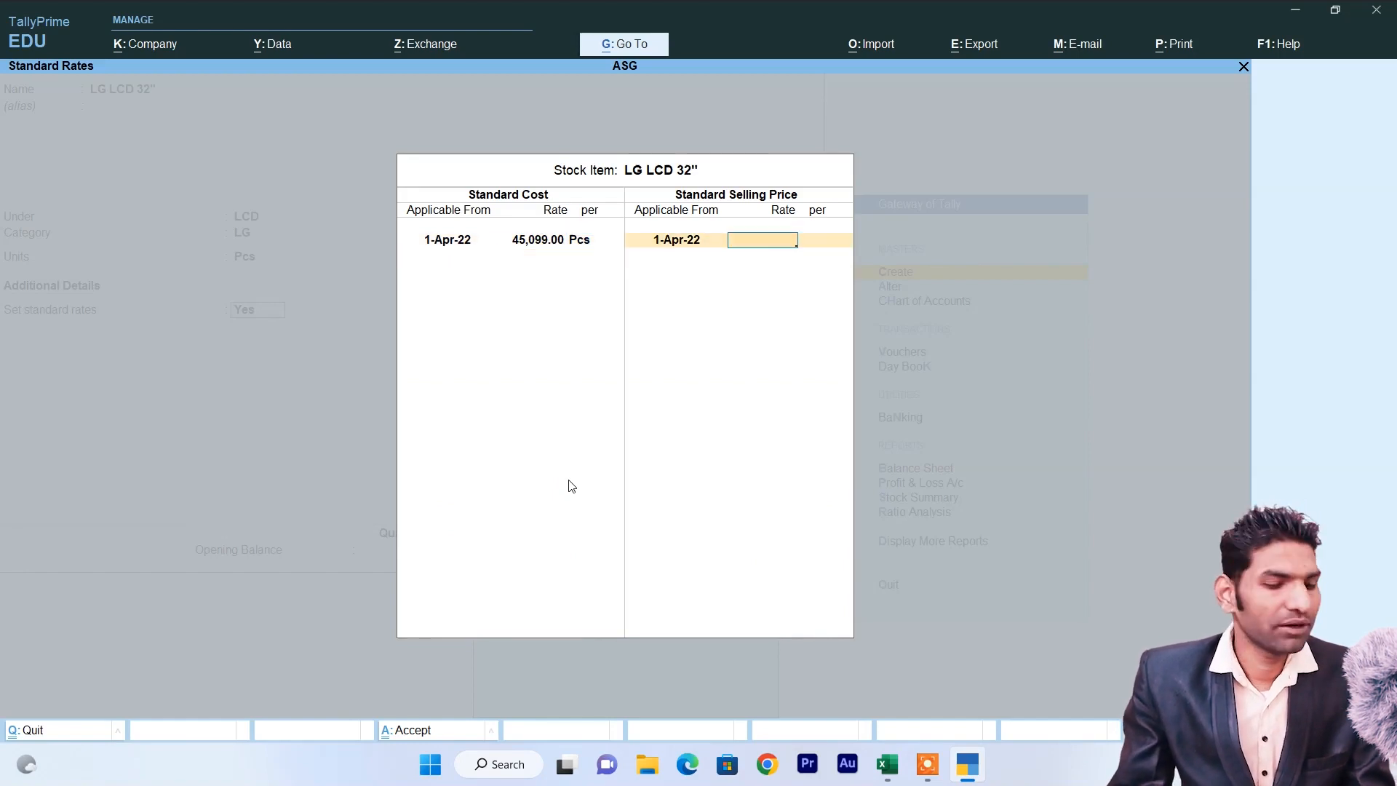
{"action": "key", "text": "alt+Tab"}
{"action": "key", "text": "alt+Tab"}
{"action": "type", "text": "51,099"}
{"action": "key", "text": "Return"}
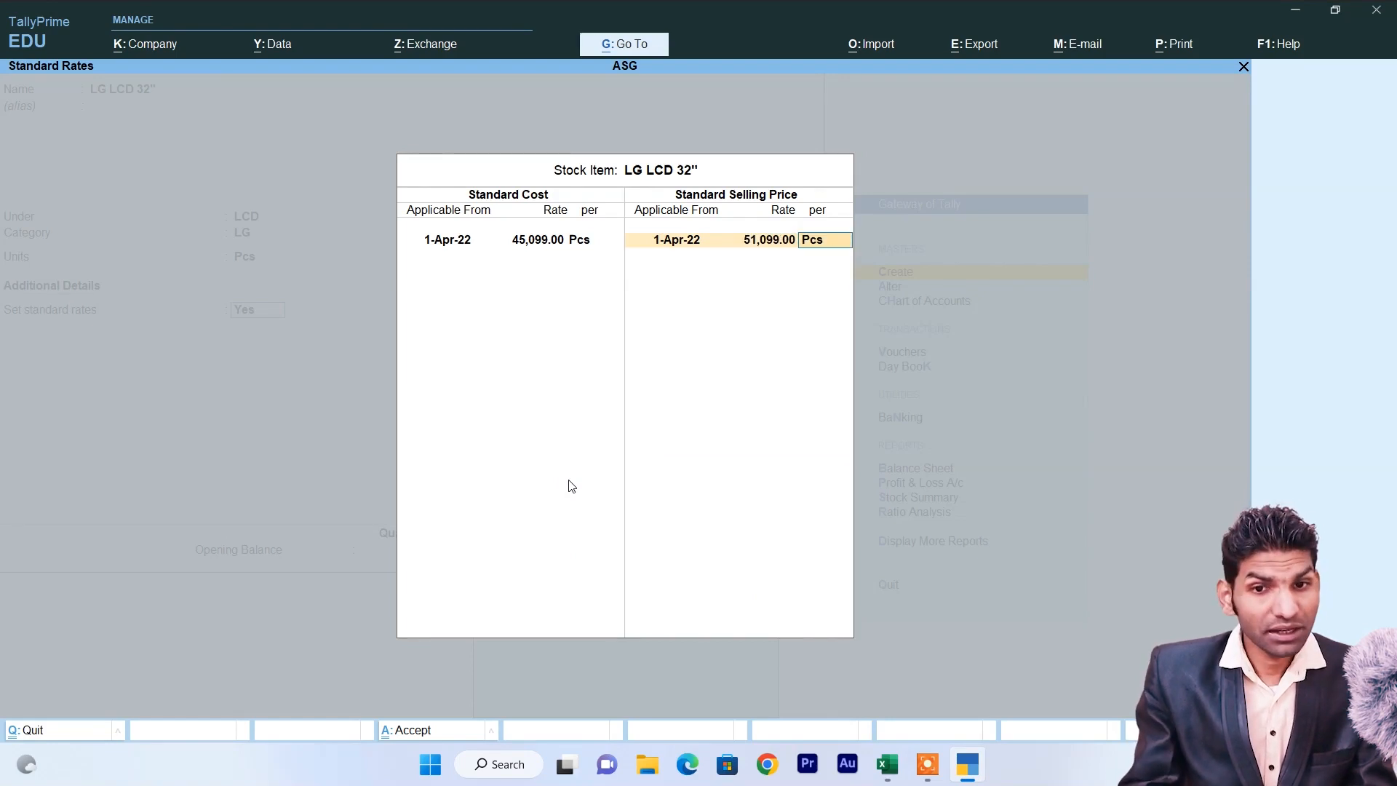
{"action": "key", "text": "Return"}
{"action": "key", "text": "Return"}
{"action": "key", "text": "ctrl+a"}
{"action": "key", "text": "alt+Tab"}
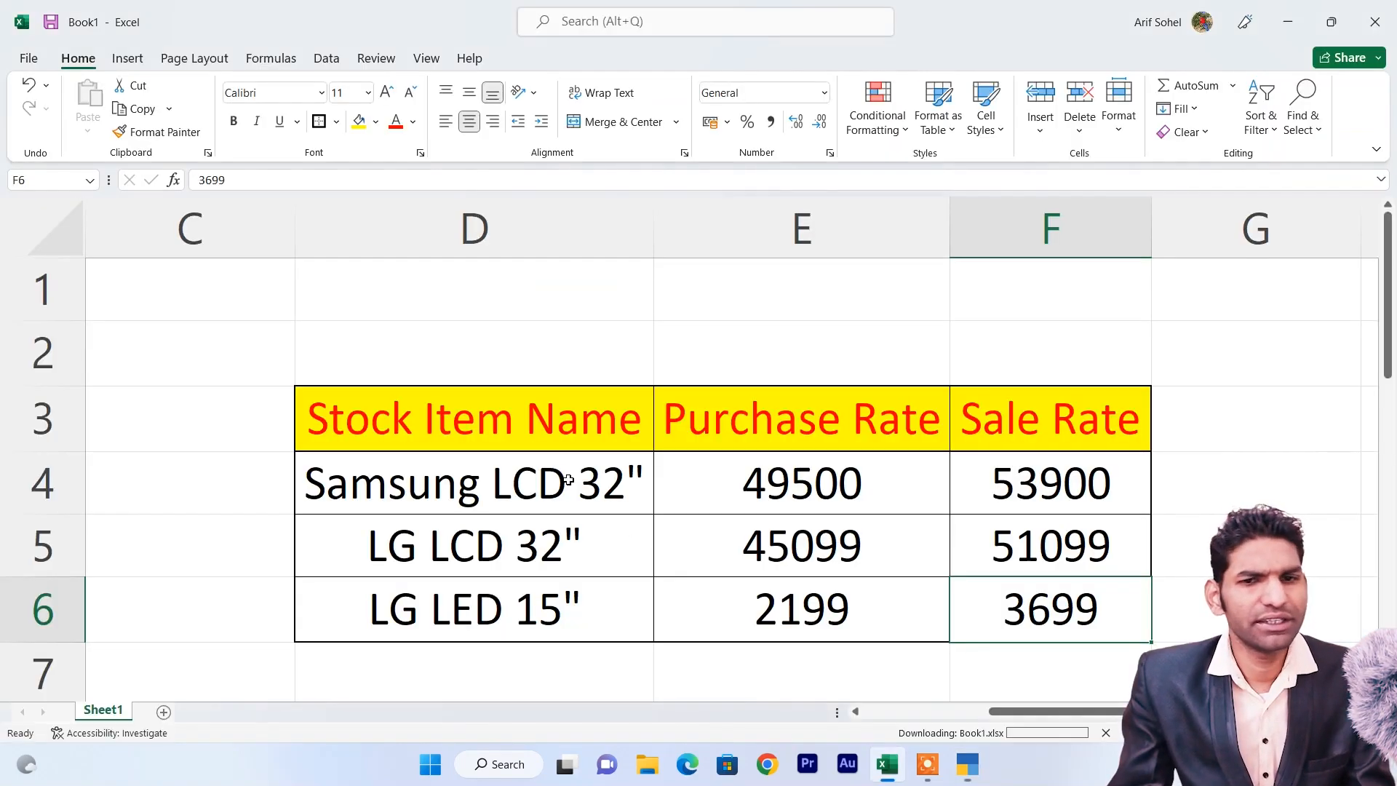
{"action": "key", "text": "alt+Tab"}
Enter LG LED 15" as the item name, under LED, with category LG and unit Pcs.
{"action": "type", "text": "LG"}
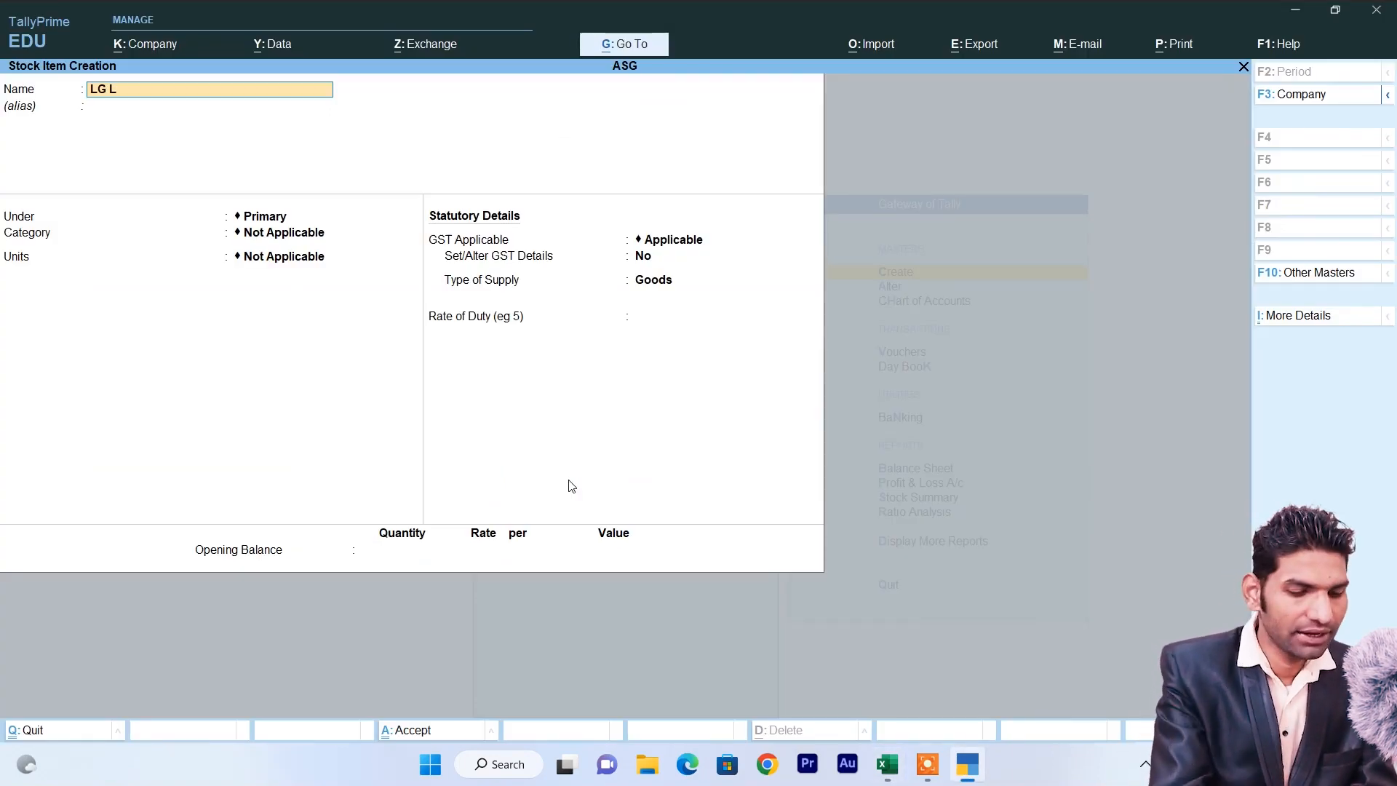
{"action": "type", "text": " LED"}
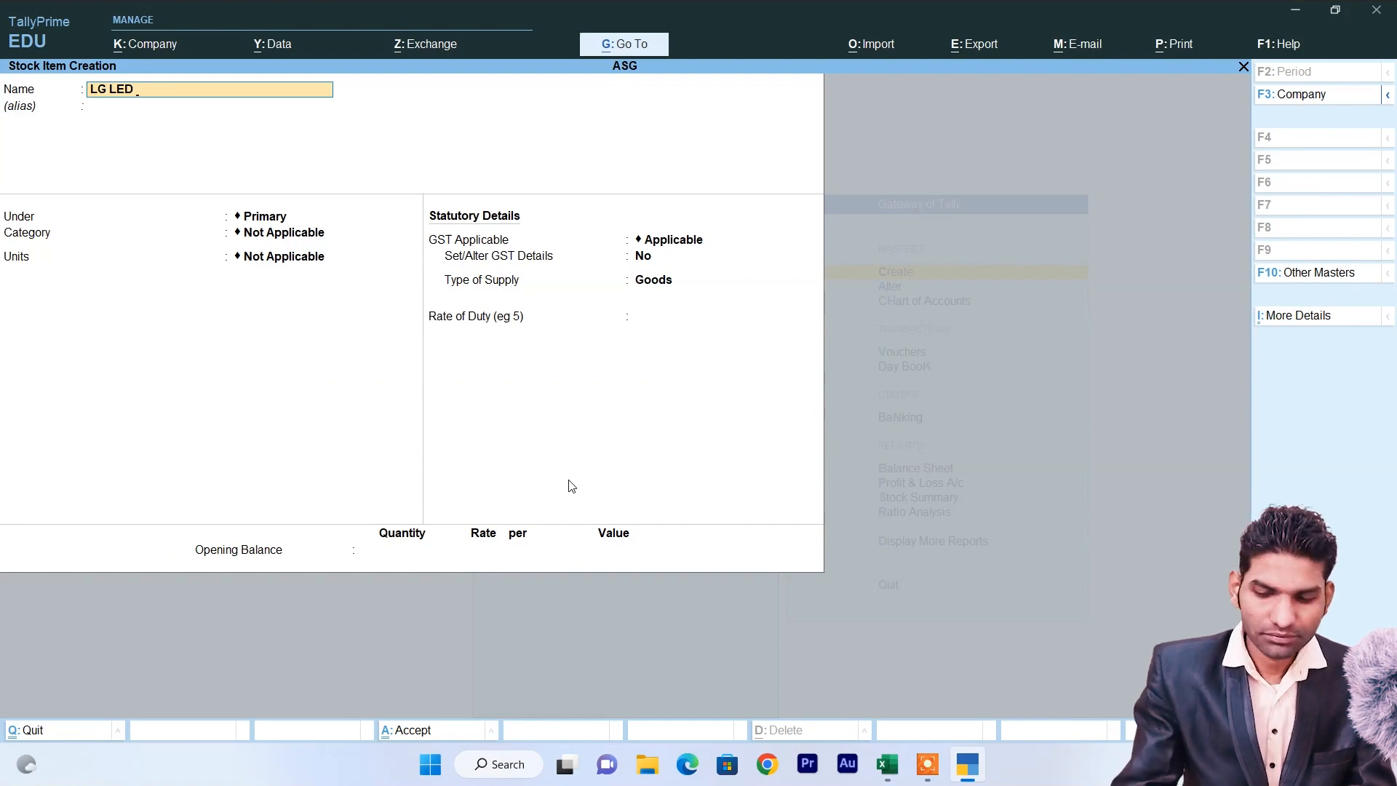
{"action": "key", "text": "alt+Tab"}
{"action": "key", "text": "alt+Tab"}
{"action": "type", "text": "15"}
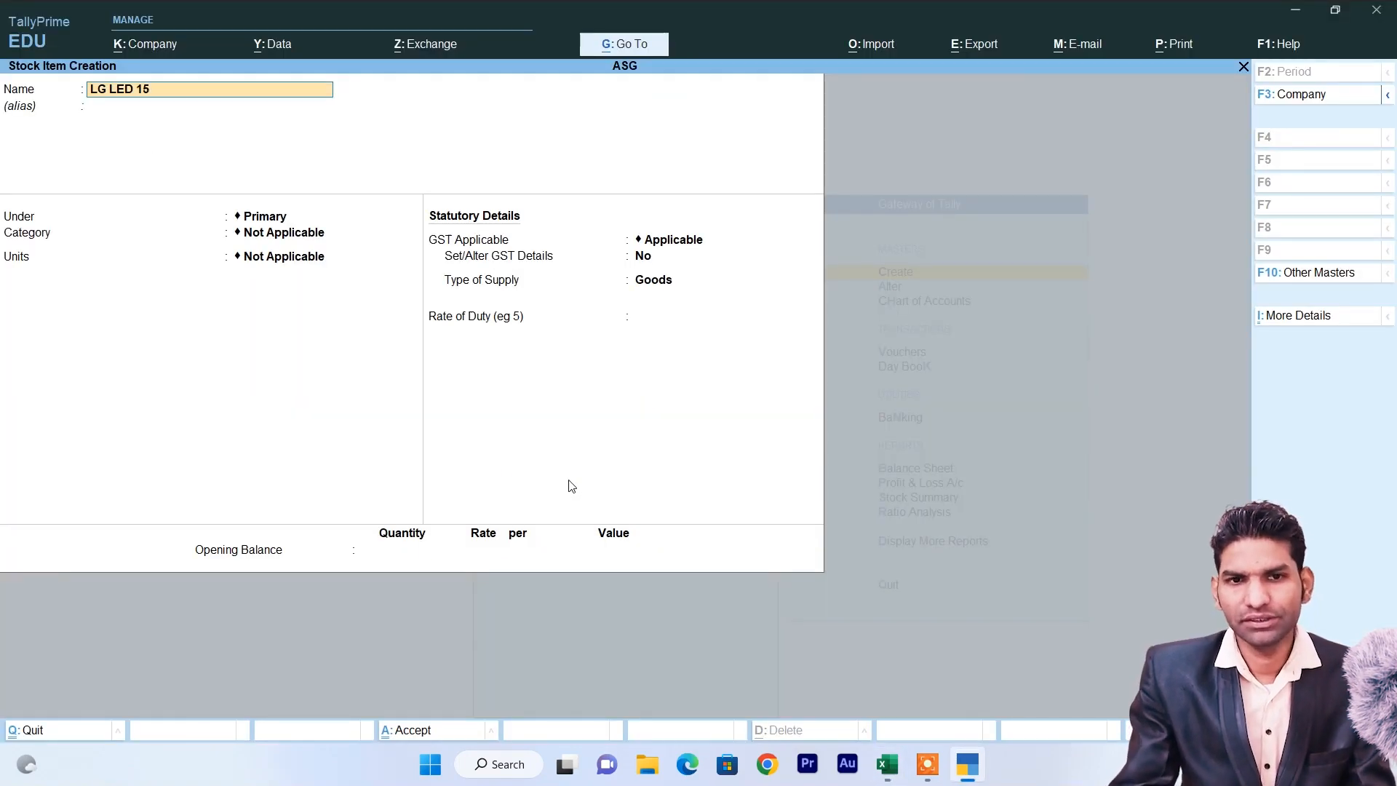
{"action": "type", "text": "\""}
{"action": "key", "text": "Return"}
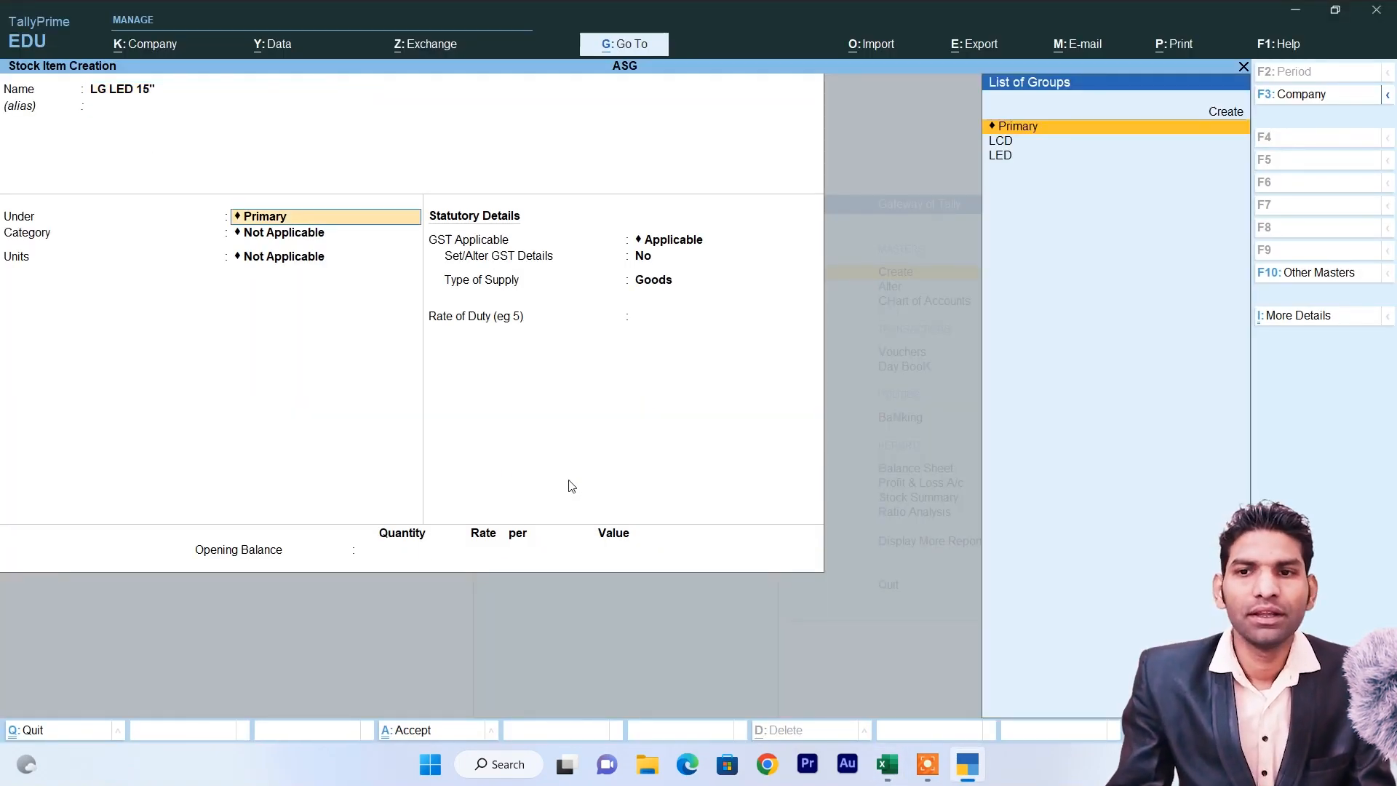
{"action": "key", "text": "Down"}
{"action": "key", "text": "Down"}
{"action": "key", "text": "Return"}
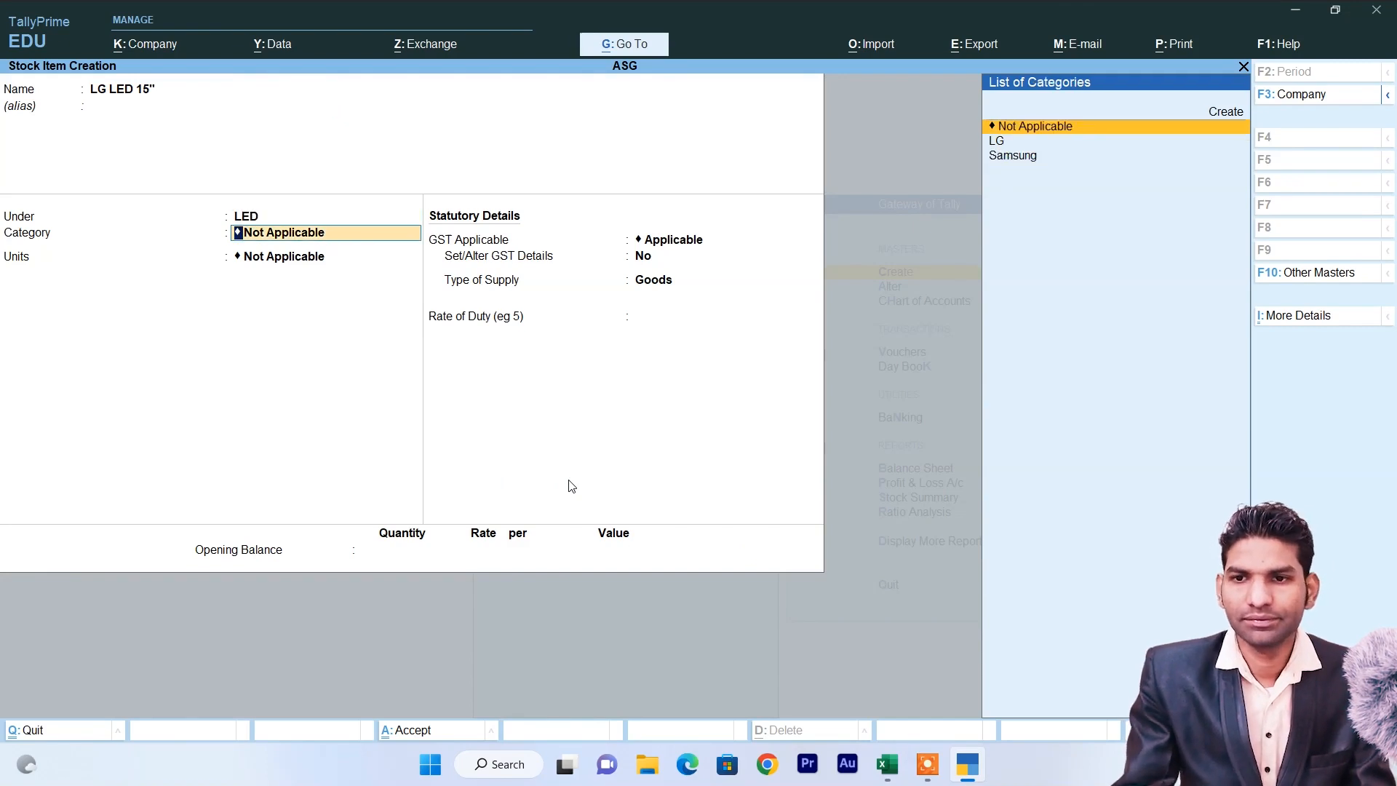
{"action": "key", "text": "Down"}
{"action": "key", "text": "Return"}
{"action": "key", "text": "Down"}
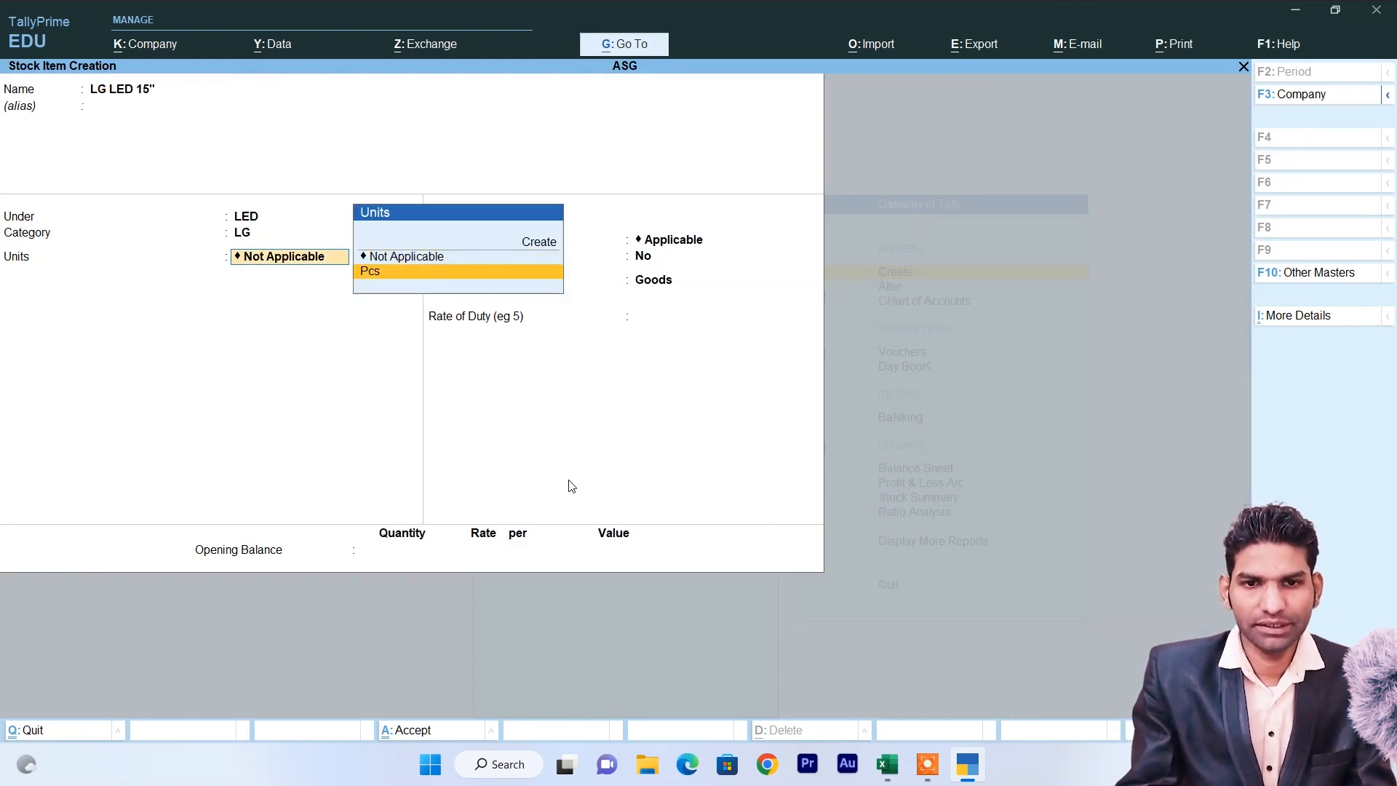
{"action": "key", "text": "Return"}
Set standard rates from 1-Apr-22 (cost 2,199, selling price 3,699) and save the item.
{"action": "type", "text": "y"}
{"action": "key", "text": "Return"}
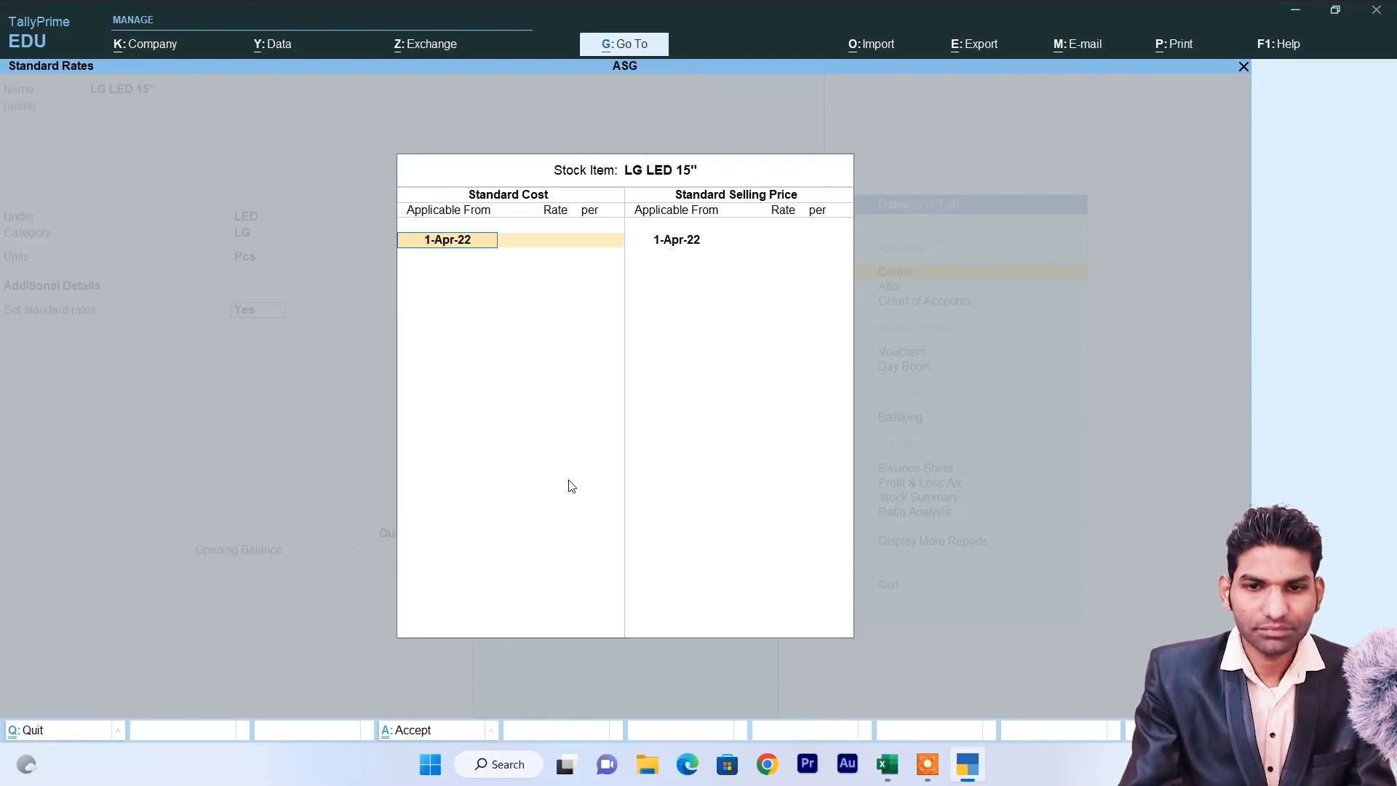
{"action": "key", "text": "Return"}
{"action": "key", "text": "alt+Tab"}
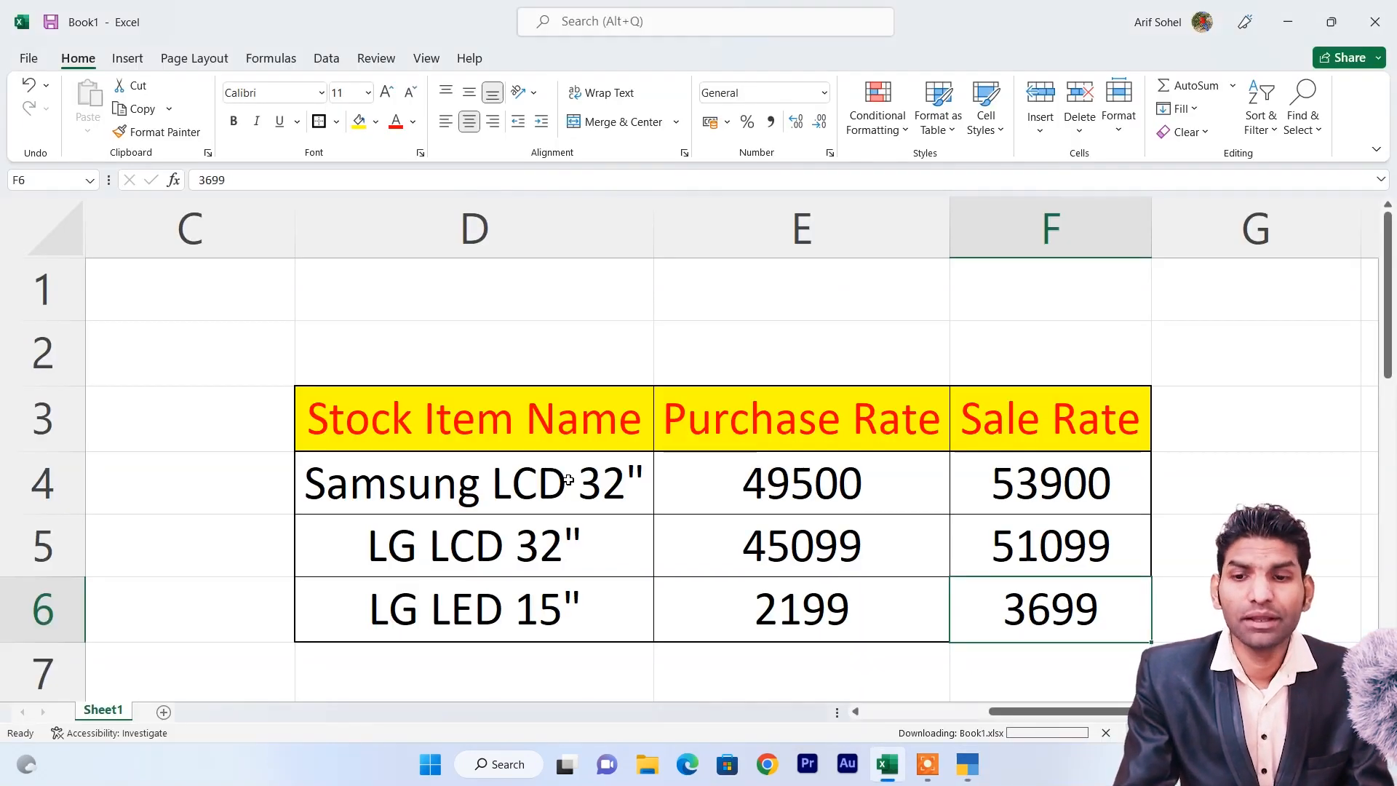
{"action": "key", "text": "alt+Tab"}
{"action": "type", "text": "2,199"}
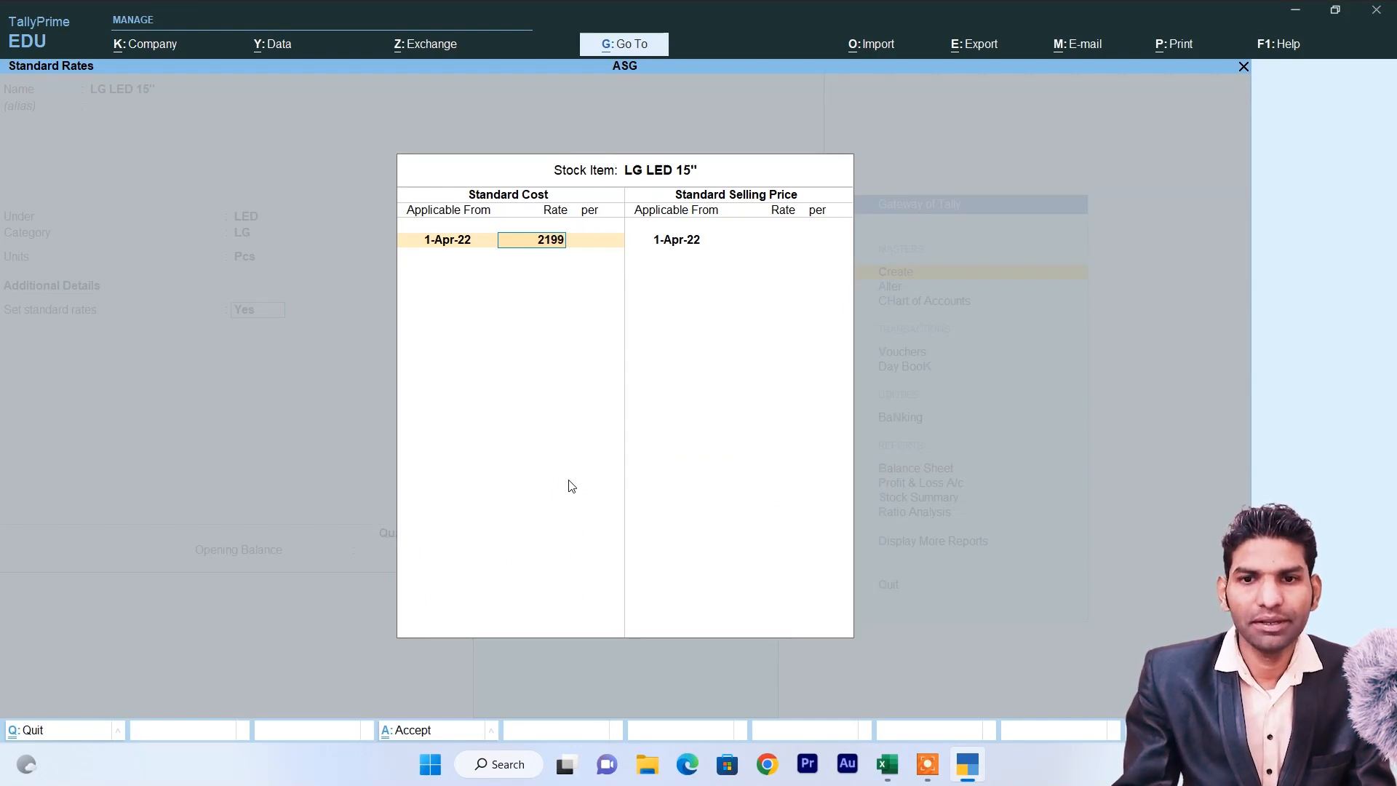
{"action": "key", "text": "Return"}
{"action": "key", "text": "Return"}
{"action": "key", "text": "Return"}
{"action": "key", "text": "Return"}
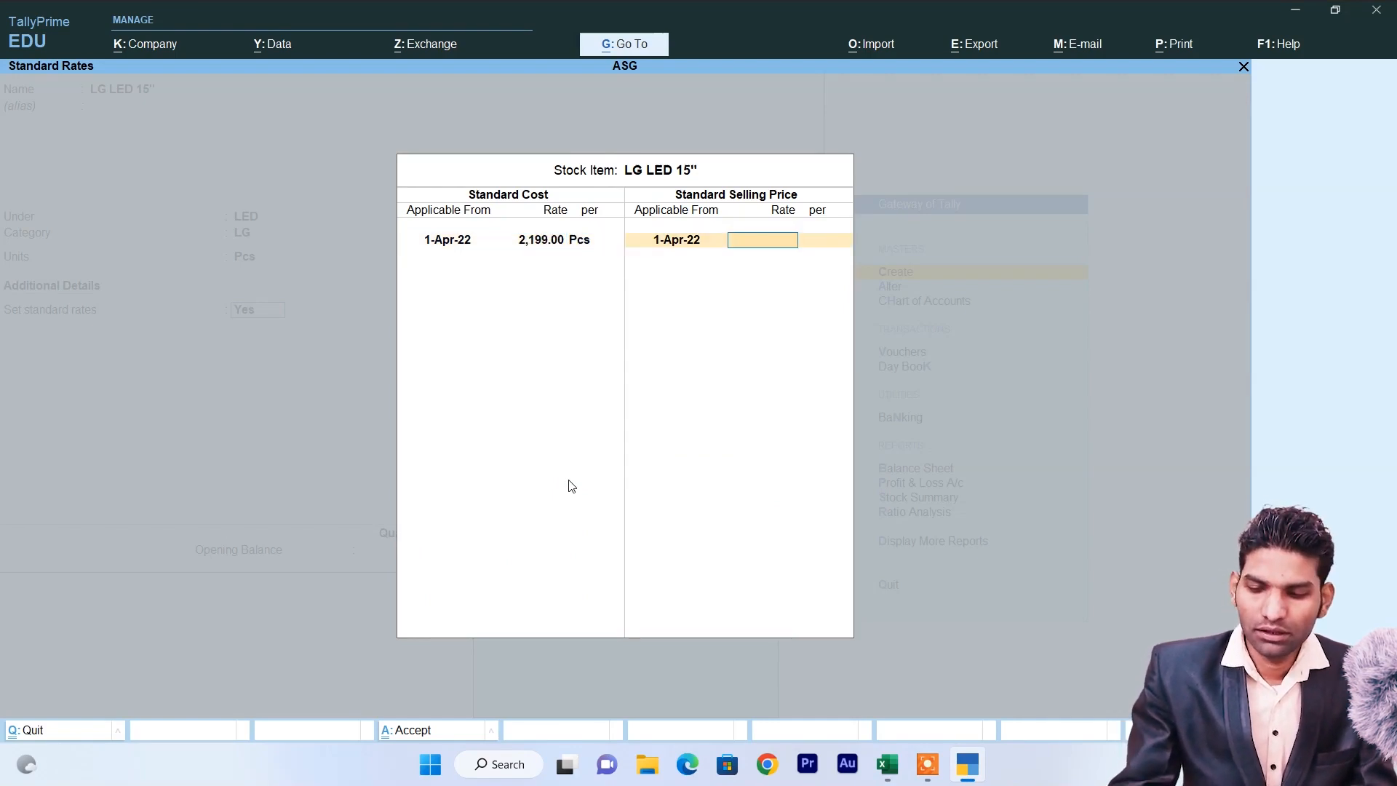
{"action": "type", "text": "3,699"}
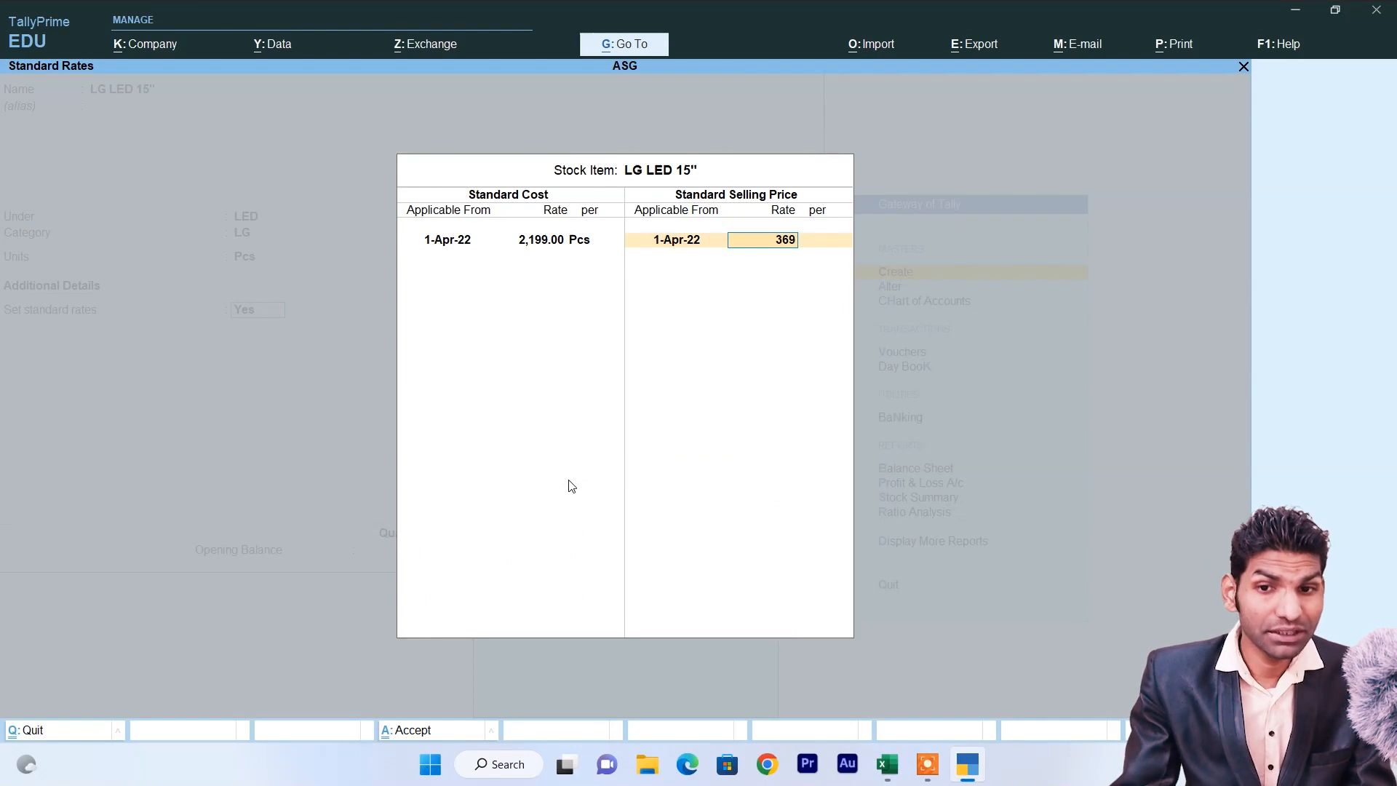
{"action": "key", "text": "Return"}
{"action": "key", "text": "Return"}
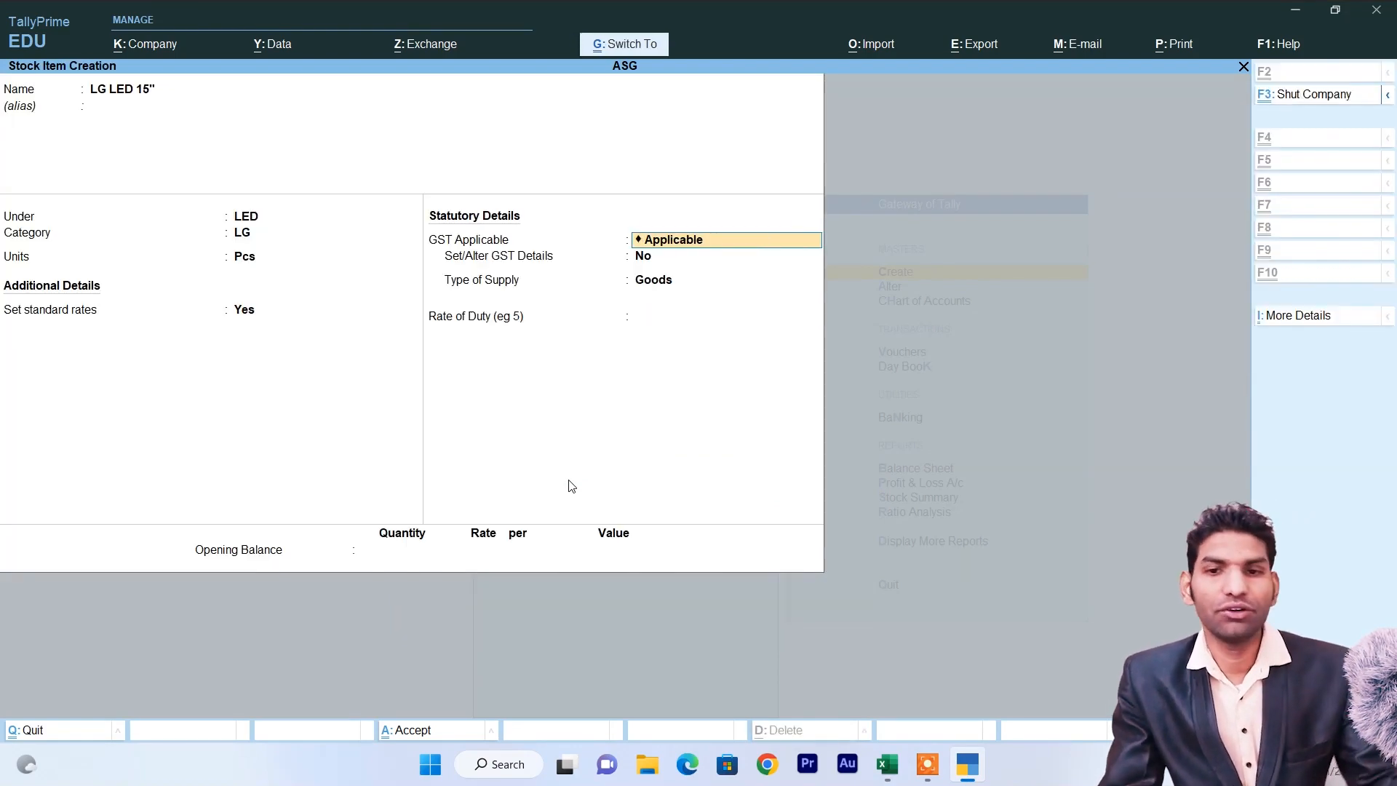
{"action": "key", "text": "ctrl+a"}
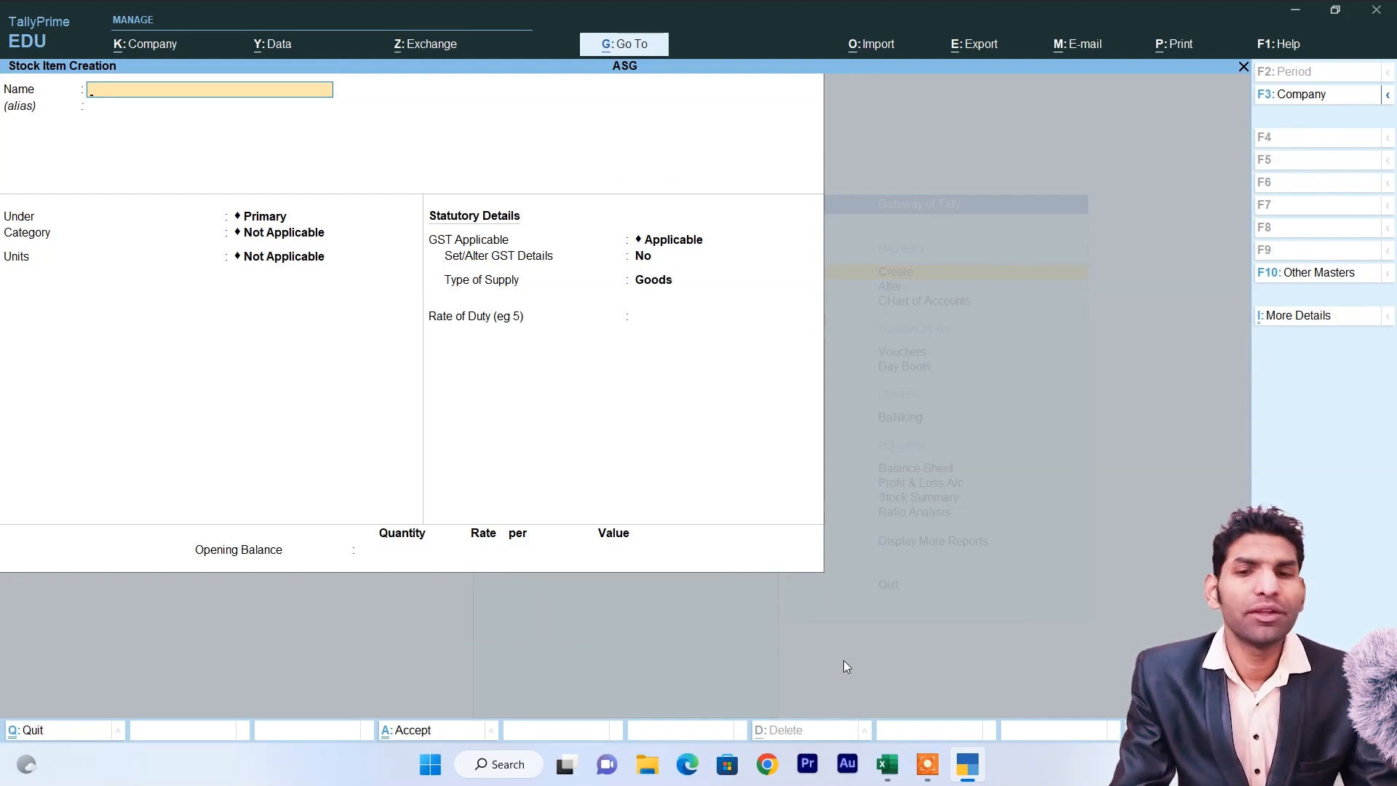
Quit Stock Item Creation and return to the Gateway of Tally.
{"action": "key", "text": "Escape"}
{"action": "key", "text": "y"}
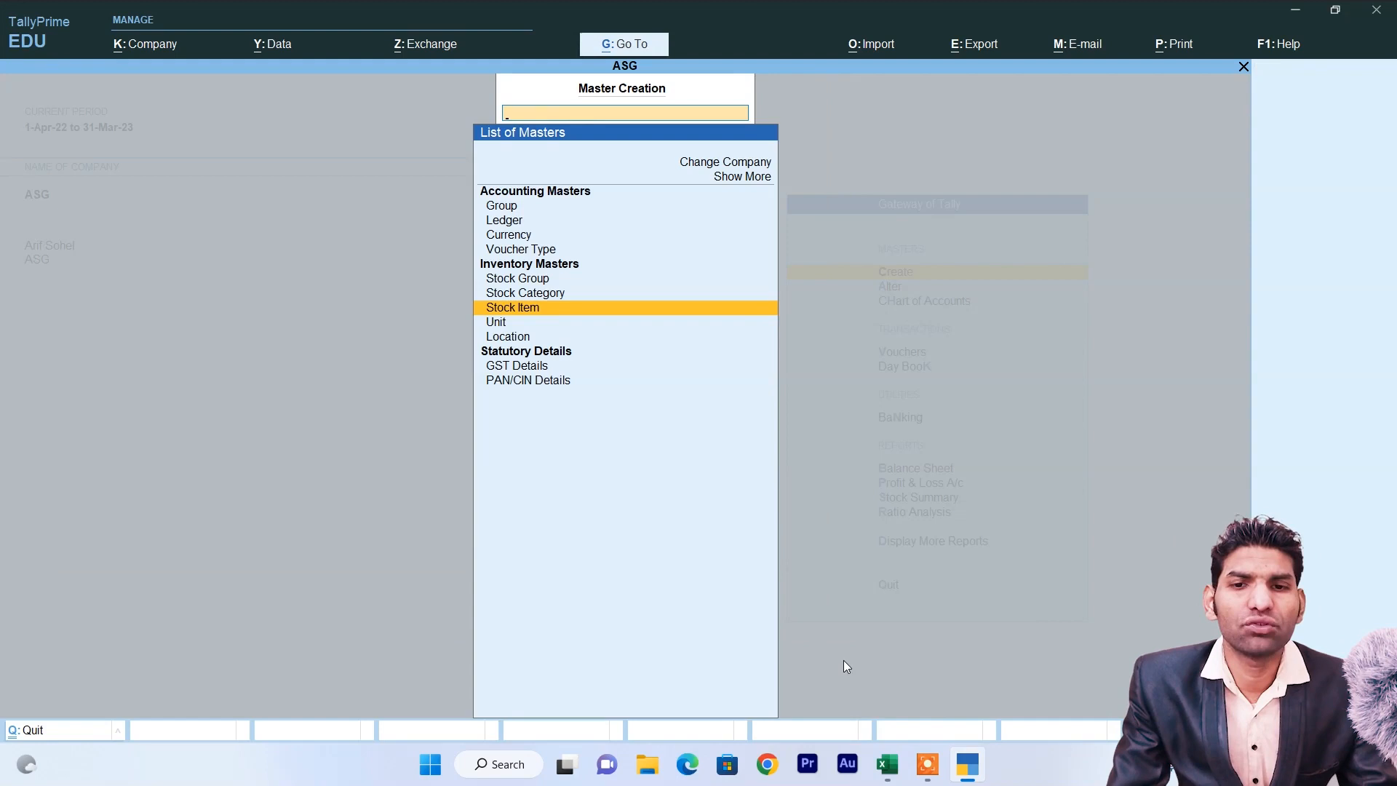
{"action": "key", "text": "Escape"}
View the LG LCD 32" monthly summary under Inventory Books > Stock Item, then back out.
{"action": "key", "text": "Down"}
{"action": "key", "text": "Down"}
{"action": "key", "text": "Down"}
{"action": "key", "text": "Down"}
{"action": "key", "text": "Down"}
{"action": "key", "text": "Down"}
{"action": "key", "text": "Down"}
{"action": "key", "text": "Down"}
{"action": "key", "text": "Down"}
{"action": "key", "text": "Down"}
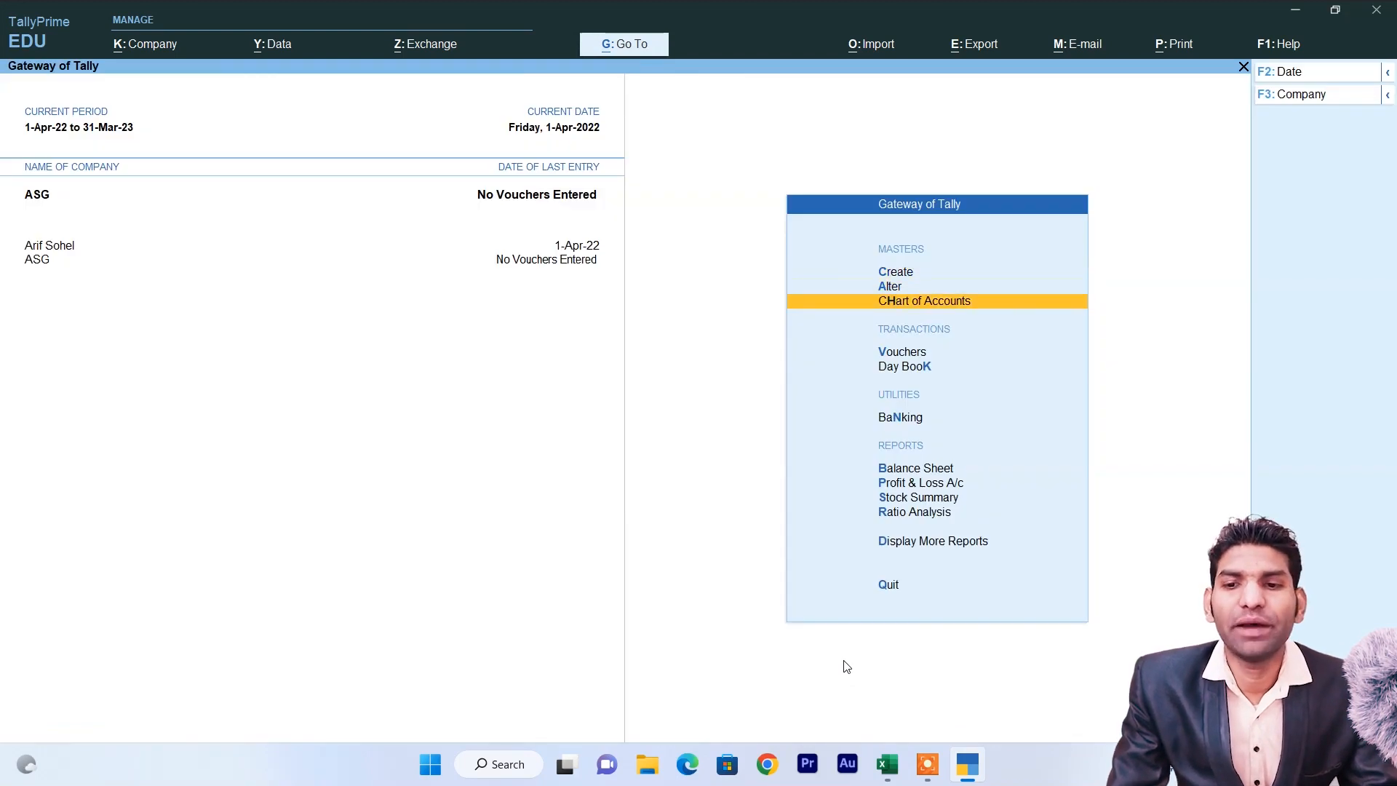
{"action": "key", "text": "Return"}
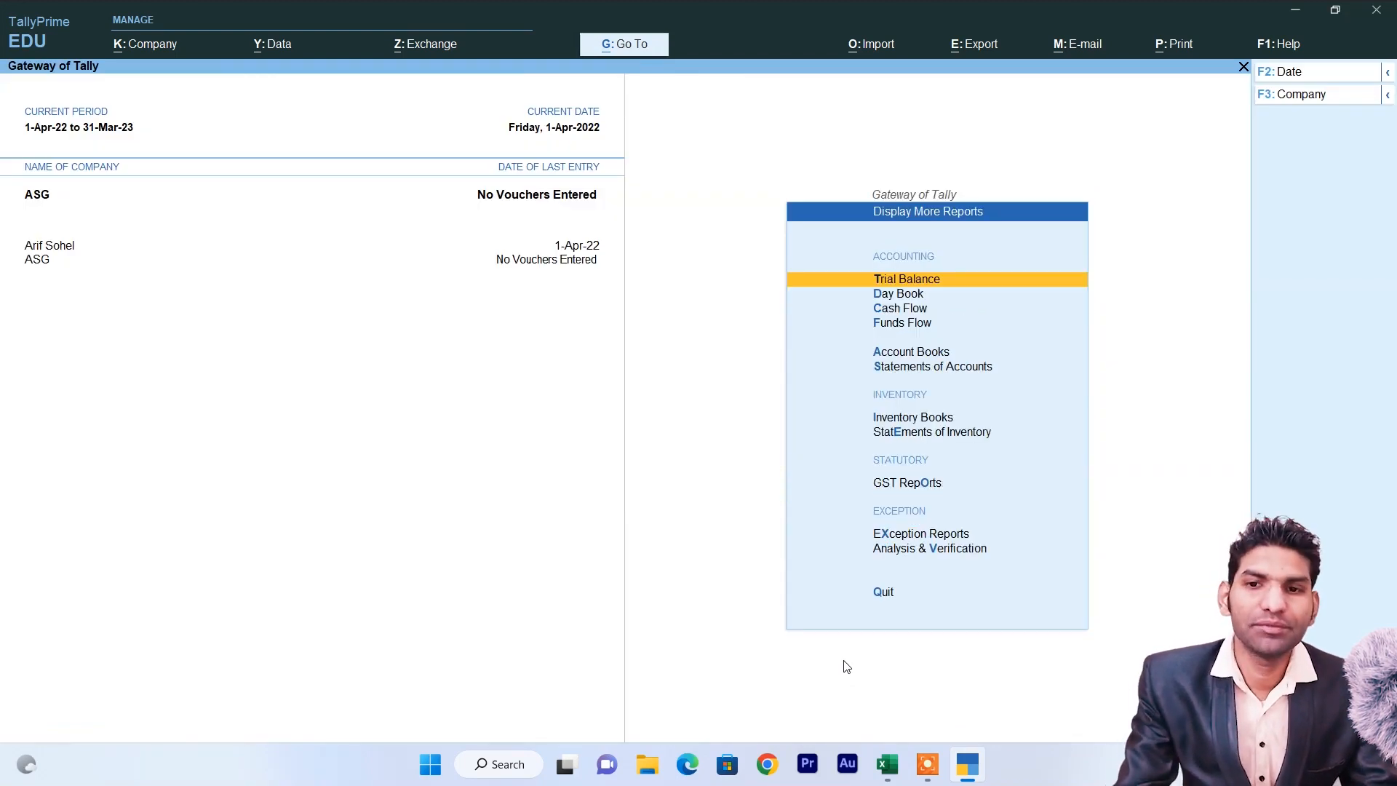
{"action": "key", "text": "Down"}
{"action": "key", "text": "Down"}
{"action": "key", "text": "Down"}
{"action": "key", "text": "Down"}
{"action": "key", "text": "Down"}
{"action": "key", "text": "Down"}
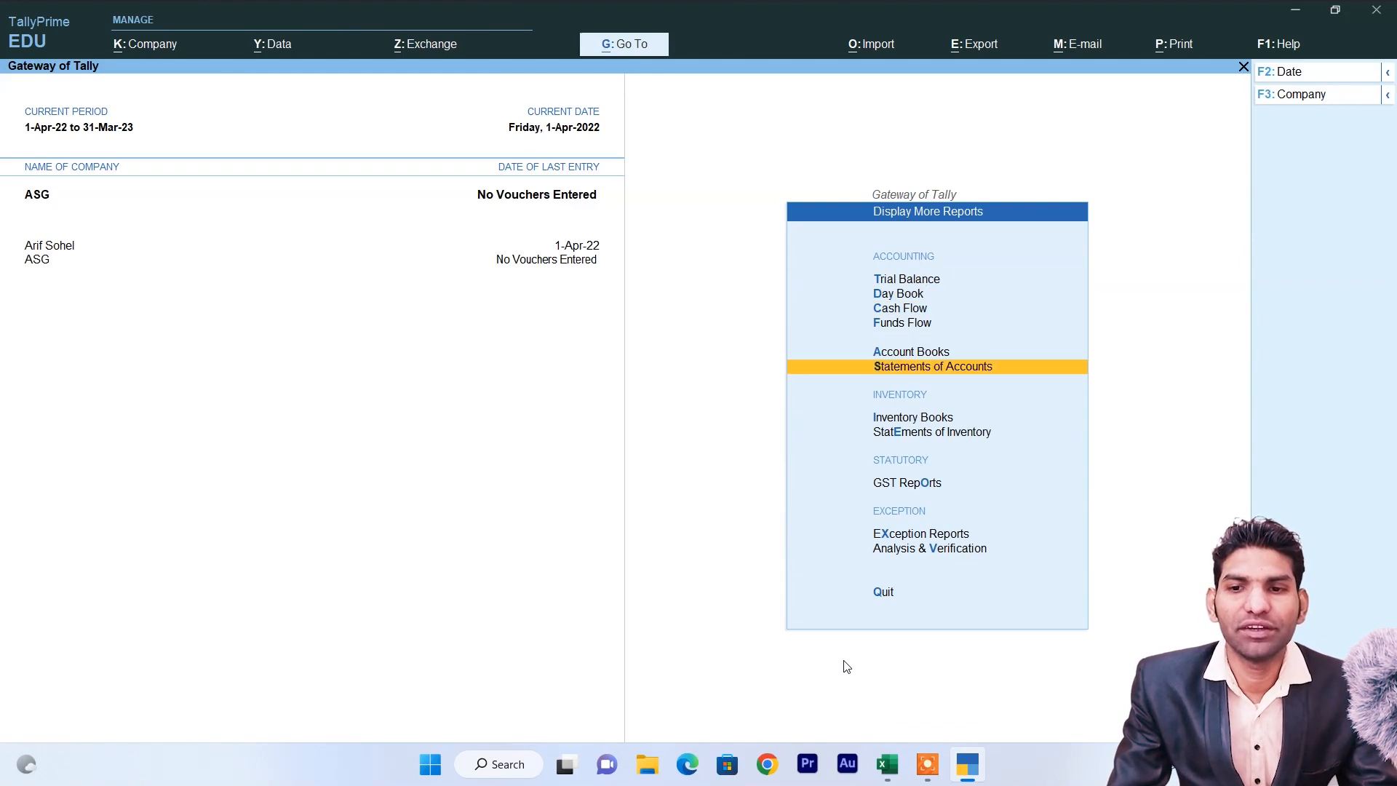
{"action": "key", "text": "Return"}
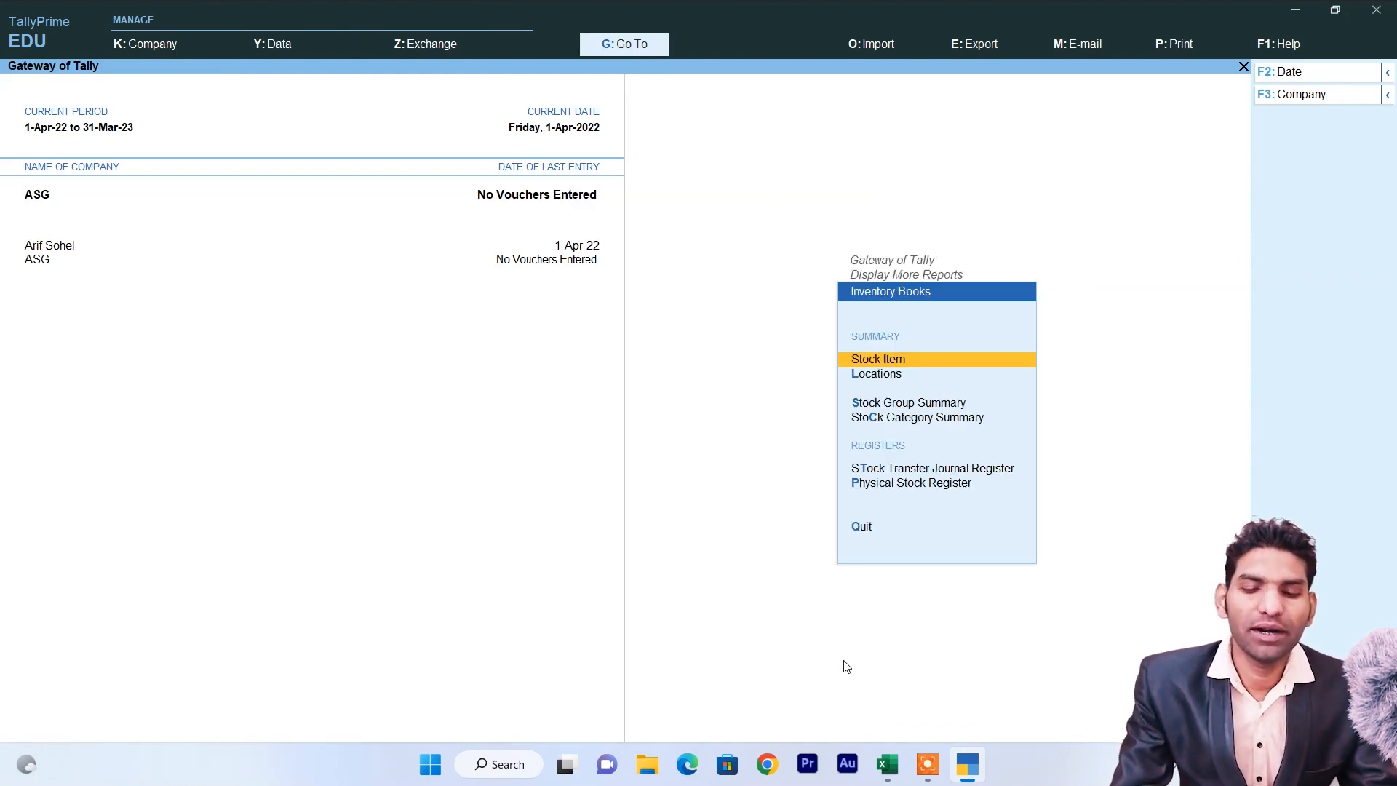
{"action": "key", "text": "Return"}
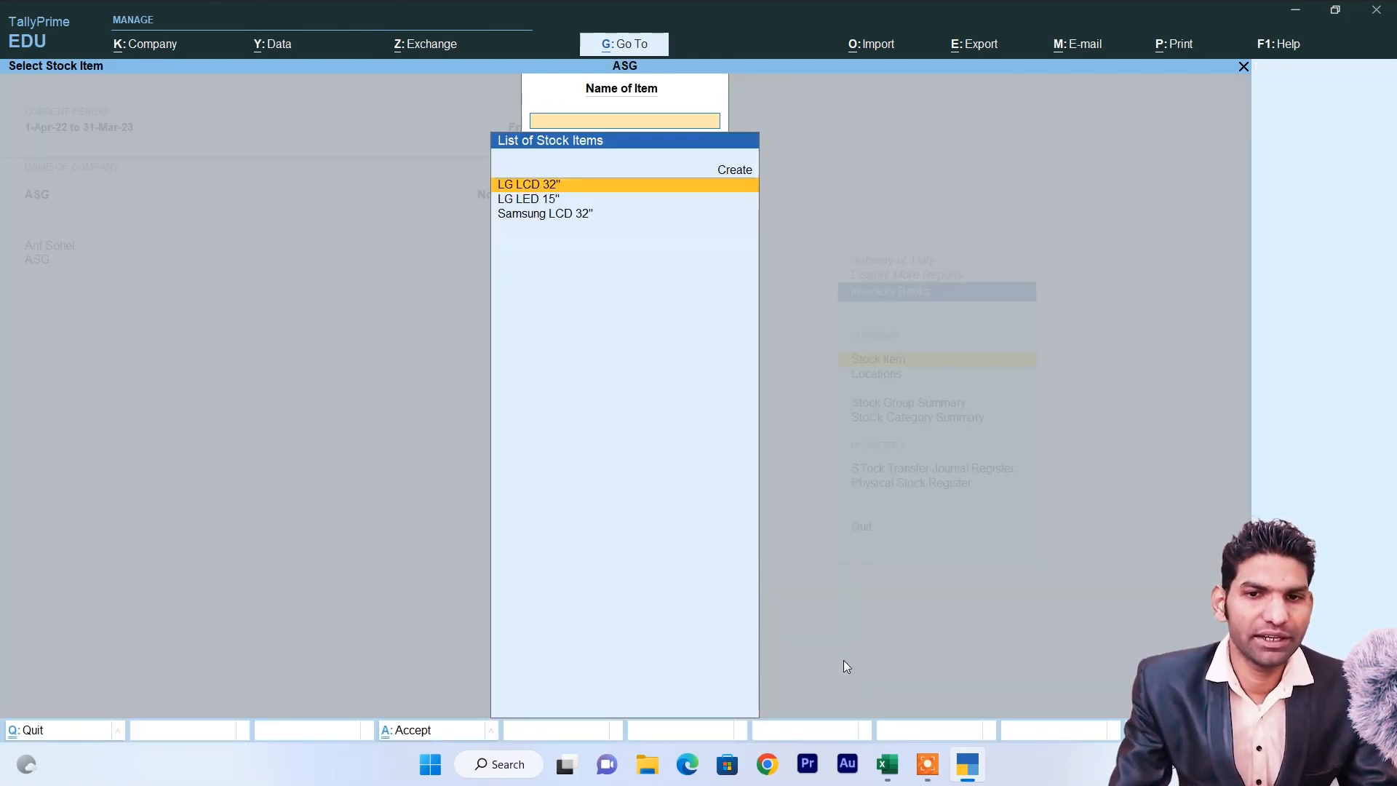
{"action": "key", "text": "Return"}
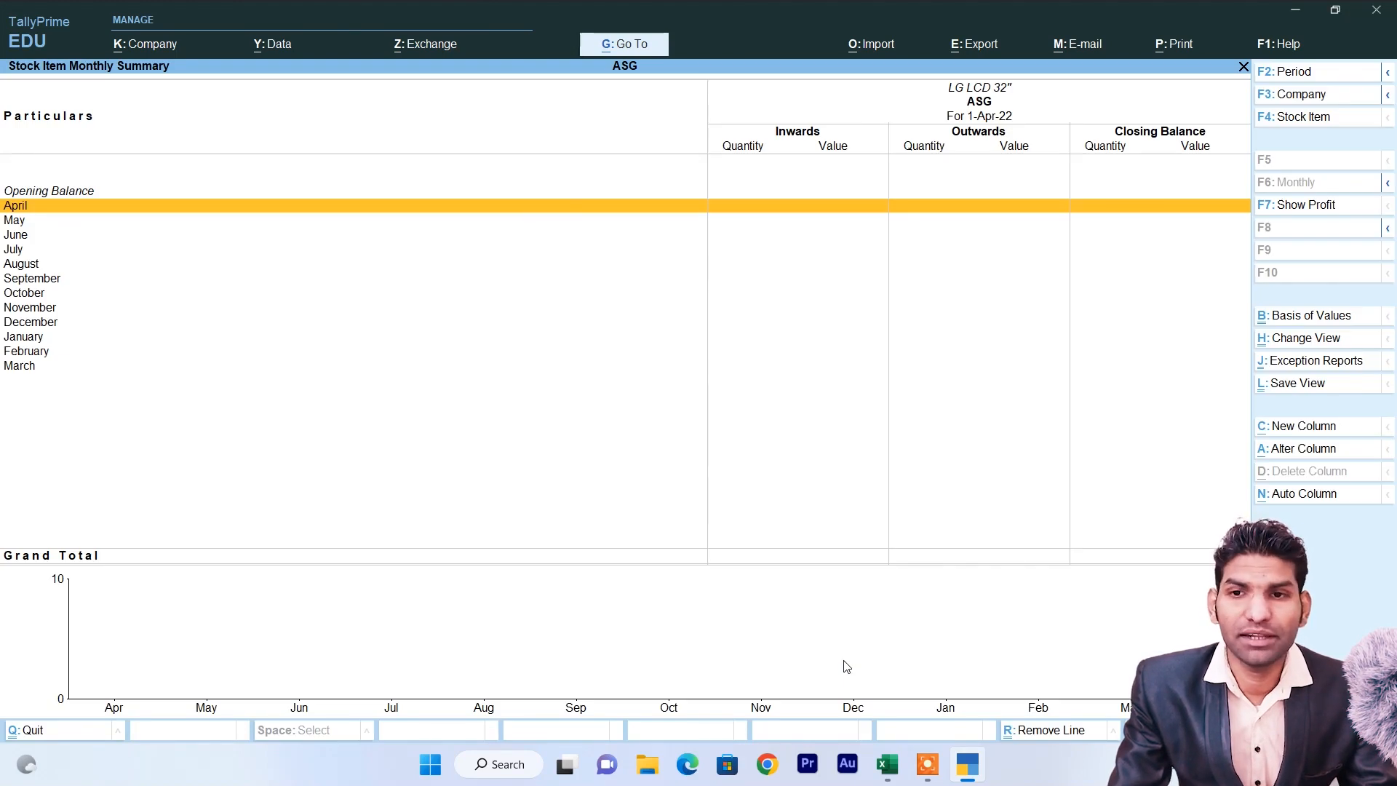
{"action": "key", "text": "Escape"}
{"action": "key", "text": "Escape"}
{"action": "key", "text": "Escape"}
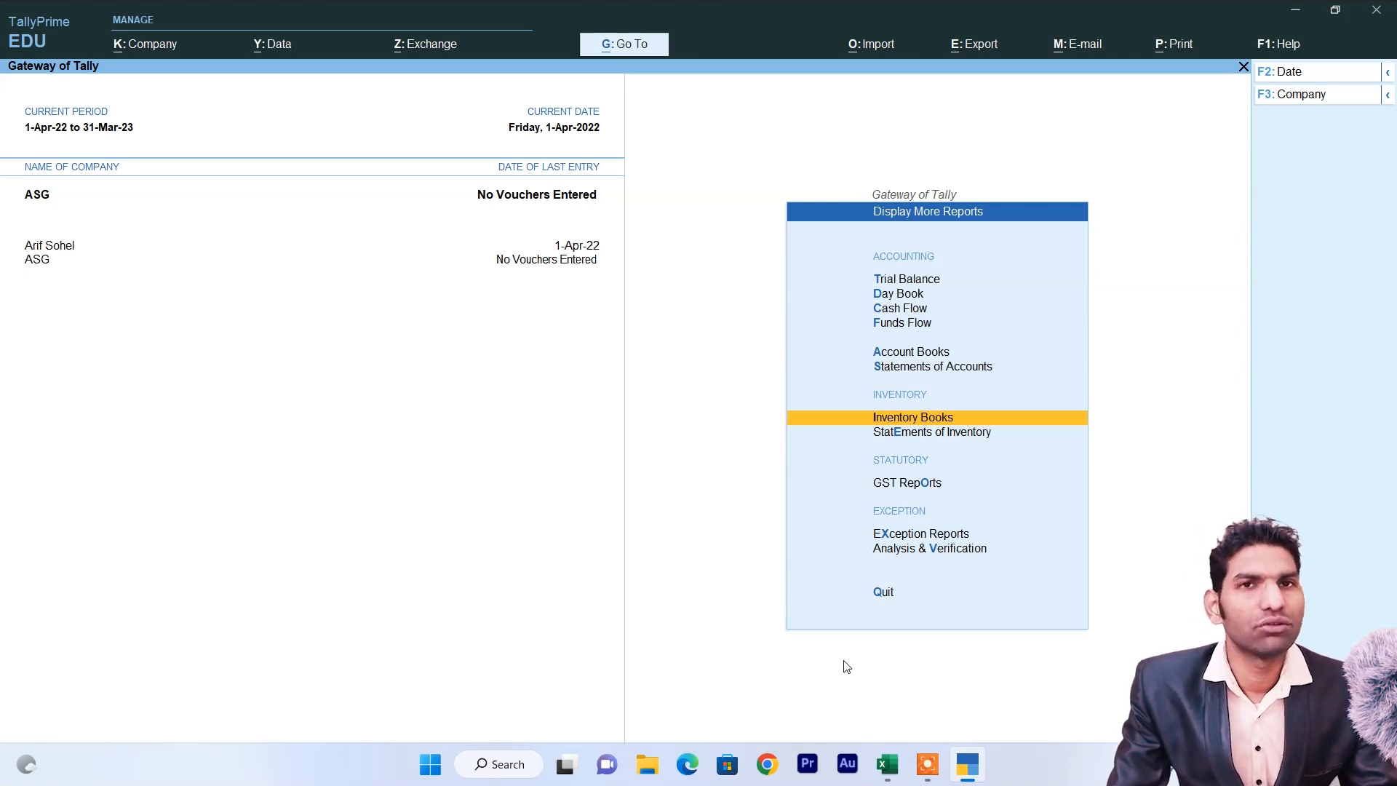
{"action": "key", "text": "Escape"}
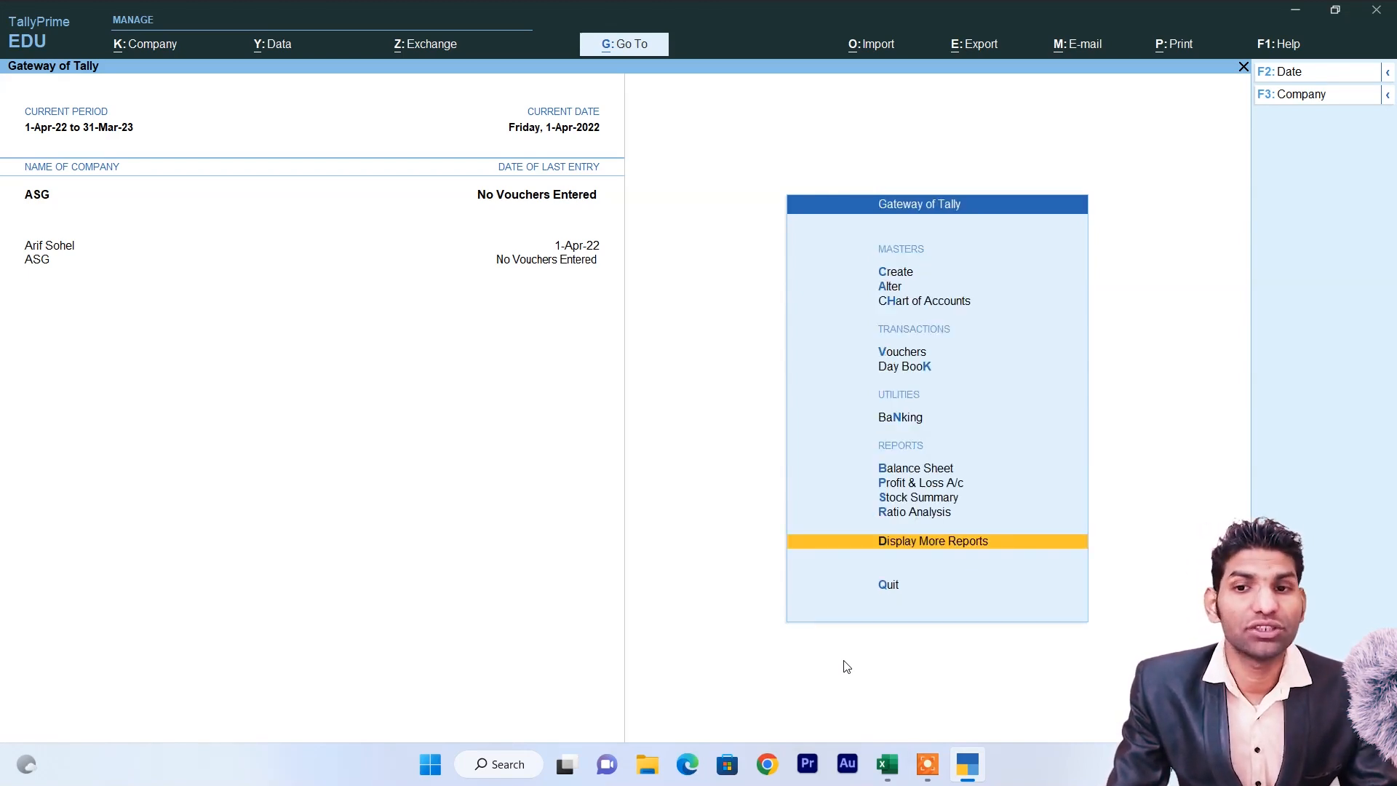
Start Purchase voucher No. 1 dated 1-Apr-22 and begin creating a new party ledger.
{"action": "key", "text": "Up"}
{"action": "key", "text": "Up"}
{"action": "key", "text": "Up"}
{"action": "key", "text": "Up"}
{"action": "key", "text": "Up"}
{"action": "key", "text": "Up"}
{"action": "key", "text": "Up"}
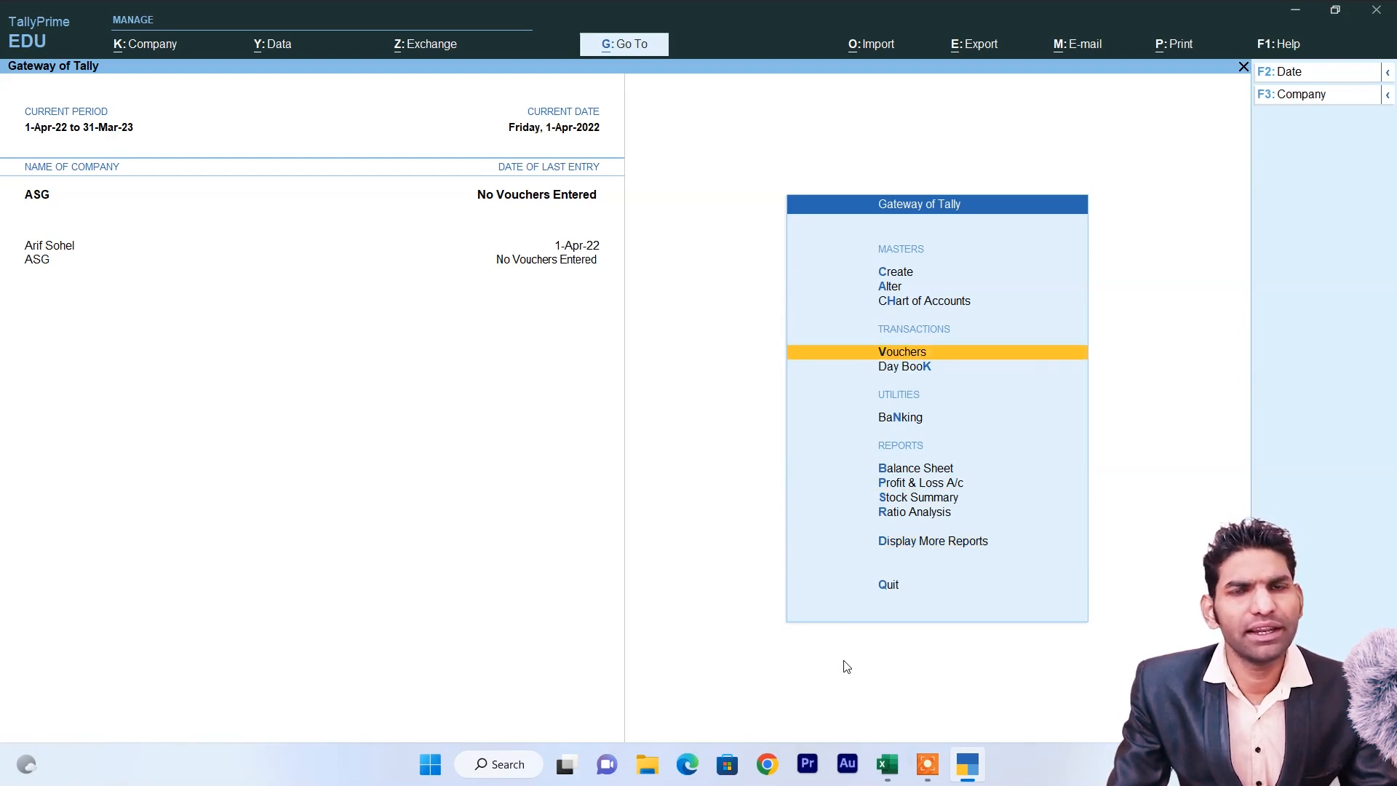
{"action": "key", "text": "Return"}
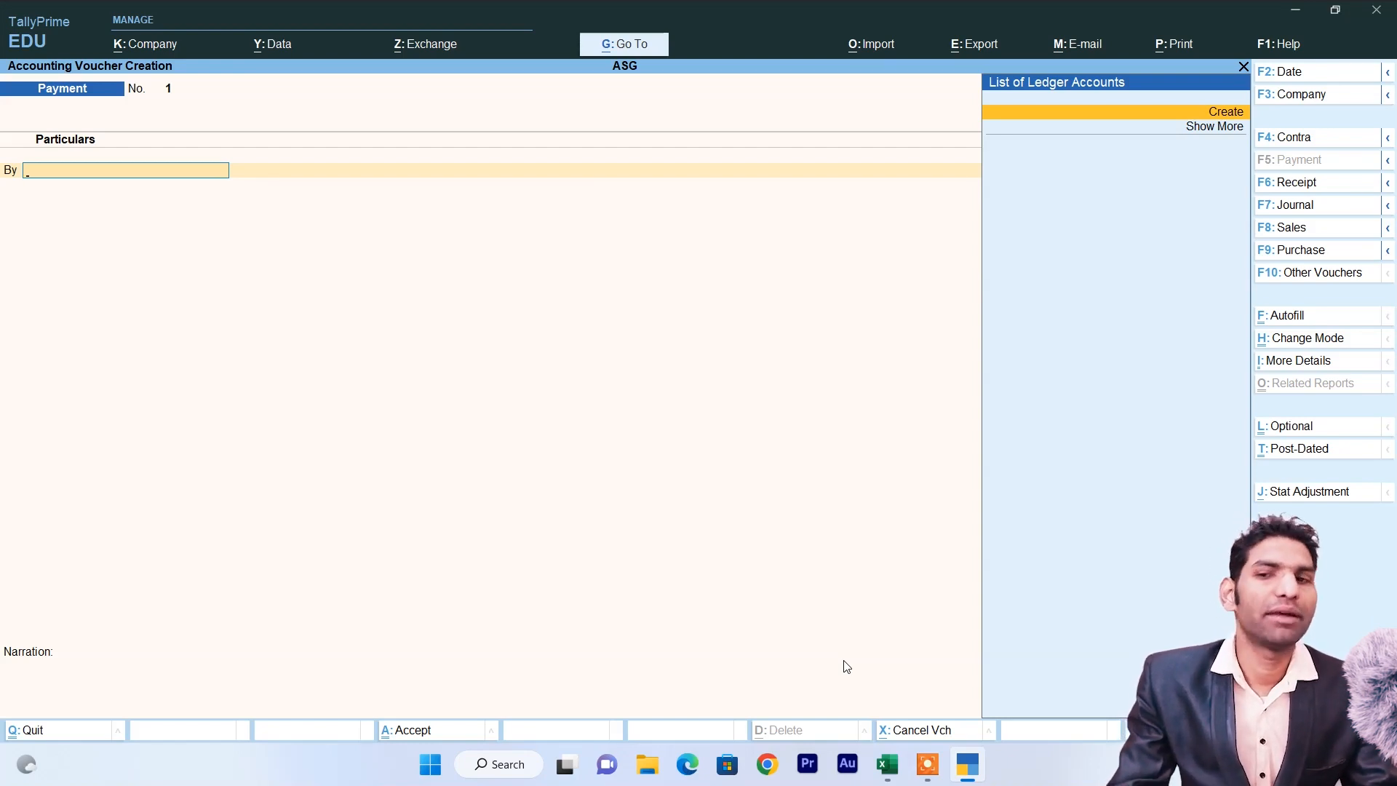
{"action": "left_click", "coordinate": [1292, 250]}
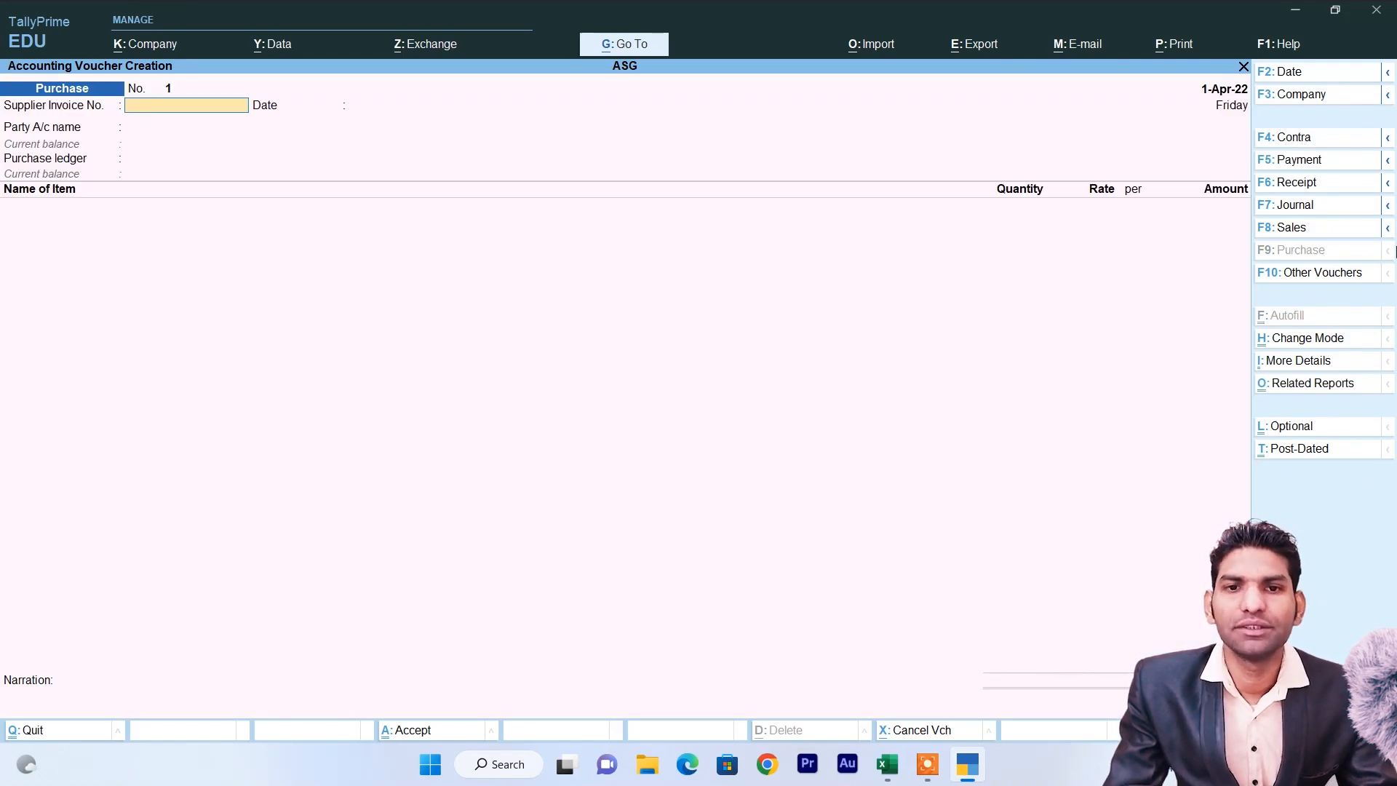
{"action": "key", "text": "Return"}
{"action": "key", "text": "Return"}
{"action": "key", "text": "Up"}
{"action": "key", "text": "Return"}
Create the supplier's party ledger under Sundry Creditors and save it.
{"action": "type", "text": "Sohan"}
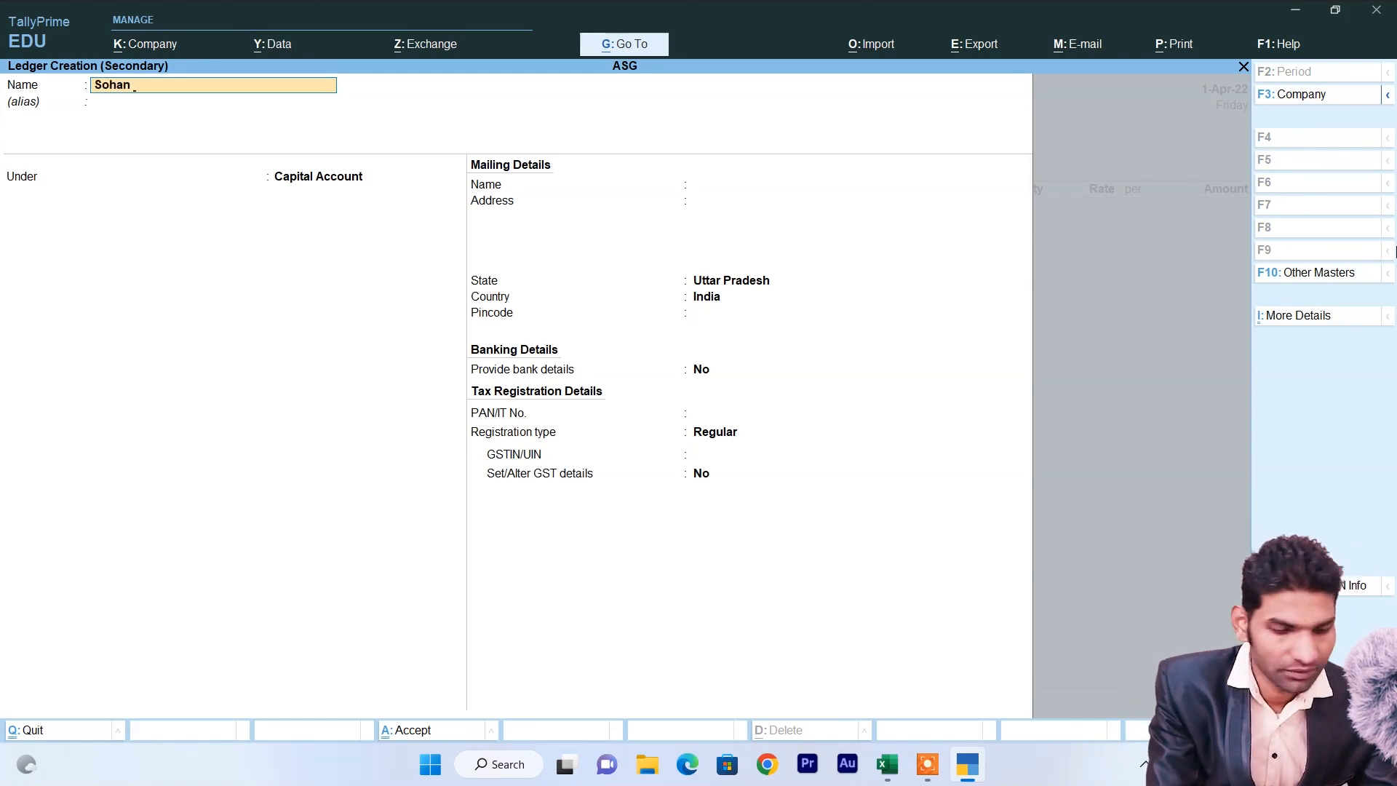
{"action": "type", "text": " Elect"}
{"action": "key", "text": "Return"}
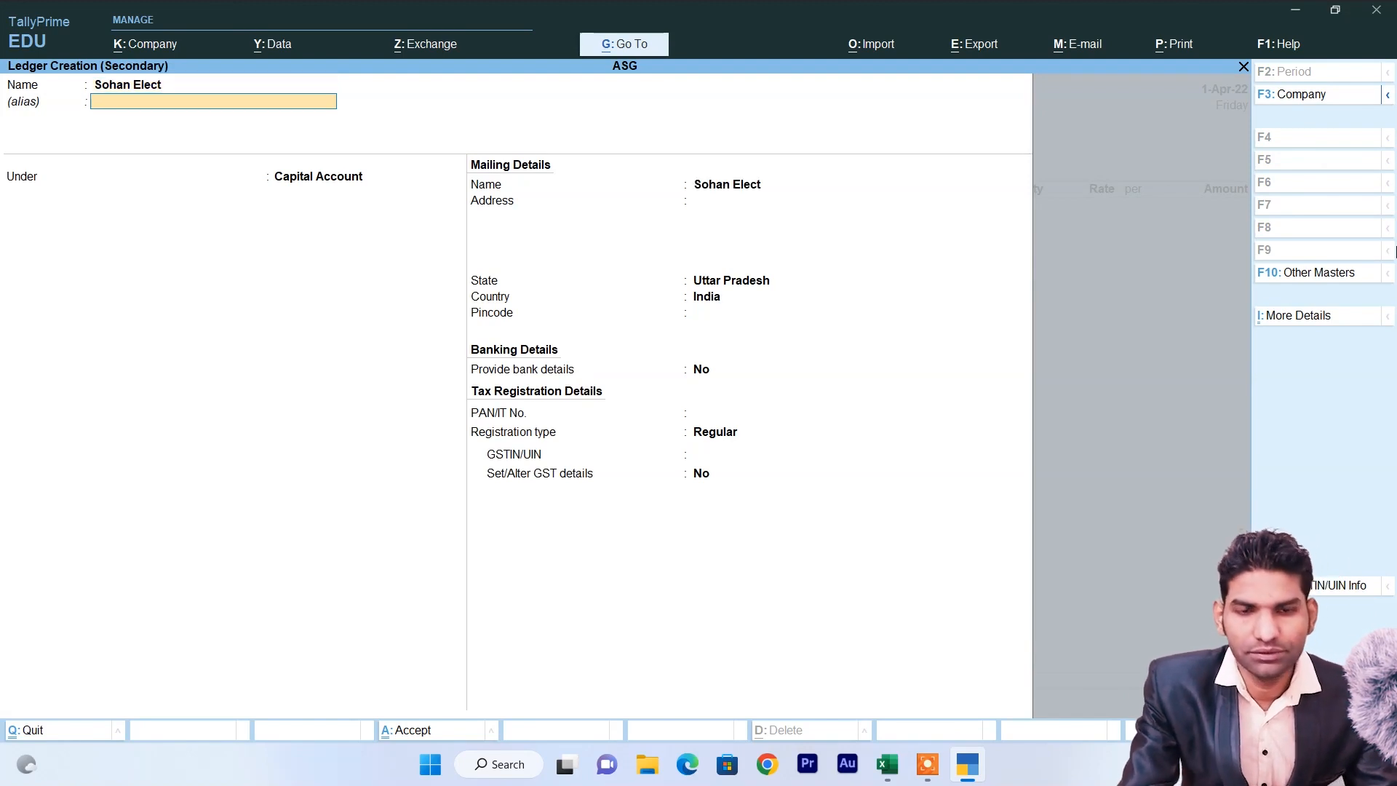
{"action": "key", "text": "Return"}
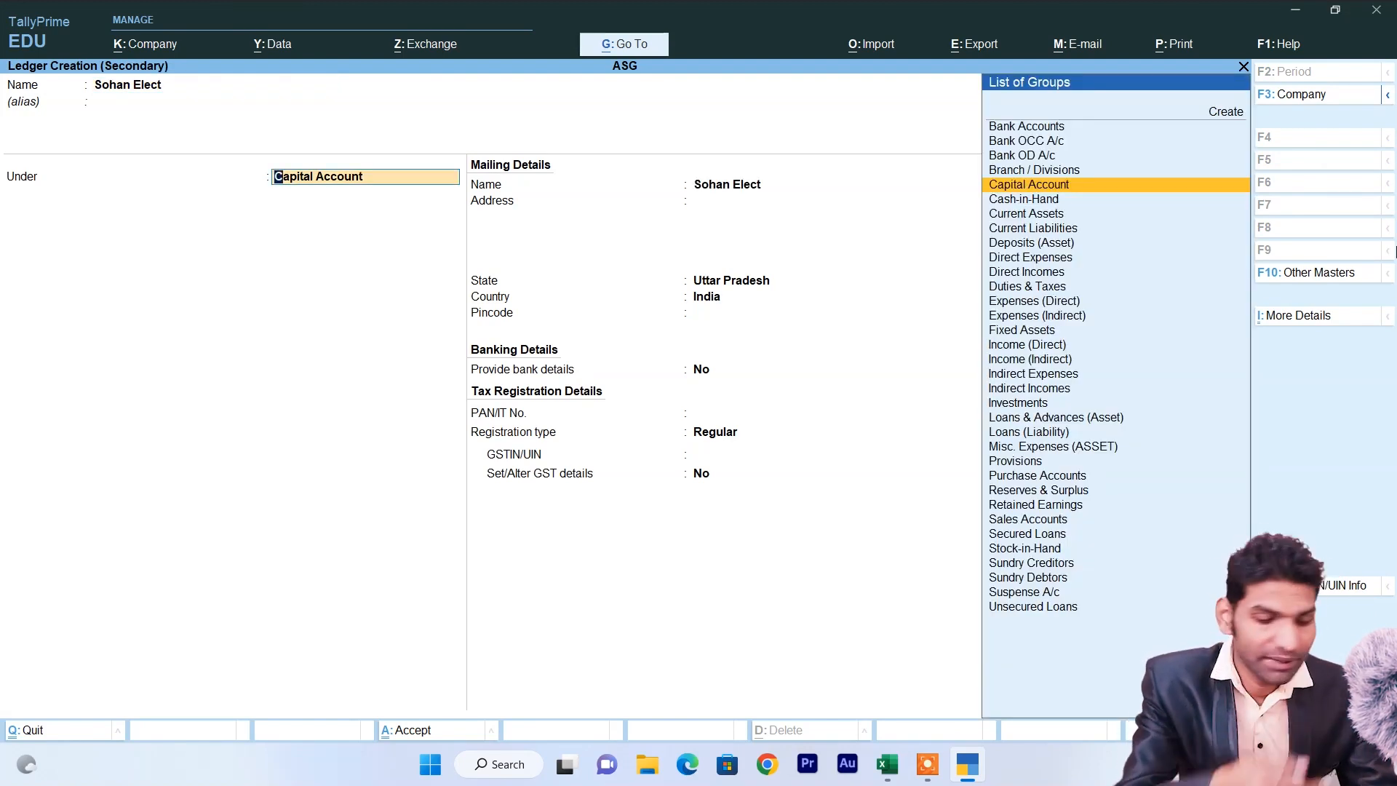
{"action": "type", "text": "S"}
{"action": "key", "text": "Down"}
{"action": "key", "text": "Down"}
{"action": "key", "text": "Down"}
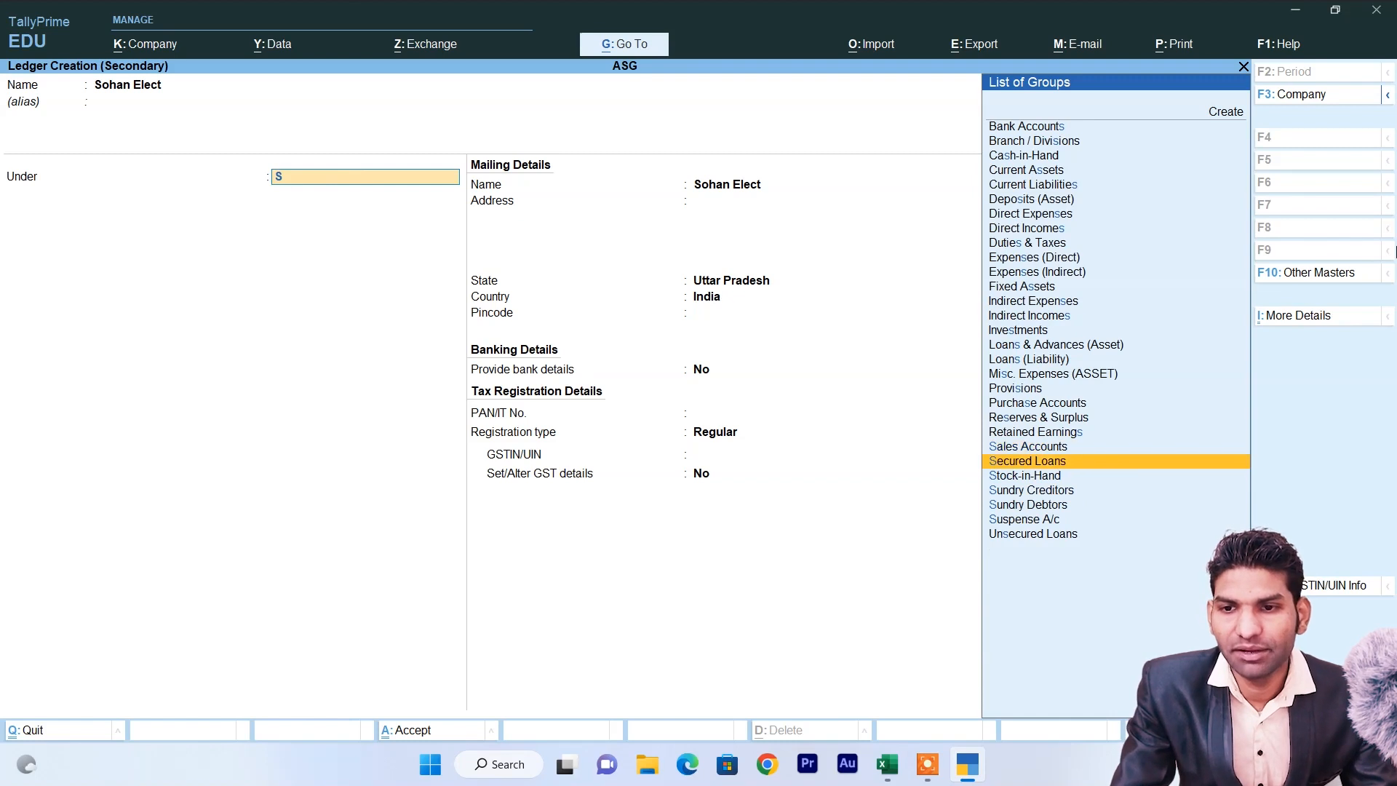
{"action": "key", "text": "Return"}
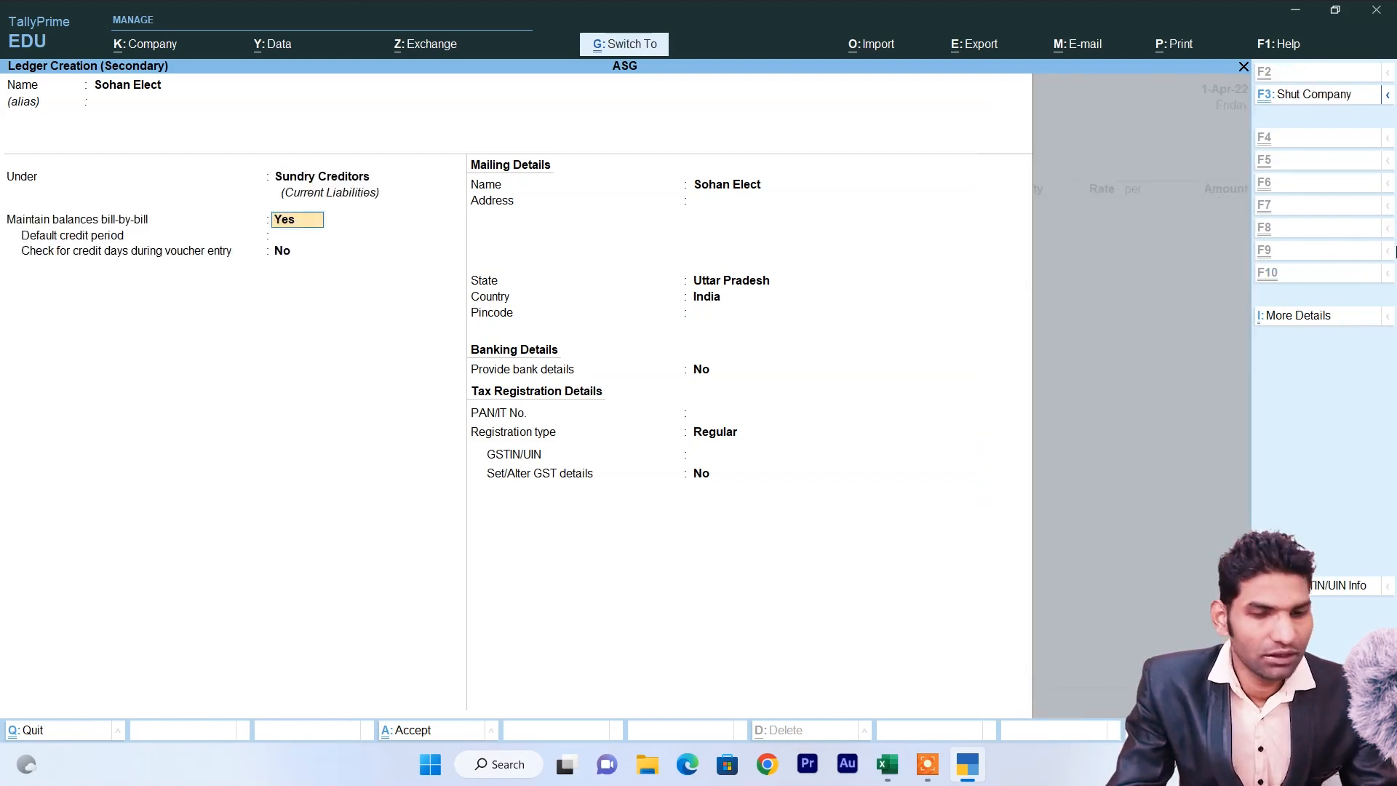
{"action": "key", "text": "ctrl+a"}
Accept the party details and keep the new purchase ledger creation form open.
{"action": "key", "text": "ctrl+a"}
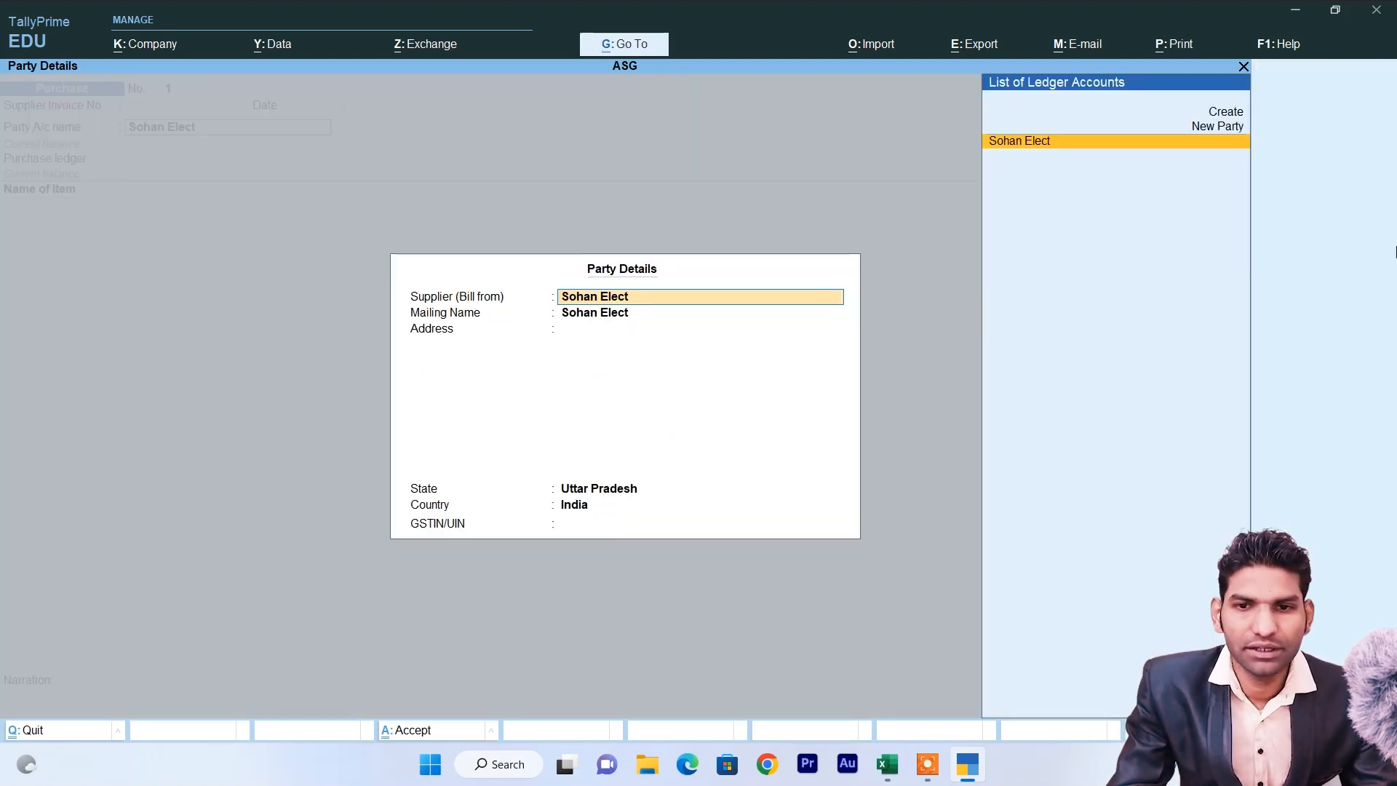
{"action": "key", "text": "ctrl+a"}
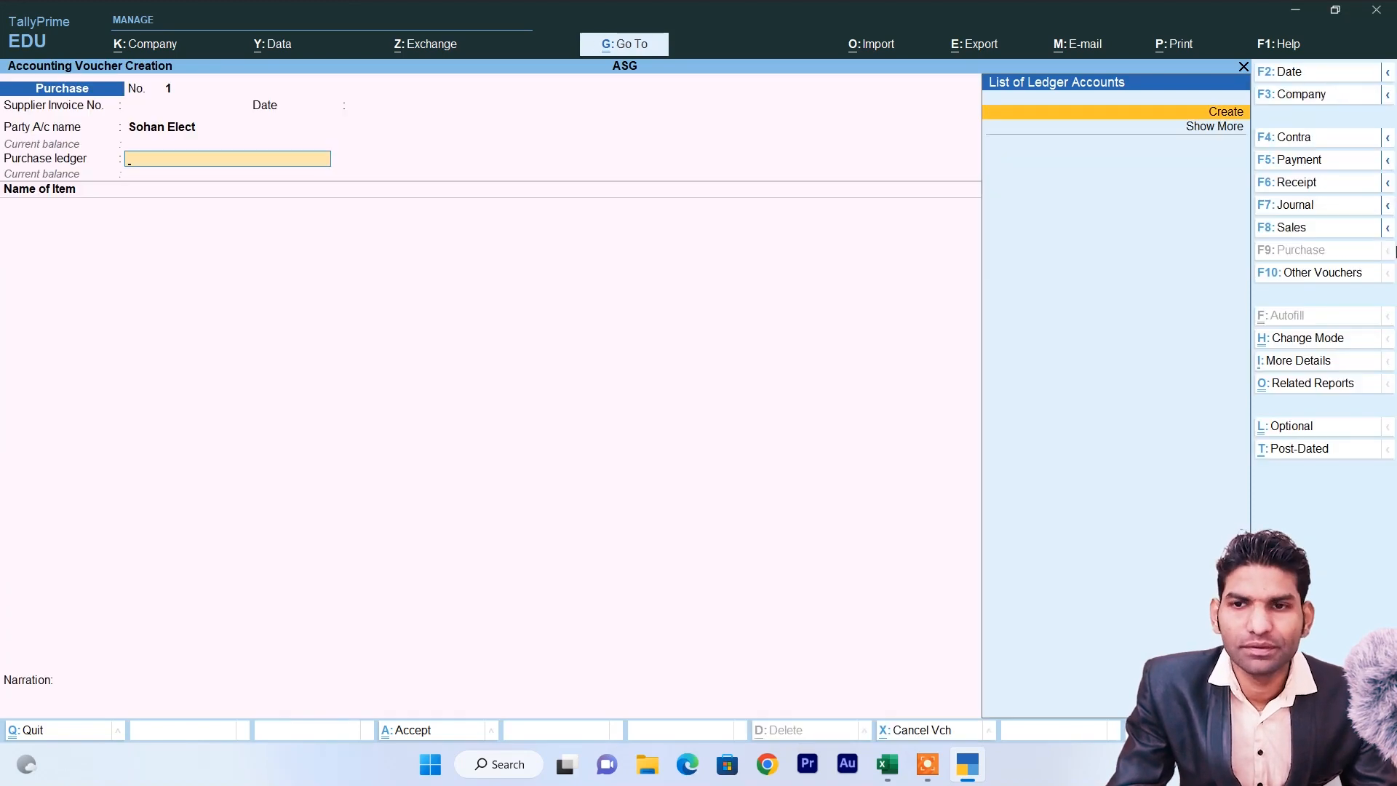
{"action": "key", "text": "Return"}
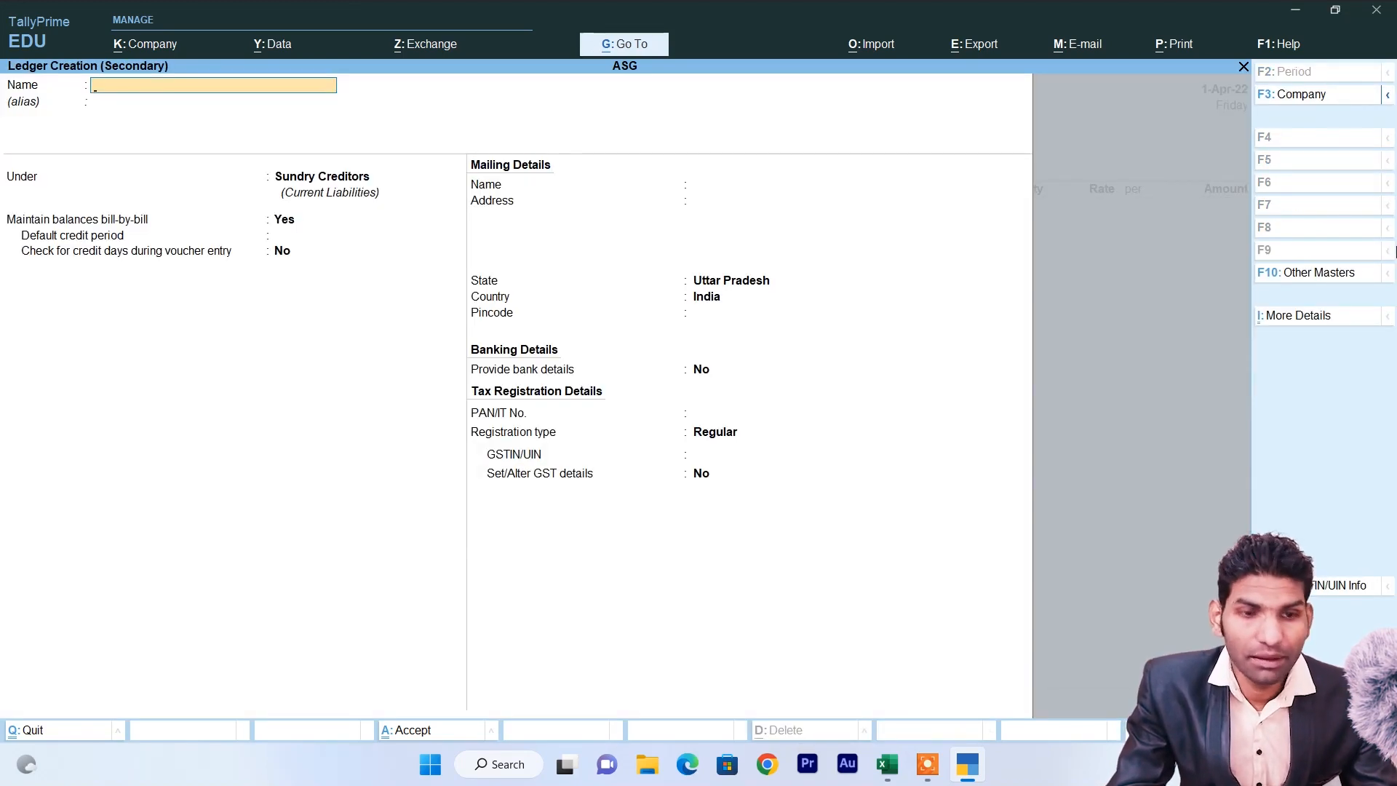
{"action": "key", "text": "Escape"}
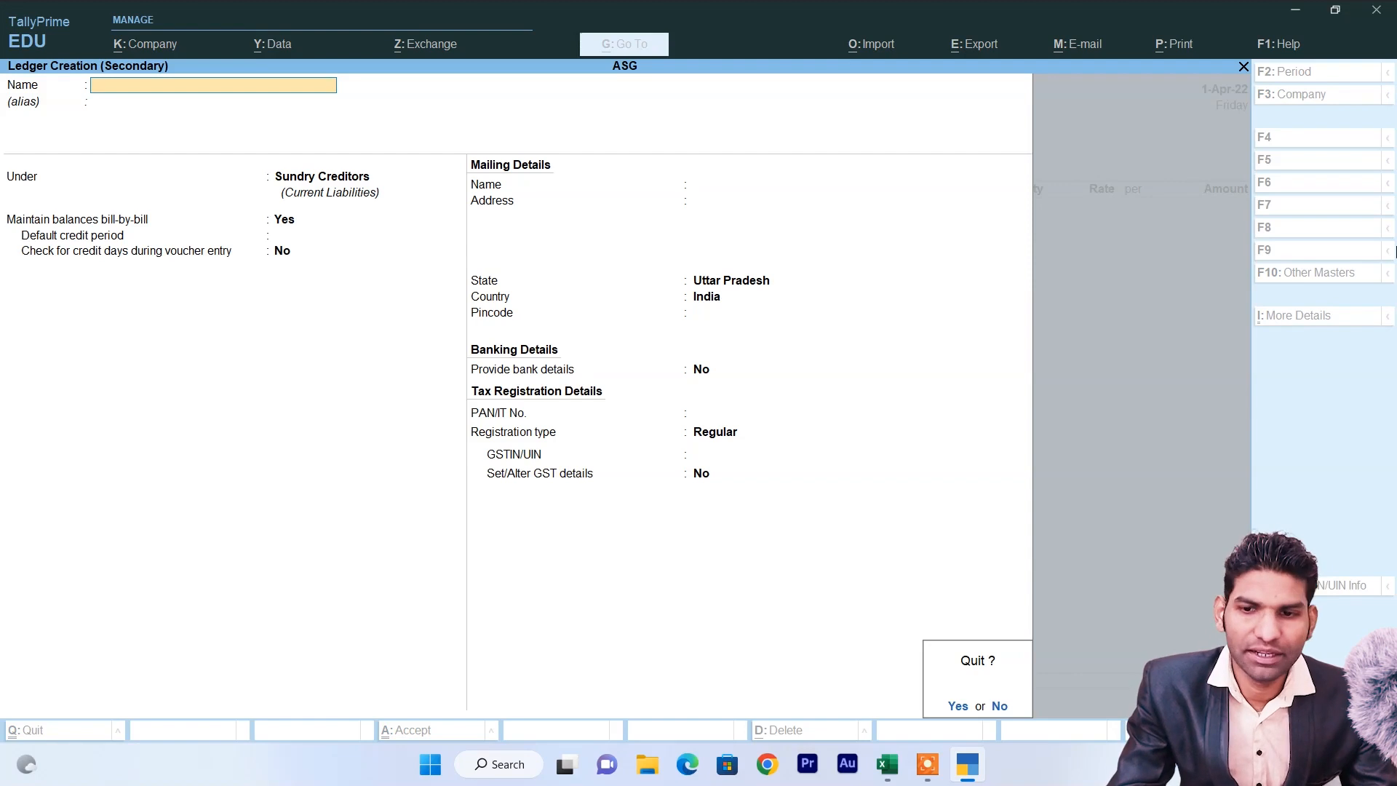
{"action": "left_click", "coordinate": [995, 710]}
Create the Purchase ledger under Purchase Accounts with Goods as supply type and save it.
{"action": "type", "text": "P"}
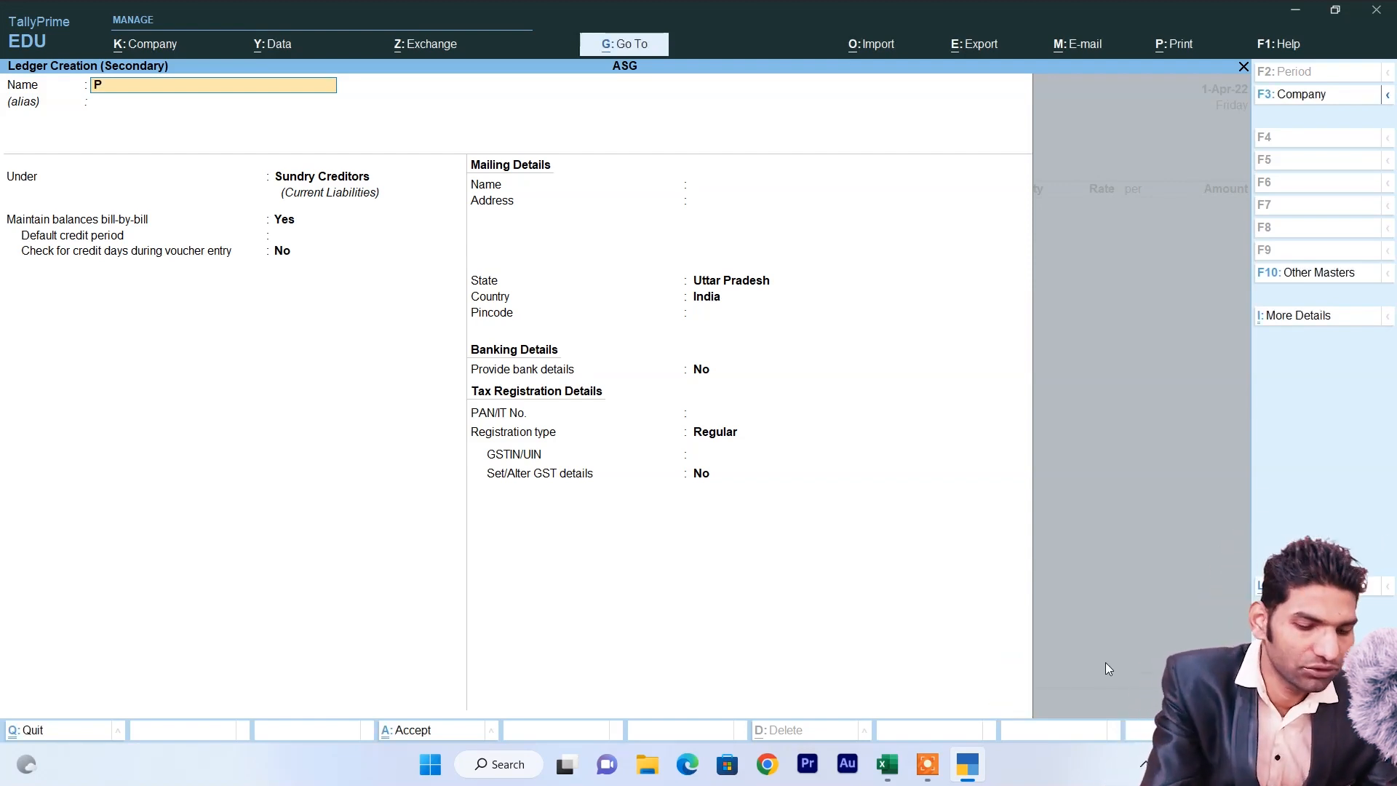
{"action": "type", "text": "urchase"}
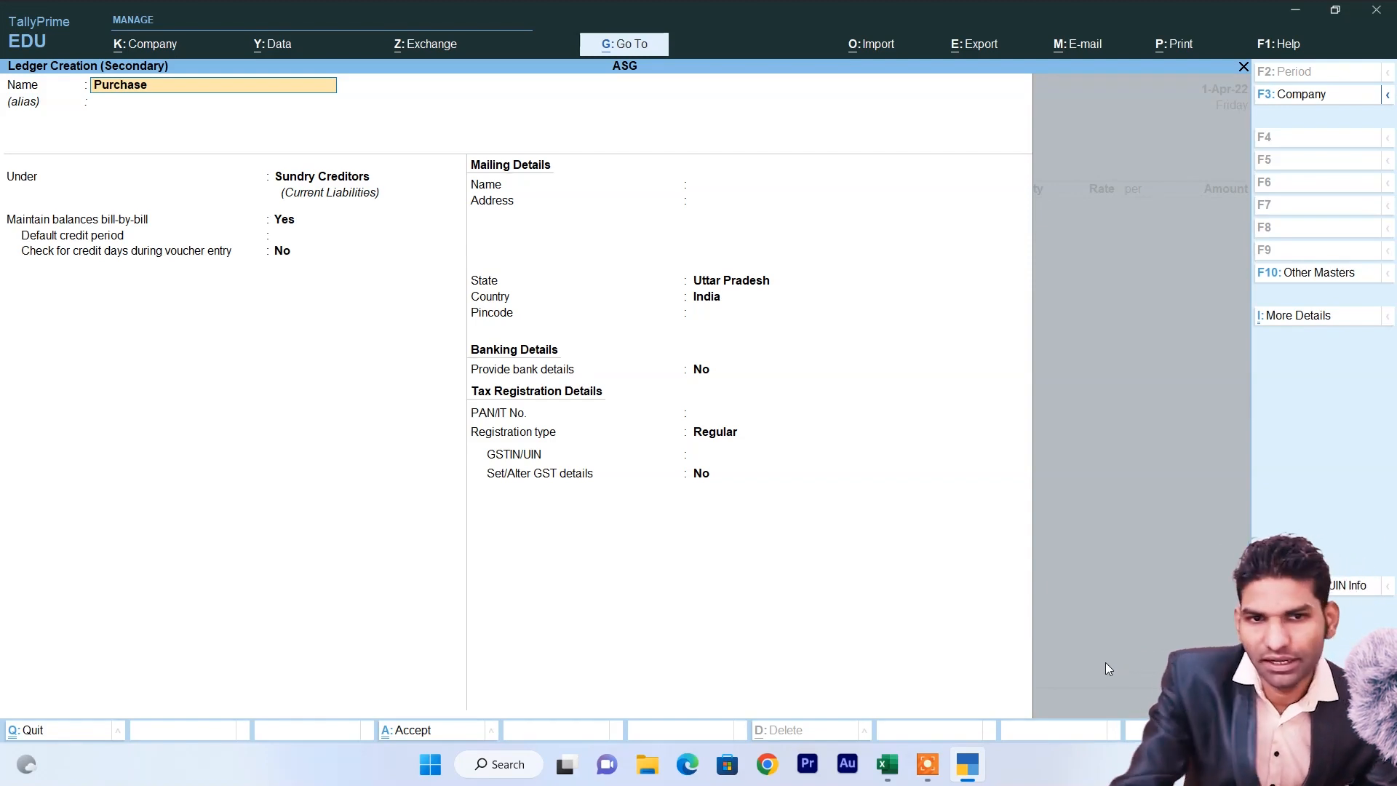
{"action": "key", "text": "Return"}
{"action": "type", "text": "P"}
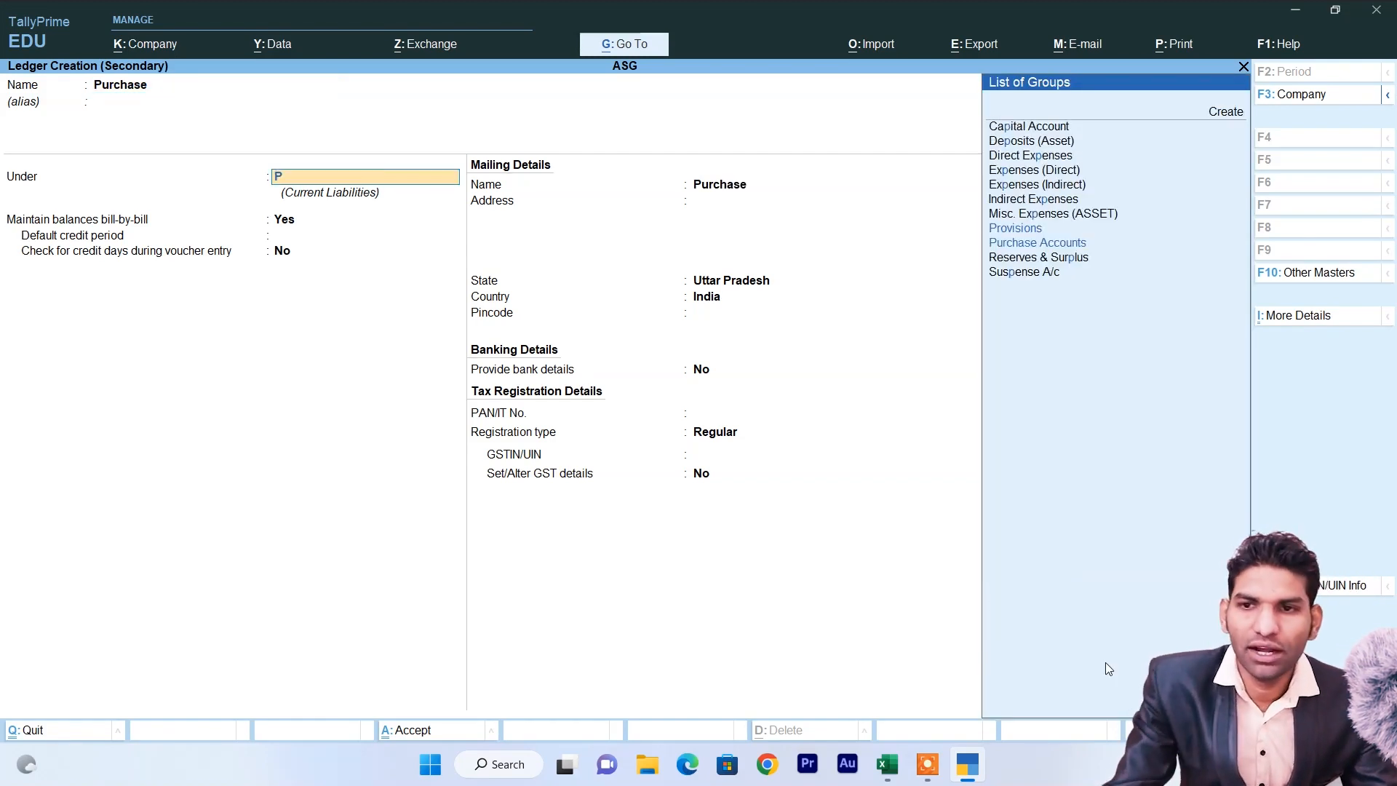
{"action": "key", "text": "Down"}
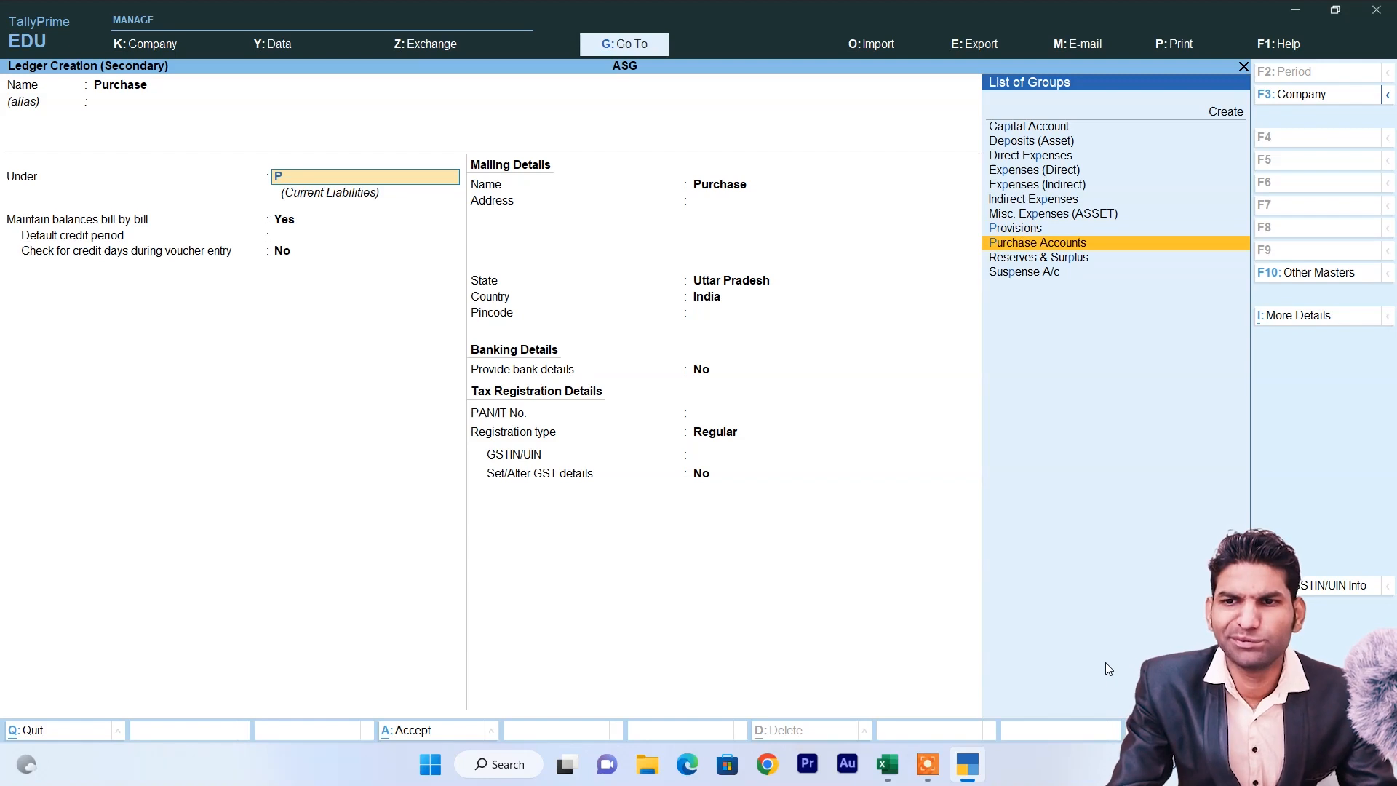
{"action": "key", "text": "Return"}
{"action": "key", "text": "Return"}
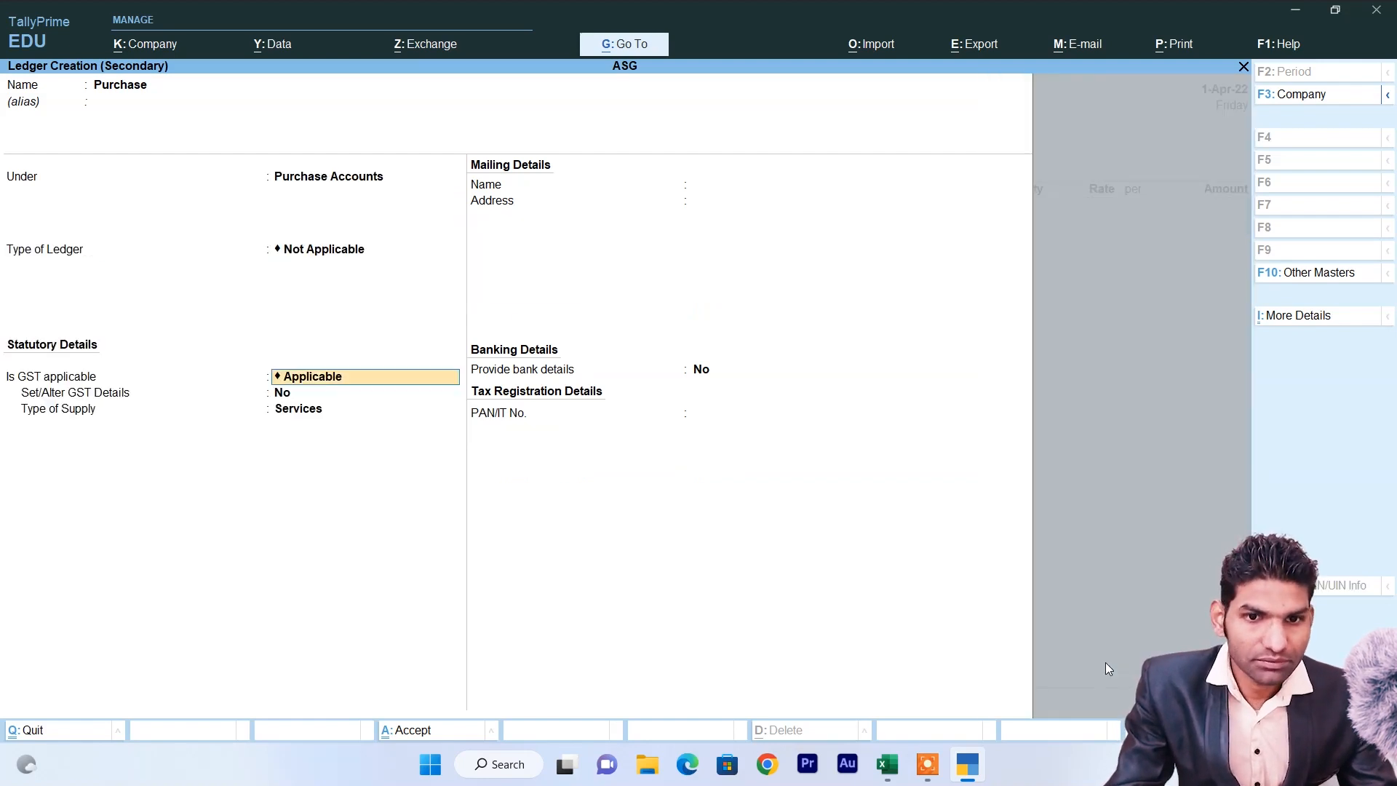
{"action": "key", "text": "Return"}
{"action": "key", "text": "Return"}
{"action": "key", "text": "Up"}
{"action": "key", "text": "Return"}
{"action": "key", "text": "ctrl"}
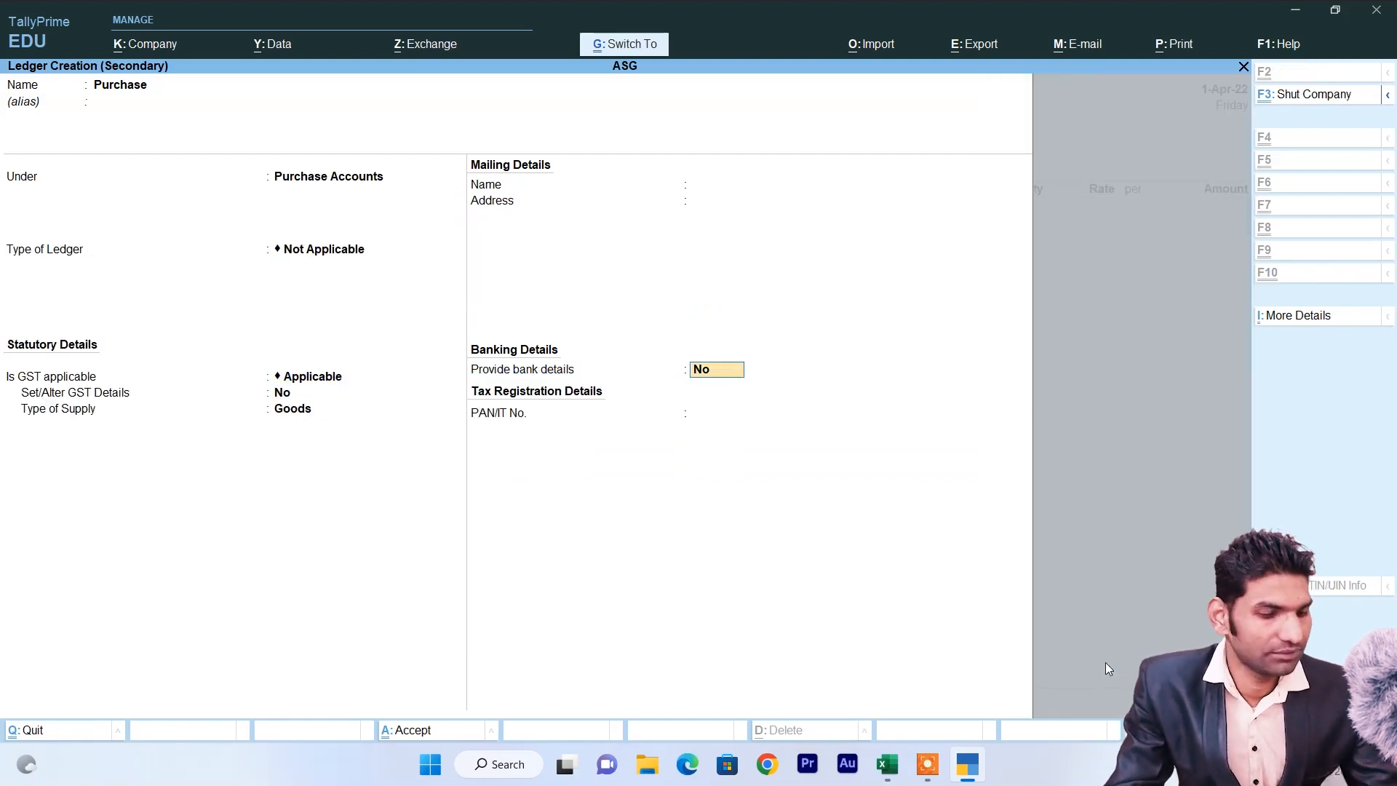
{"action": "key", "text": "ctrl+a"}
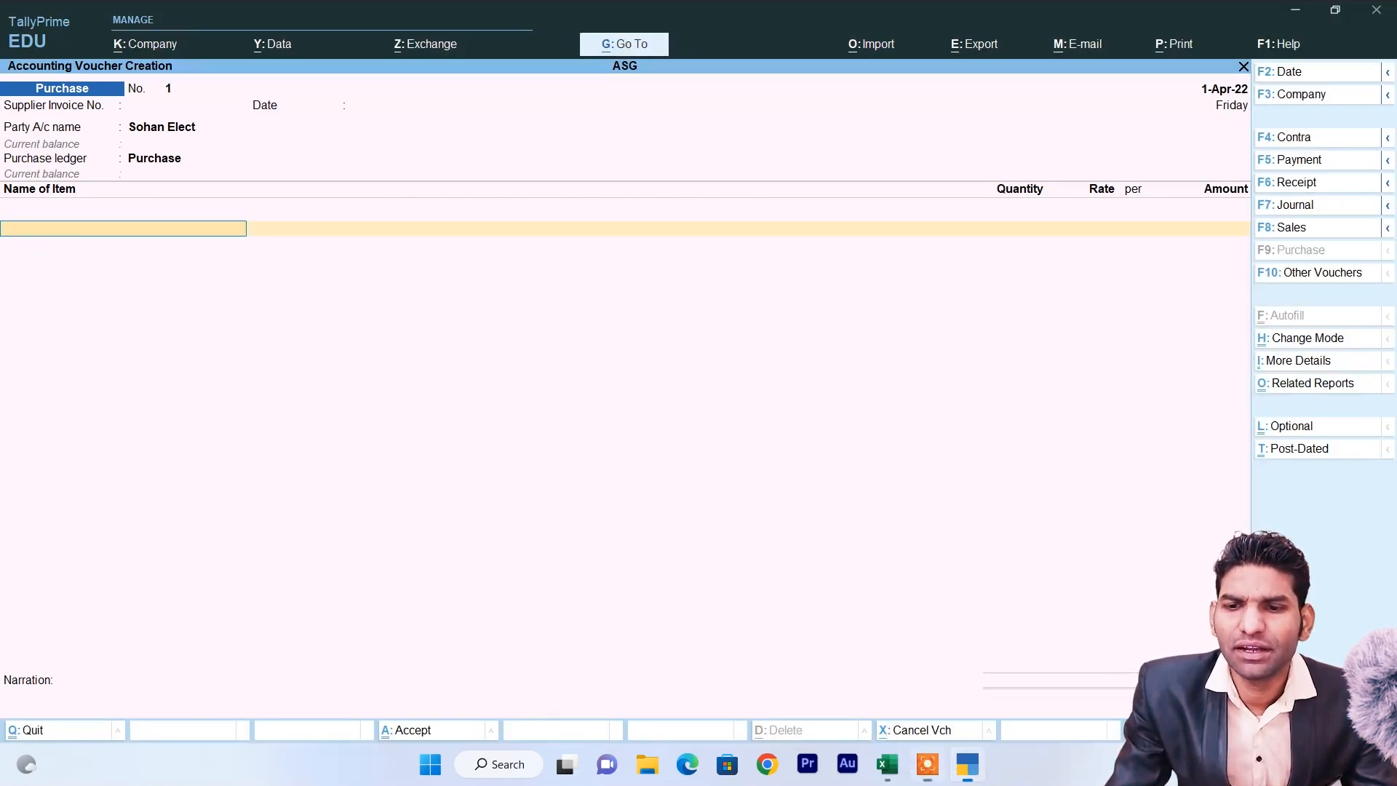
Review the LG LCD 32", LG LED 15" and Samsung LCD 32" rates in Excel.
{"action": "left_click", "coordinate": [887, 764]}
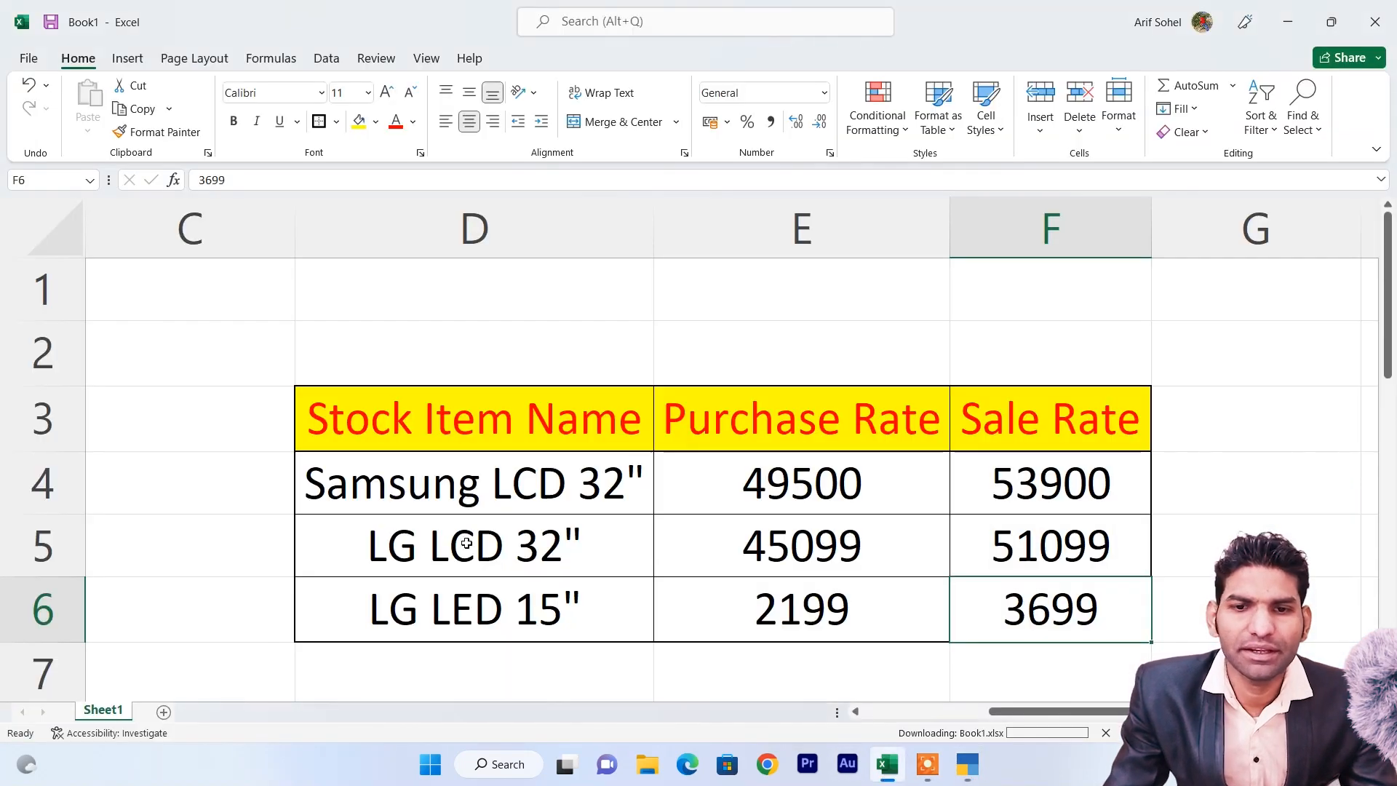
{"action": "left_click", "coordinate": [429, 542]}
{"action": "left_click", "coordinate": [428, 602]}
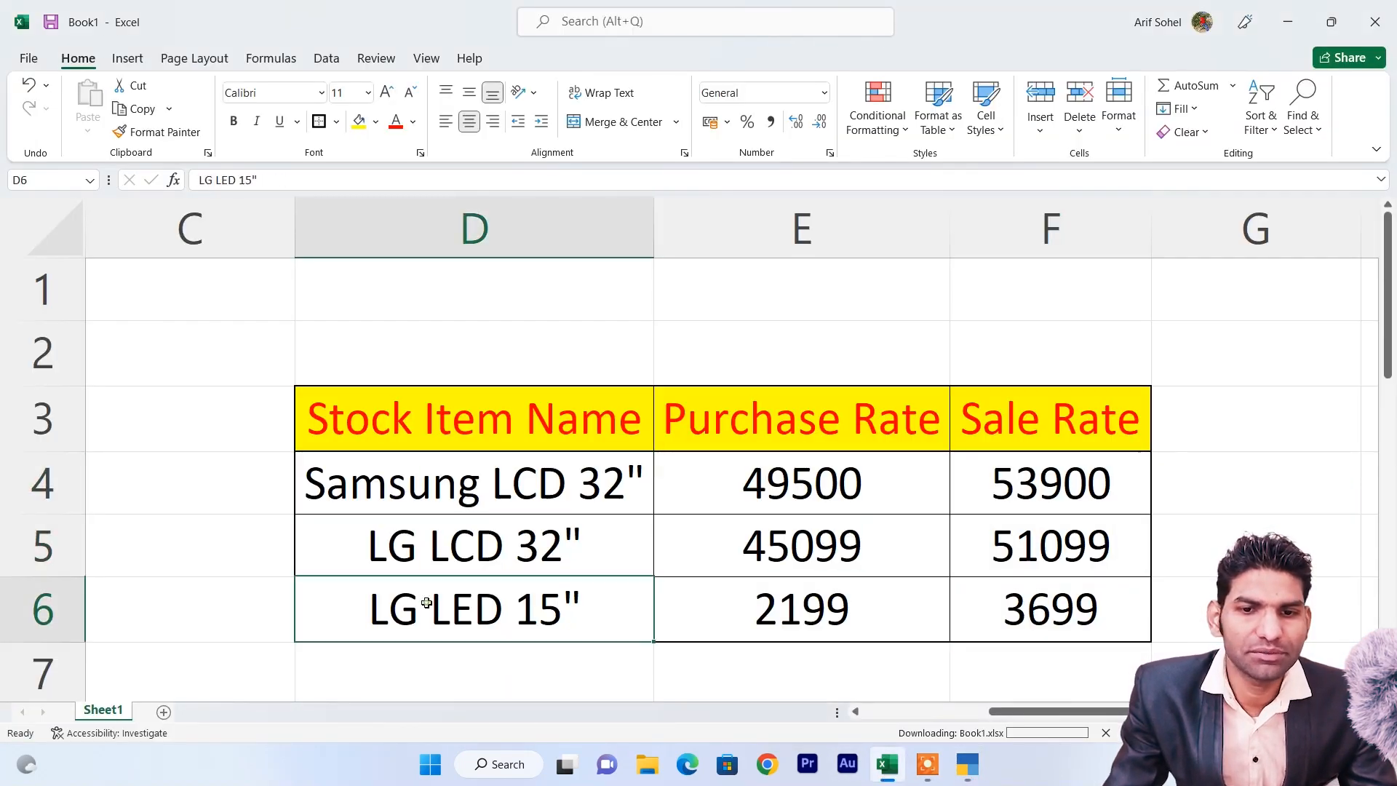
{"action": "left_click", "coordinate": [451, 482]}
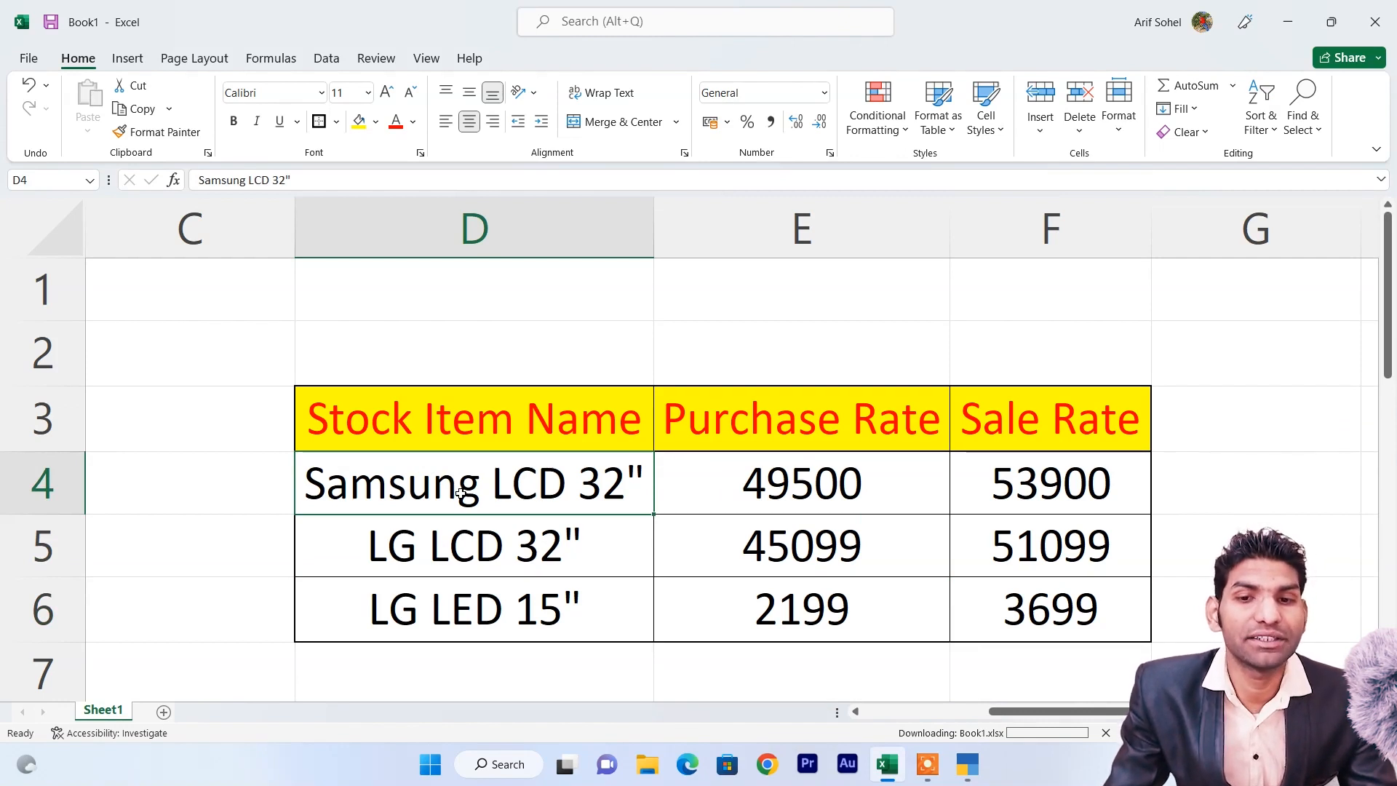
{"action": "key", "text": "alt+Tab"}
Add 450 Samsung LCD 32" at 49,500 and 399 LG LCD 32" to the voucher.
{"action": "type", "text": "sa"}
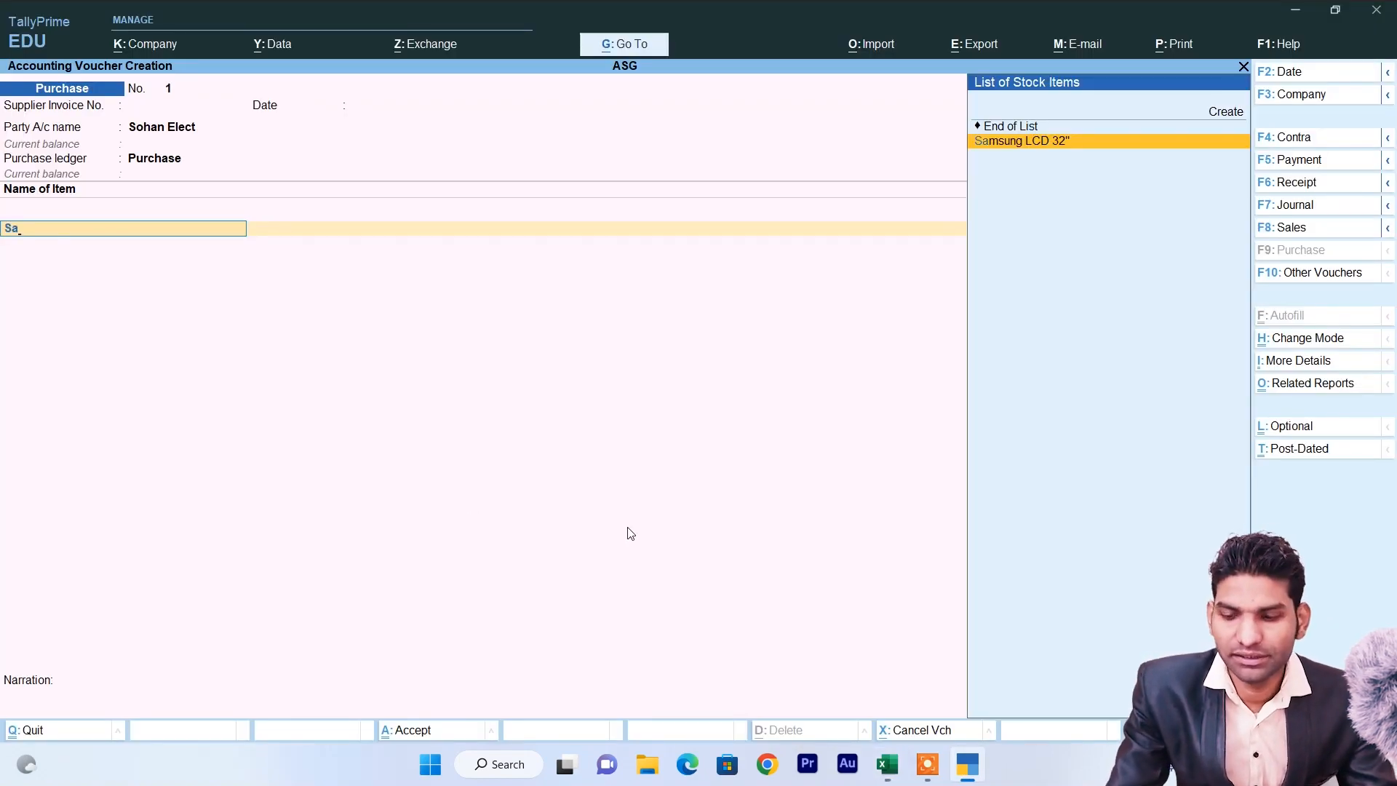
{"action": "key", "text": "Return"}
{"action": "type", "text": "450"}
{"action": "key", "text": "Return"}
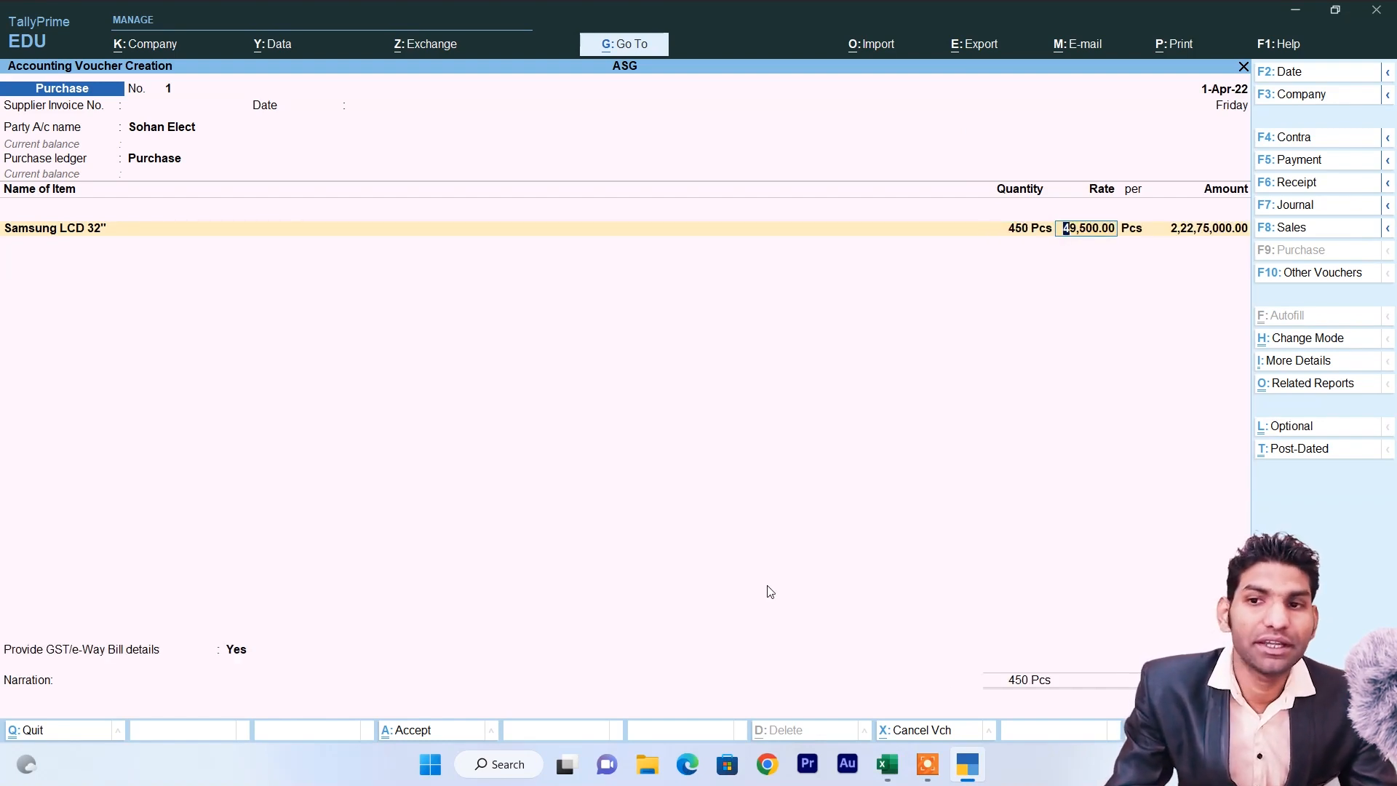
{"action": "key", "text": "Return"}
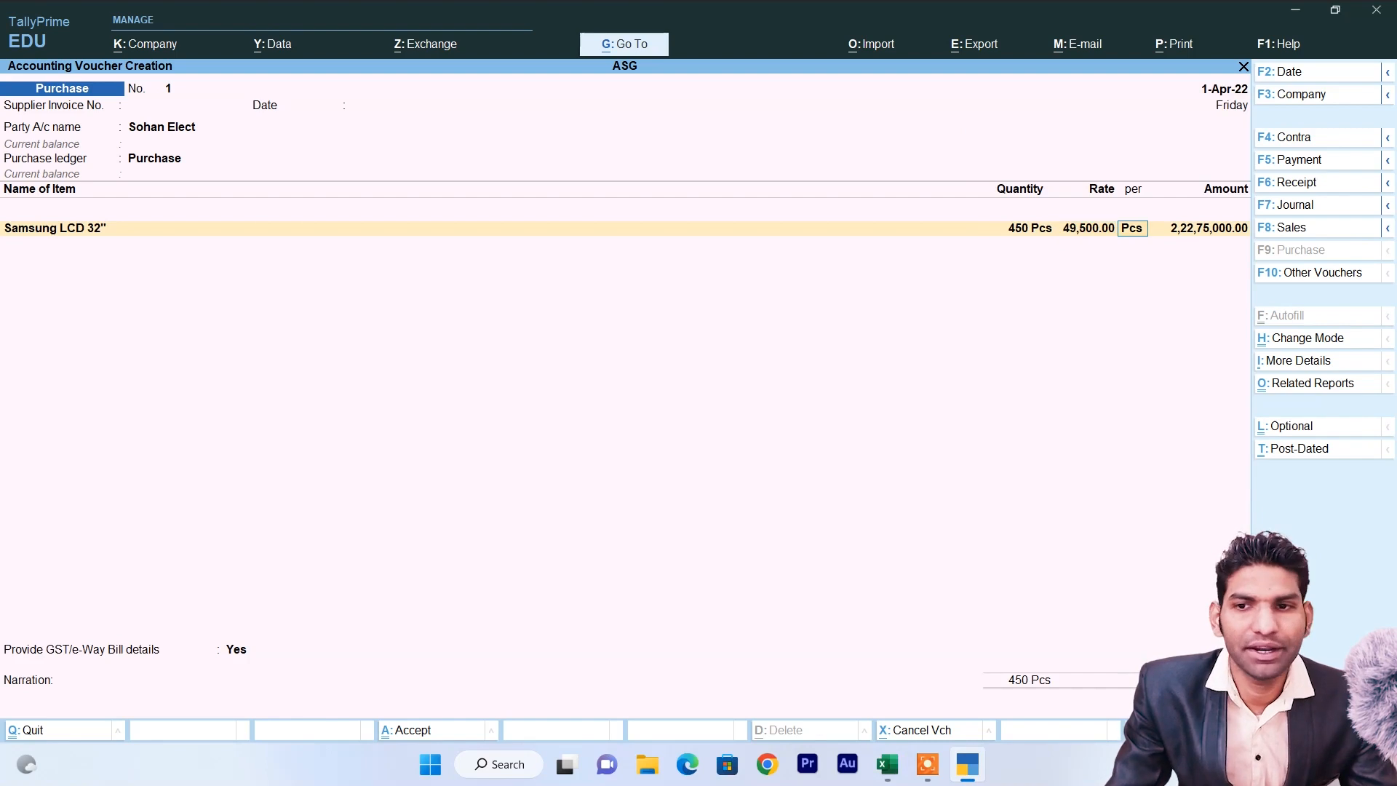
{"action": "key", "text": "Return"}
{"action": "key", "text": "Return"}
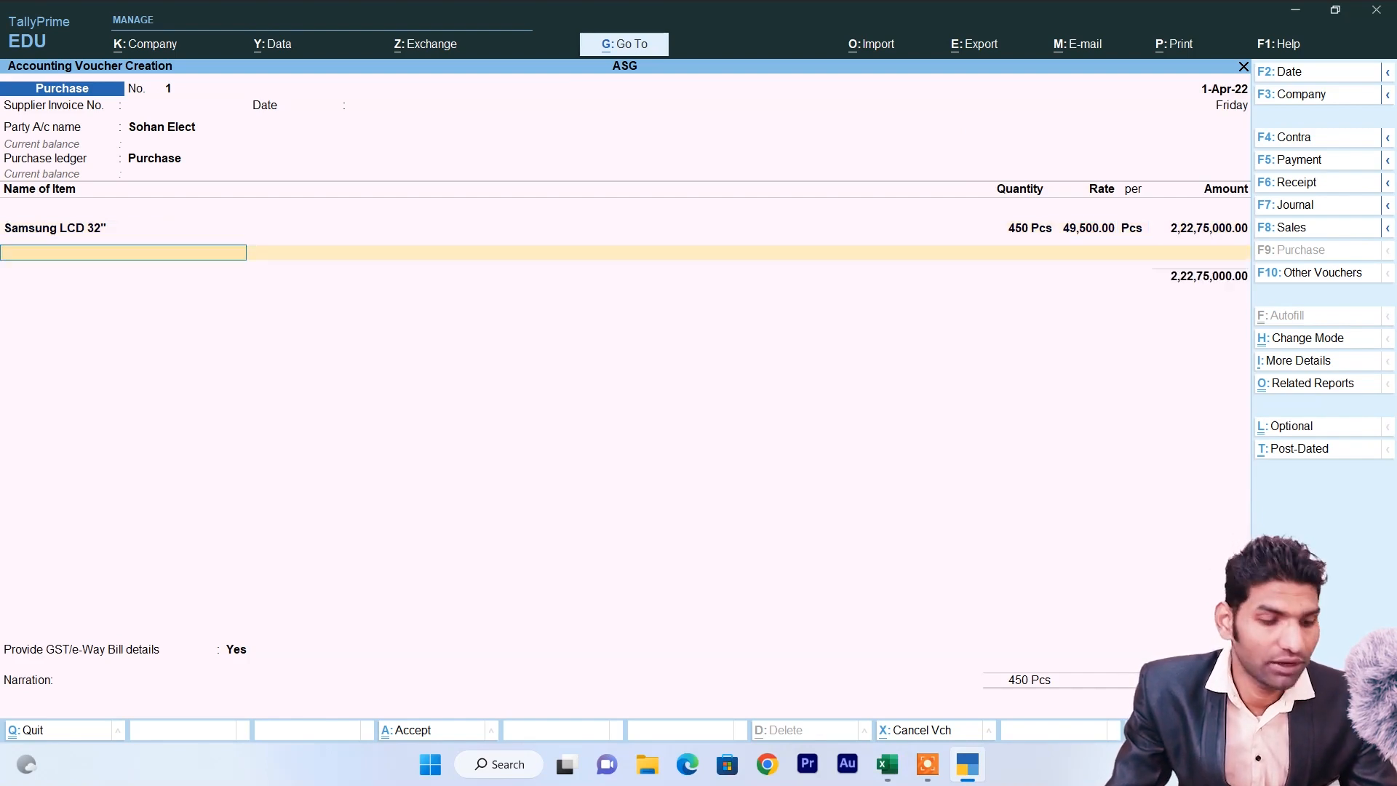
{"action": "type", "text": "S"}
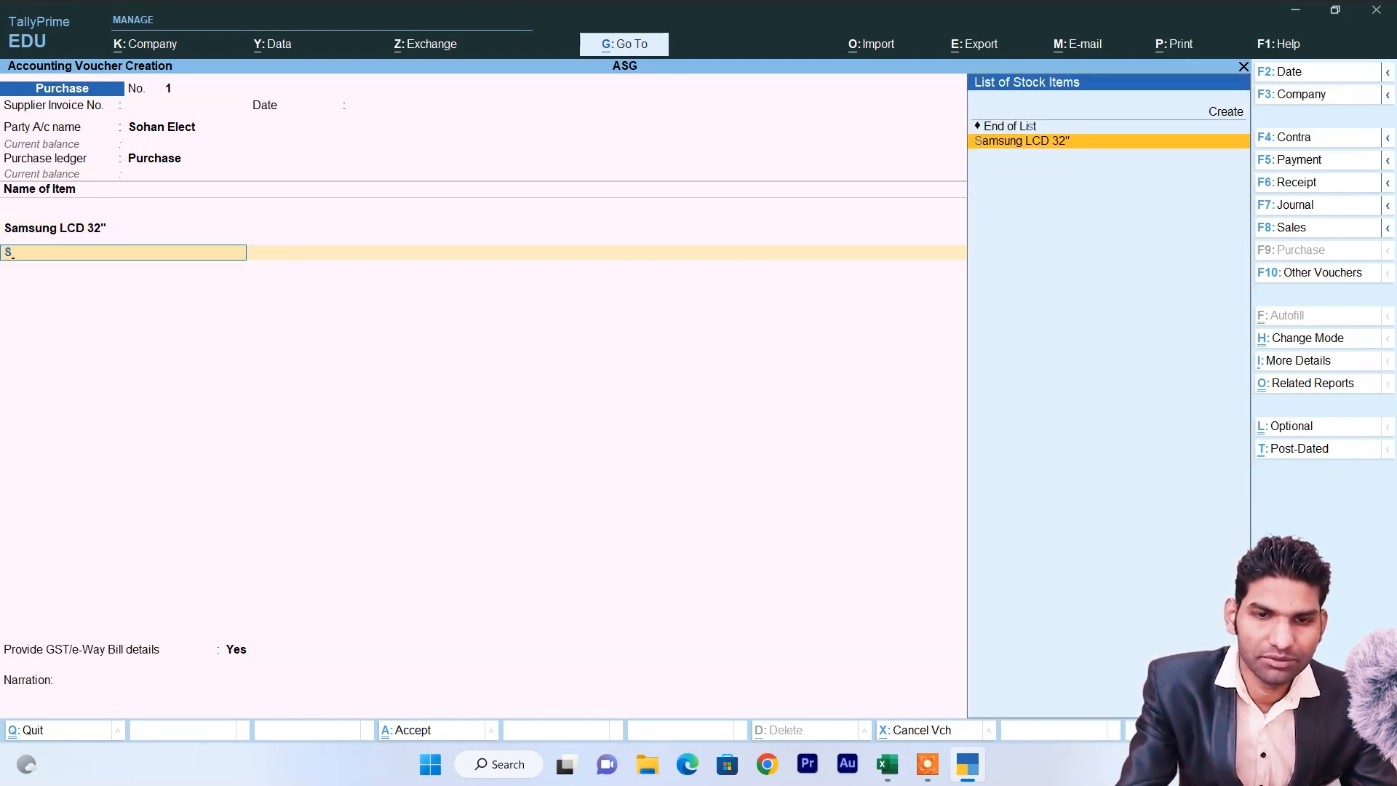
{"action": "key", "text": "BackSpace"}
{"action": "type", "text": "L"}
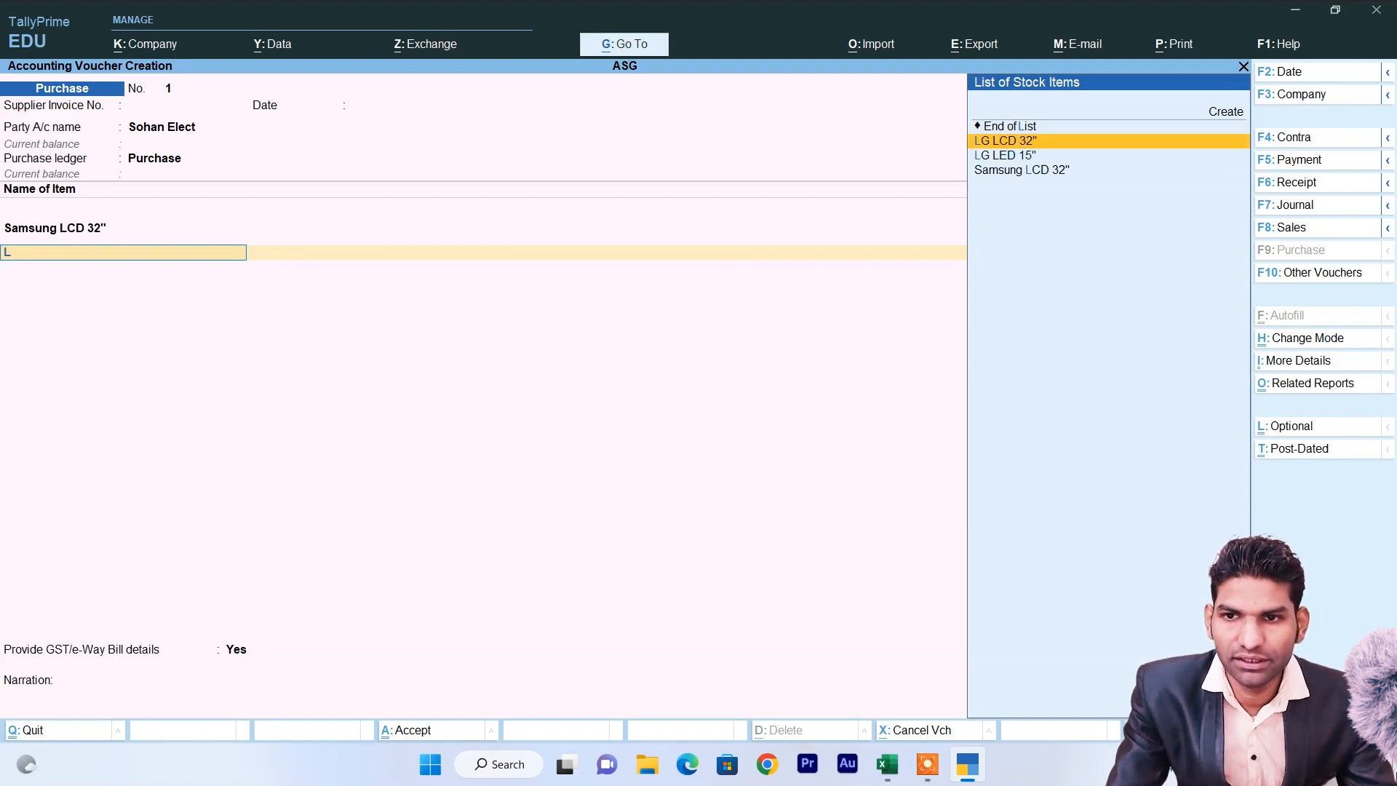
{"action": "key", "text": "Return"}
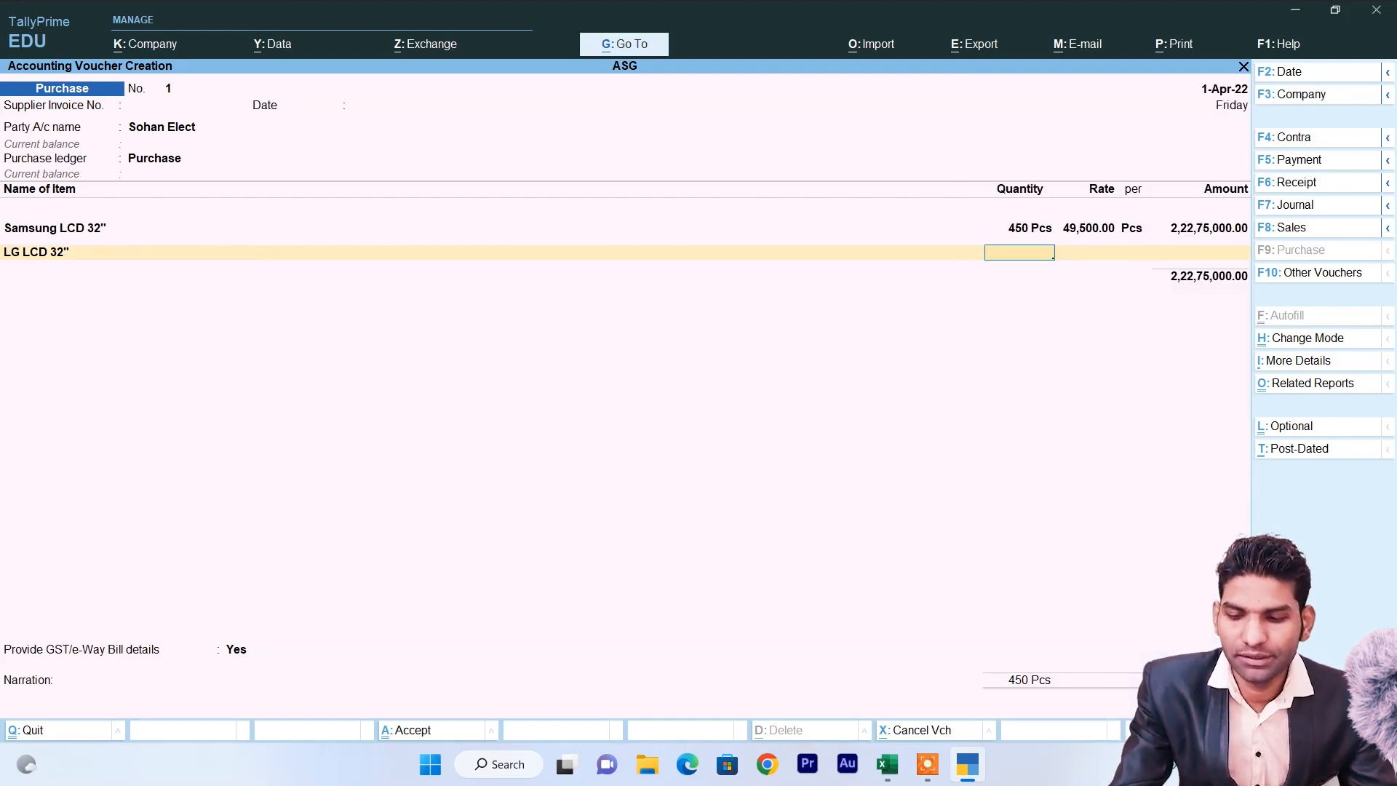
{"action": "type", "text": "399"}
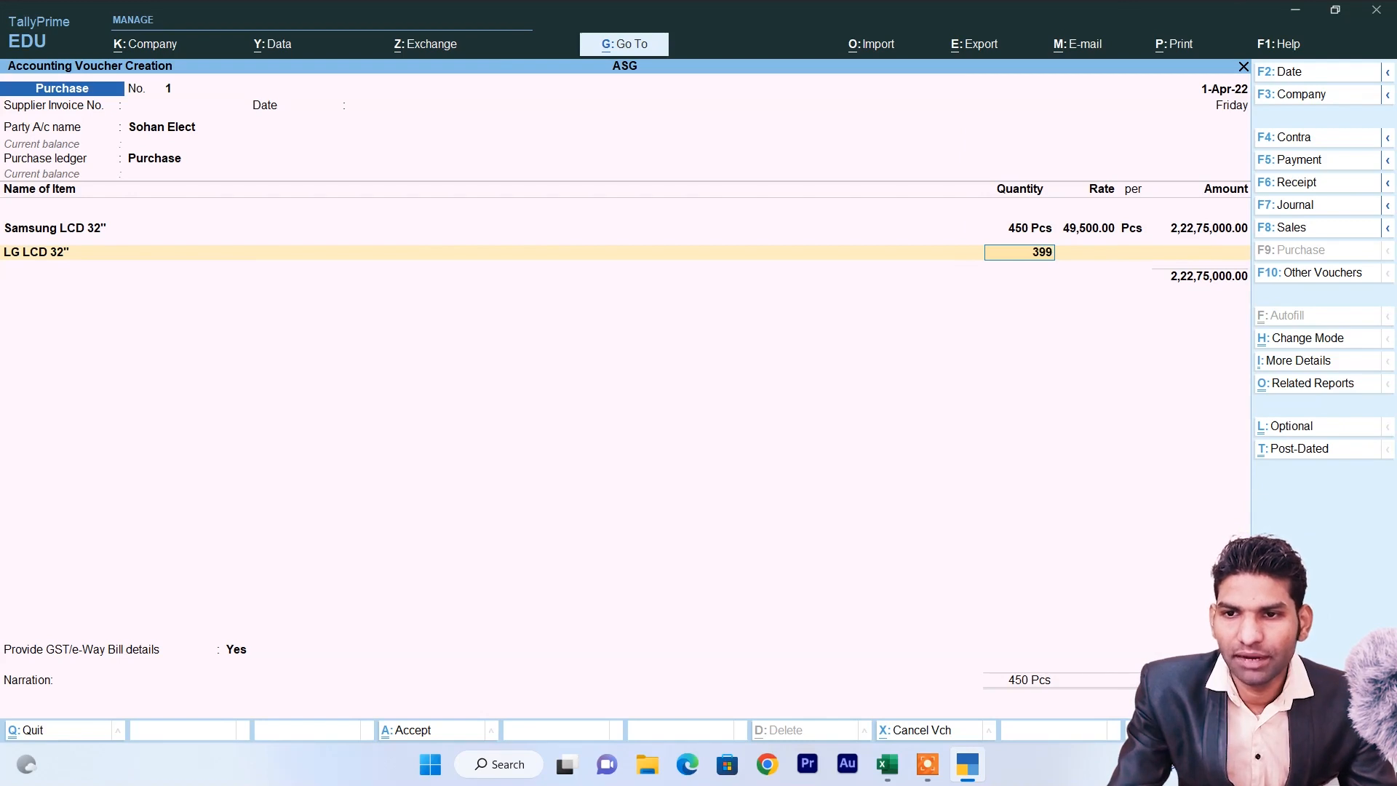
{"action": "key", "text": "Return"}
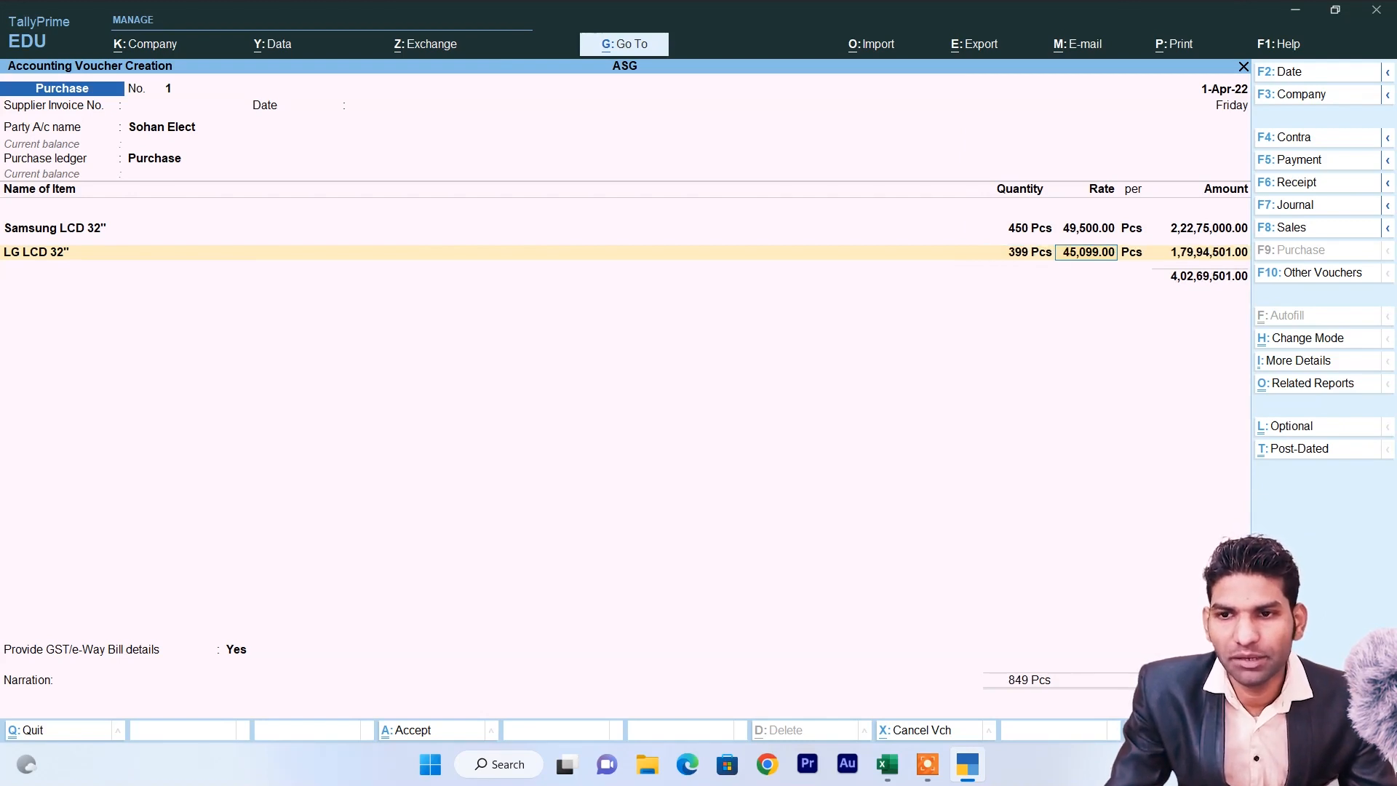
{"action": "key", "text": "Return"}
{"action": "key", "text": "Return"}
{"action": "key", "text": "Return"}
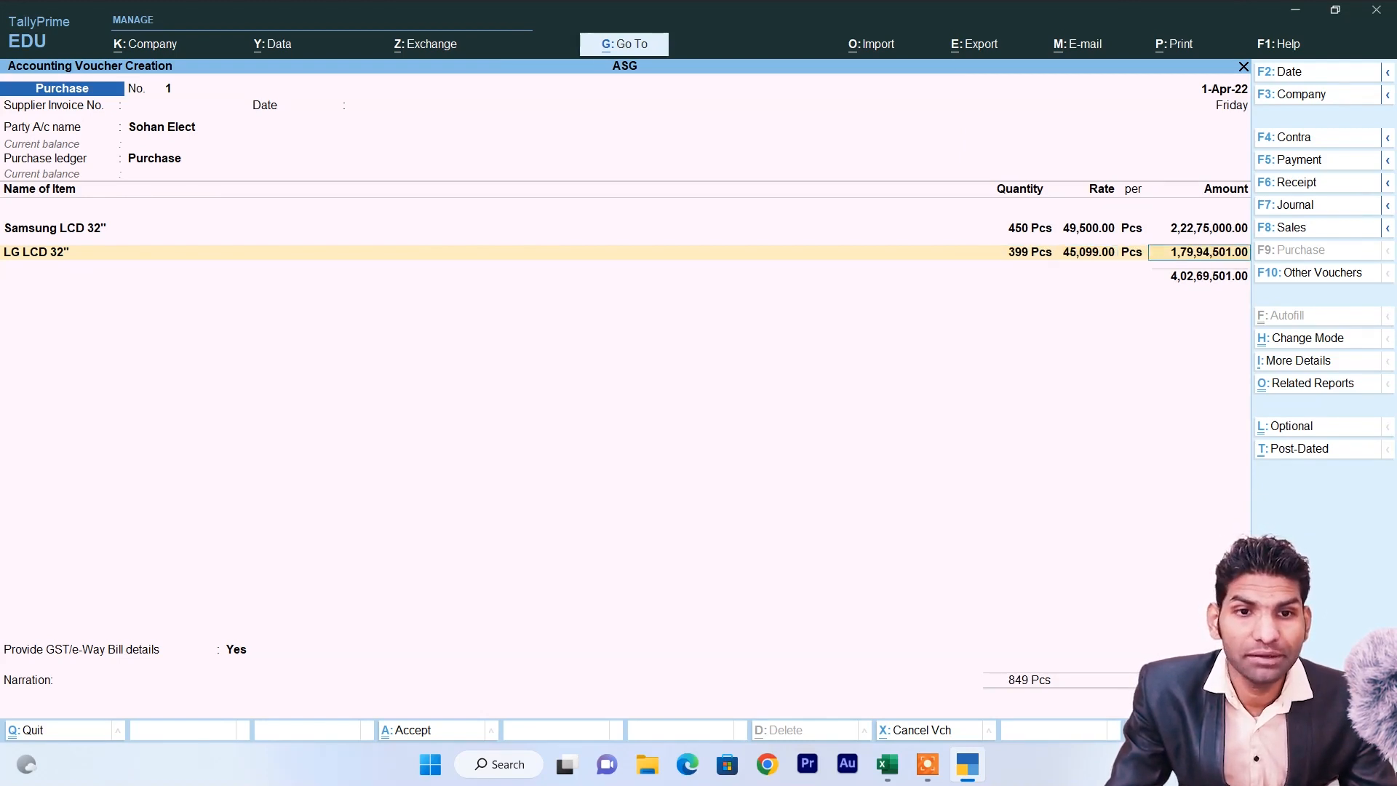
Add 1,022 LG LED 15" at 2,199, accept the e-way bill details, and save.
{"action": "type", "text": "L"}
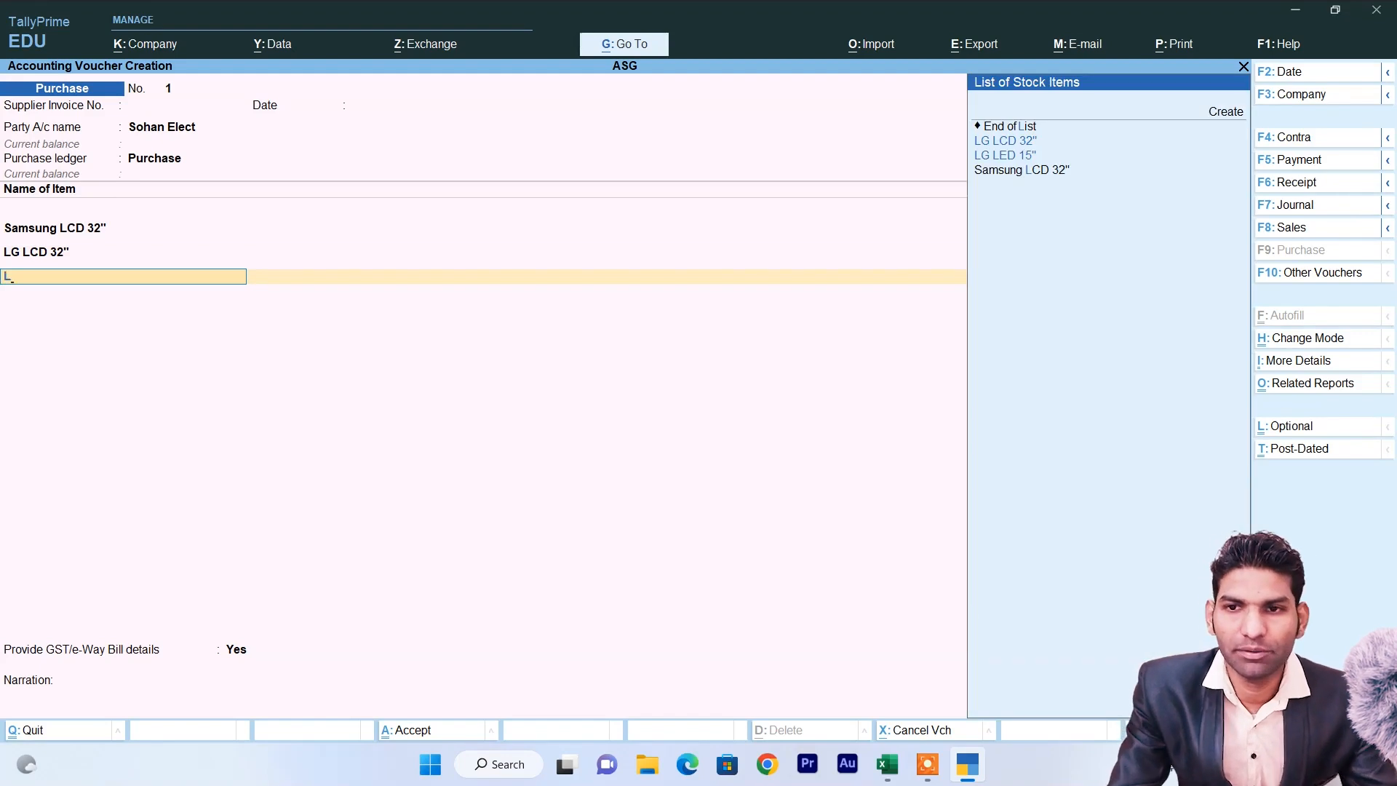
{"action": "key", "text": "Down"}
{"action": "key", "text": "Return"}
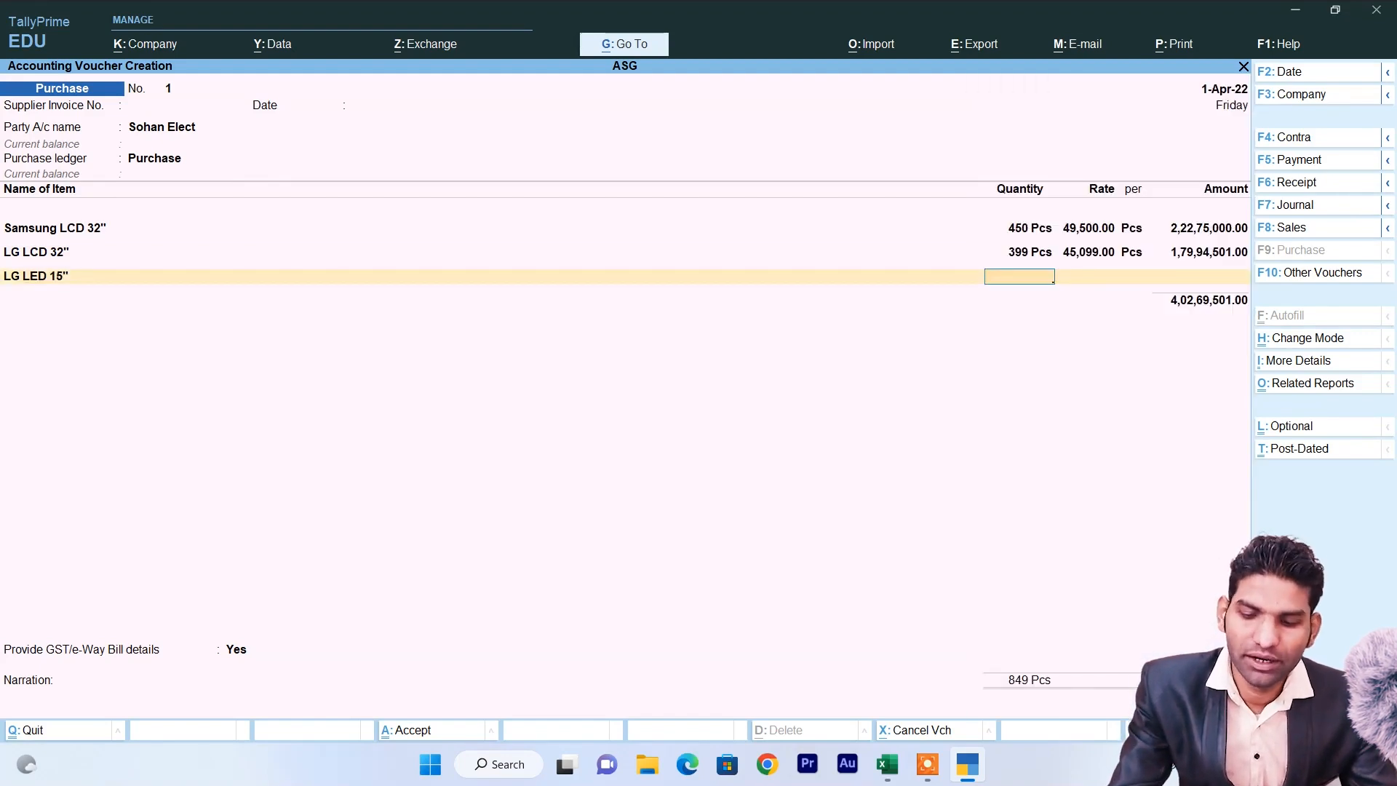
{"action": "type", "text": "1022"}
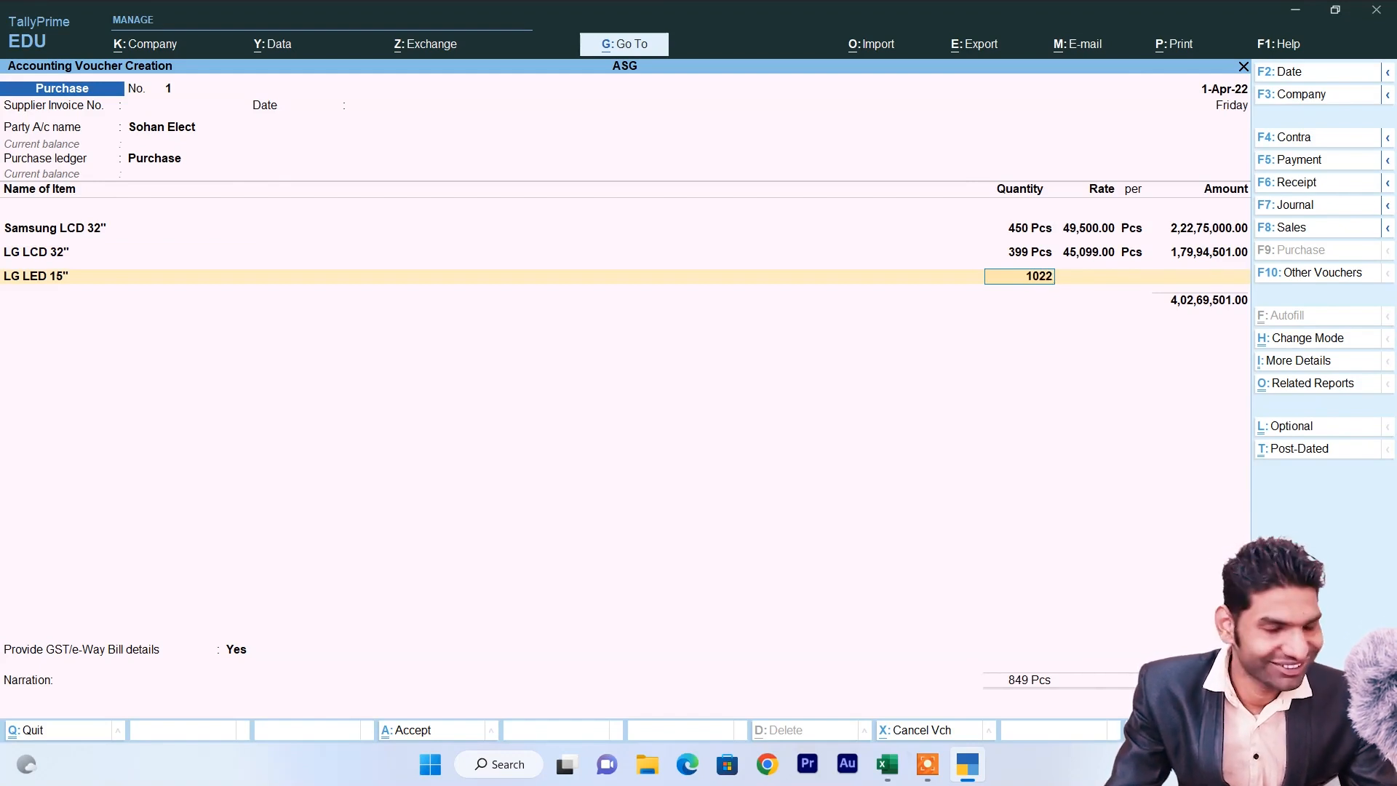
{"action": "key", "text": "Return"}
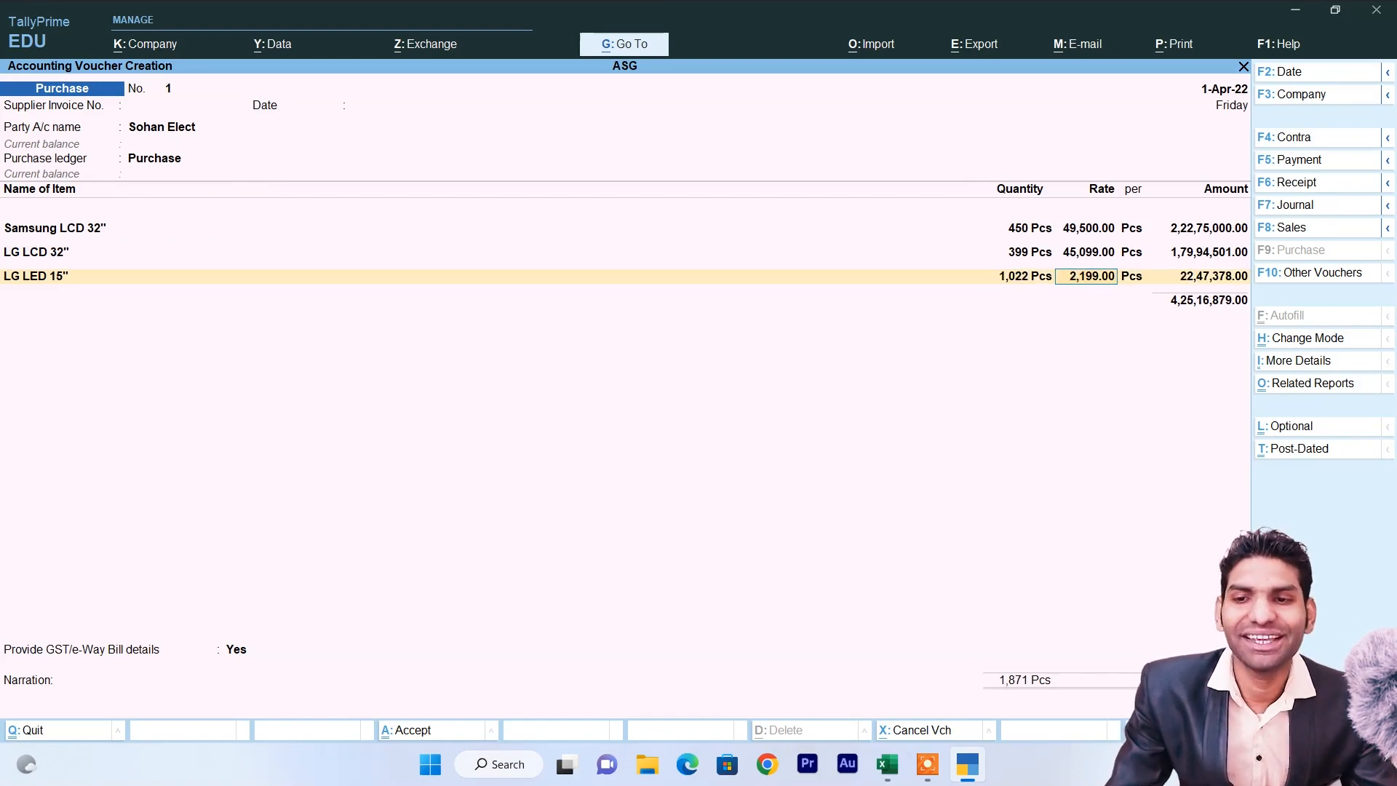
{"action": "key", "text": "Return"}
{"action": "key", "text": "Return"}
{"action": "key", "text": "Return"}
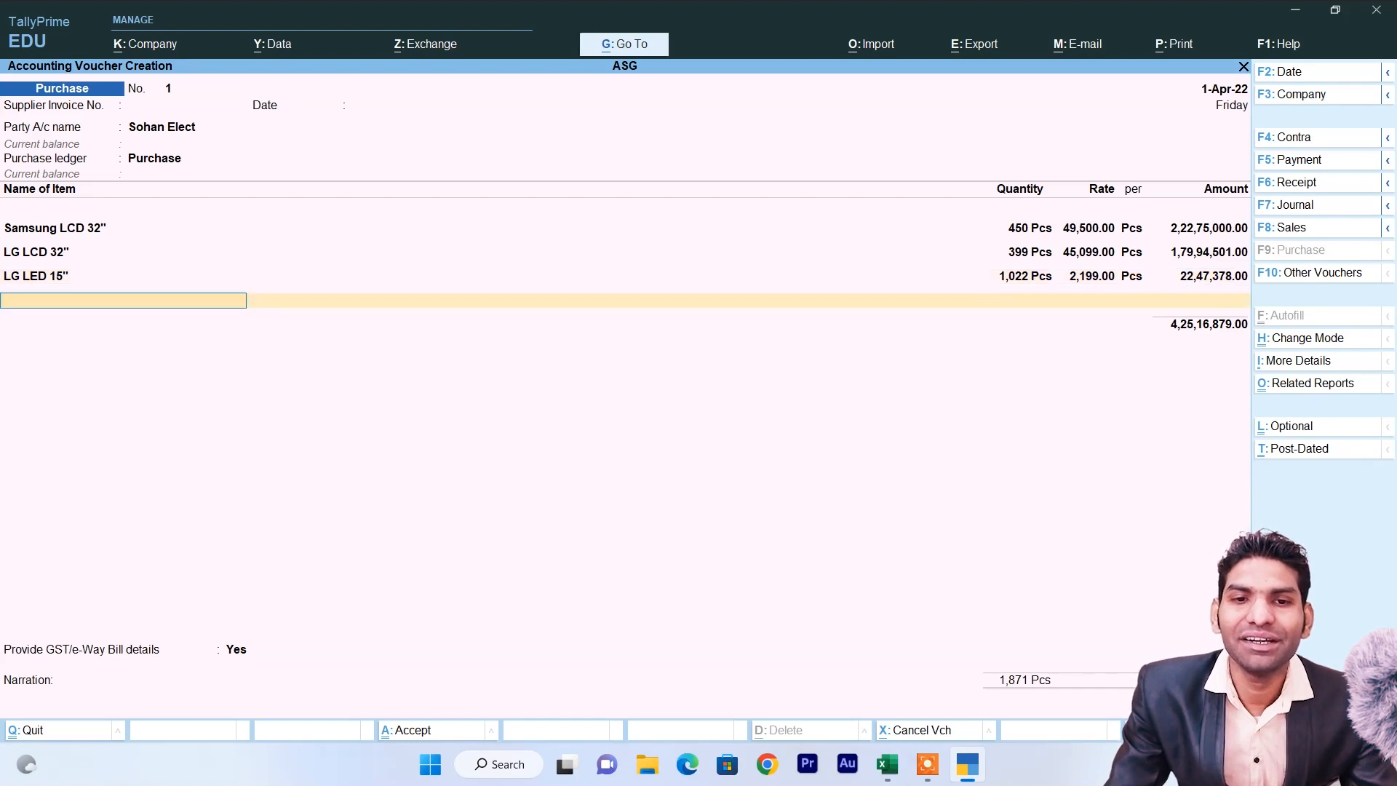
{"action": "key", "text": "Return"}
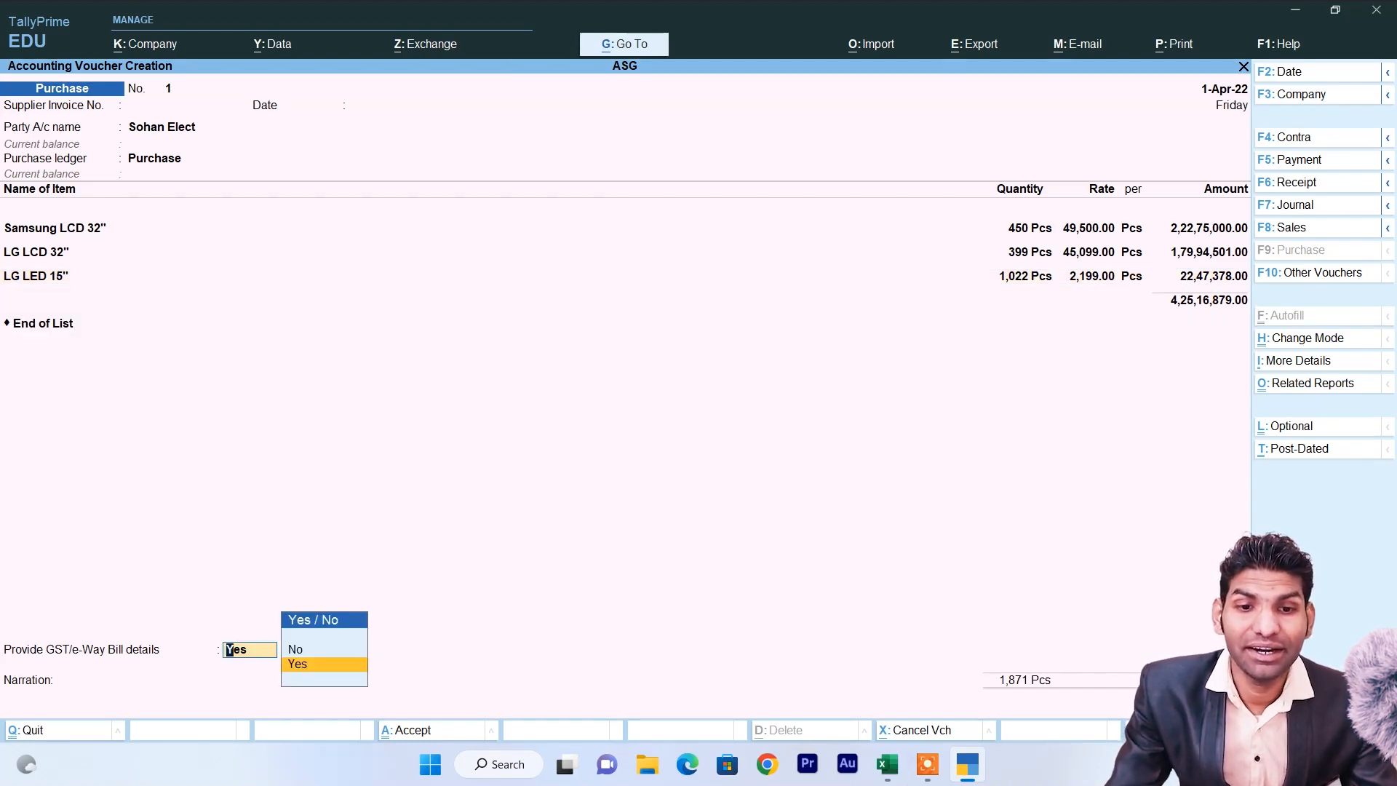
{"action": "key", "text": "Return"}
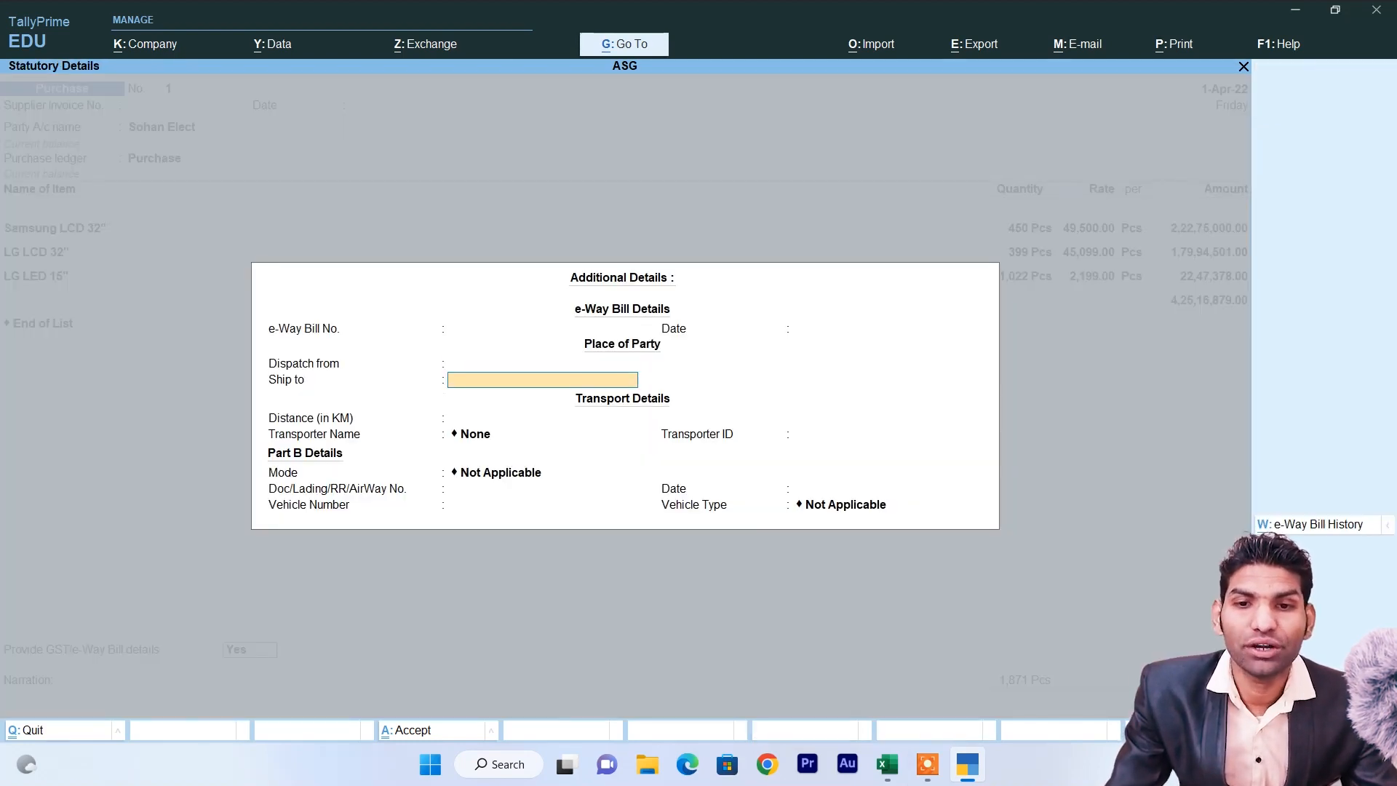
{"action": "key", "text": "ctrl+a"}
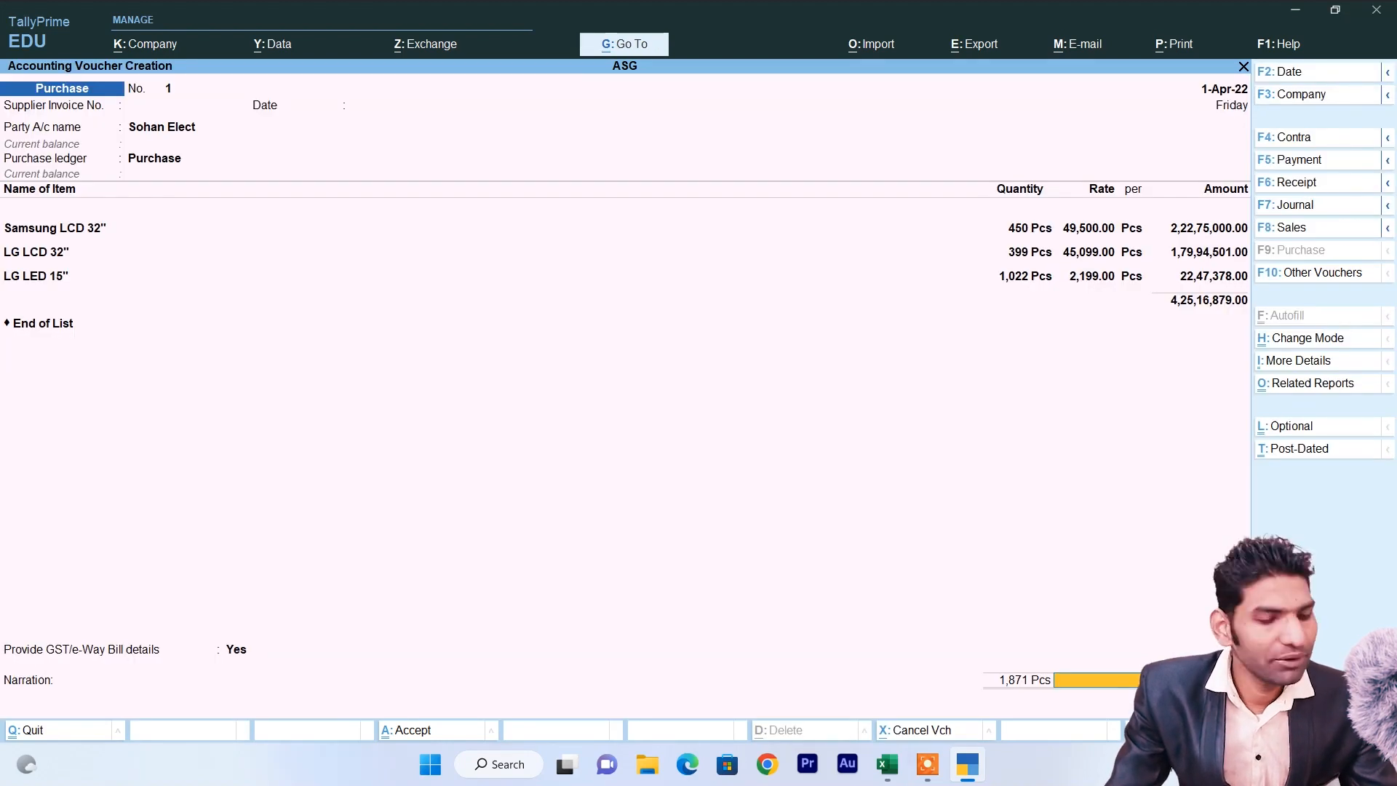
{"action": "key", "text": "ctrl+a"}
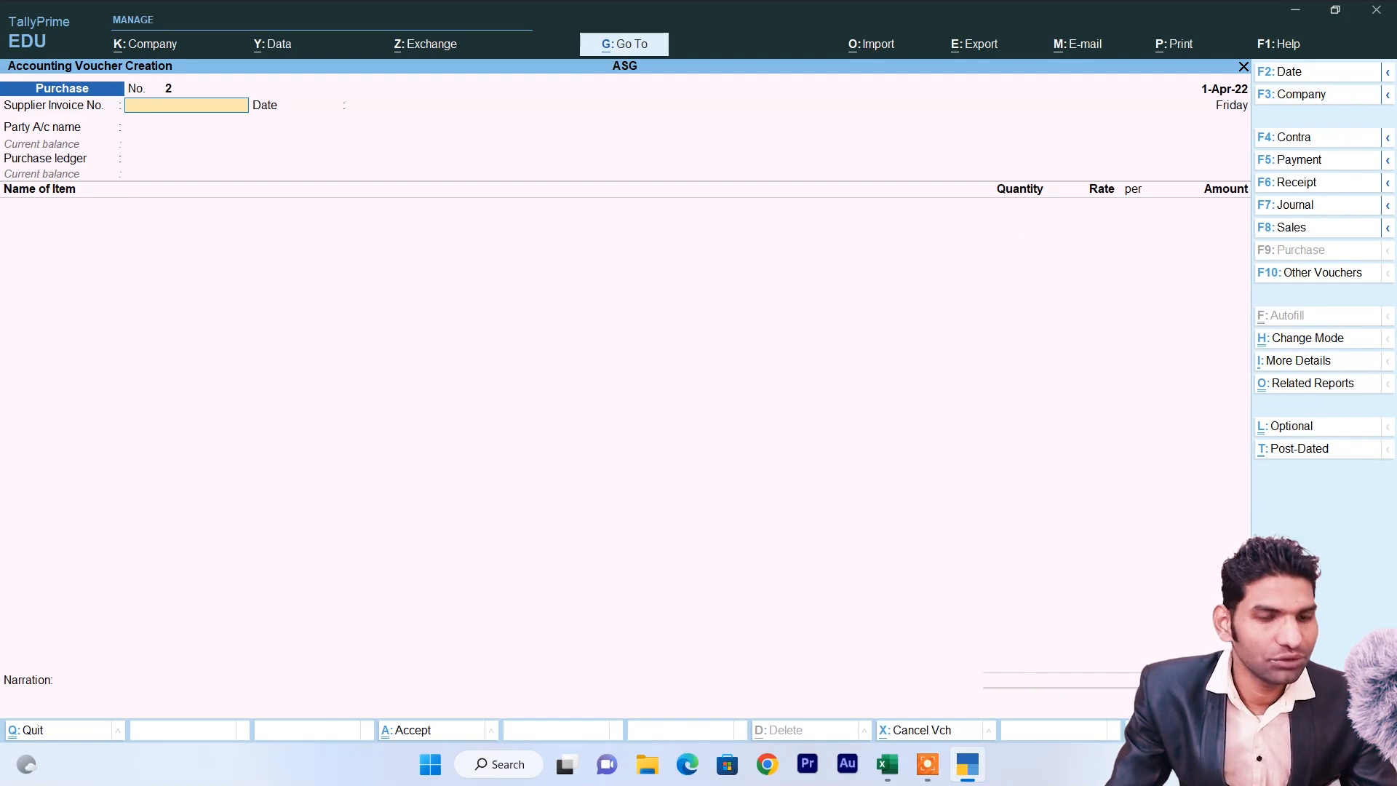
In Purchase voucher No. 2, choose Cash as party account and begin a new party ledger.
{"action": "key", "text": "Return"}
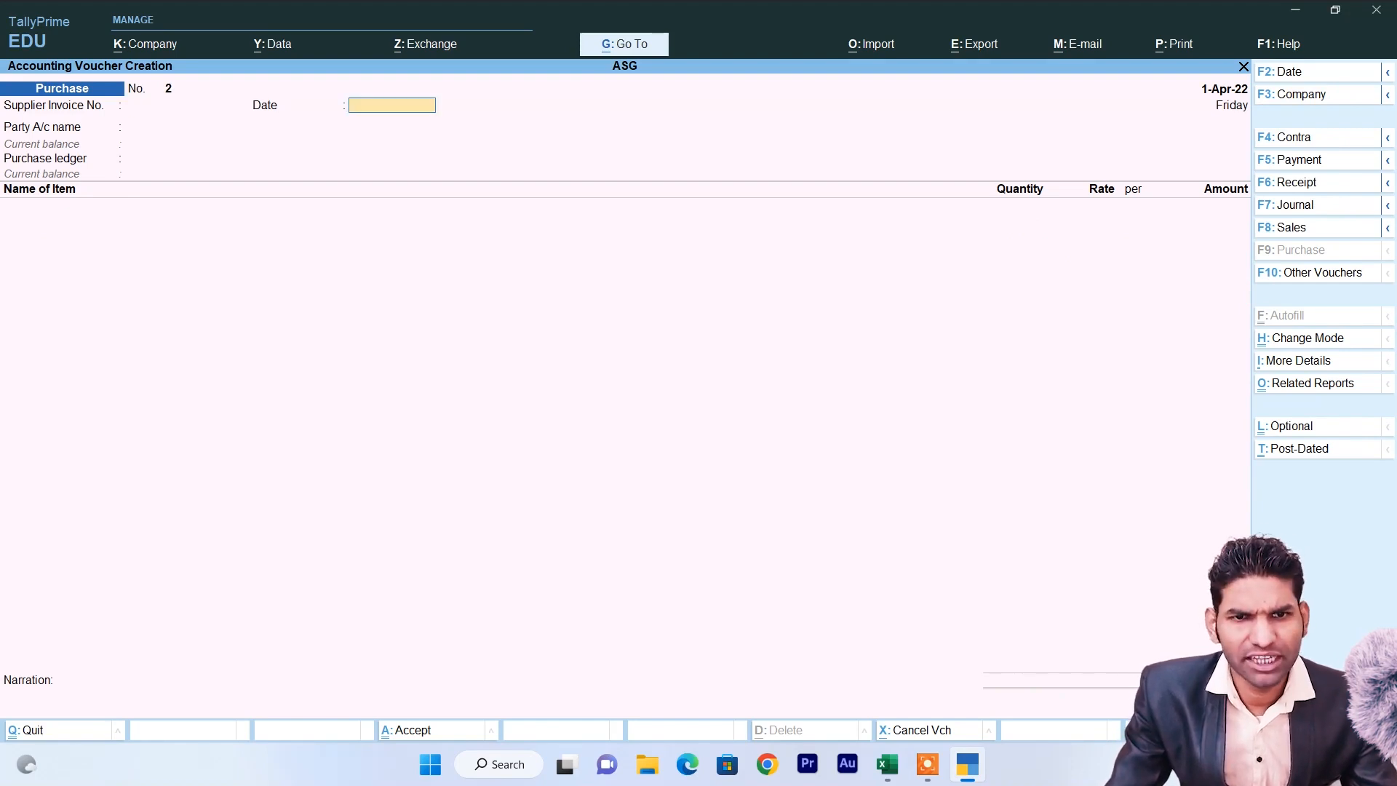
{"action": "key", "text": "Return"}
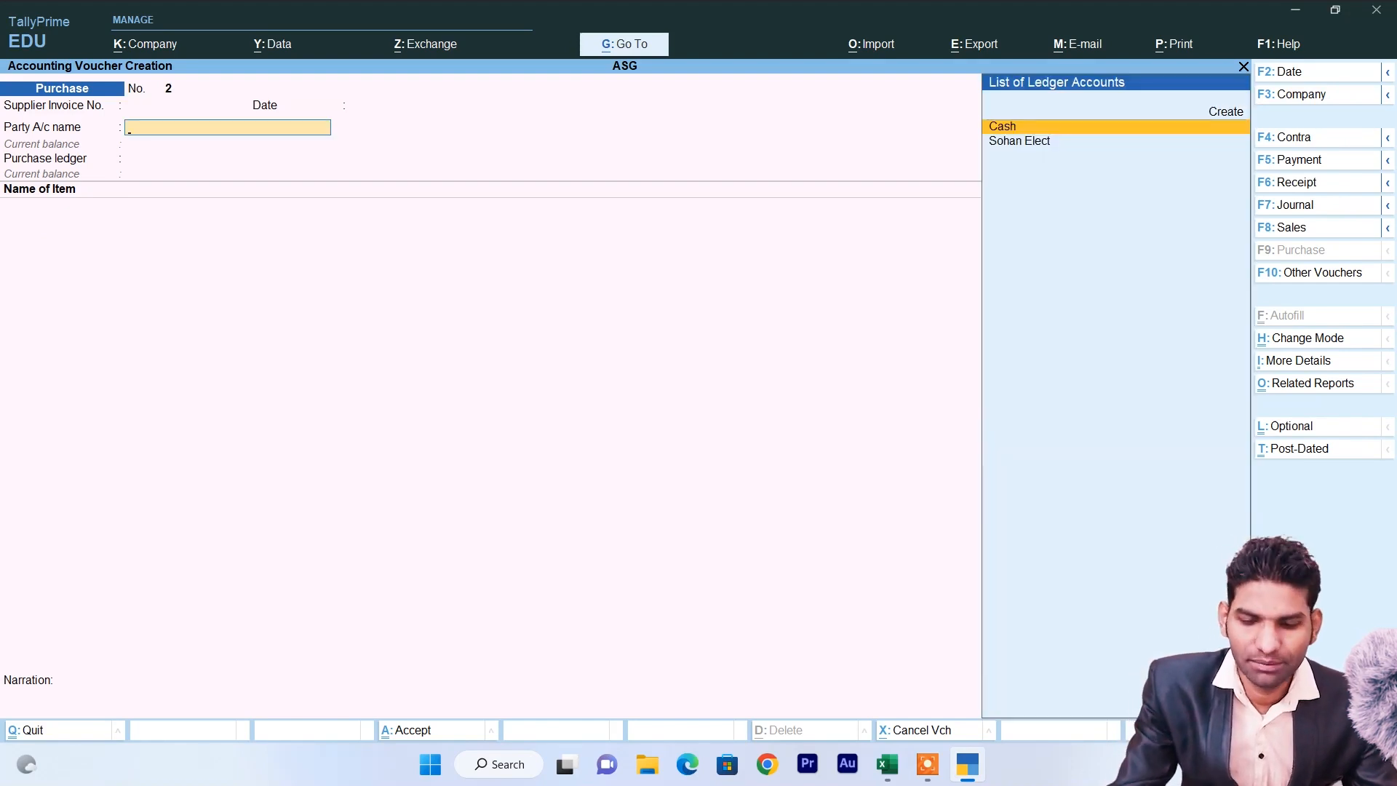
{"action": "key", "text": "Return"}
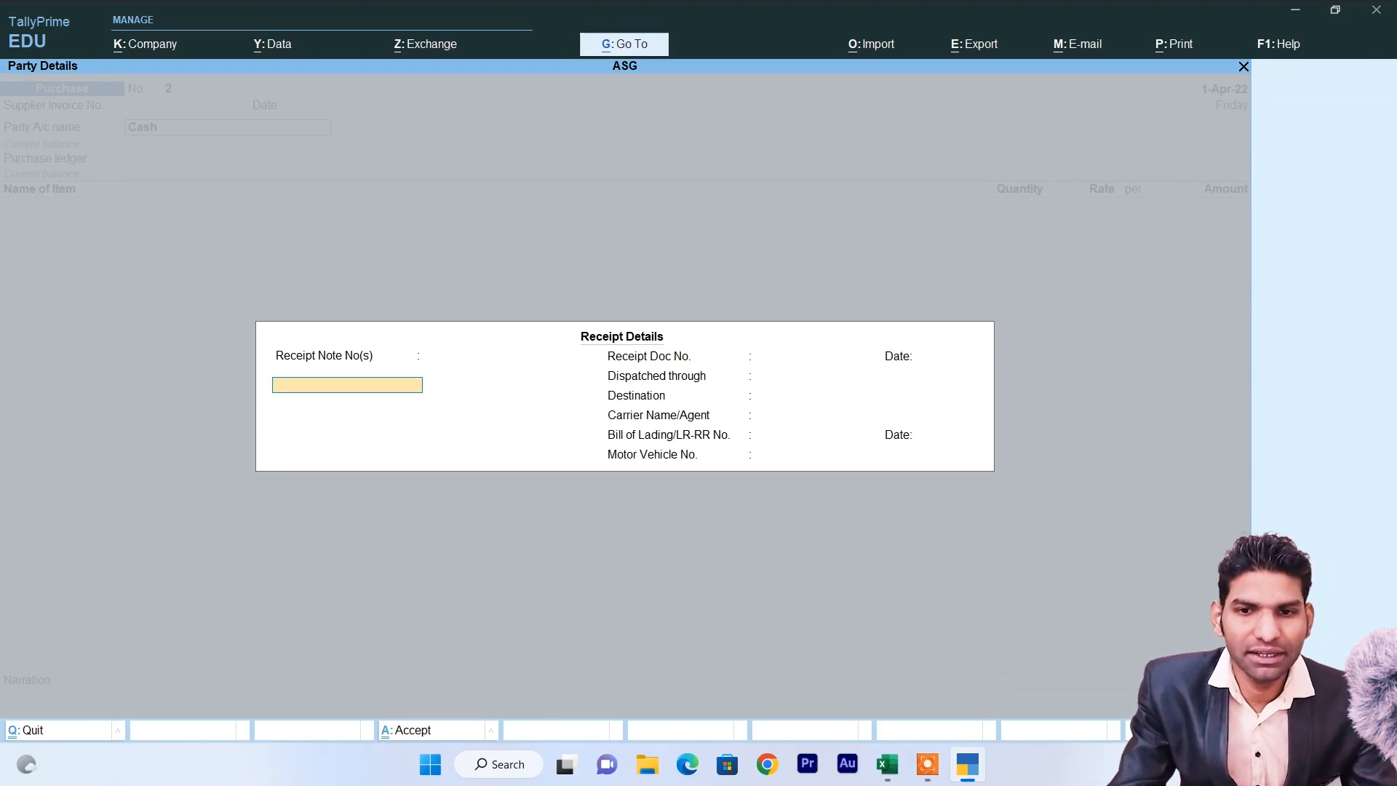
{"action": "key", "text": "Return"}
{"action": "key", "text": "Return"}
{"action": "key", "text": "Return"}
{"action": "key", "text": "Return"}
{"action": "key", "text": "Return"}
{"action": "key", "text": "Return"}
{"action": "key", "text": "Return"}
{"action": "key", "text": "Return"}
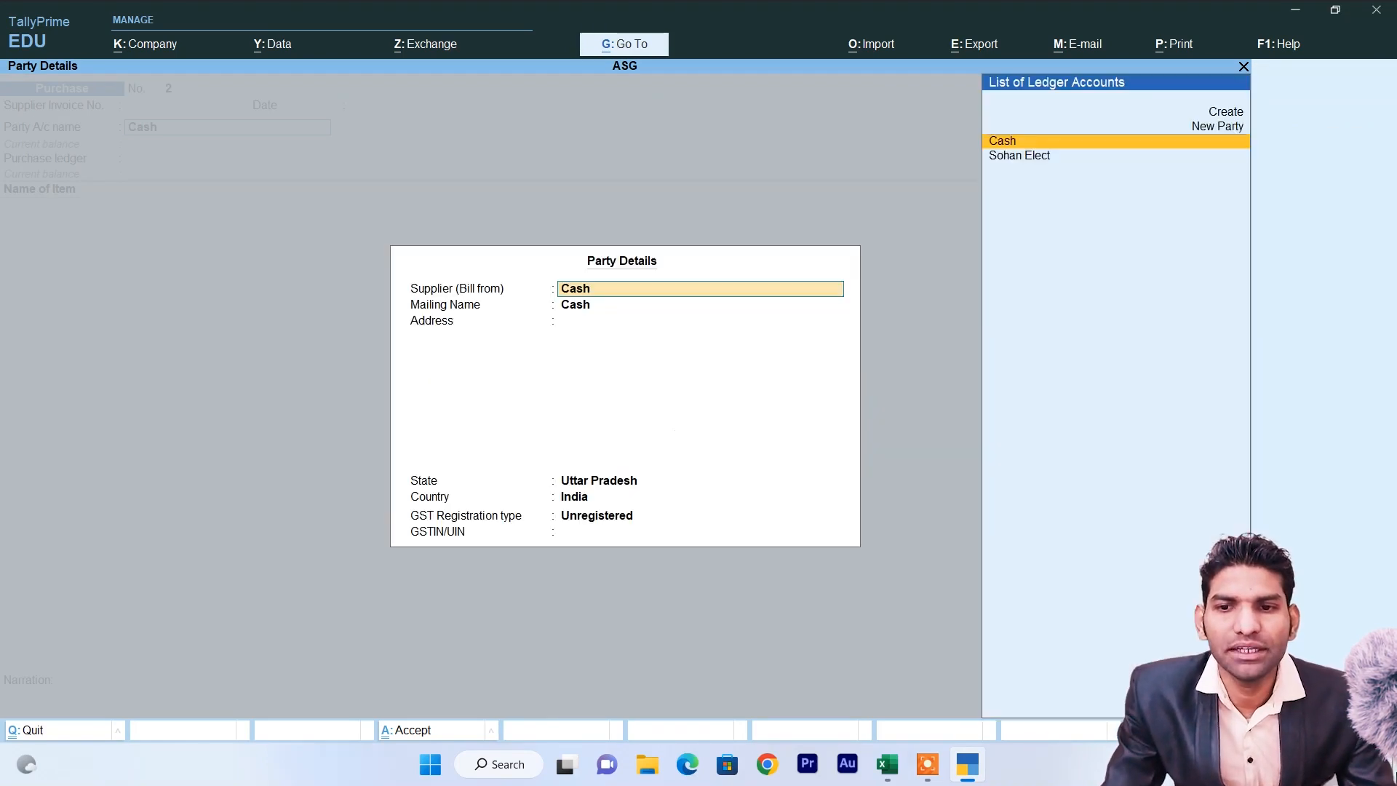
{"action": "key", "text": "Up"}
{"action": "key", "text": "Up"}
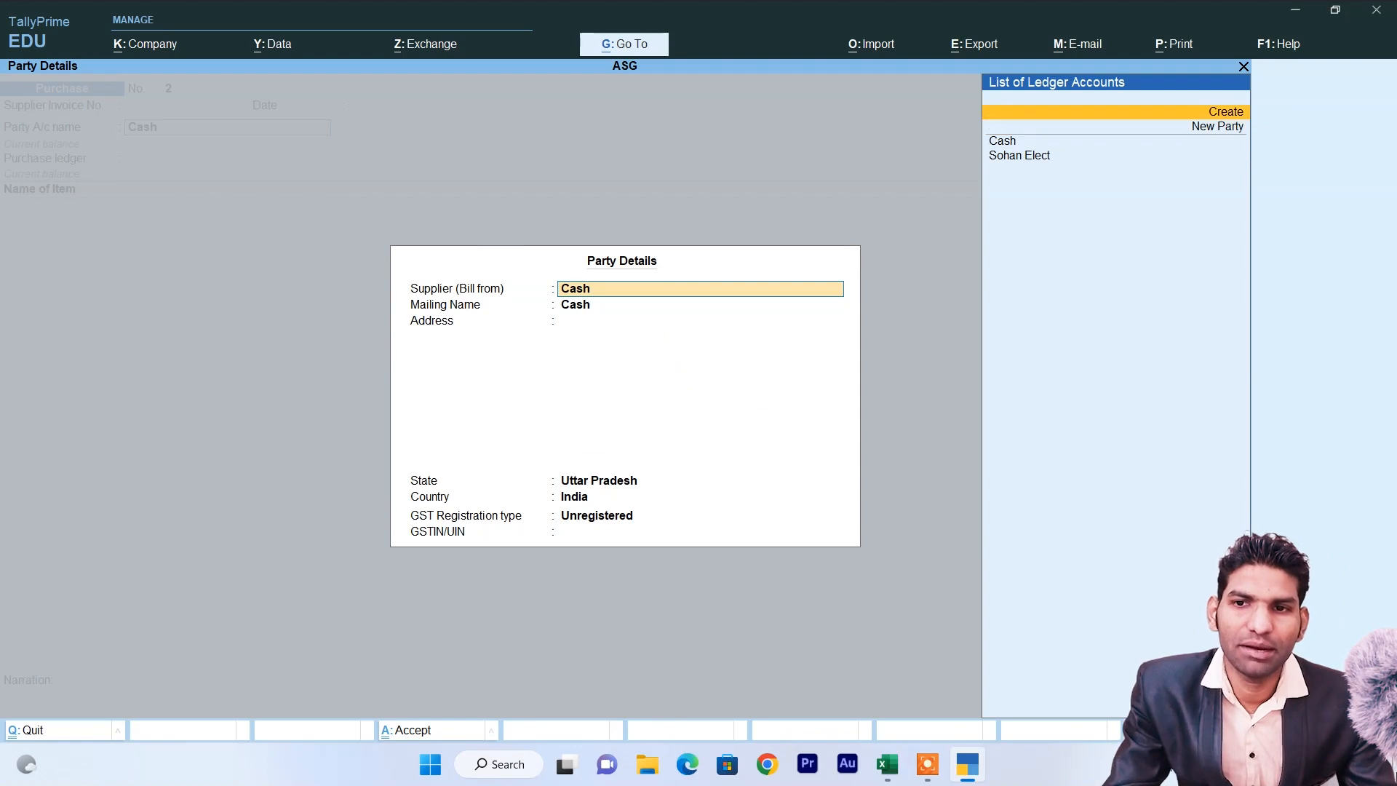
{"action": "key", "text": "Return"}
Create the customer's ledger under Sundry Debtors, save it, and keep Purchase as purchase ledger.
{"action": "type", "text": "Vikash"}
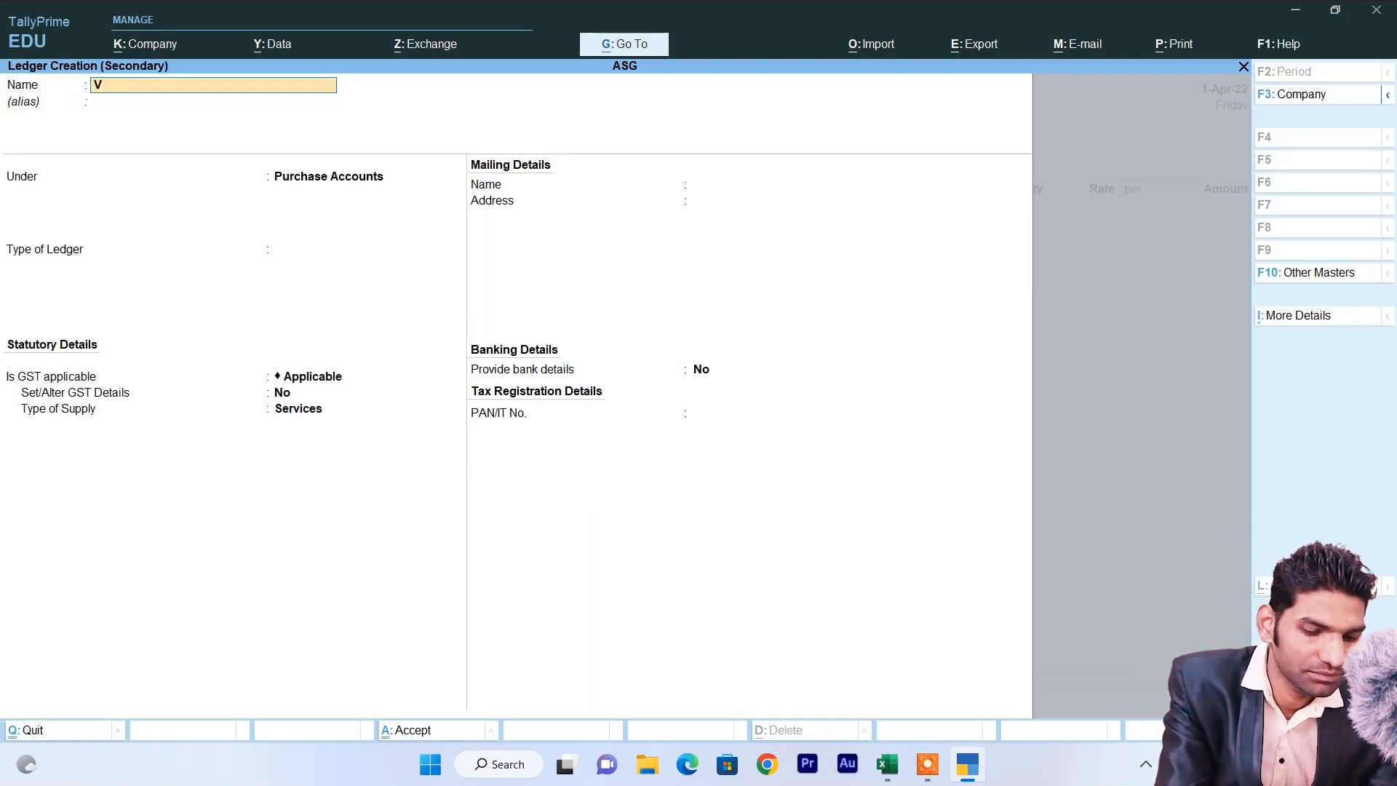
{"action": "key", "text": "Return"}
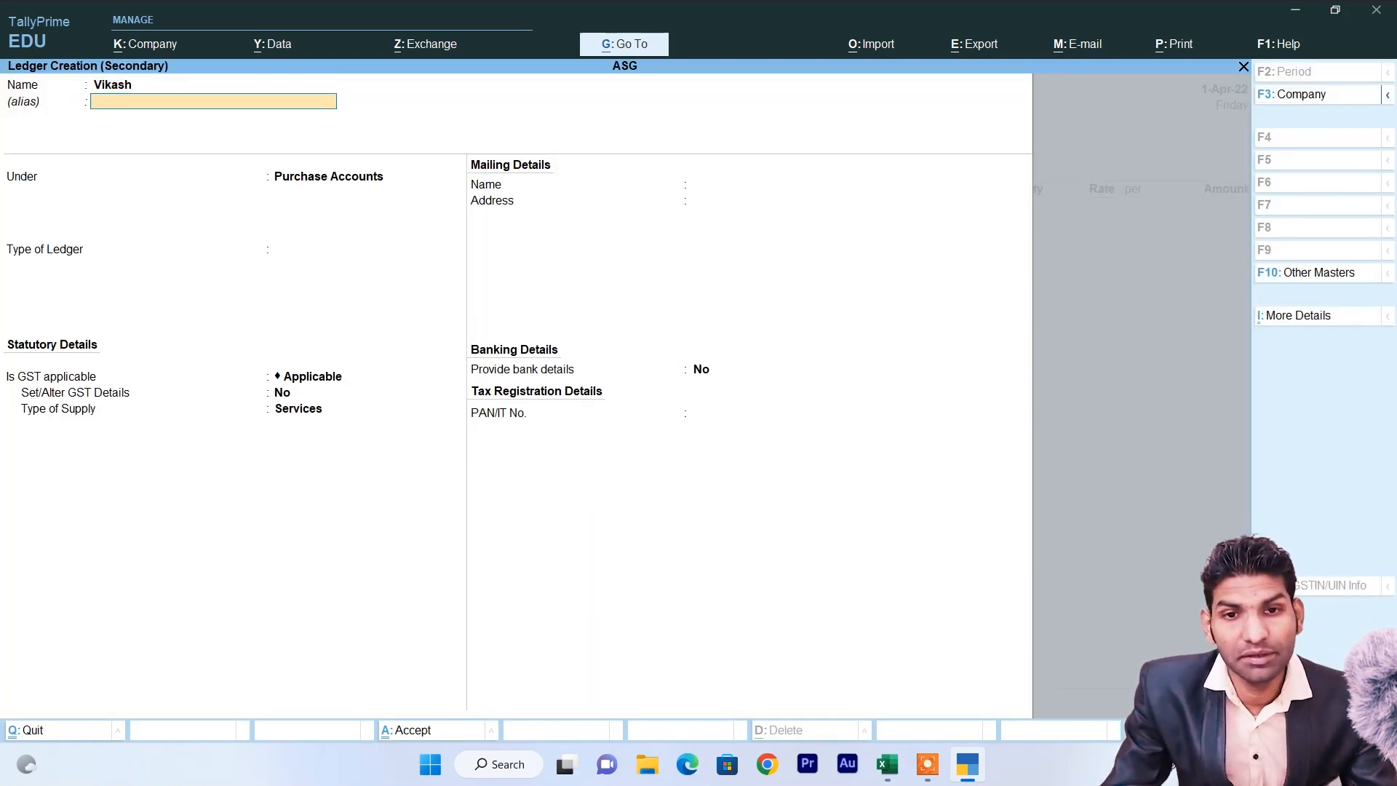
{"action": "key", "text": "Return"}
{"action": "key", "text": "Down"}
{"action": "key", "text": "Down"}
{"action": "key", "text": "Down"}
{"action": "key", "text": "Down"}
{"action": "key", "text": "Down"}
{"action": "key", "text": "Down"}
{"action": "key", "text": "Down"}
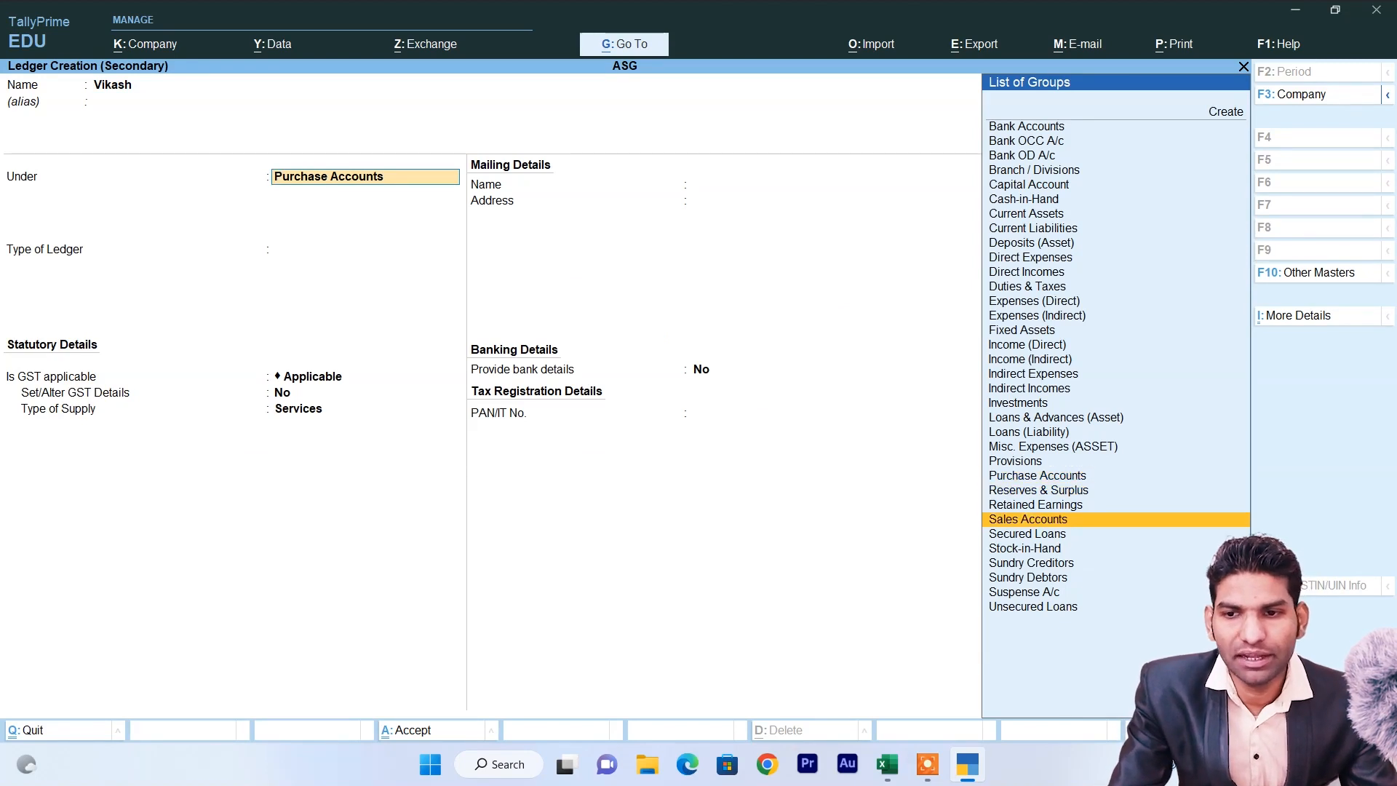
{"action": "key", "text": "Return"}
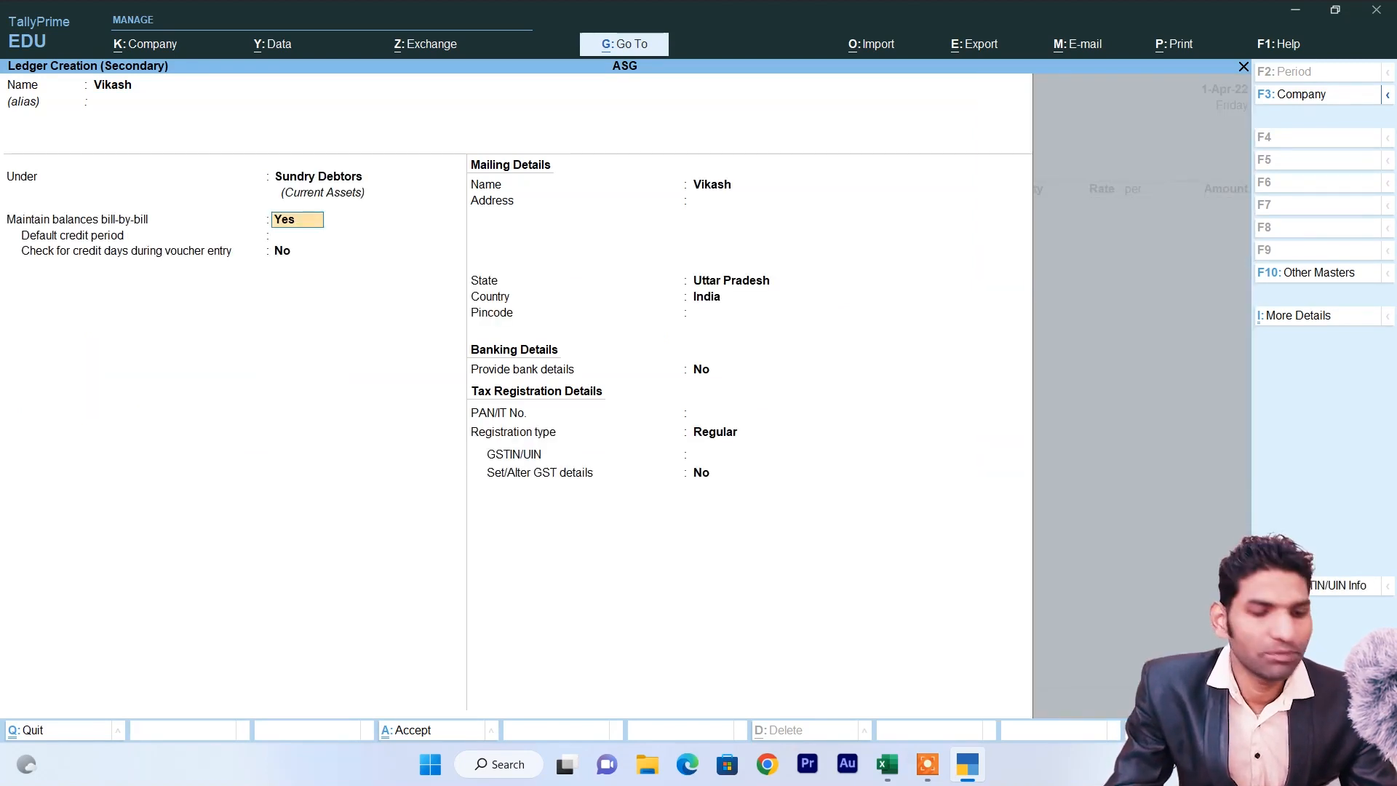
{"action": "key", "text": "ctrl+a"}
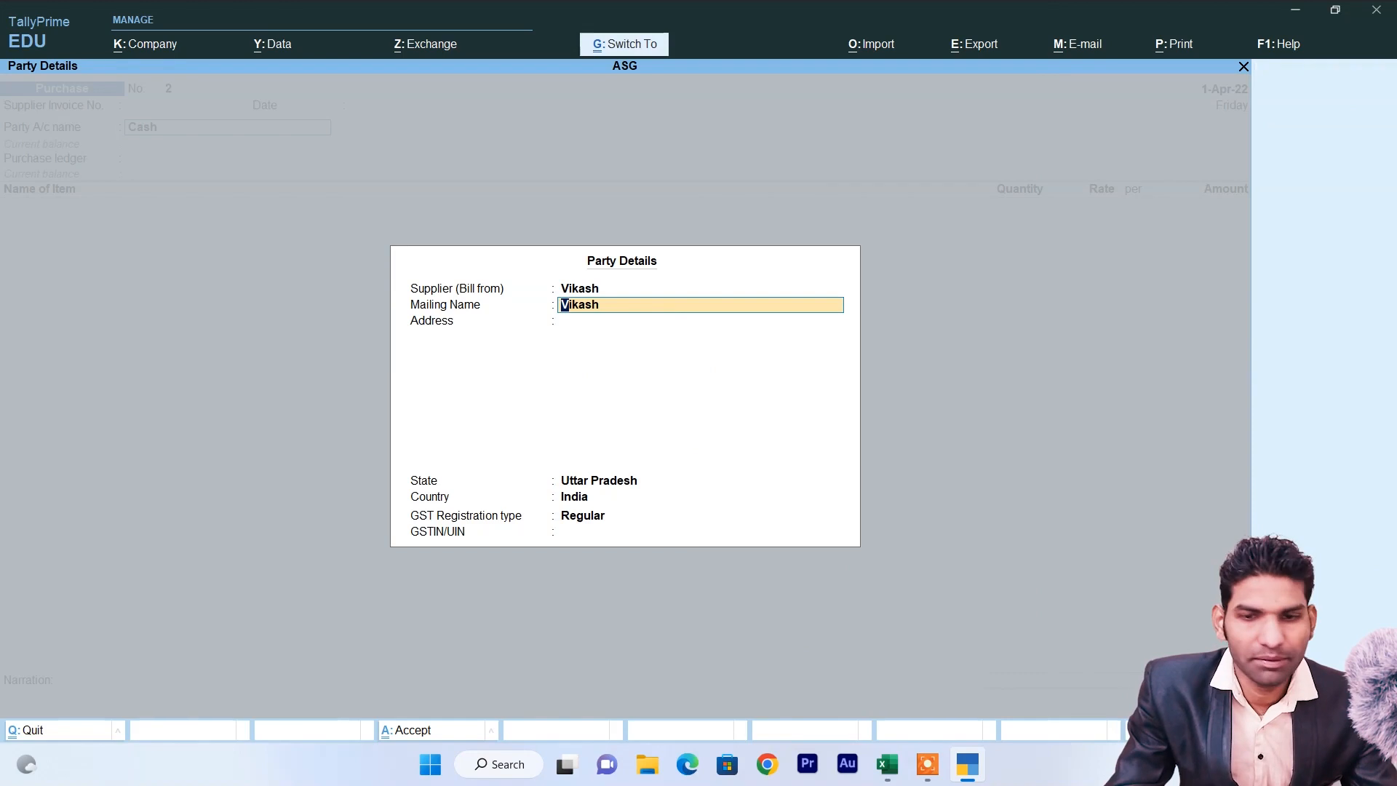
{"action": "key", "text": "ctrl+a"}
{"action": "key", "text": "Return"}
{"action": "key", "text": "BackSpace"}
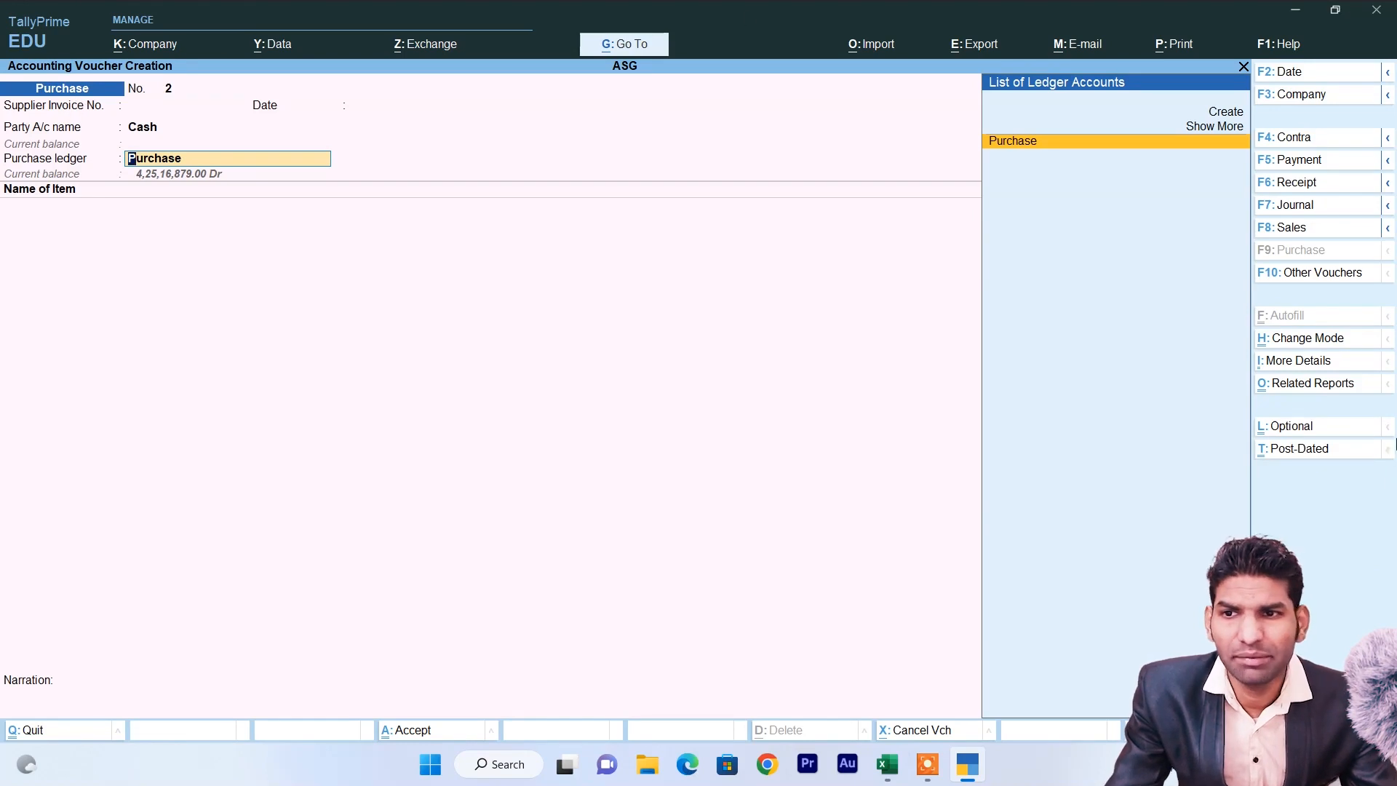
Create a 'Sales' ledger under Sales Accounts with Type of Supply set to Goods.
{"action": "left_click", "coordinate": [1273, 231]}
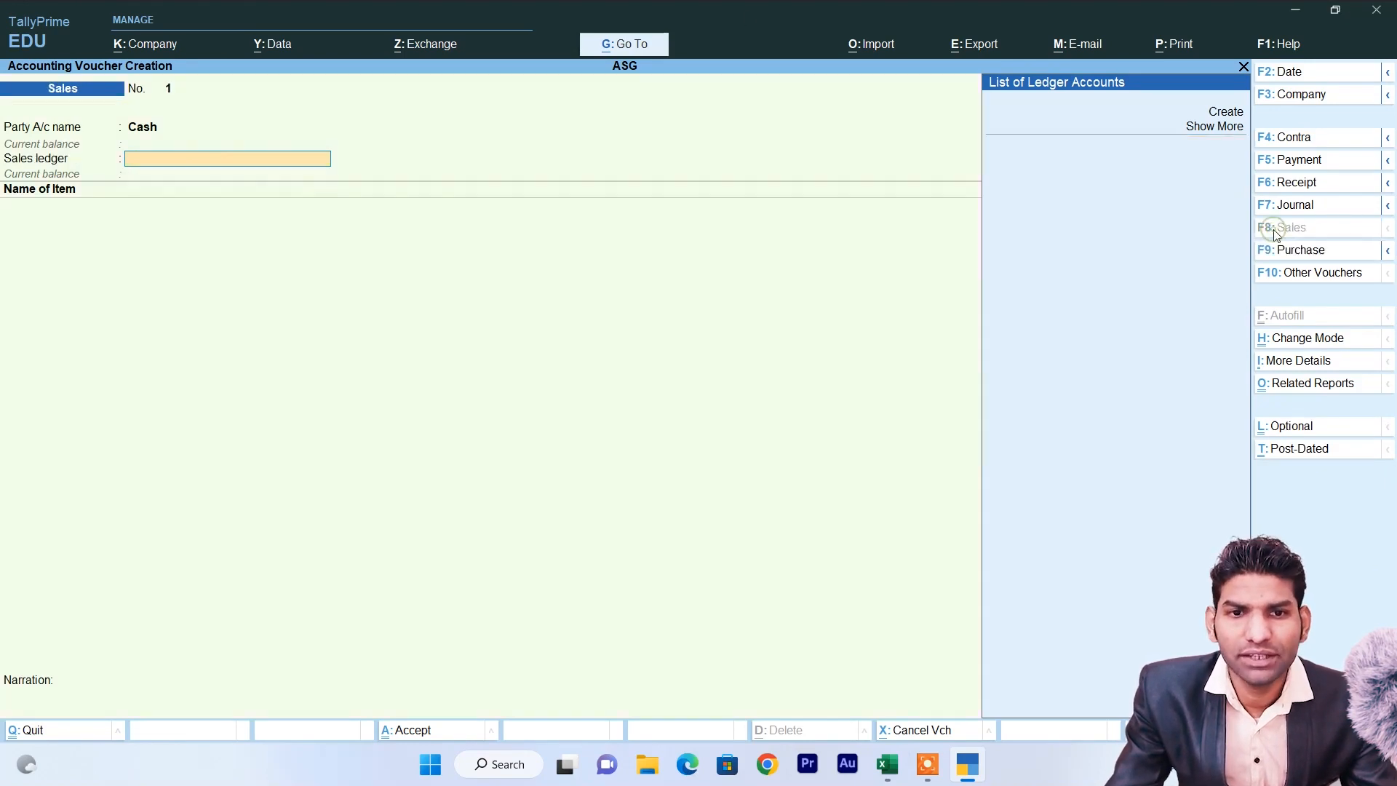
{"action": "key", "text": "Up"}
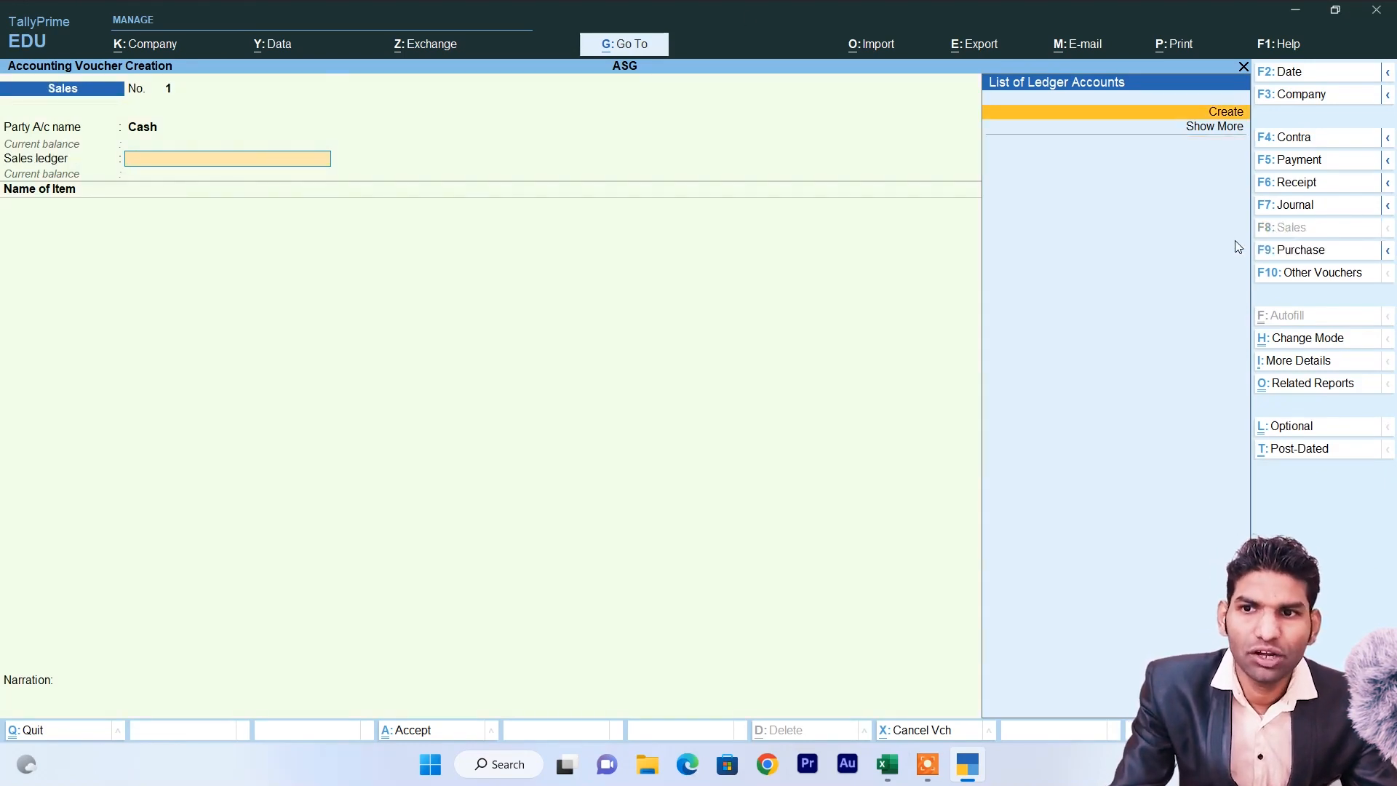
{"action": "key", "text": "Return"}
{"action": "type", "text": "Sales"}
{"action": "key", "text": "Return"}
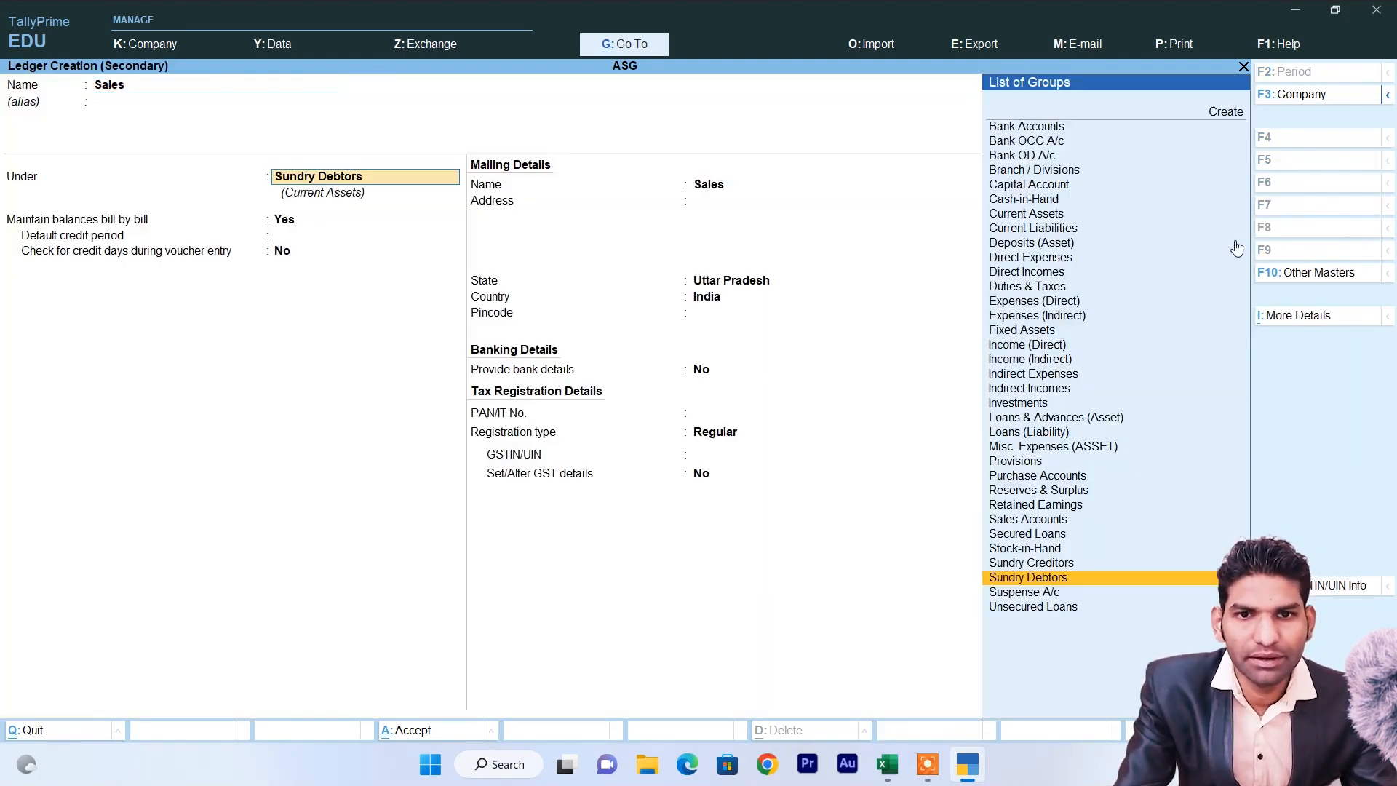
{"action": "type", "text": "S"}
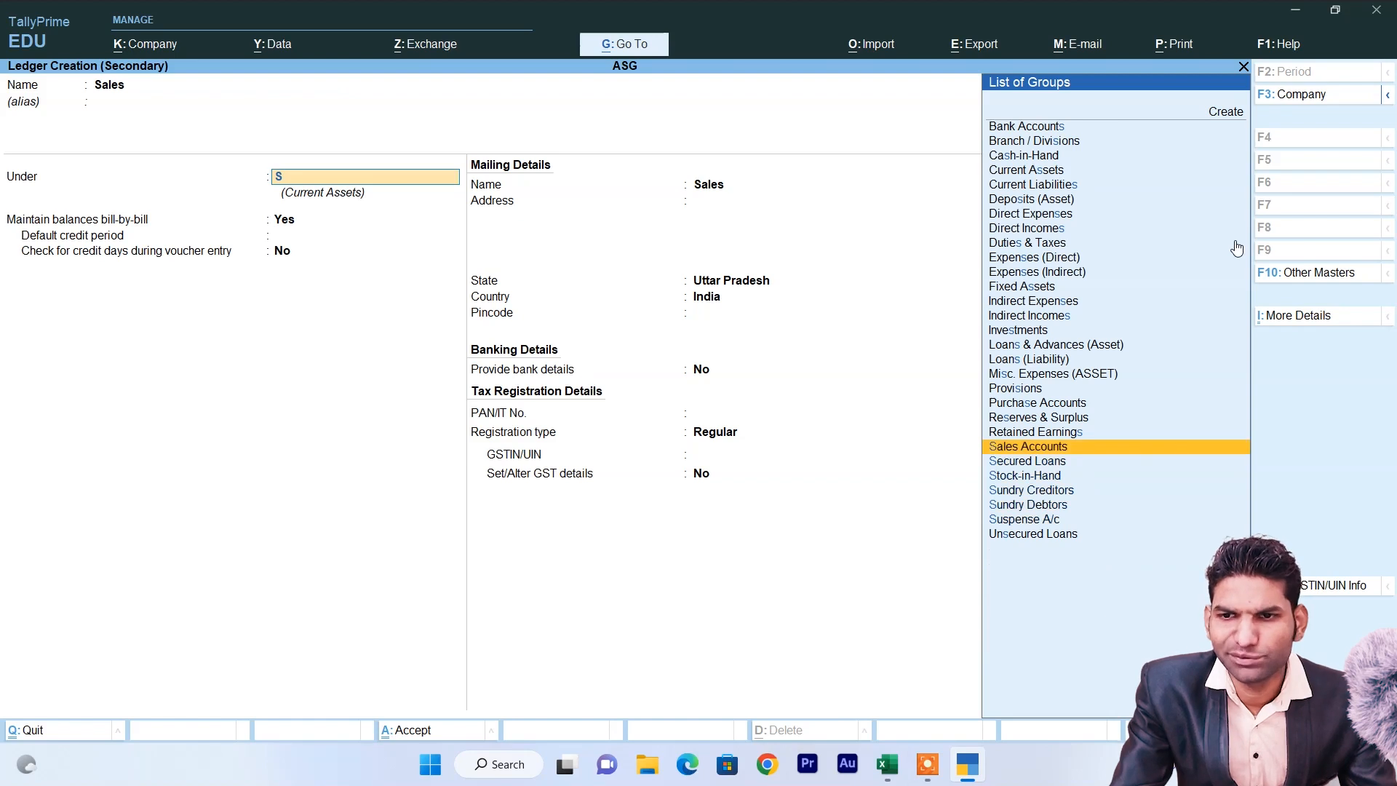
{"action": "key", "text": "Return"}
{"action": "key", "text": "Return"}
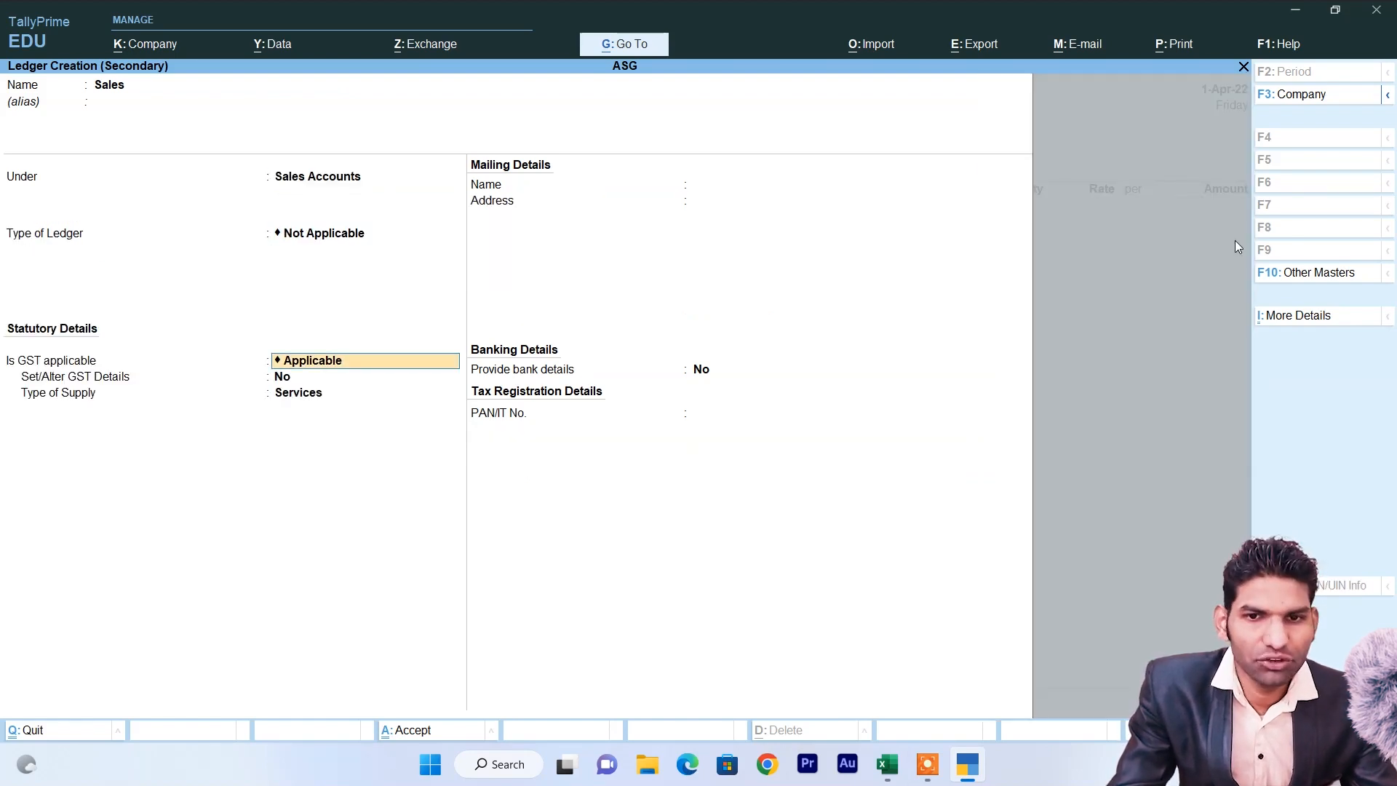
{"action": "key", "text": "Return"}
{"action": "key", "text": "Return"}
{"action": "key", "text": "Up"}
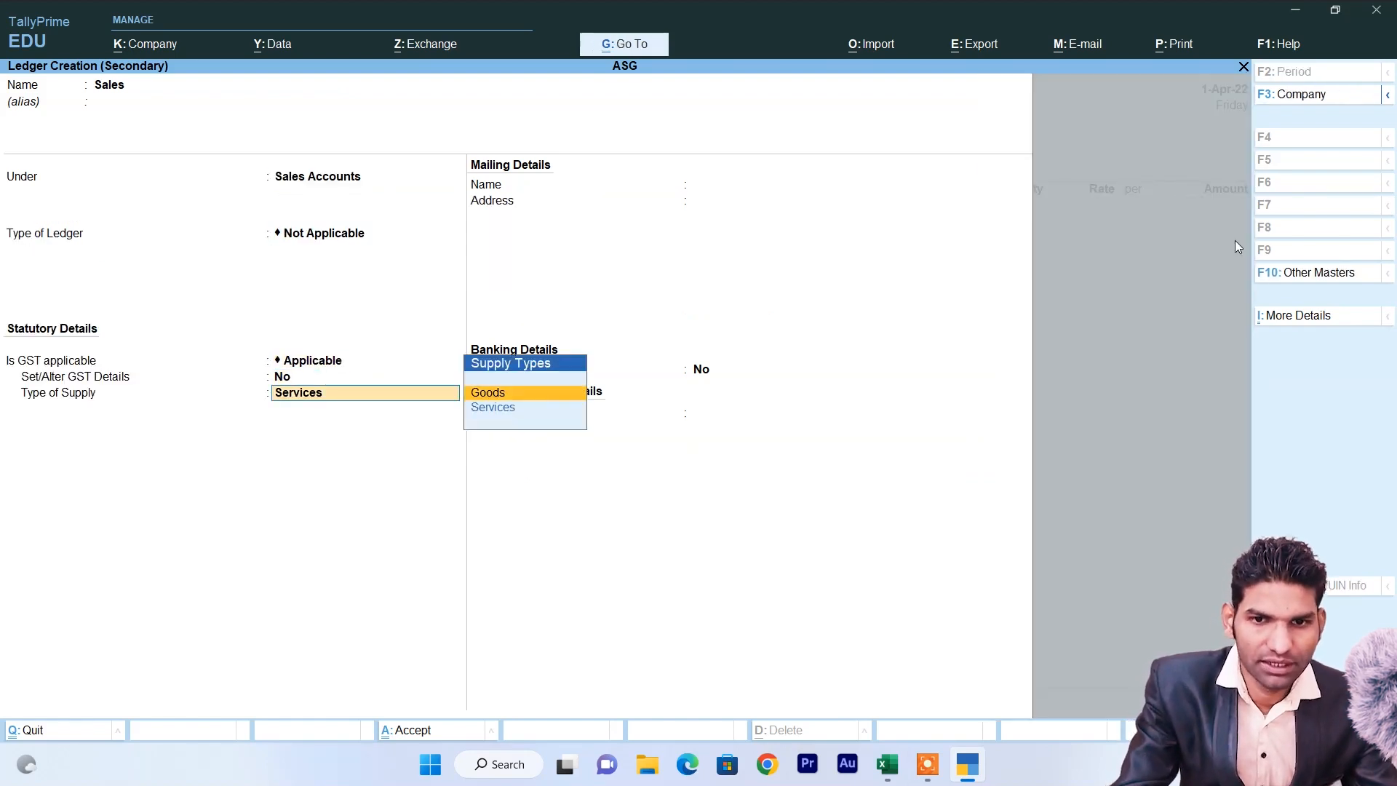
{"action": "key", "text": "Return"}
{"action": "key", "text": "ctrl+a"}
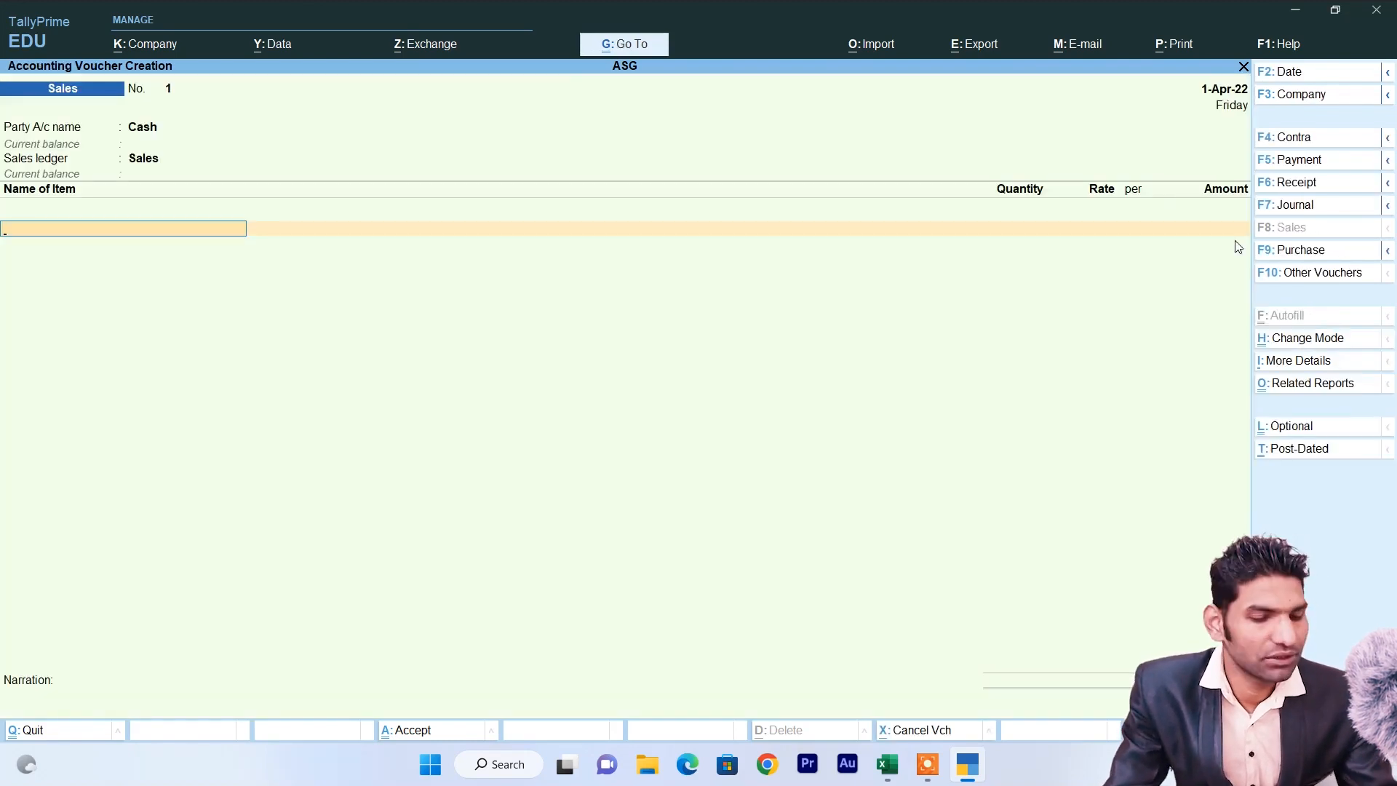
Bill 5 Samsung LCD 32" at 53,900 each (2,69,500) and accept the sales voucher.
{"action": "type", "text": "S"}
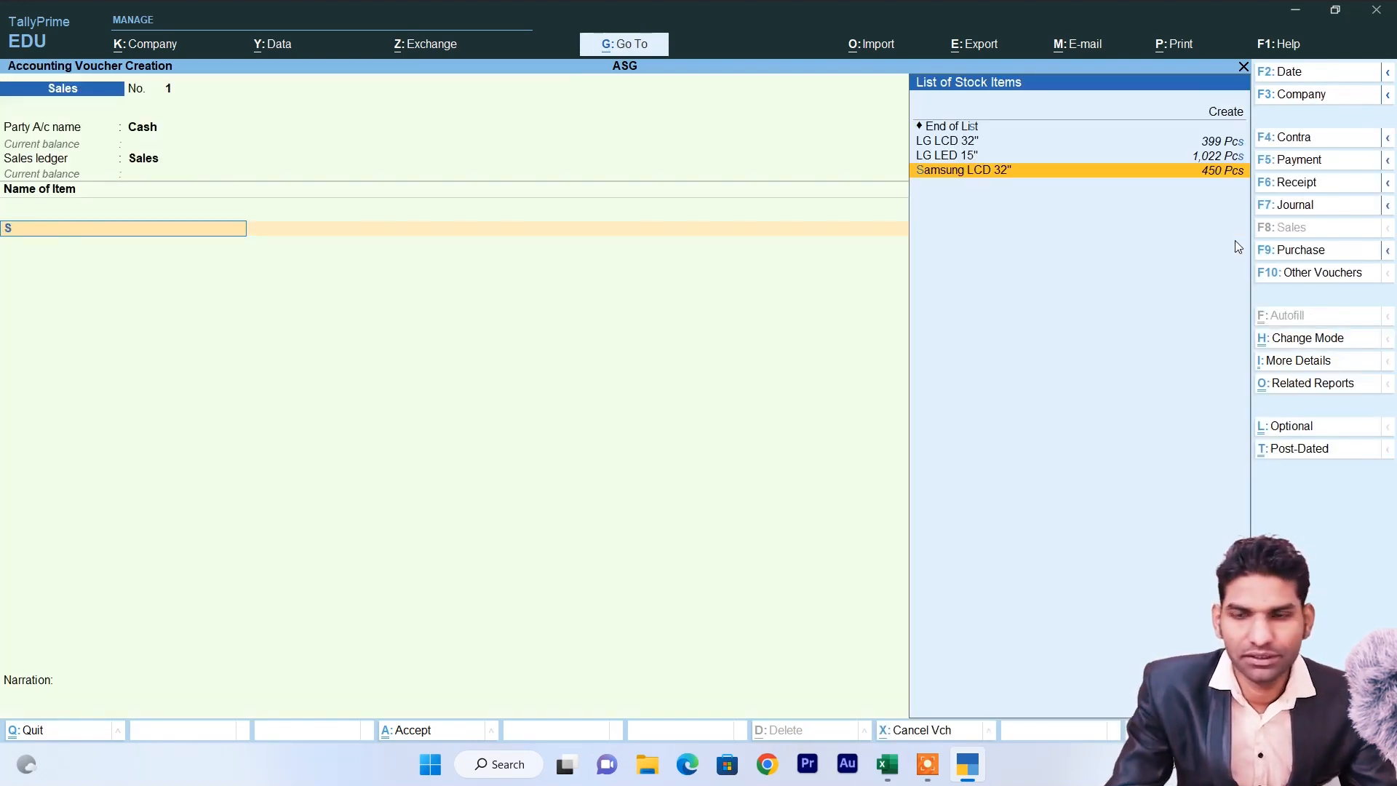
{"action": "key", "text": "Return"}
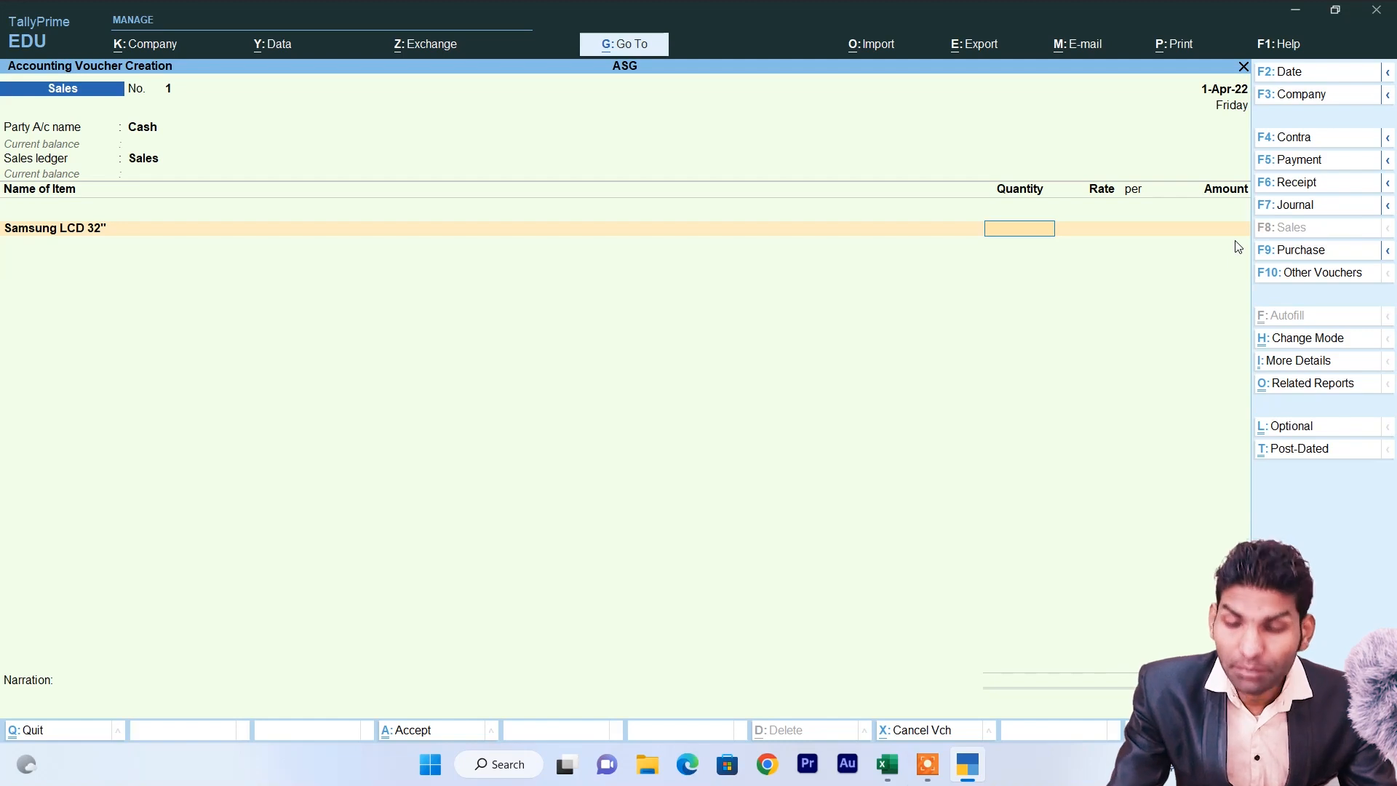
{"action": "key", "text": "Return"}
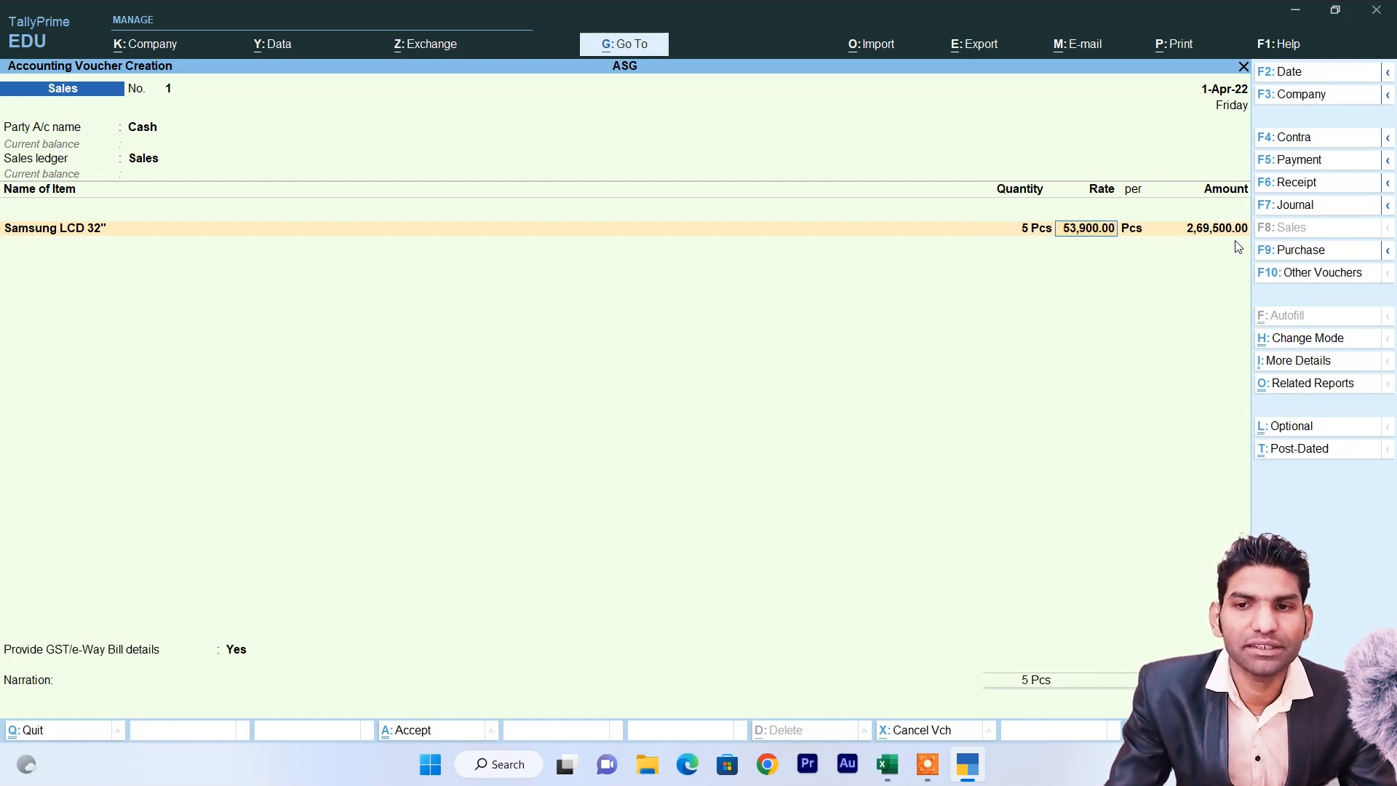
{"action": "key", "text": "alt+Tab"}
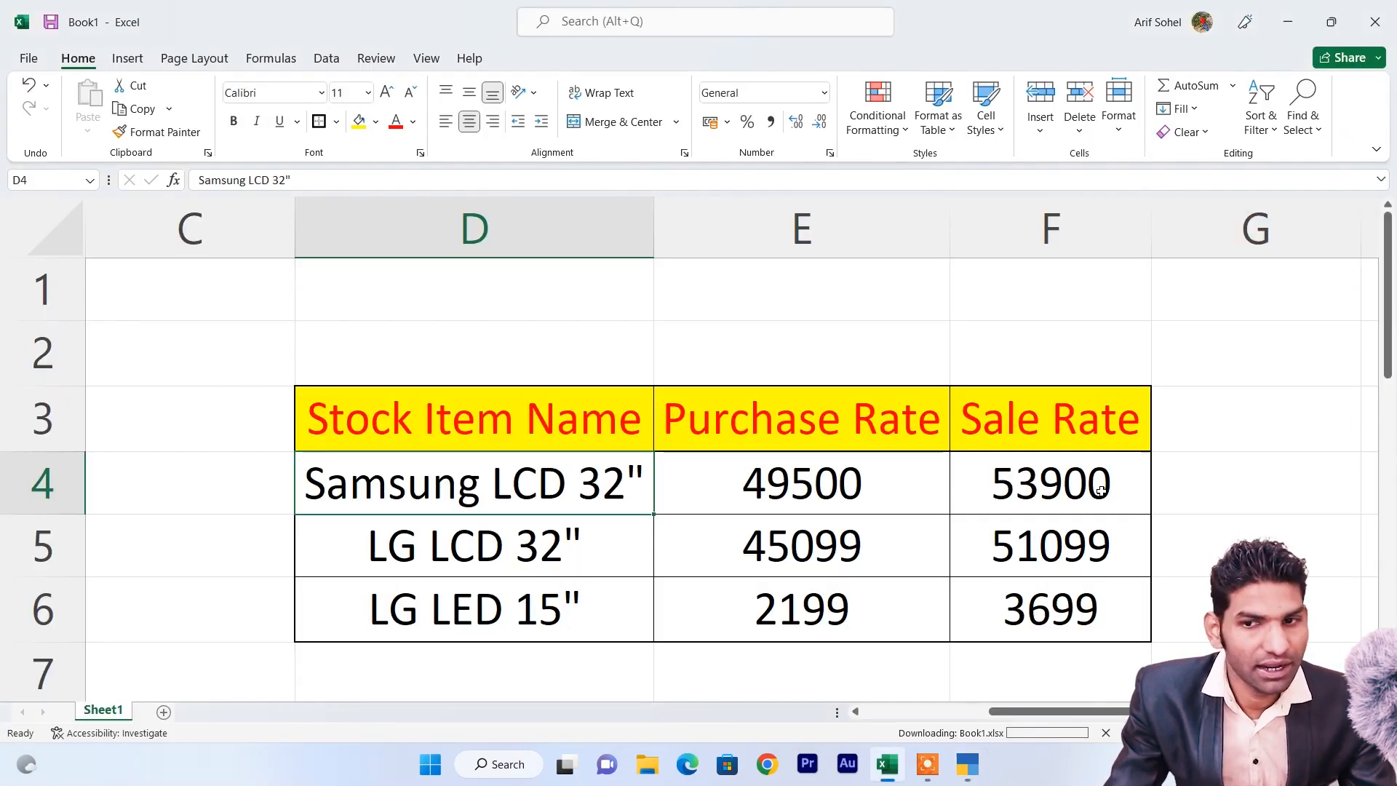
{"action": "key", "text": "alt+Tab"}
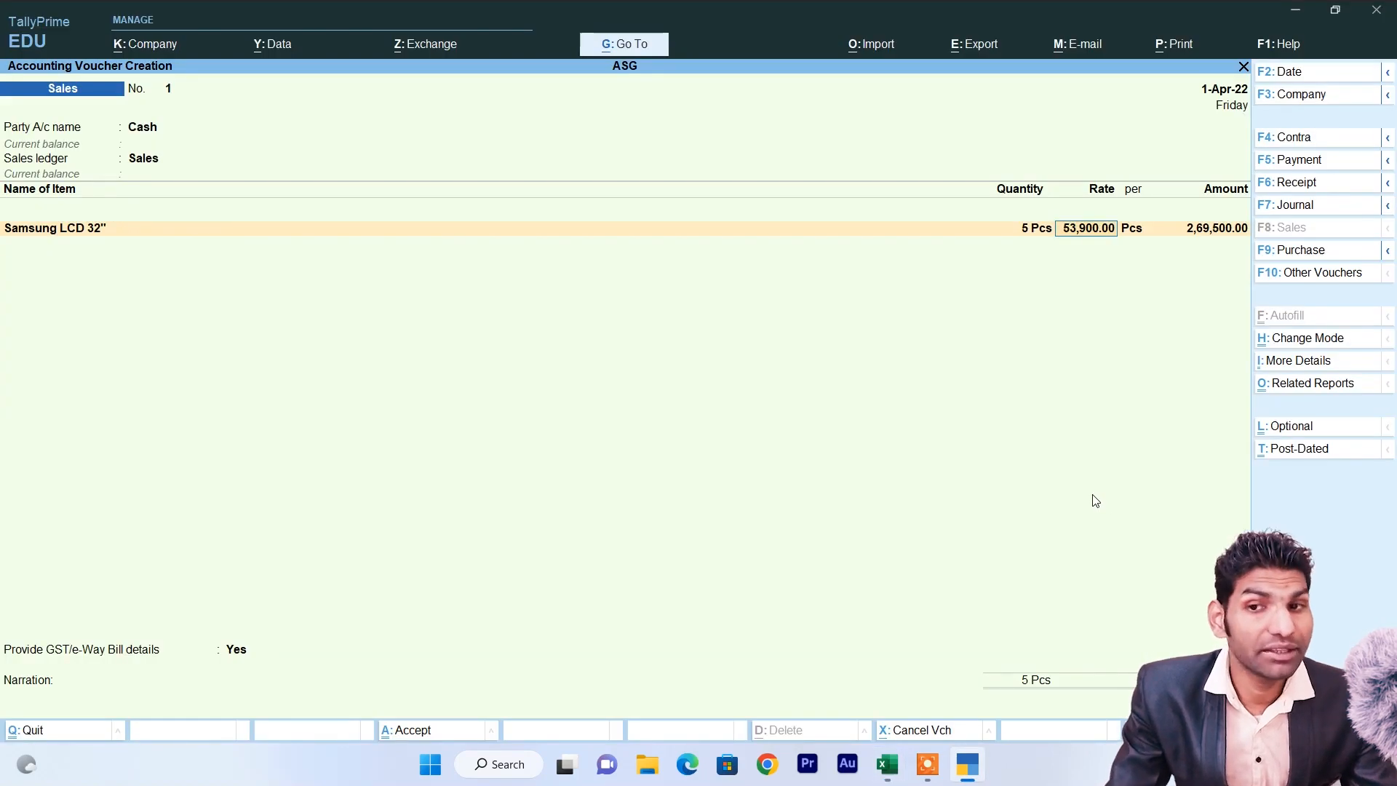
{"action": "key", "text": "alt+Tab"}
{"action": "key", "text": "alt+Tab"}
{"action": "key", "text": "Return"}
{"action": "key", "text": "Return"}
{"action": "key", "text": "Return"}
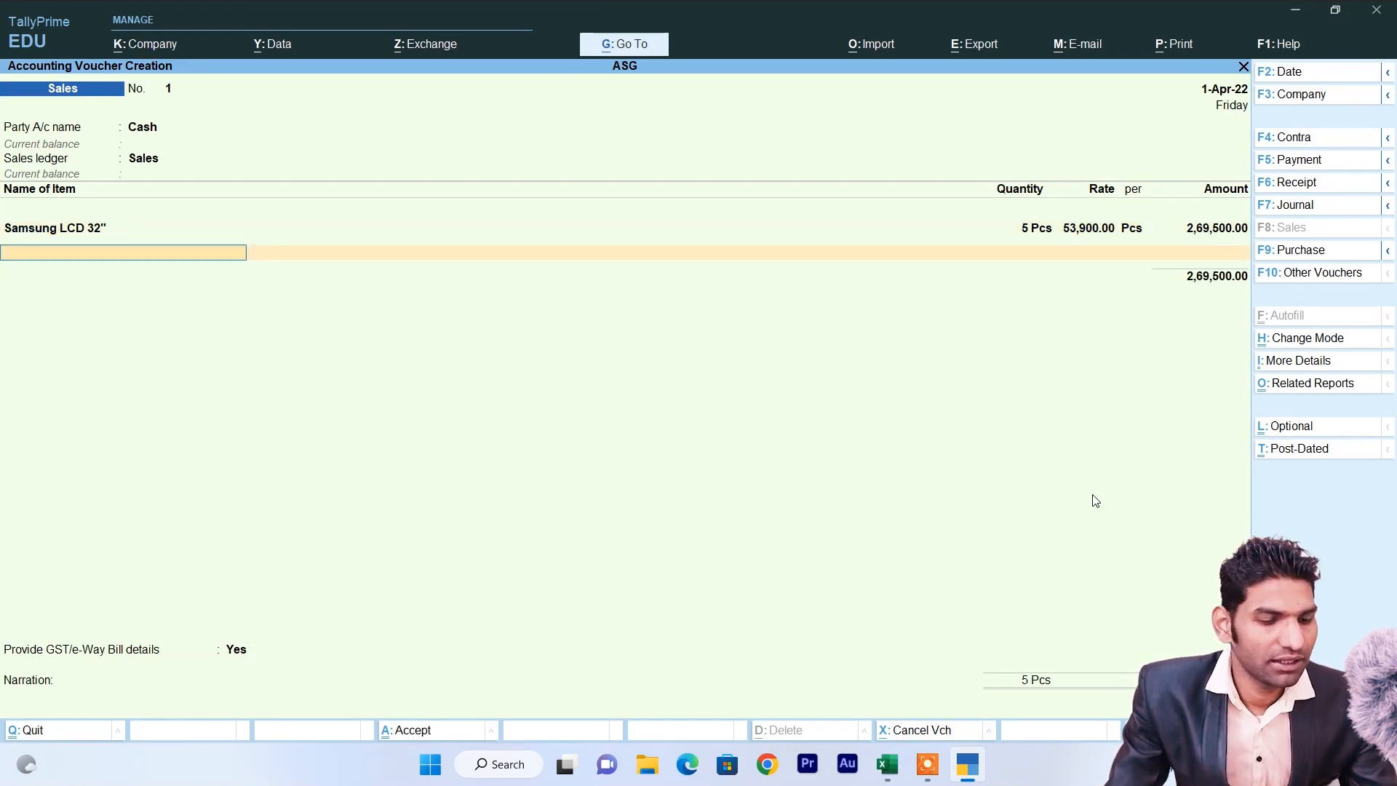
{"action": "key", "text": "ctrl+a"}
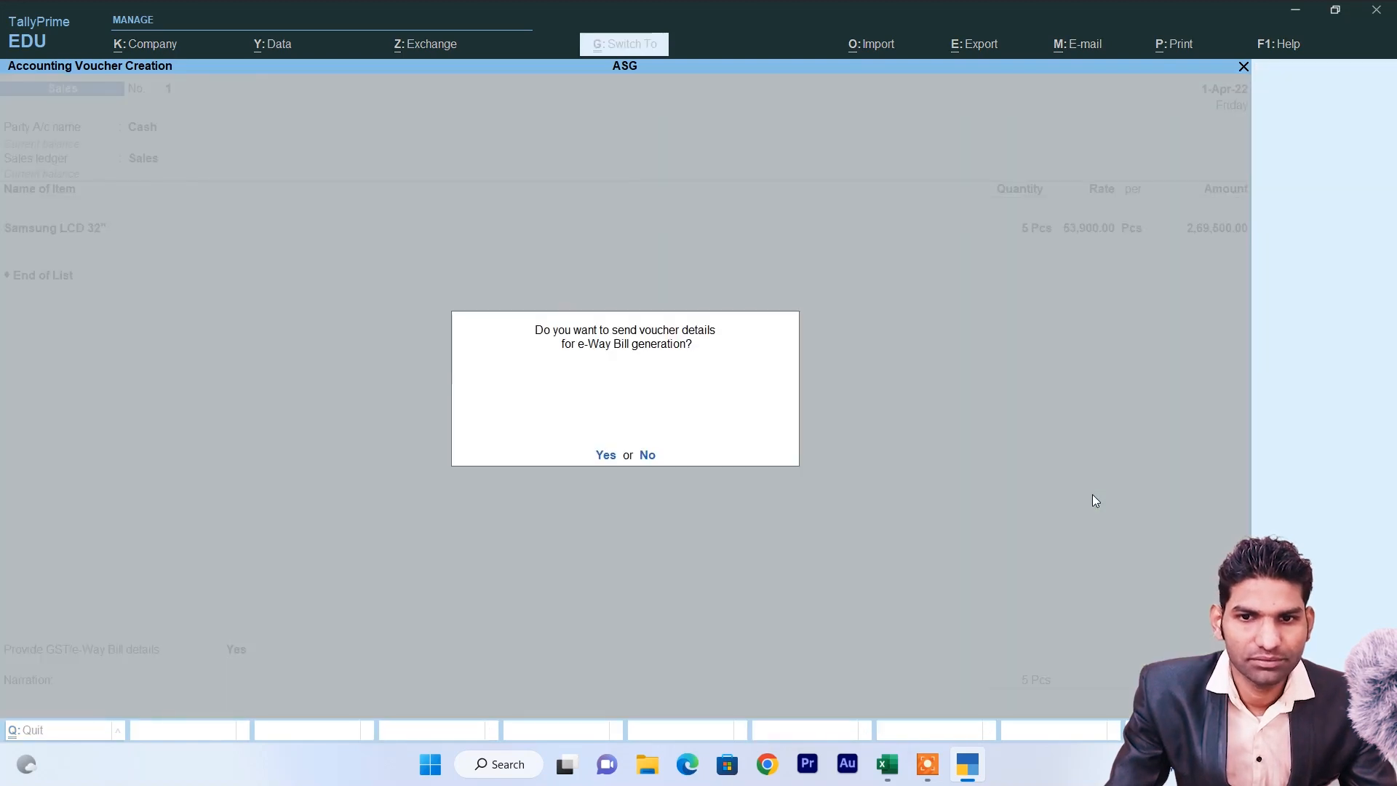
Save sales voucher No. 1 and set Cash as the party on voucher No. 2.
{"action": "key", "text": "y"}
{"action": "key", "text": "Return"}
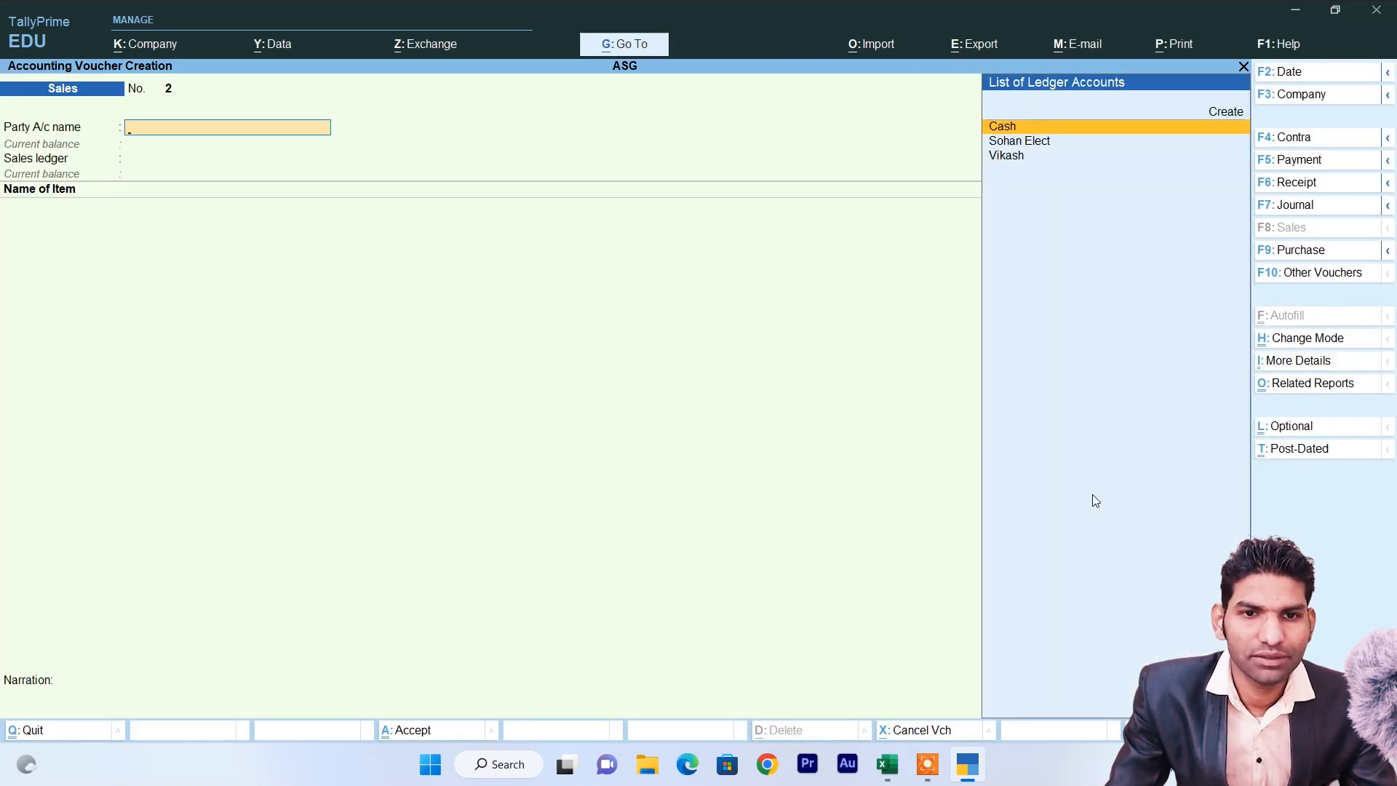
{"action": "key", "text": "Return"}
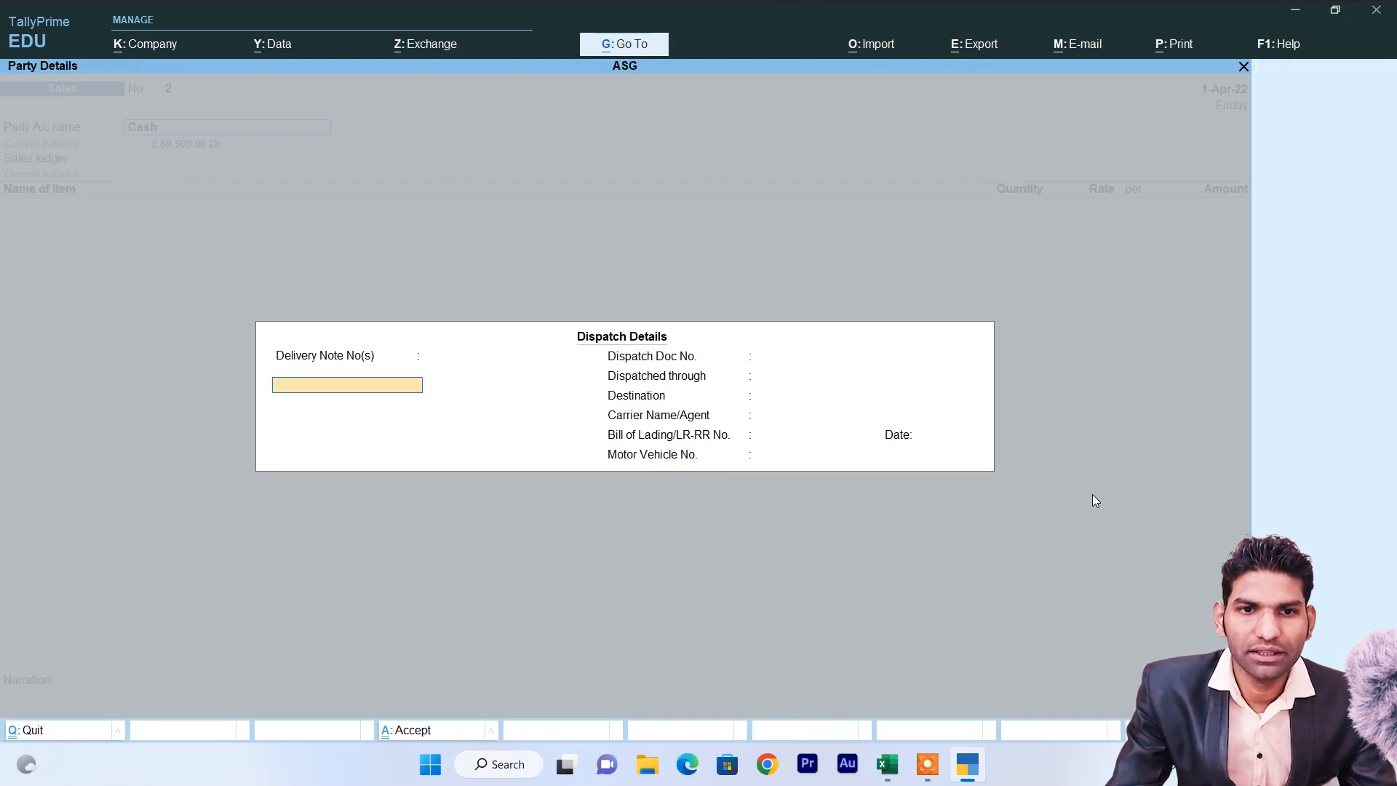
{"action": "key", "text": "Return"}
{"action": "key", "text": "Return"}
{"action": "key", "text": "Return"}
{"action": "key", "text": "Return"}
{"action": "key", "text": "Return"}
{"action": "key", "text": "Return"}
{"action": "key", "text": "Return"}
{"action": "key", "text": "Return"}
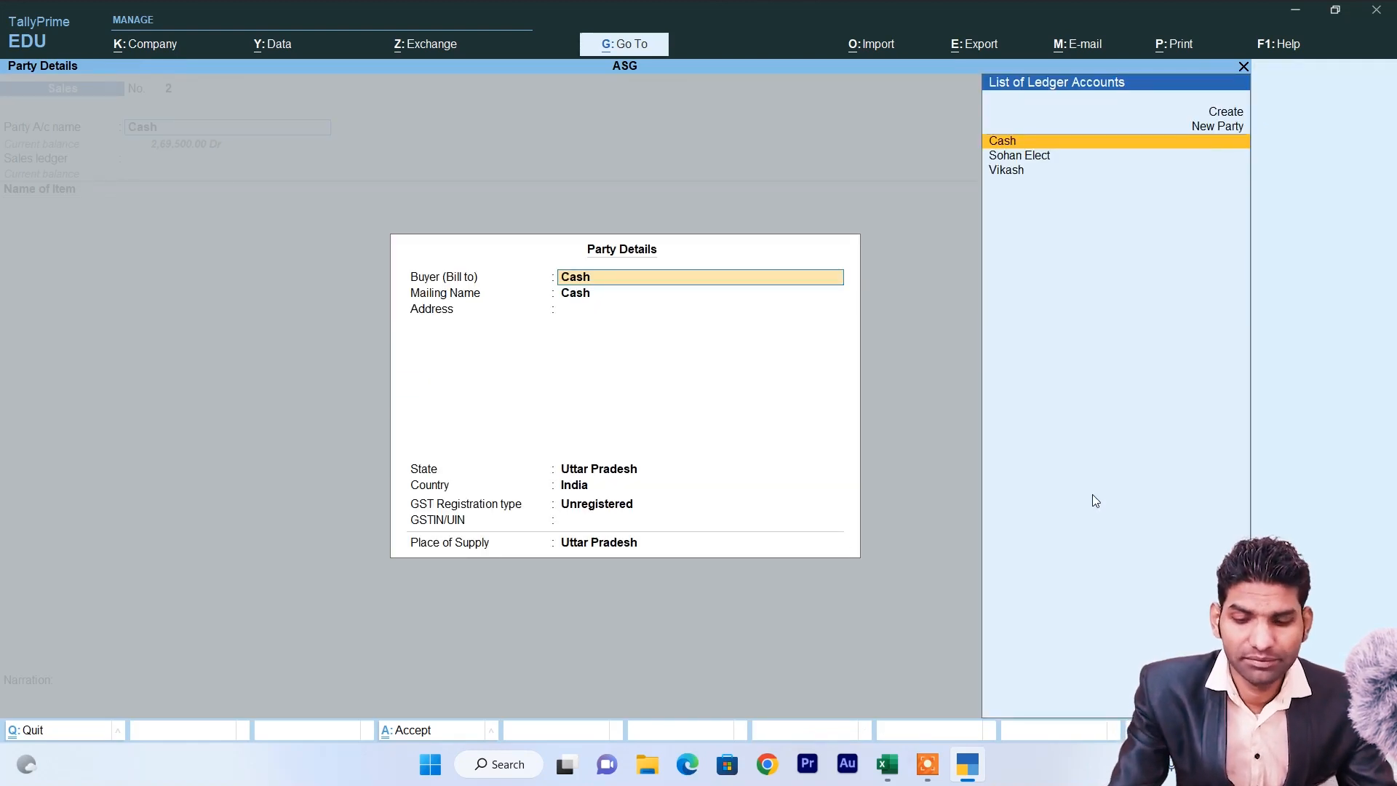
Create a new buyer ledger with the customer's name under Sundry Debtors.
{"action": "key", "text": "Up"}
{"action": "key", "text": "Return"}
{"action": "key", "text": "Return"}
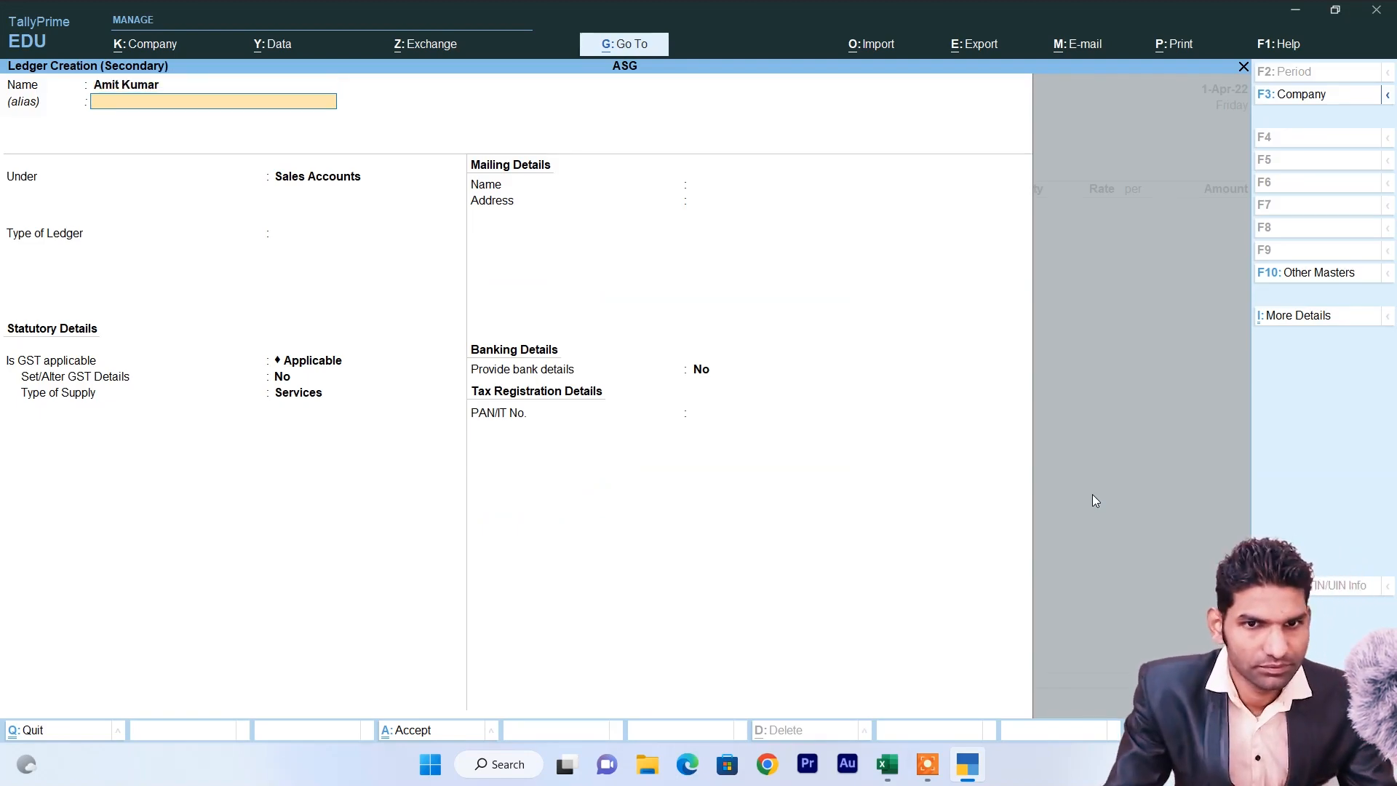
{"action": "key", "text": "Return"}
{"action": "type", "text": "S"}
{"action": "key", "text": "Down"}
{"action": "key", "text": "Down"}
{"action": "key", "text": "Down"}
{"action": "key", "text": "Down"}
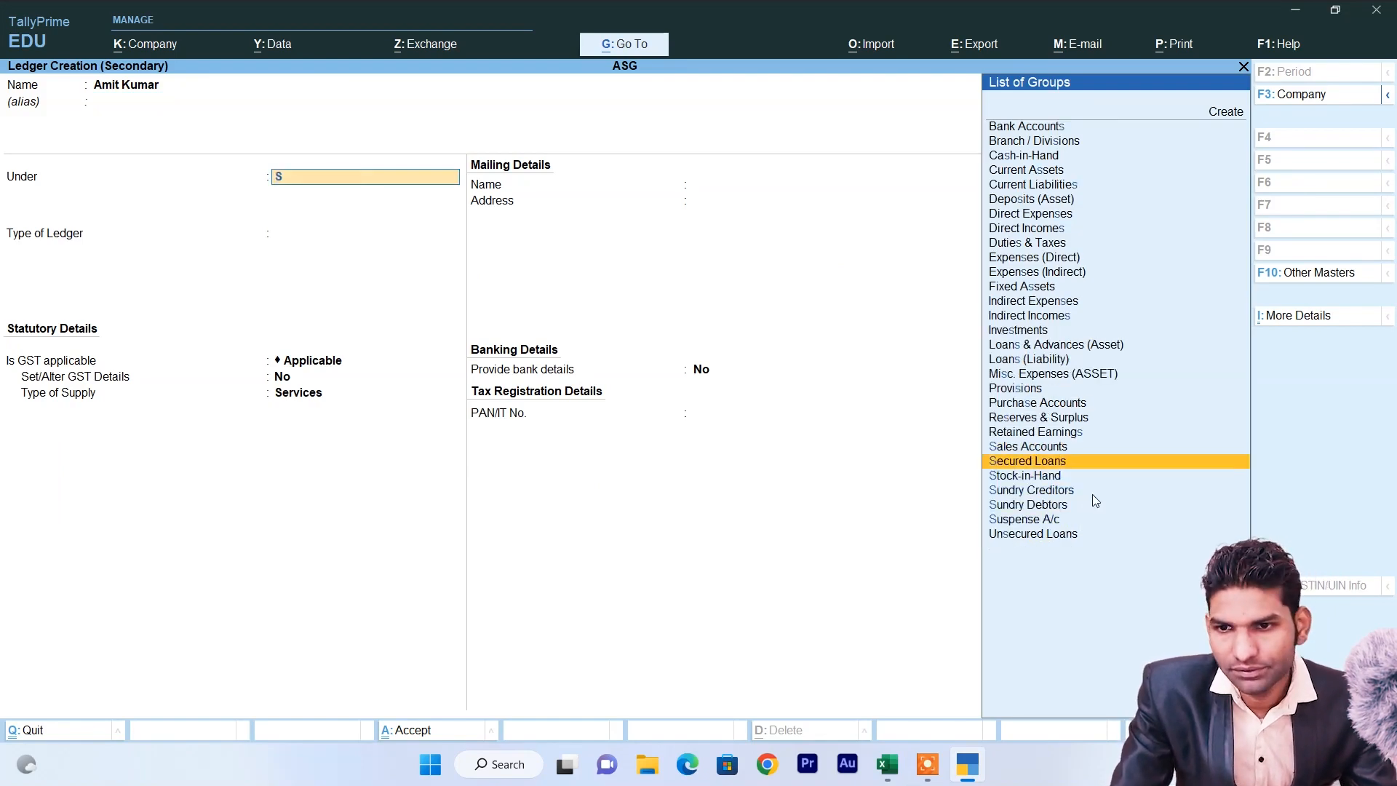
{"action": "key", "text": "Return"}
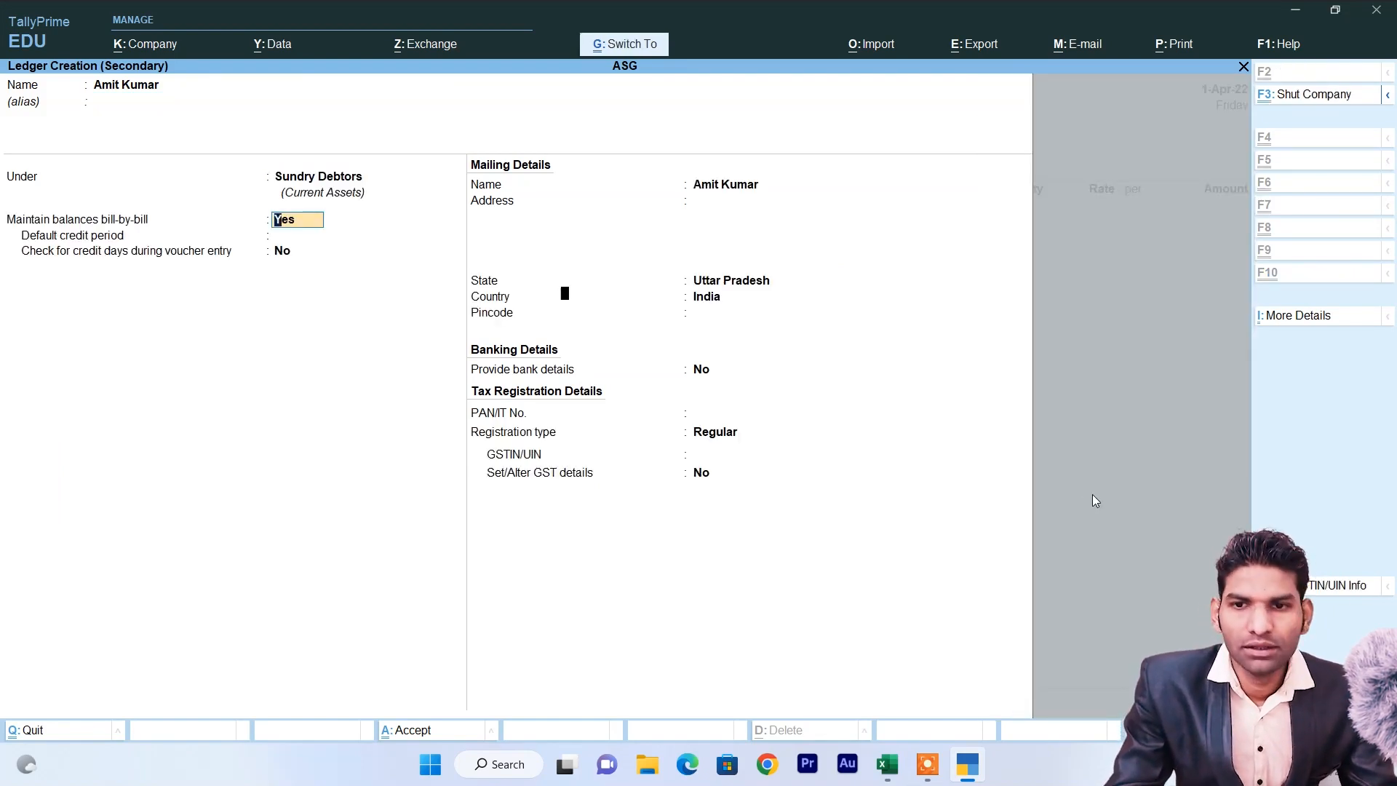
{"action": "key", "text": "ctrl+a"}
{"action": "key", "text": "ctrl+a"}
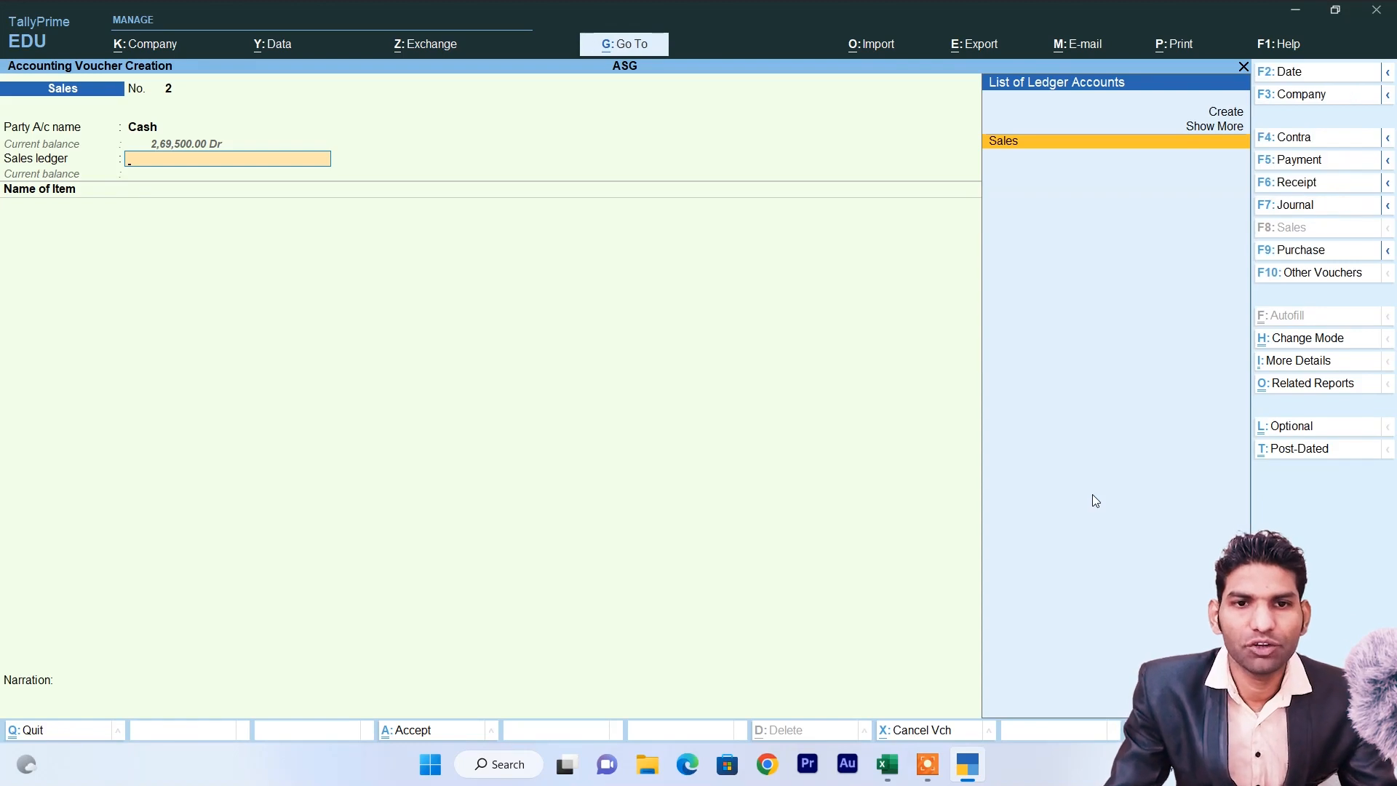
Bill 5 Pcs of LG LCD 32" under the Sales ledger and close the item list.
{"action": "key", "text": "Return"}
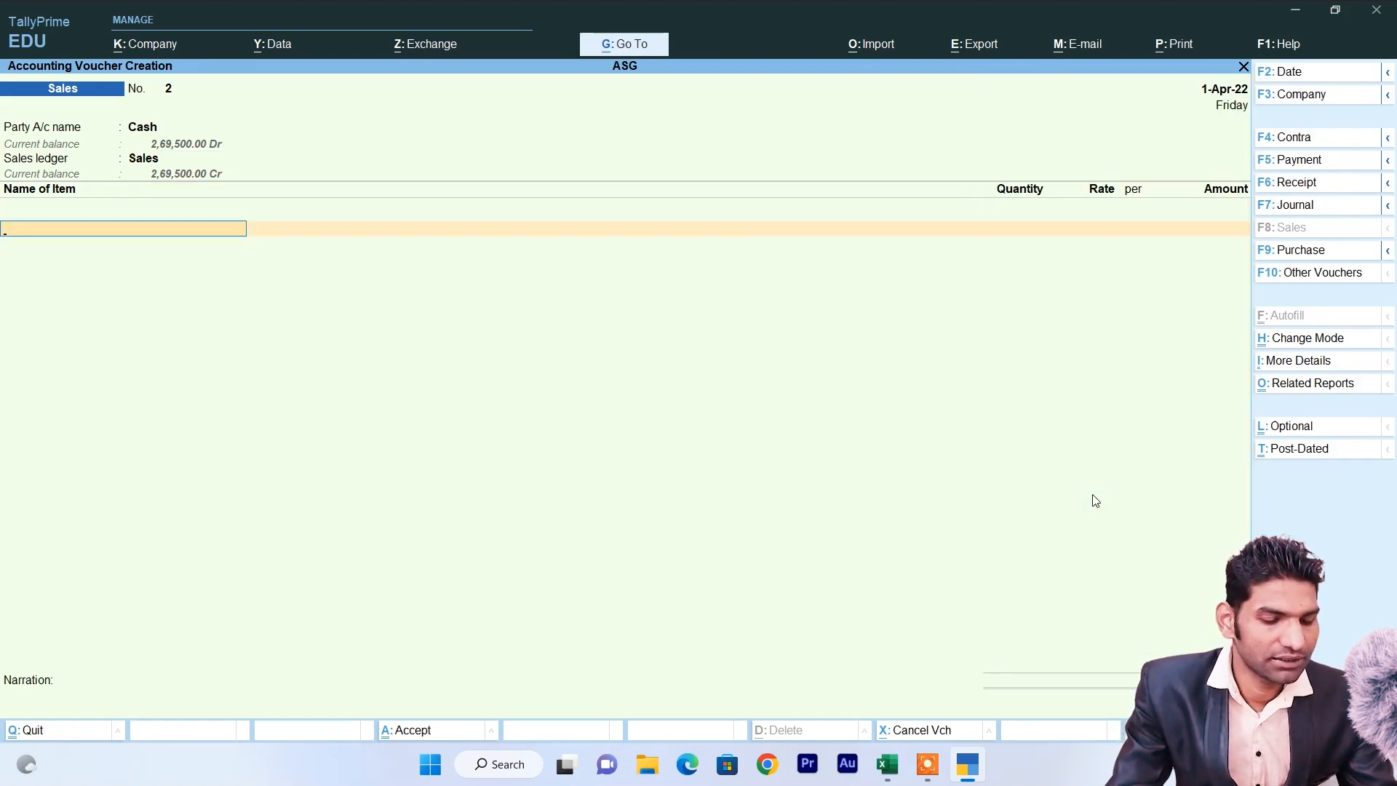
{"action": "type", "text": "L"}
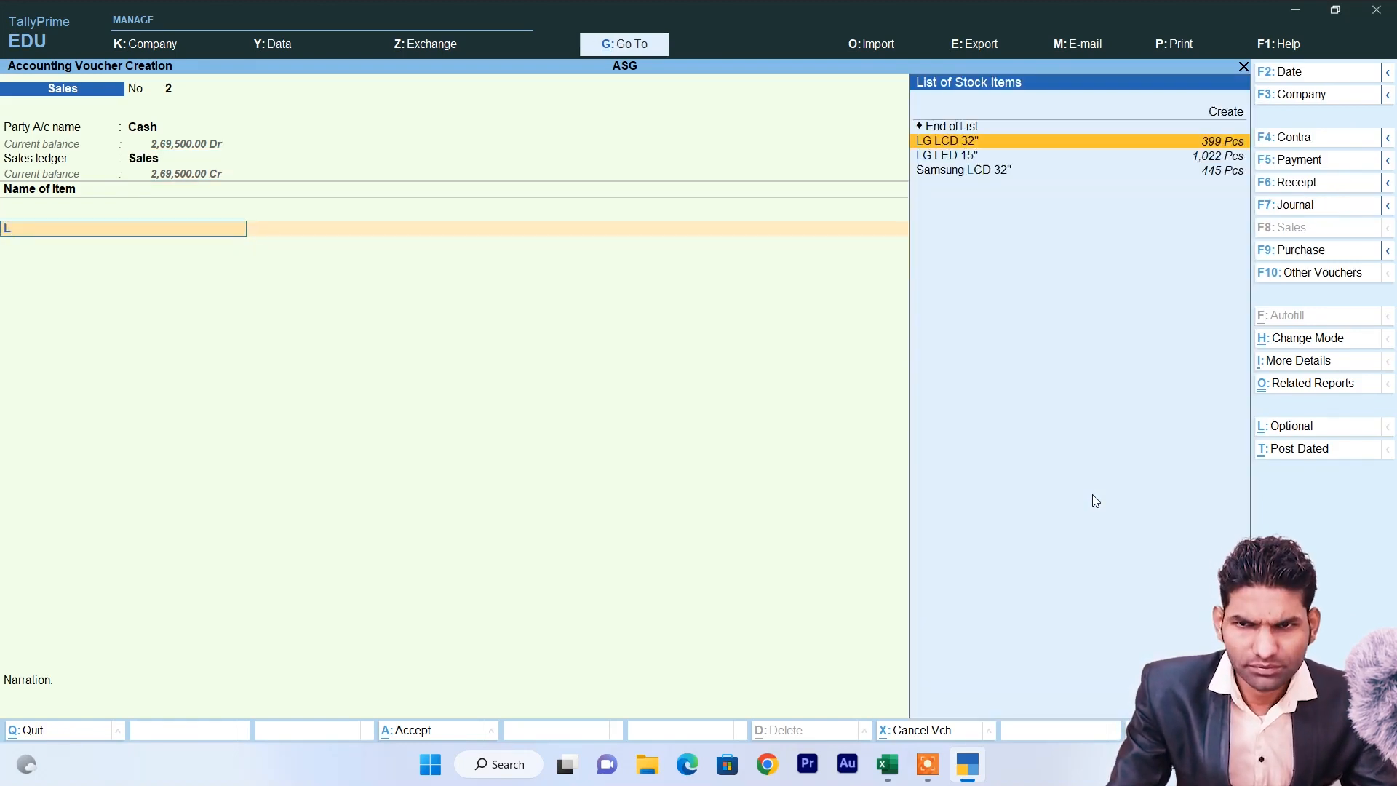
{"action": "key", "text": "Return"}
{"action": "type", "text": "5"}
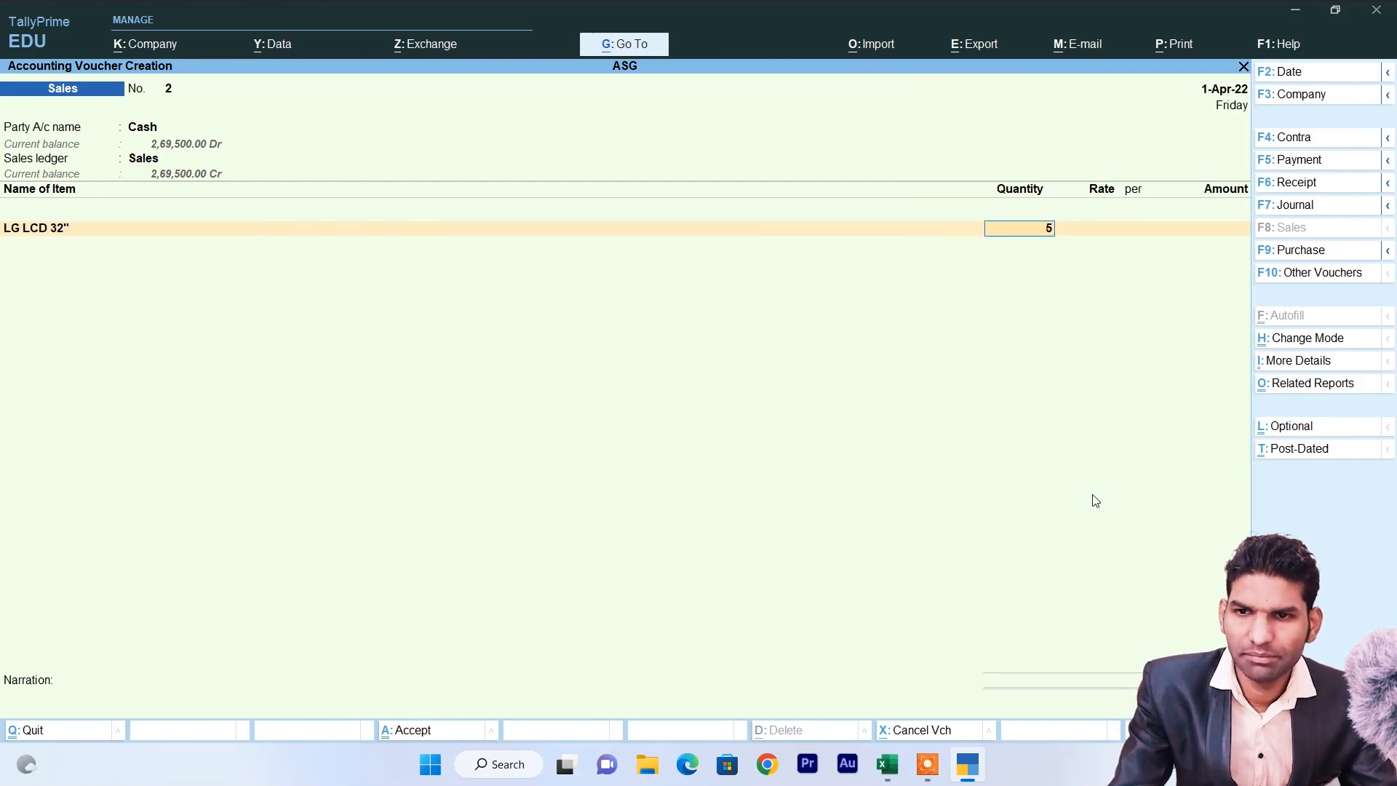
{"action": "key", "text": "Return"}
{"action": "key", "text": "Return"}
{"action": "key", "text": "Return"}
{"action": "key", "text": "Return"}
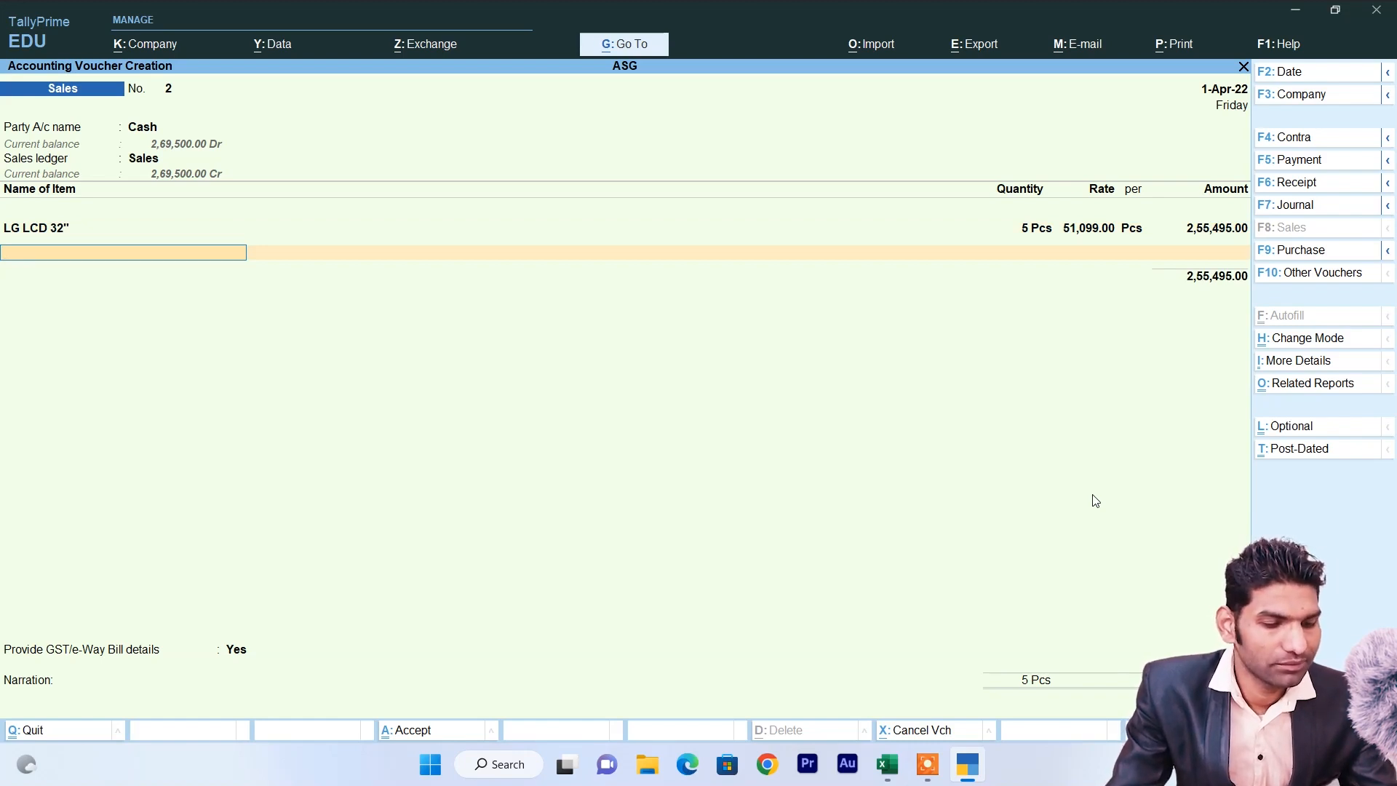
{"action": "key", "text": "Return"}
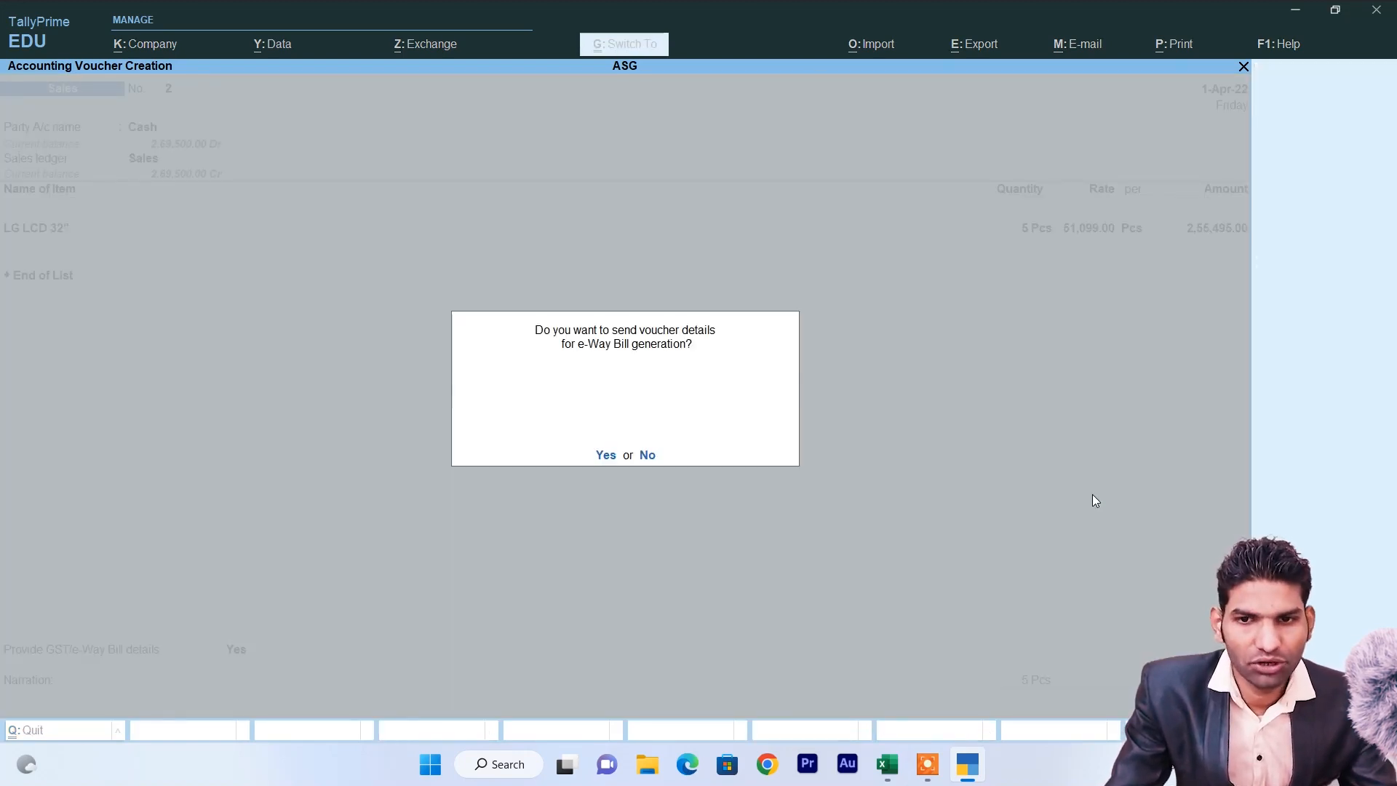
Save voucher No. 2 without an e-Way Bill and pick Cash as the next party.
{"action": "key", "text": "n"}
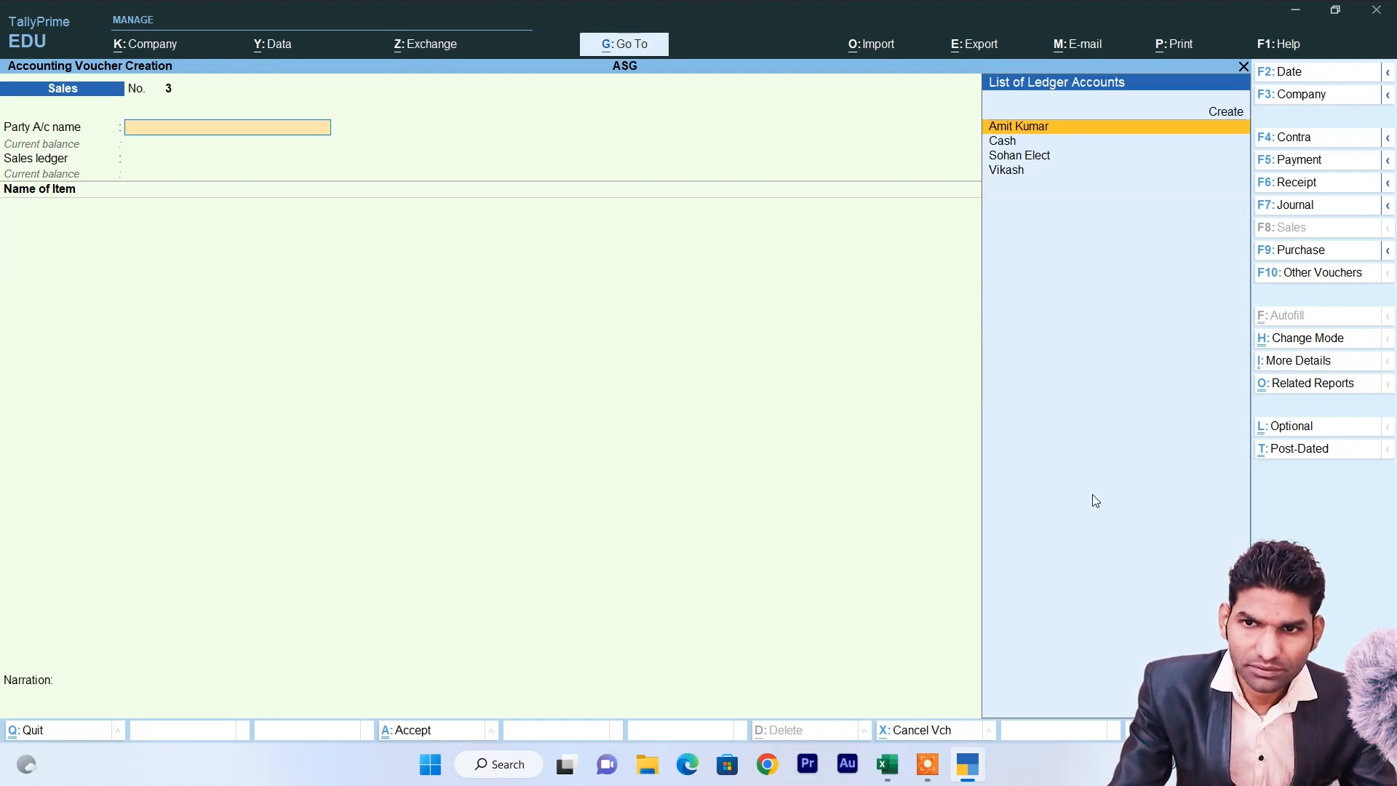
{"action": "key", "text": "Down"}
{"action": "key", "text": "Return"}
{"action": "key", "text": "Return"}
{"action": "key", "text": "Return"}
{"action": "key", "text": "Return"}
{"action": "key", "text": "Return"}
{"action": "key", "text": "Return"}
{"action": "key", "text": "Return"}
{"action": "key", "text": "Return"}
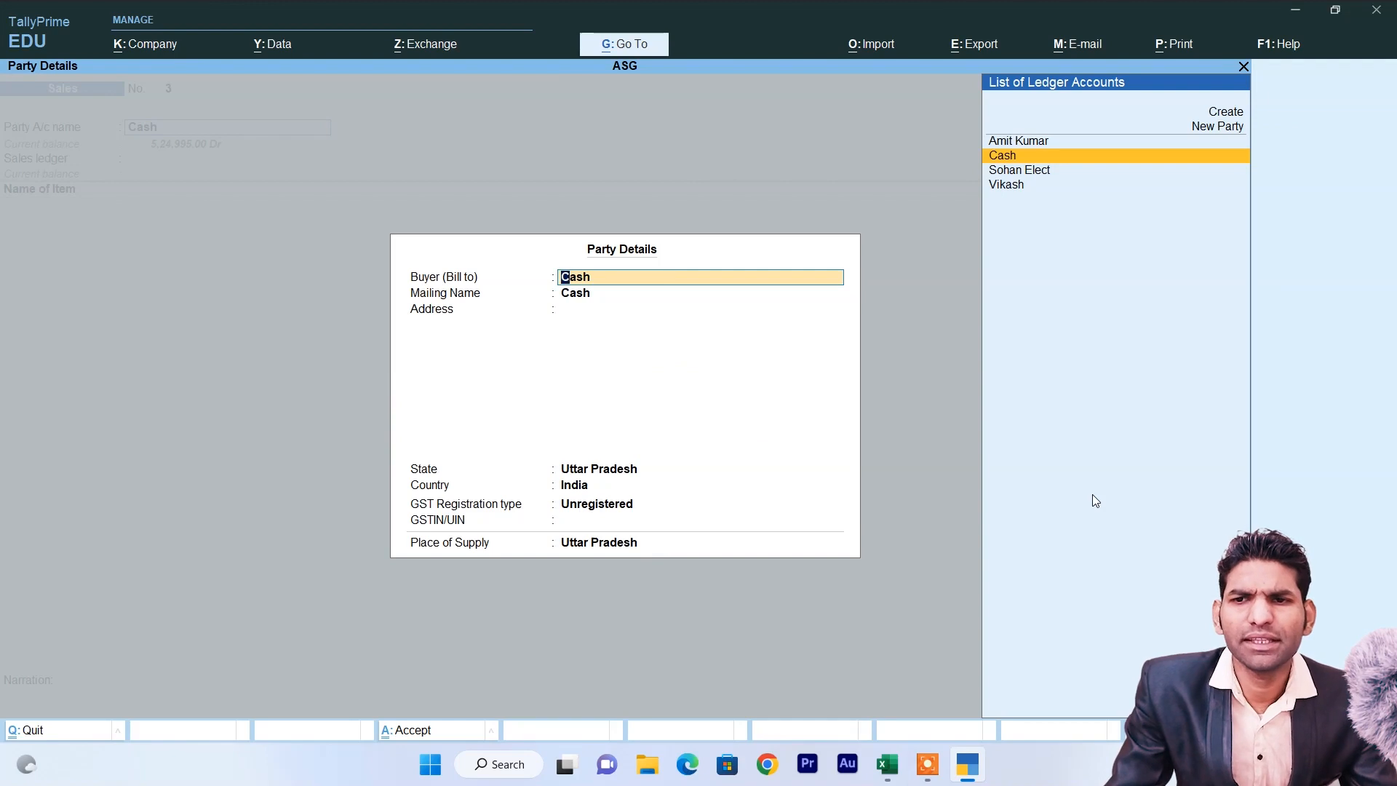
Create a new customer ledger with the customer's name.
{"action": "key", "text": "Up"}
{"action": "key", "text": "Up"}
{"action": "key", "text": "Up"}
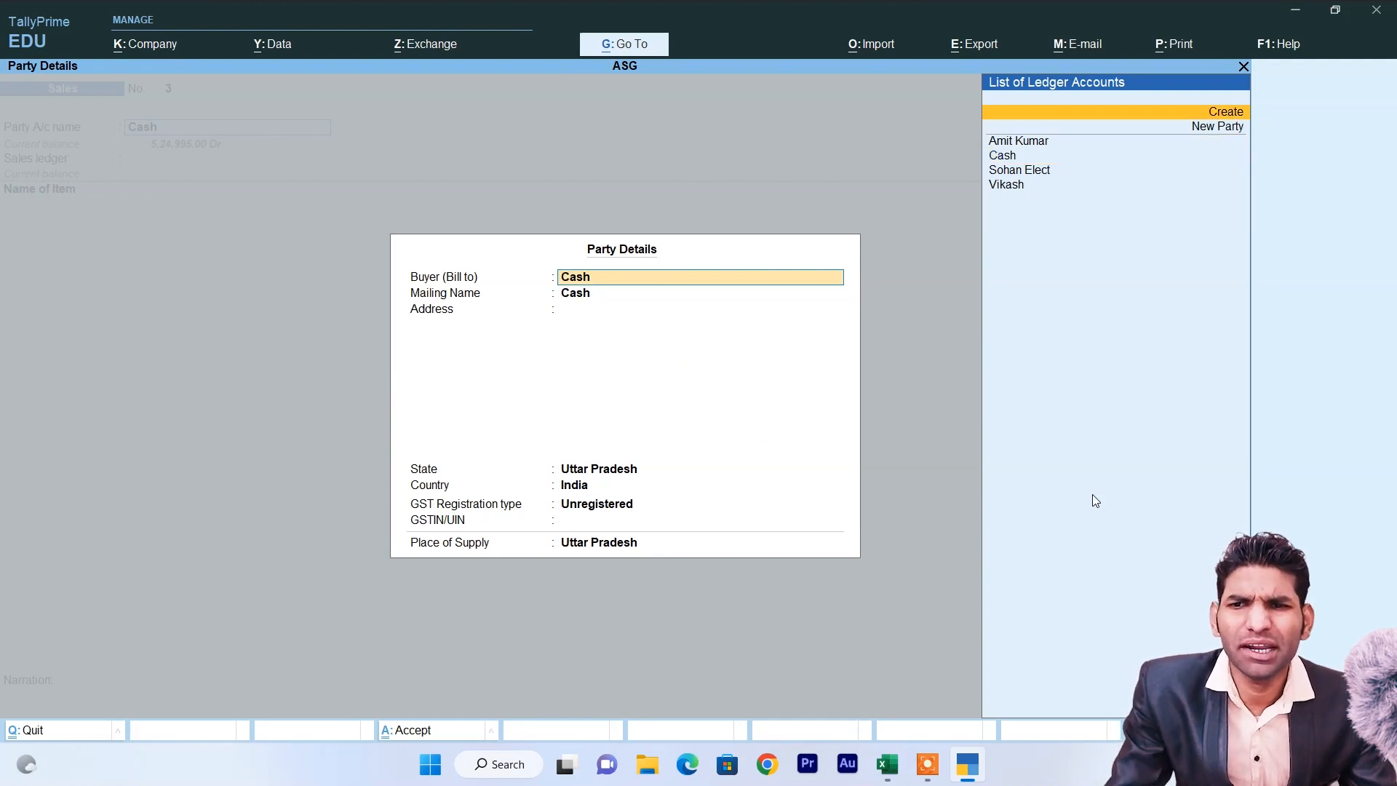
{"action": "key", "text": "Return"}
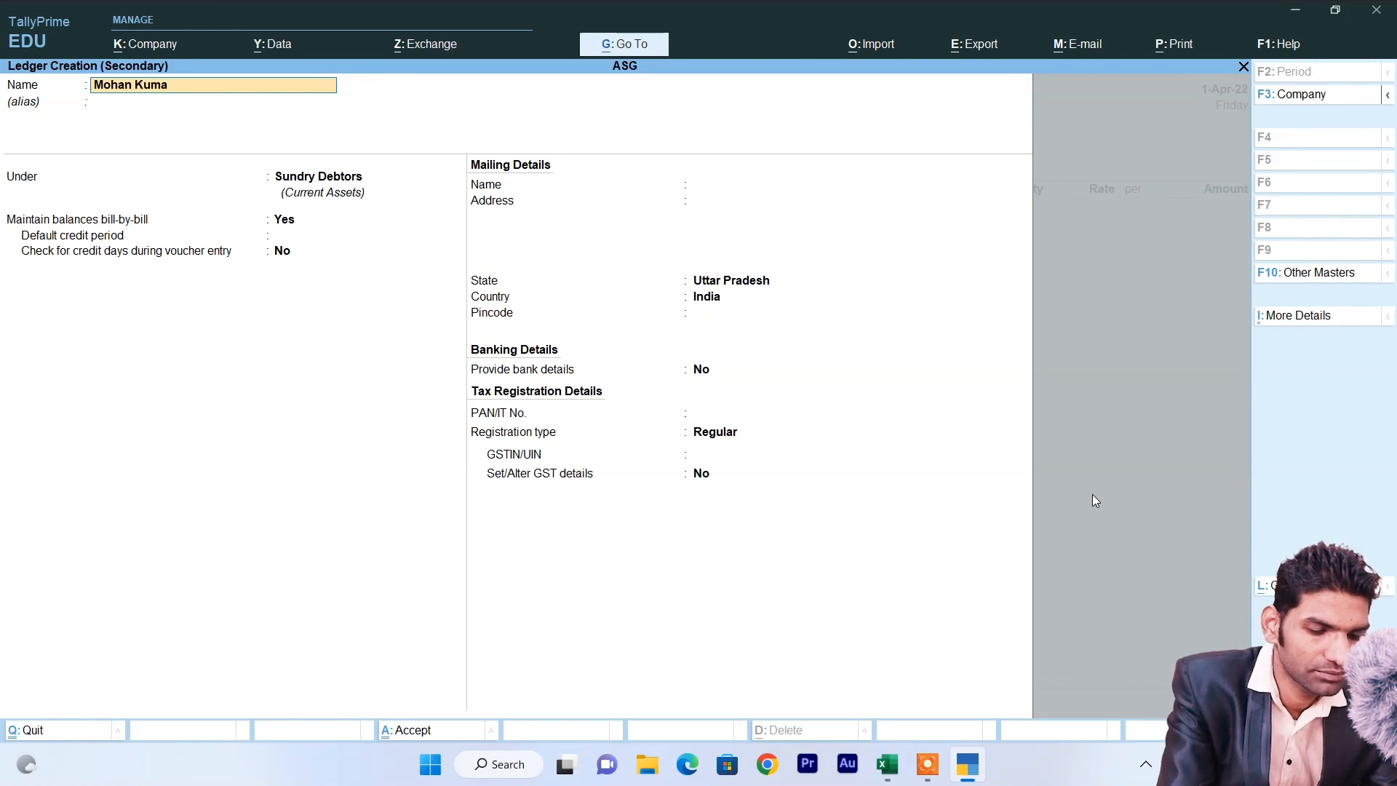
{"action": "key", "text": "Return"}
{"action": "key", "text": "Return"}
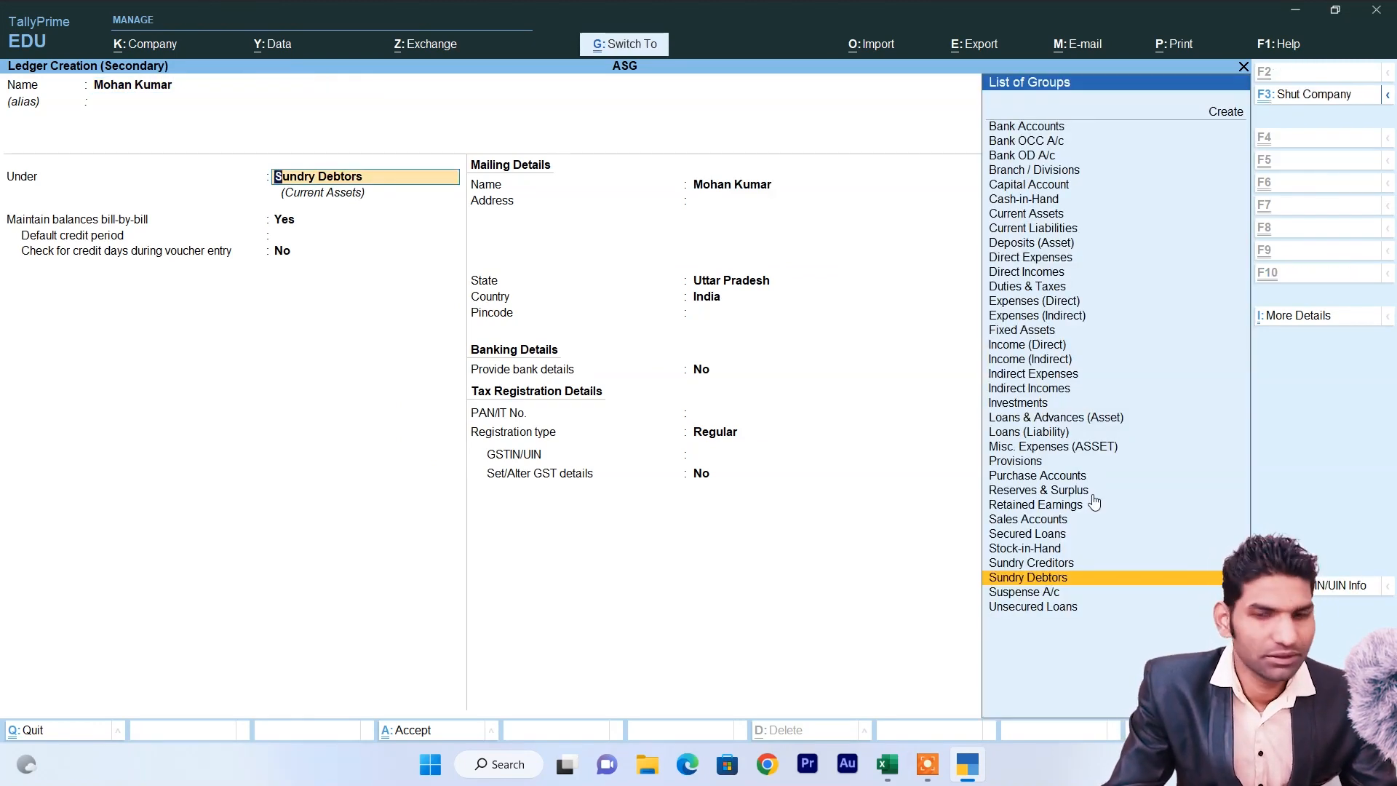
{"action": "key", "text": "ctrl+a"}
{"action": "key", "text": "ctrl+a"}
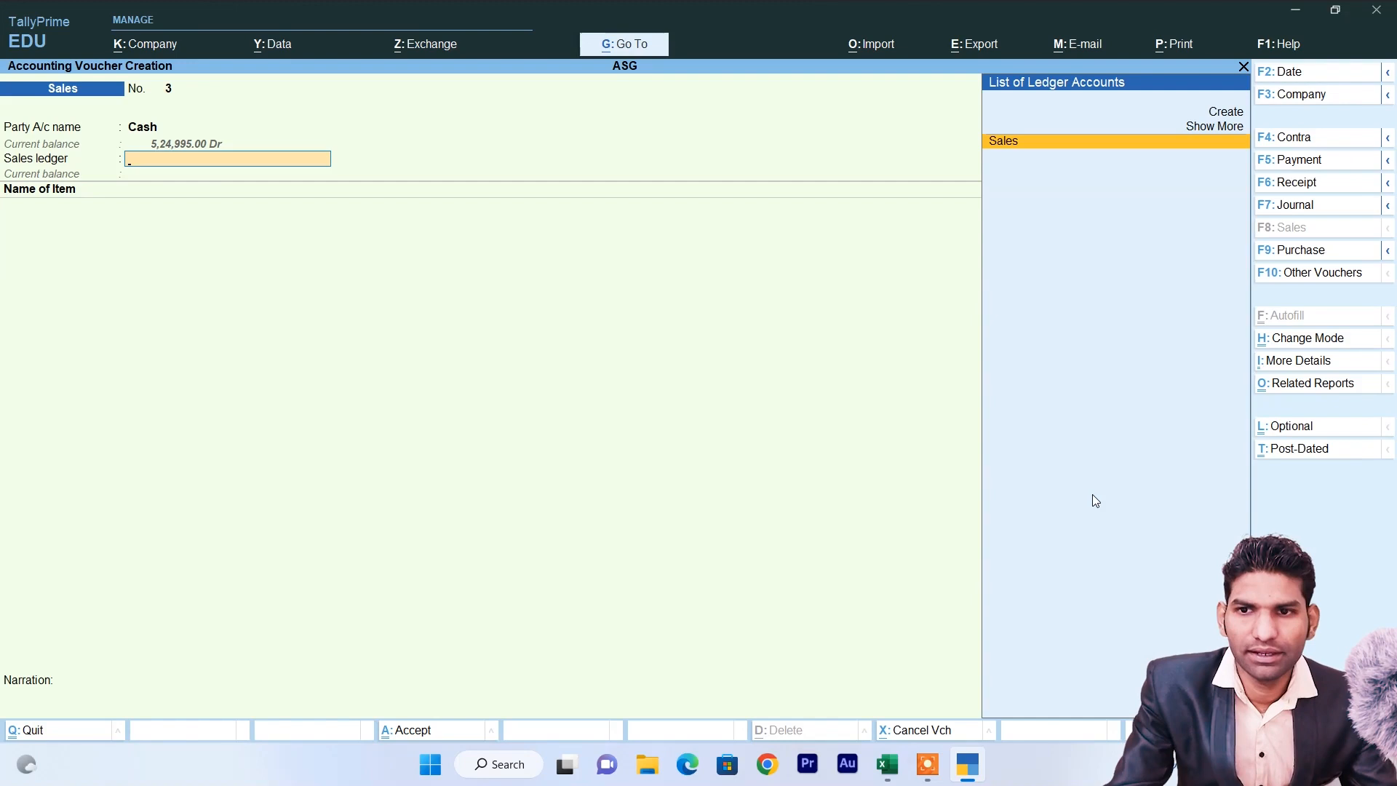
Bill 15 Pcs of LG LED 15" under Sales, save voucher No. 3, and return to Gateway.
{"action": "key", "text": "Return"}
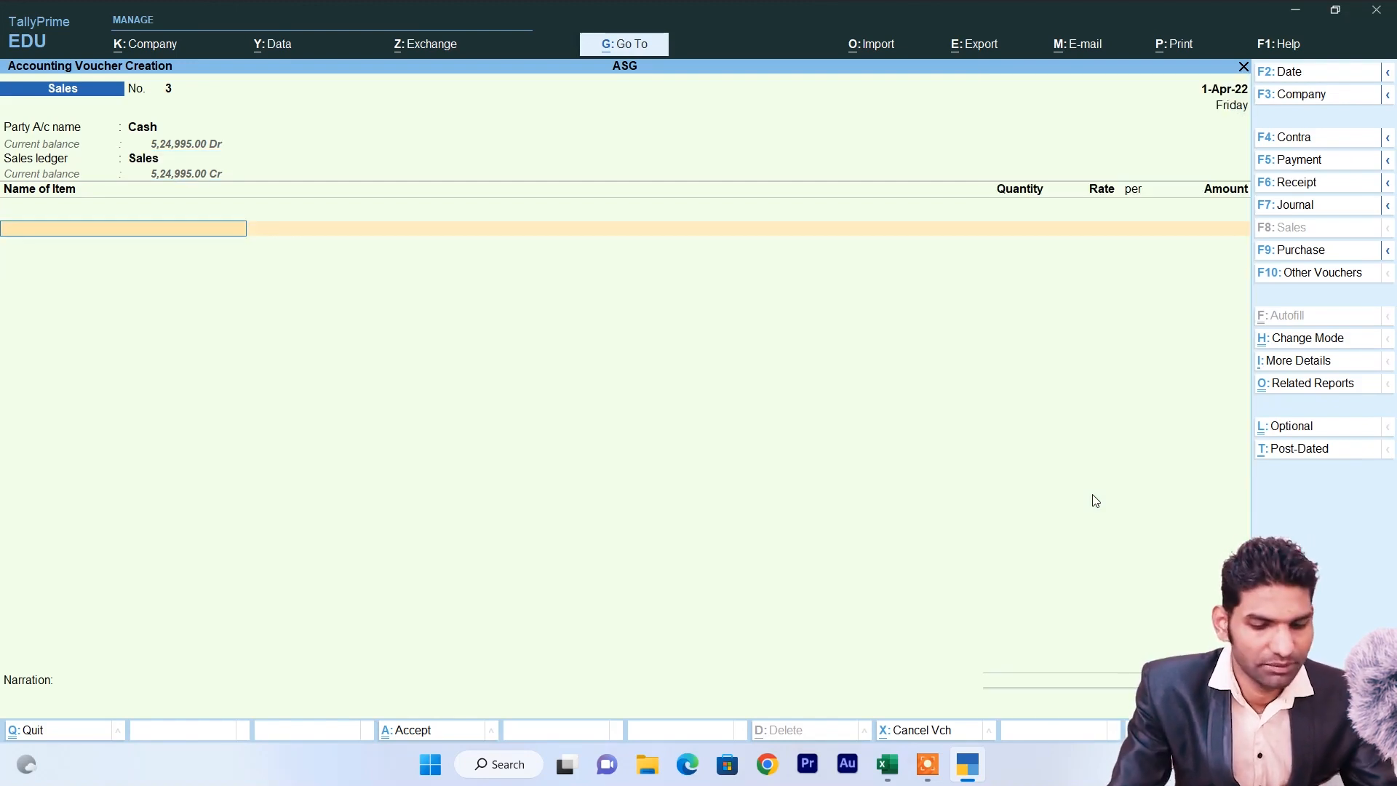
{"action": "key", "text": "Down"}
{"action": "key", "text": "Down"}
{"action": "key", "text": "Return"}
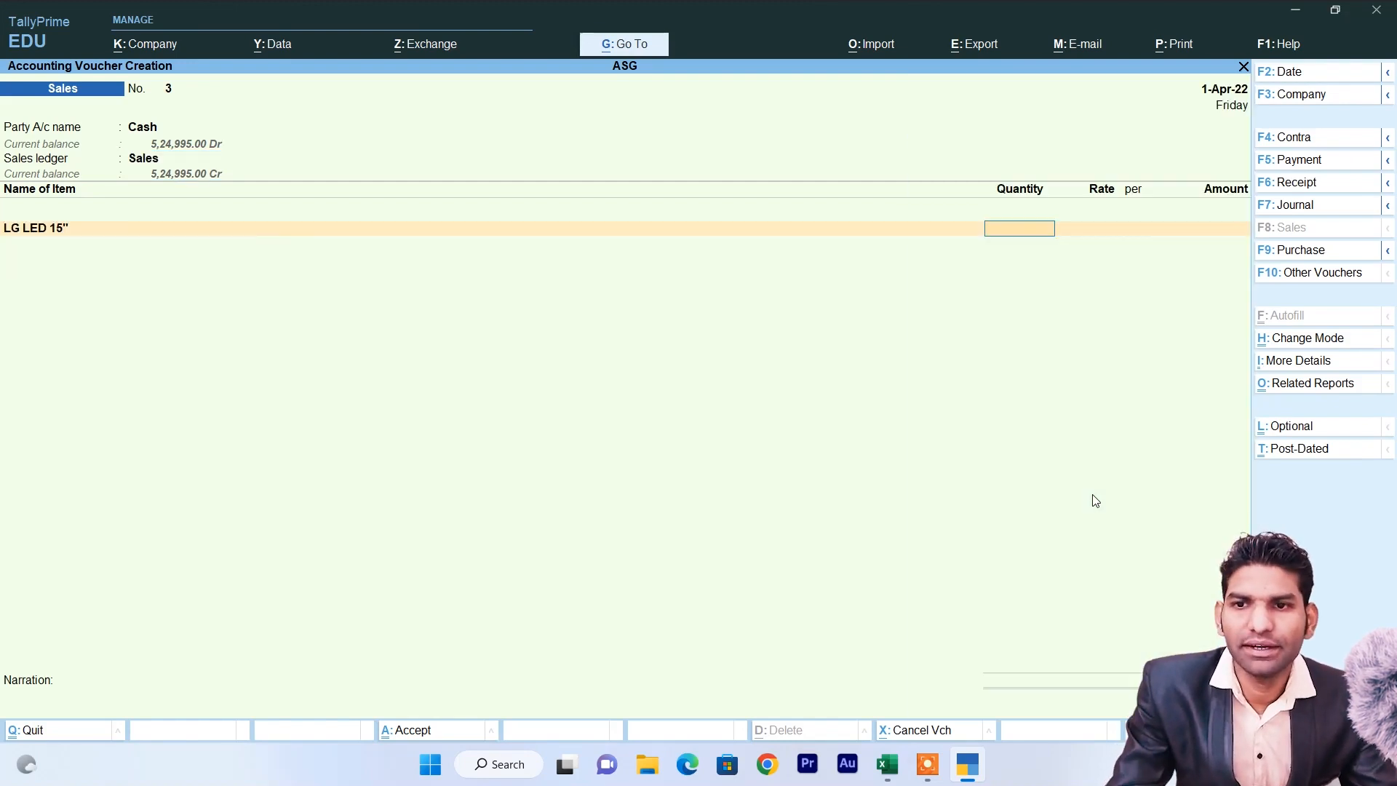
{"action": "type", "text": "15 Pcs"}
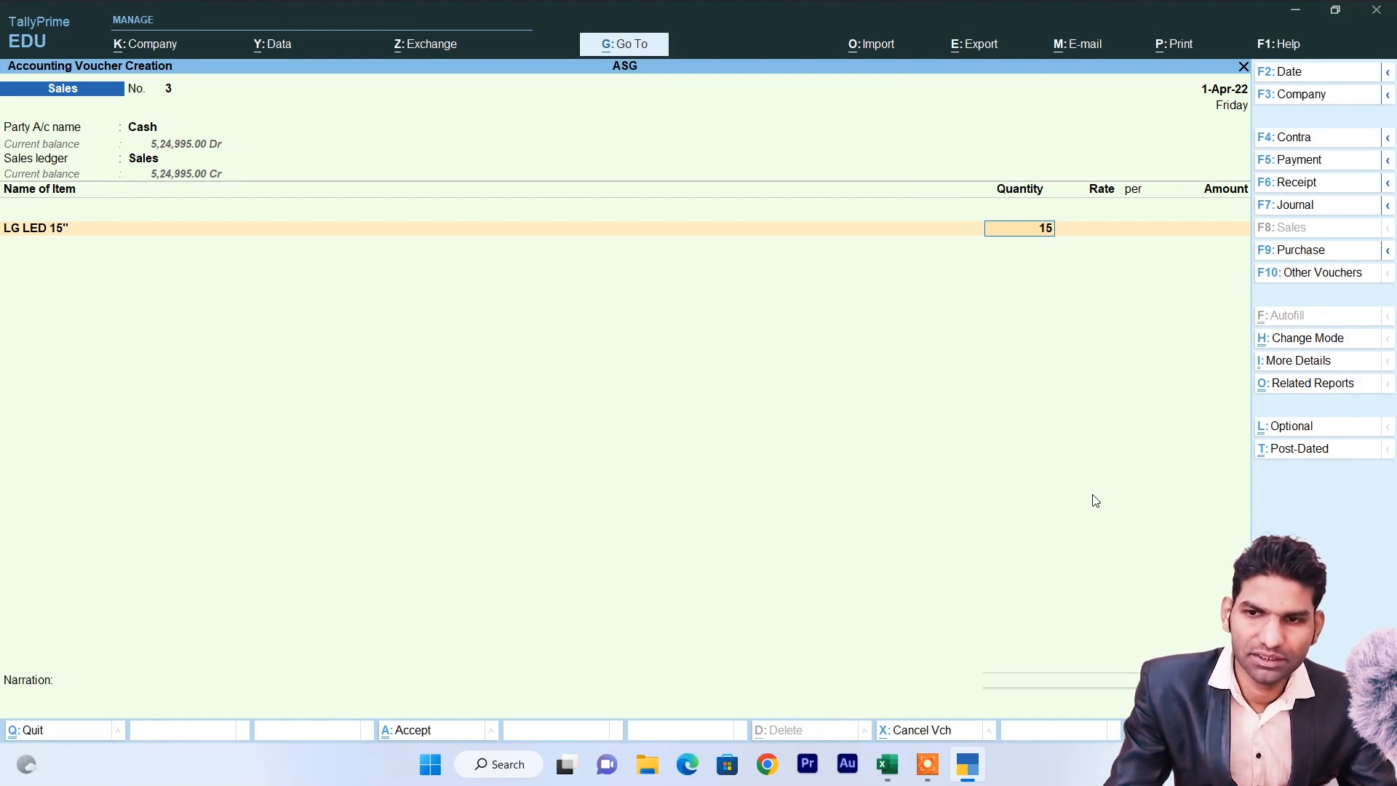
{"action": "key", "text": "Return"}
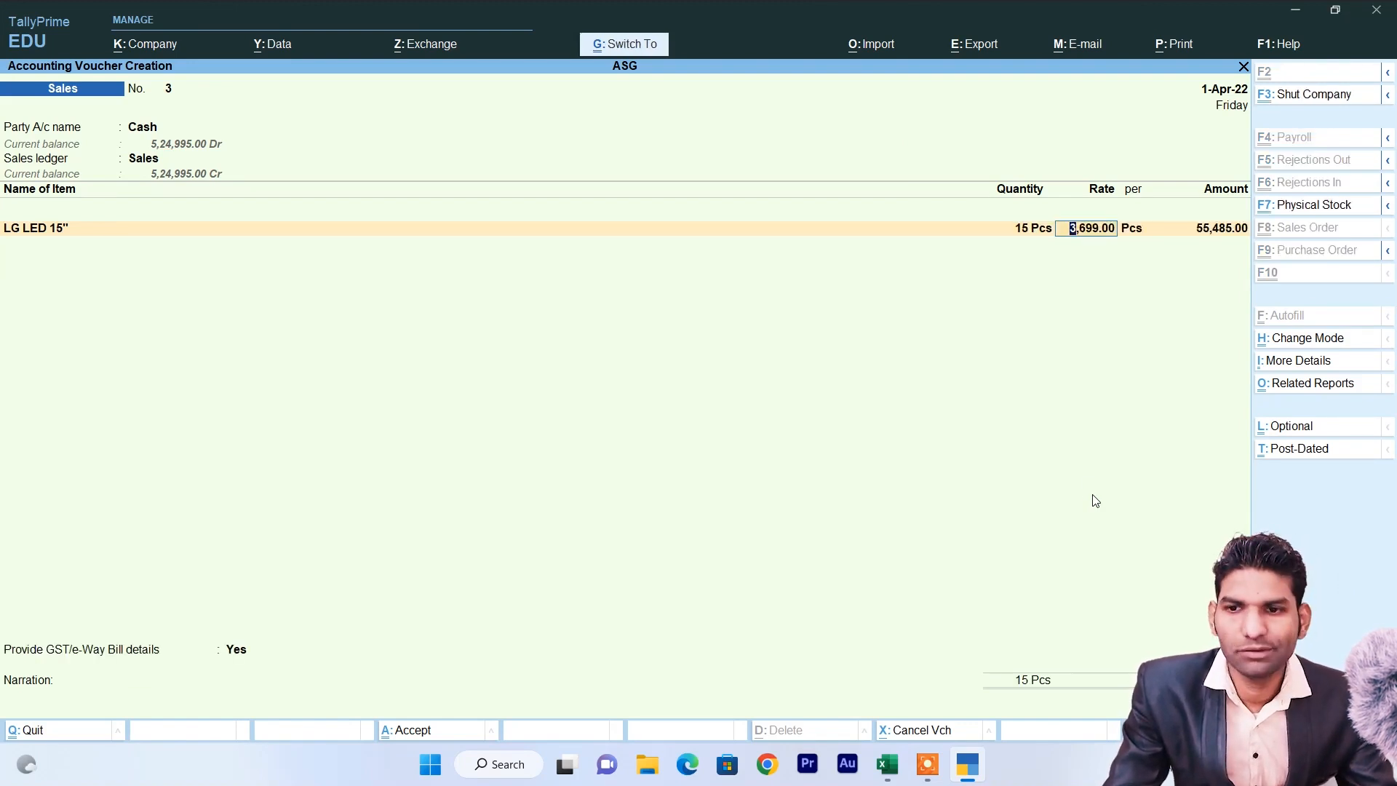
{"action": "key", "text": "ctrl+a"}
{"action": "key", "text": "Return"}
{"action": "key", "text": "Return"}
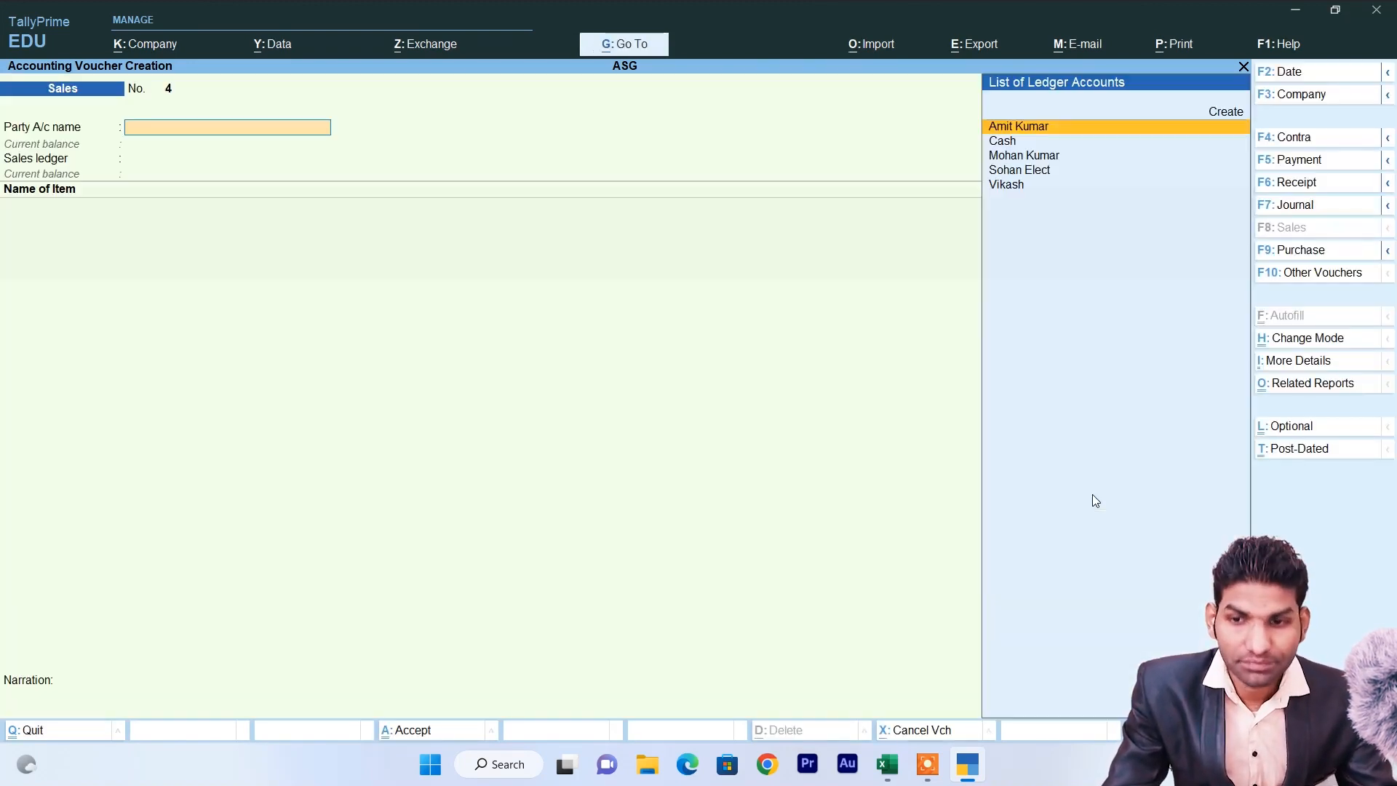
{"action": "key", "text": "Escape"}
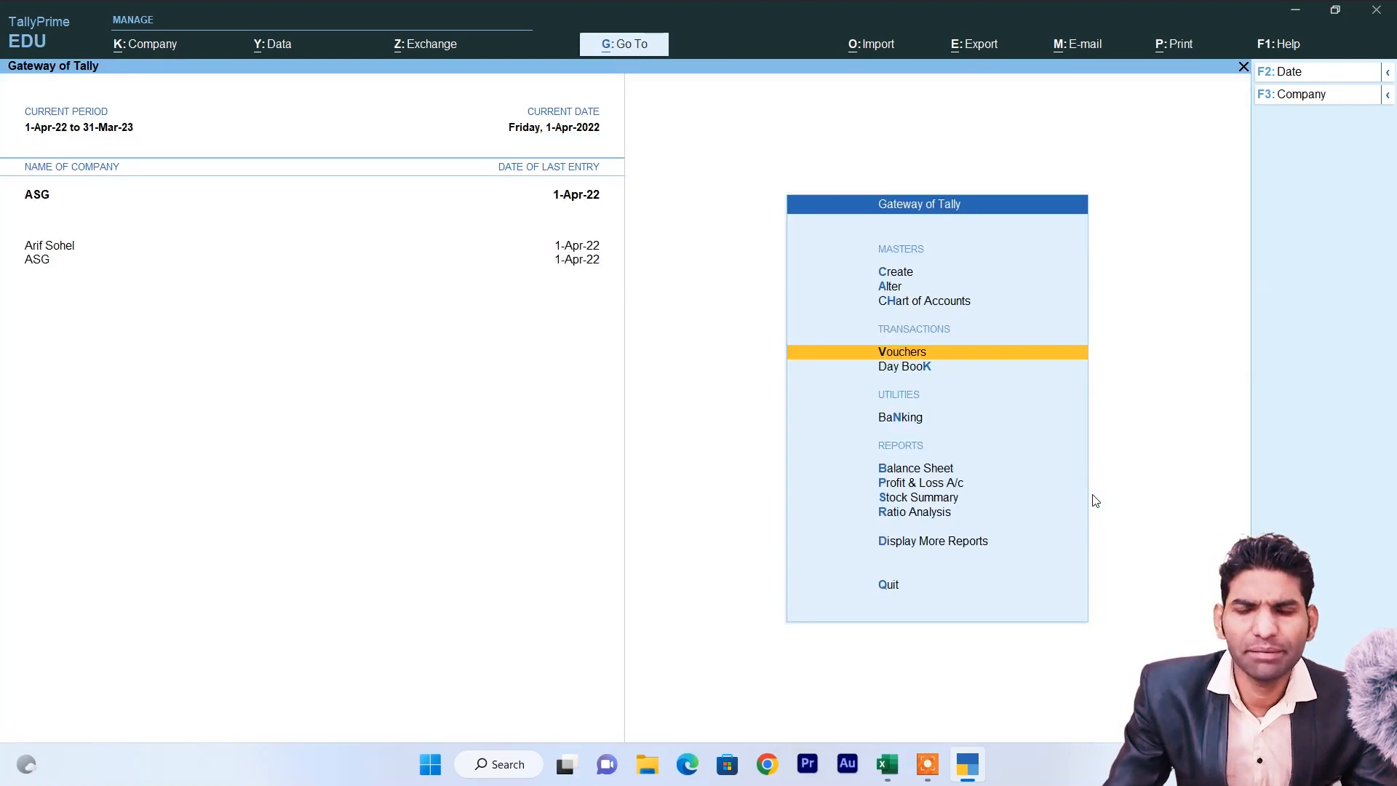
{"action": "key", "text": "Down"}
{"action": "key", "text": "Down"}
{"action": "key", "text": "Down"}
{"action": "key", "text": "Down"}
{"action": "key", "text": "Down"}
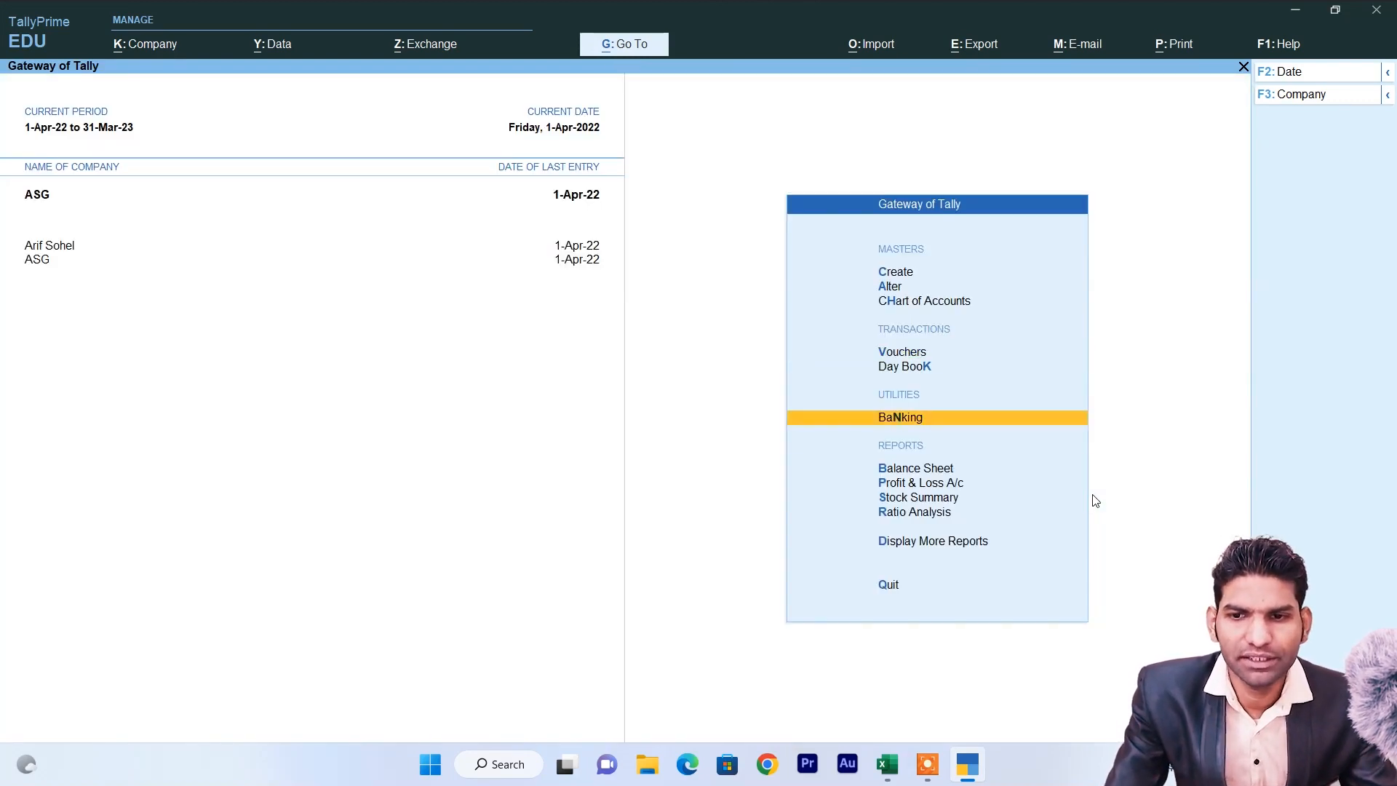
{"action": "key", "text": "Return"}
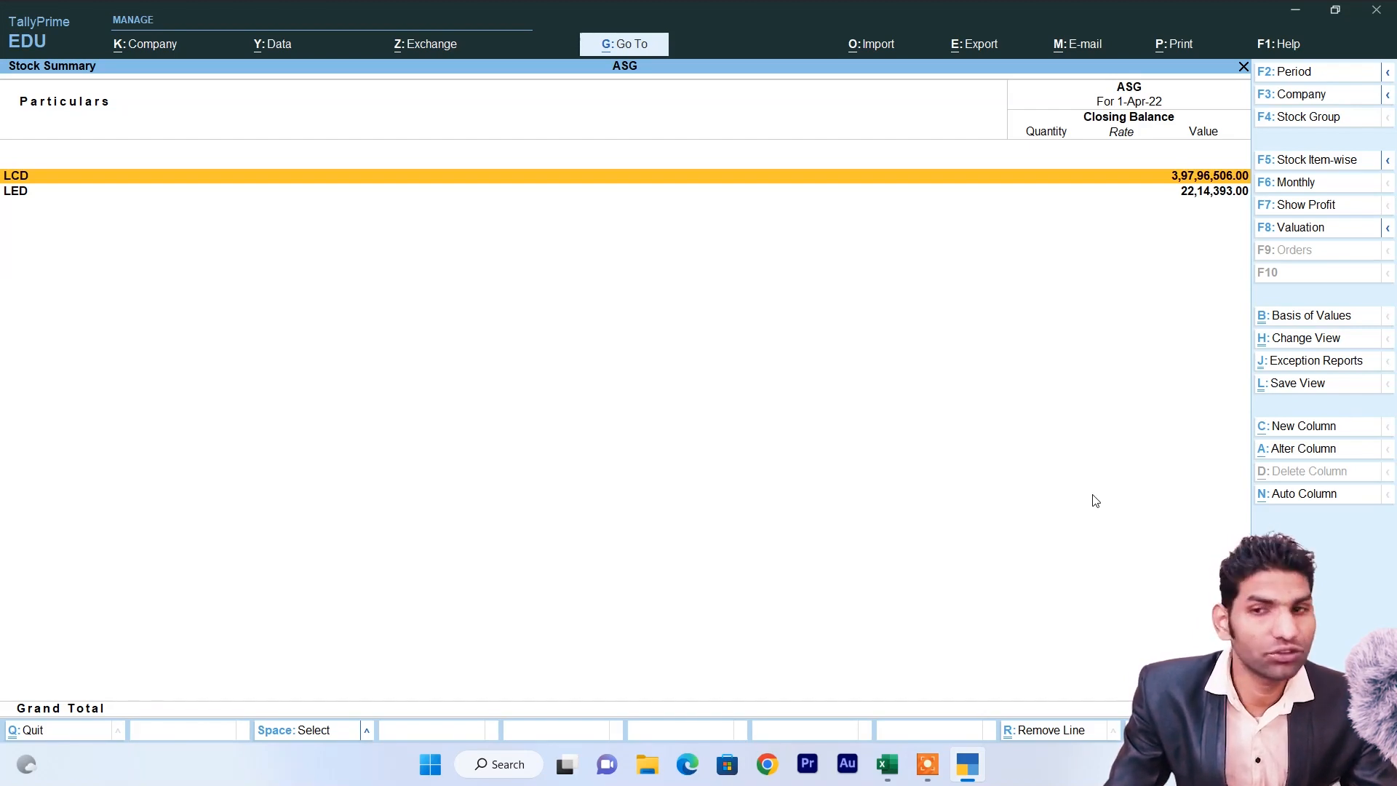
{"action": "key", "text": "Return"}
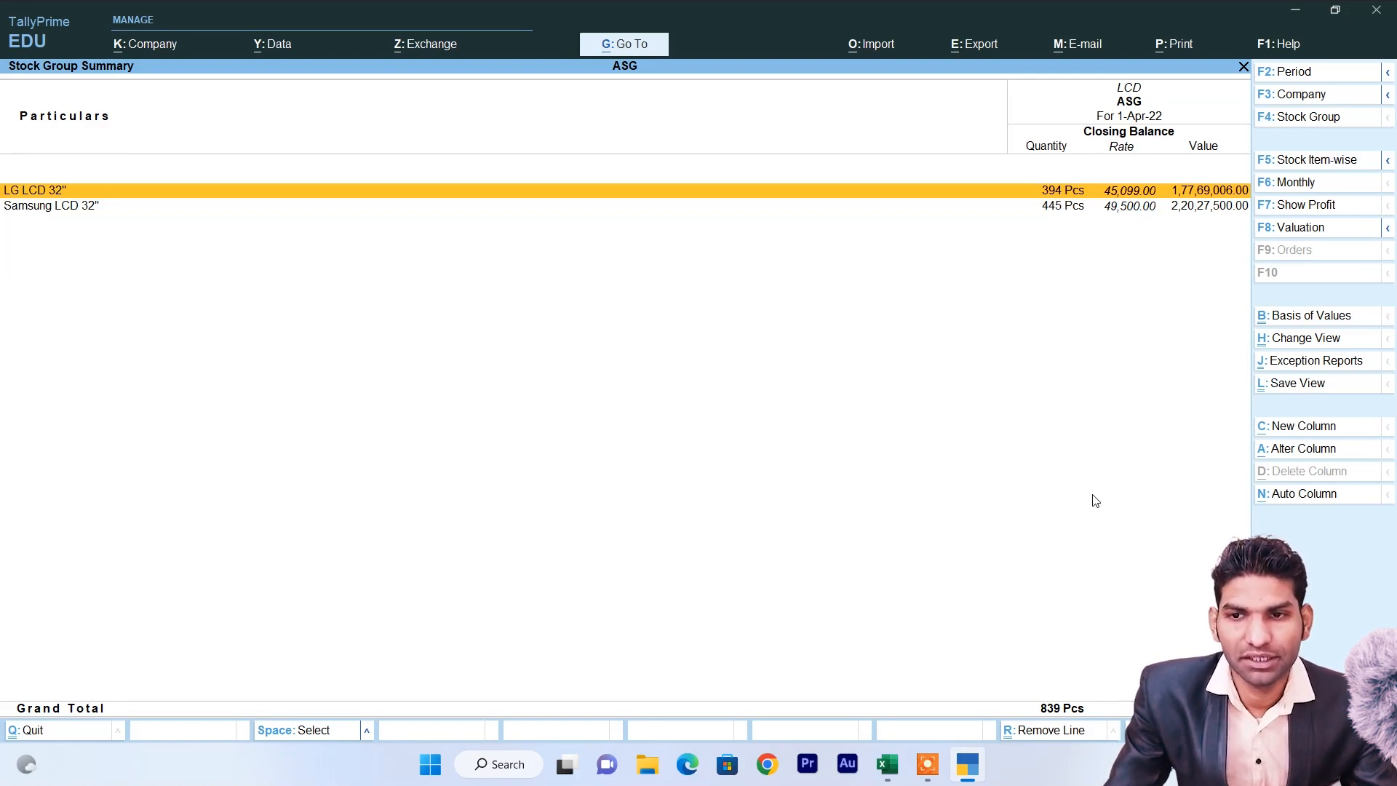
{"action": "key", "text": "Return"}
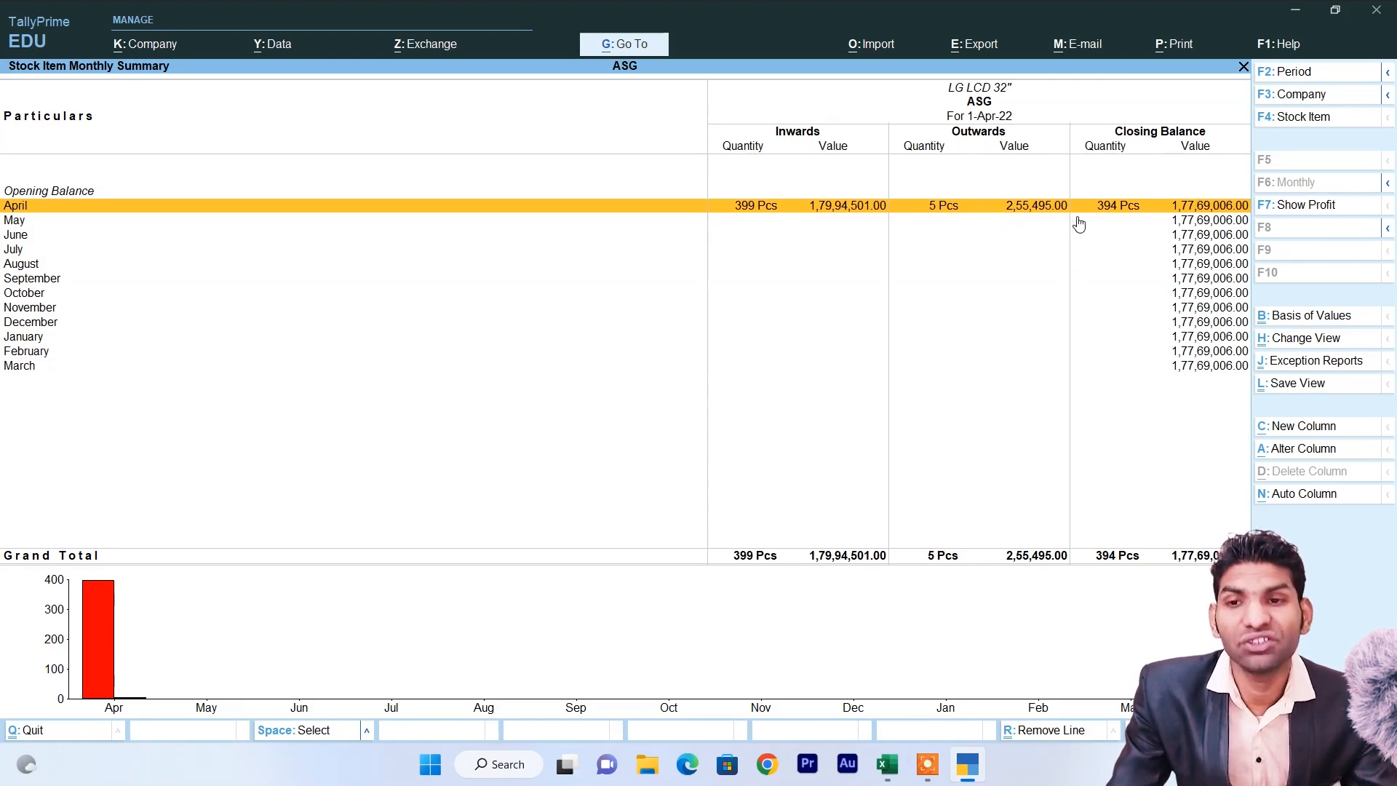
{"action": "key", "text": "Escape"}
{"action": "key", "text": "Down"}
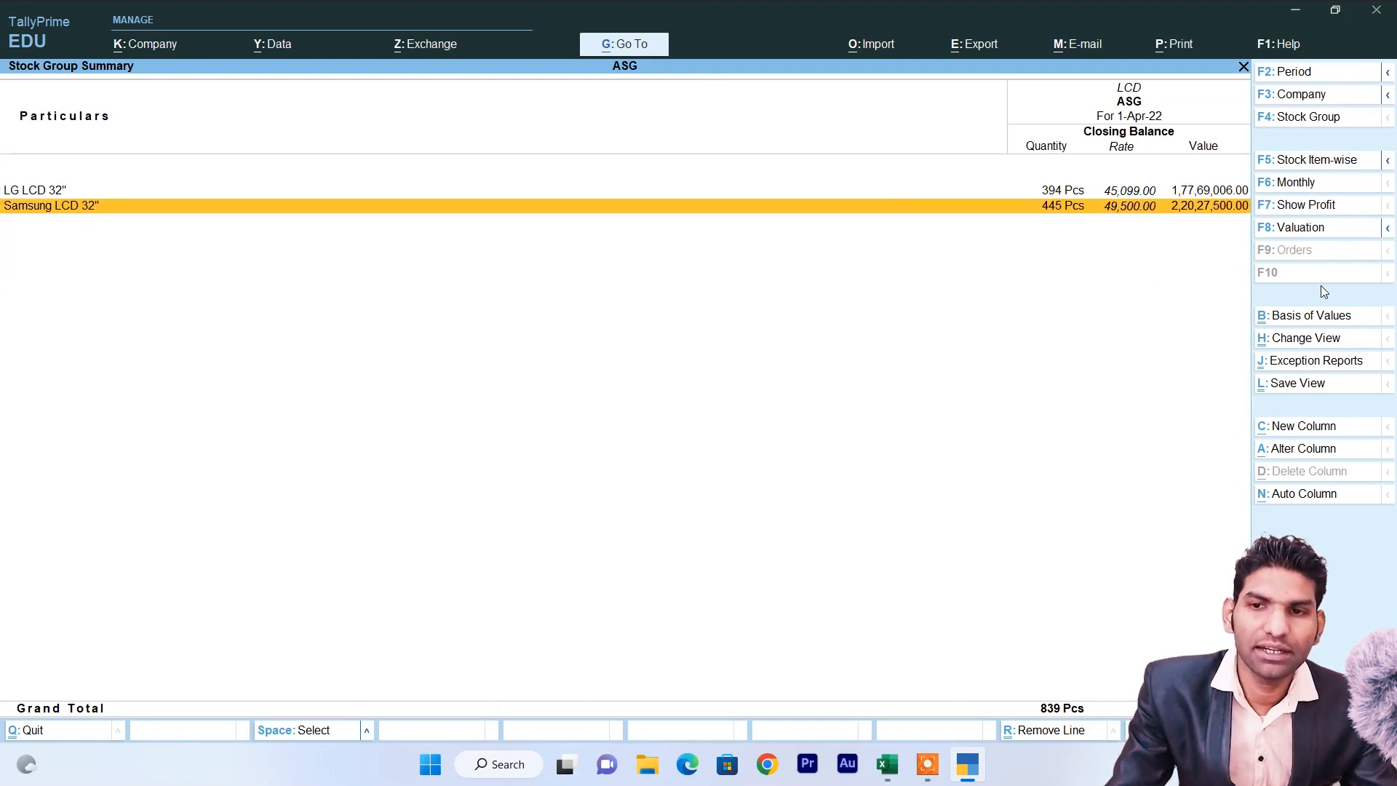
{"action": "key", "text": "Return"}
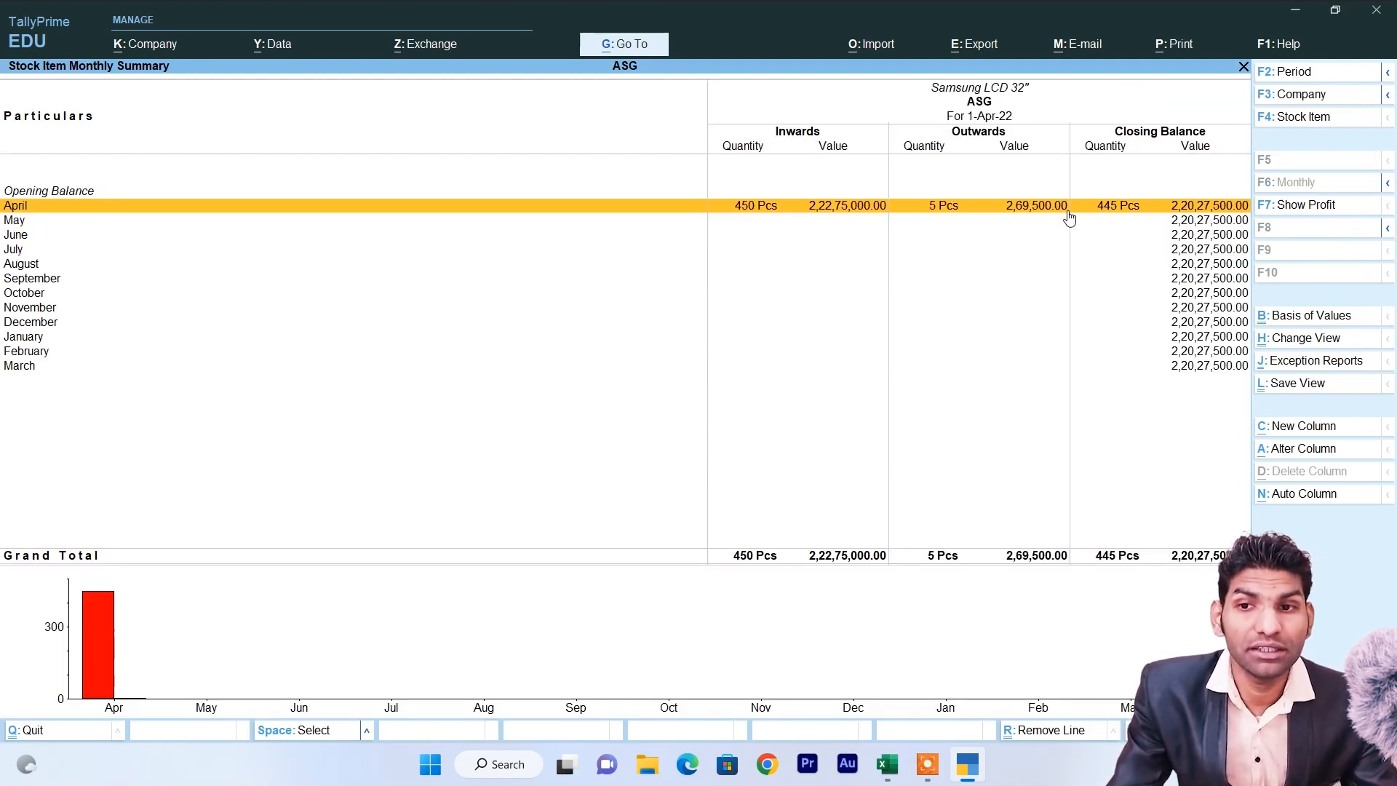
{"action": "key", "text": "Escape"}
{"action": "key", "text": "Escape"}
{"action": "key", "text": "Escape"}
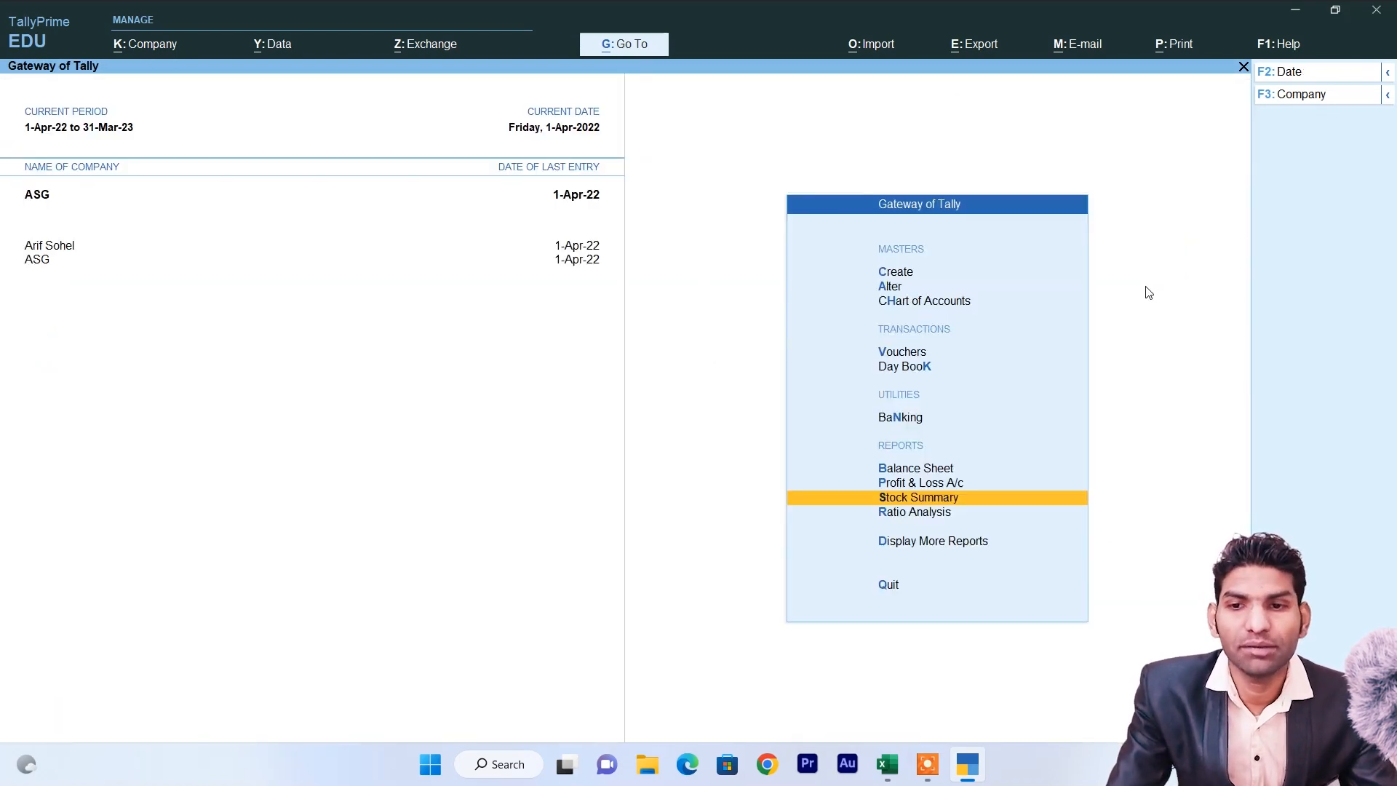
{"action": "key", "text": "Up"}
{"action": "key", "text": "Return"}
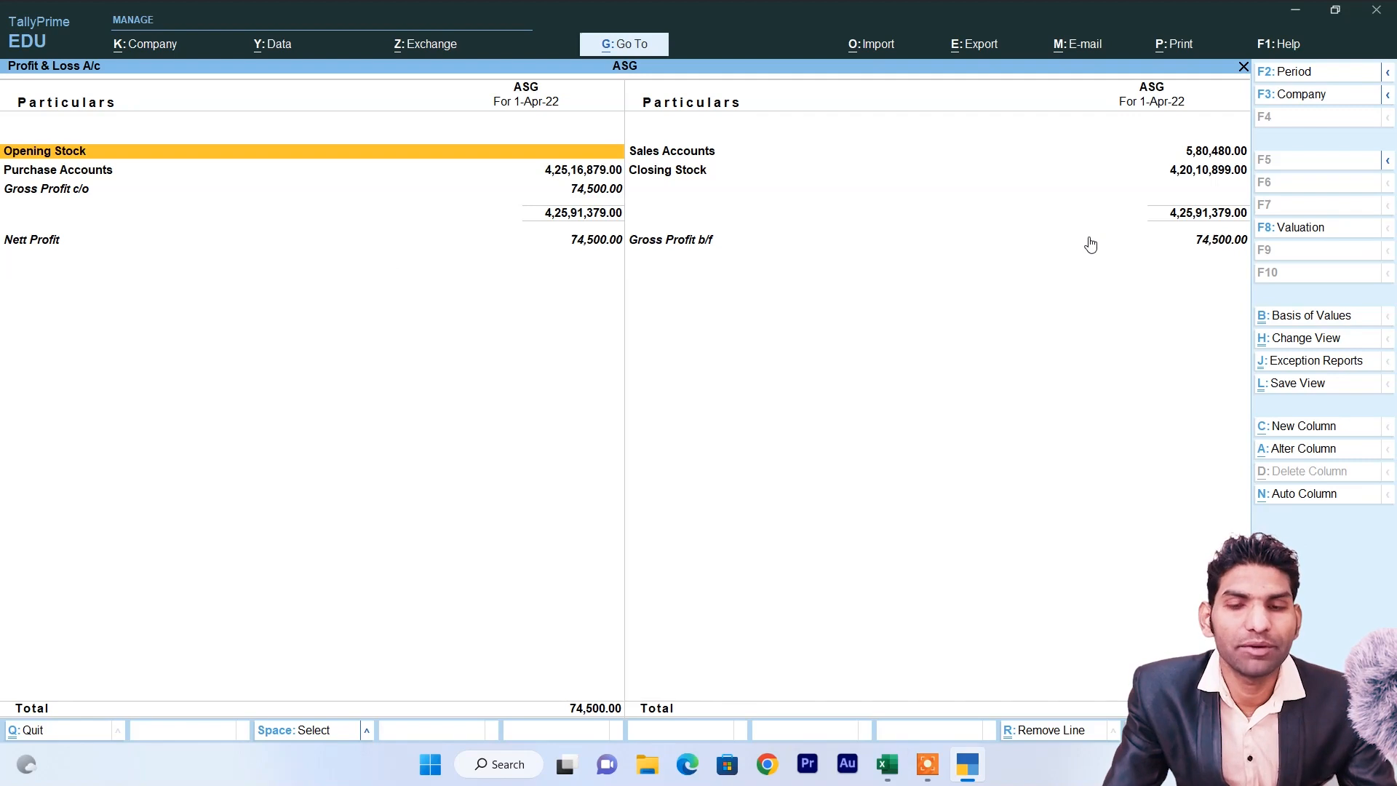
{"action": "key", "text": "Escape"}
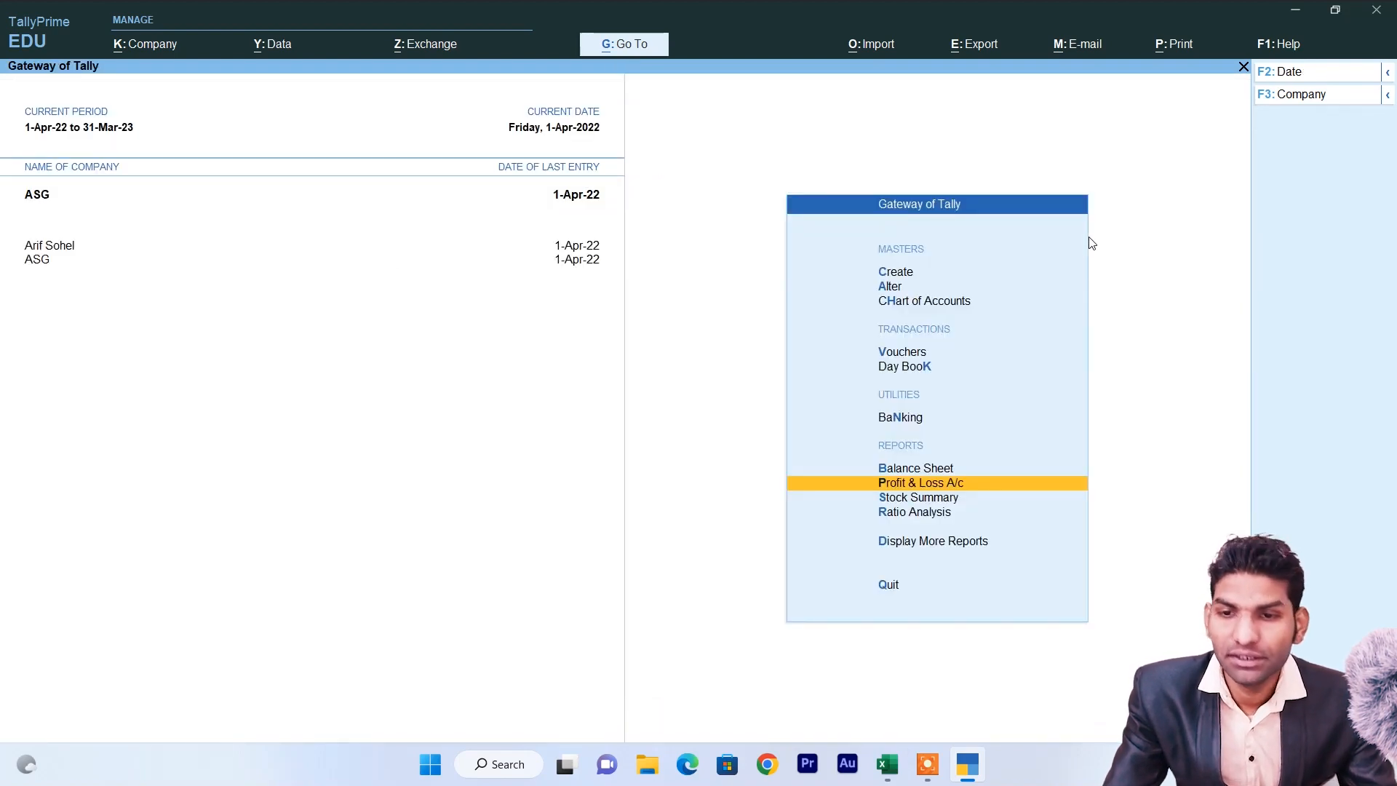
Open the Stock Query report for LG LCD 32" from Statements of Inventory.
{"action": "key", "text": "Down"}
{"action": "key", "text": "Down"}
{"action": "key", "text": "Down"}
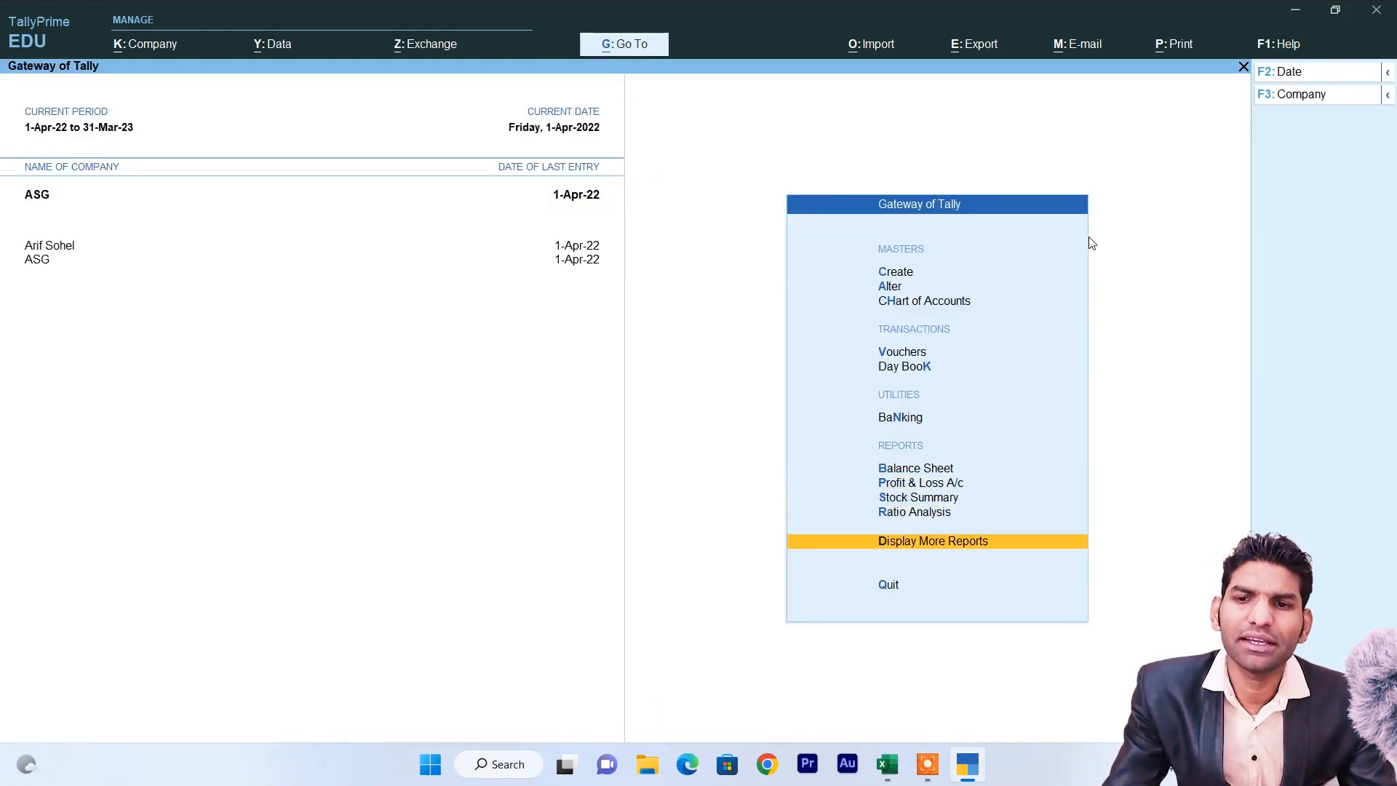
{"action": "key", "text": "Return"}
{"action": "key", "text": "Down"}
{"action": "key", "text": "Down"}
{"action": "key", "text": "Down"}
{"action": "key", "text": "Down"}
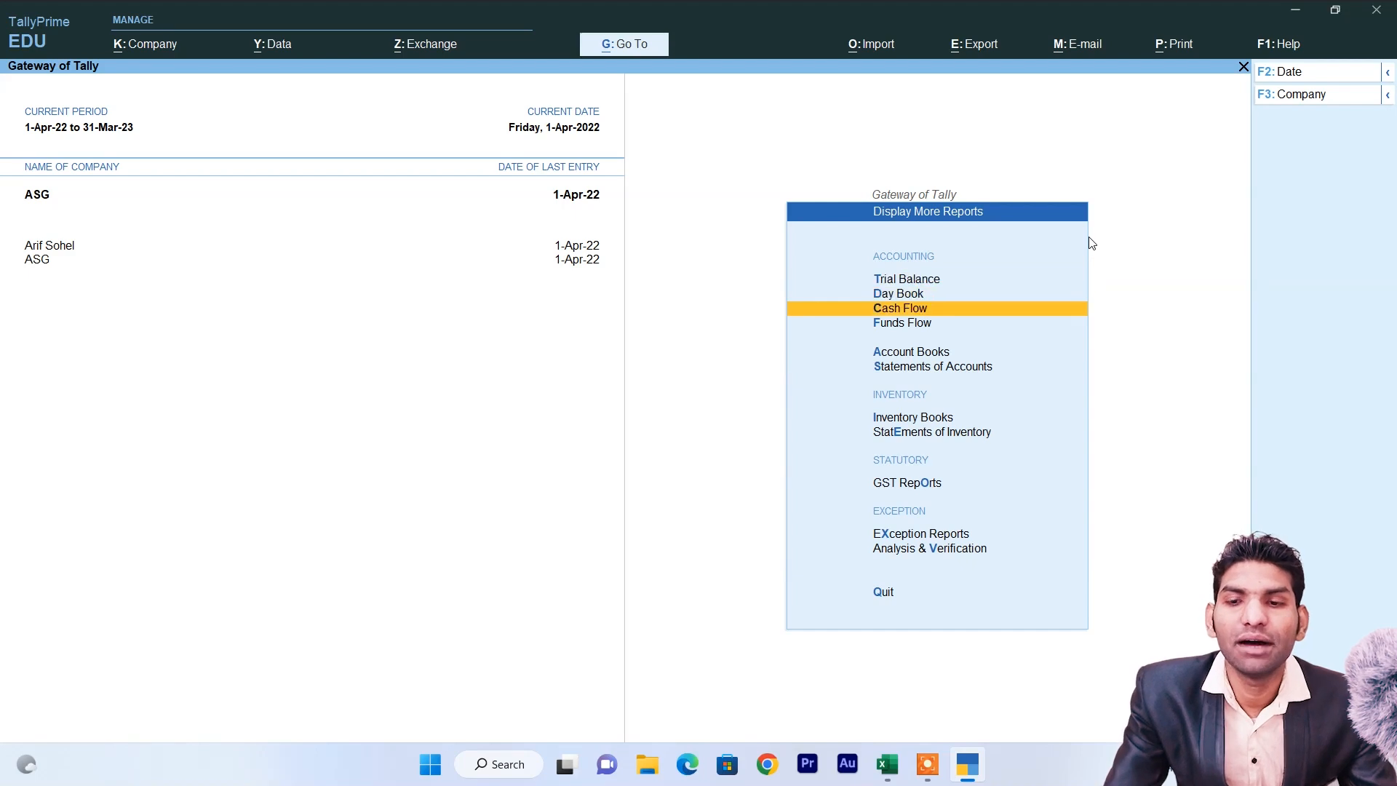
{"action": "key", "text": "Down"}
{"action": "key", "text": "Down"}
{"action": "key", "text": "Down"}
{"action": "key", "text": "Down"}
{"action": "key", "text": "Down"}
{"action": "key", "text": "Up"}
{"action": "key", "text": "Up"}
{"action": "key", "text": "Up"}
{"action": "key", "text": "Down"}
{"action": "key", "text": "Return"}
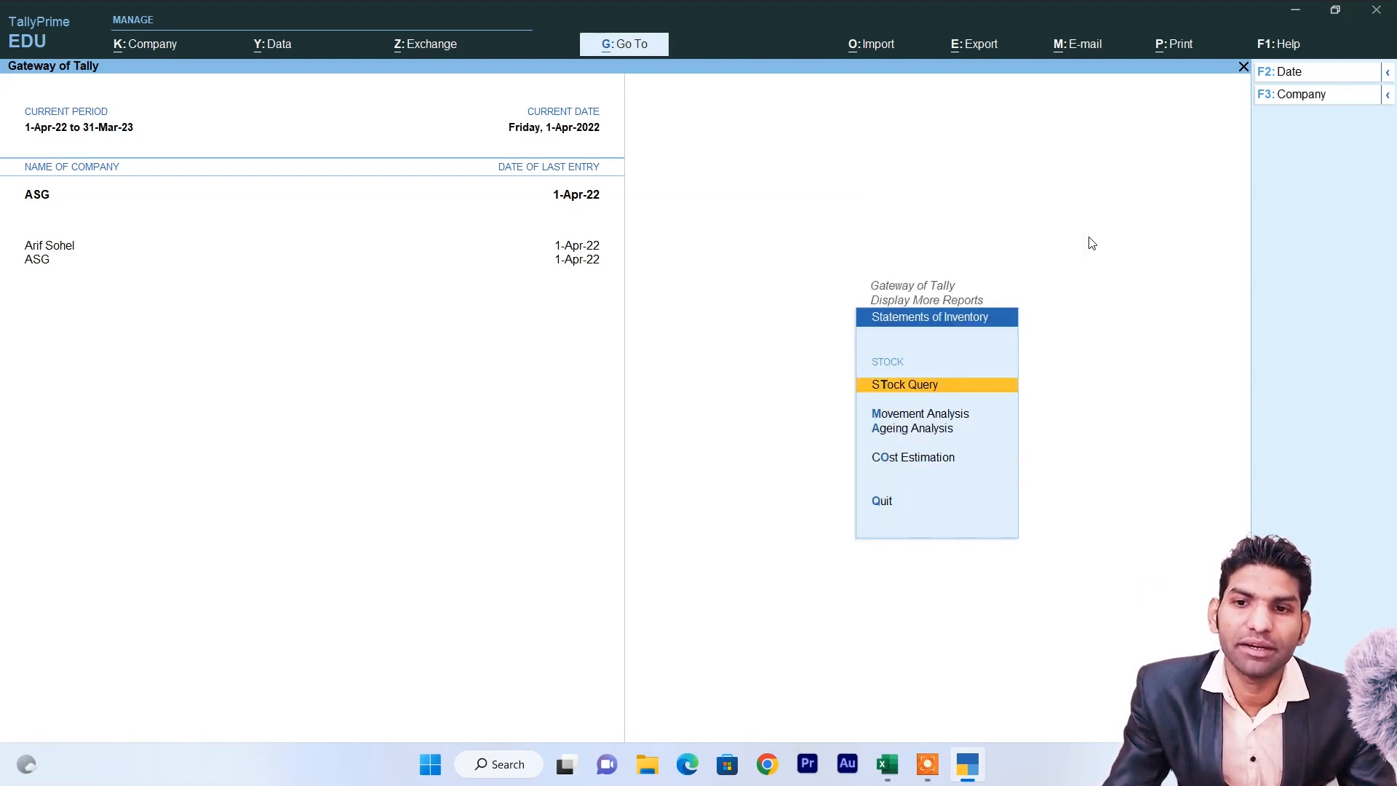
{"action": "key", "text": "Escape"}
{"action": "key", "text": "Up"}
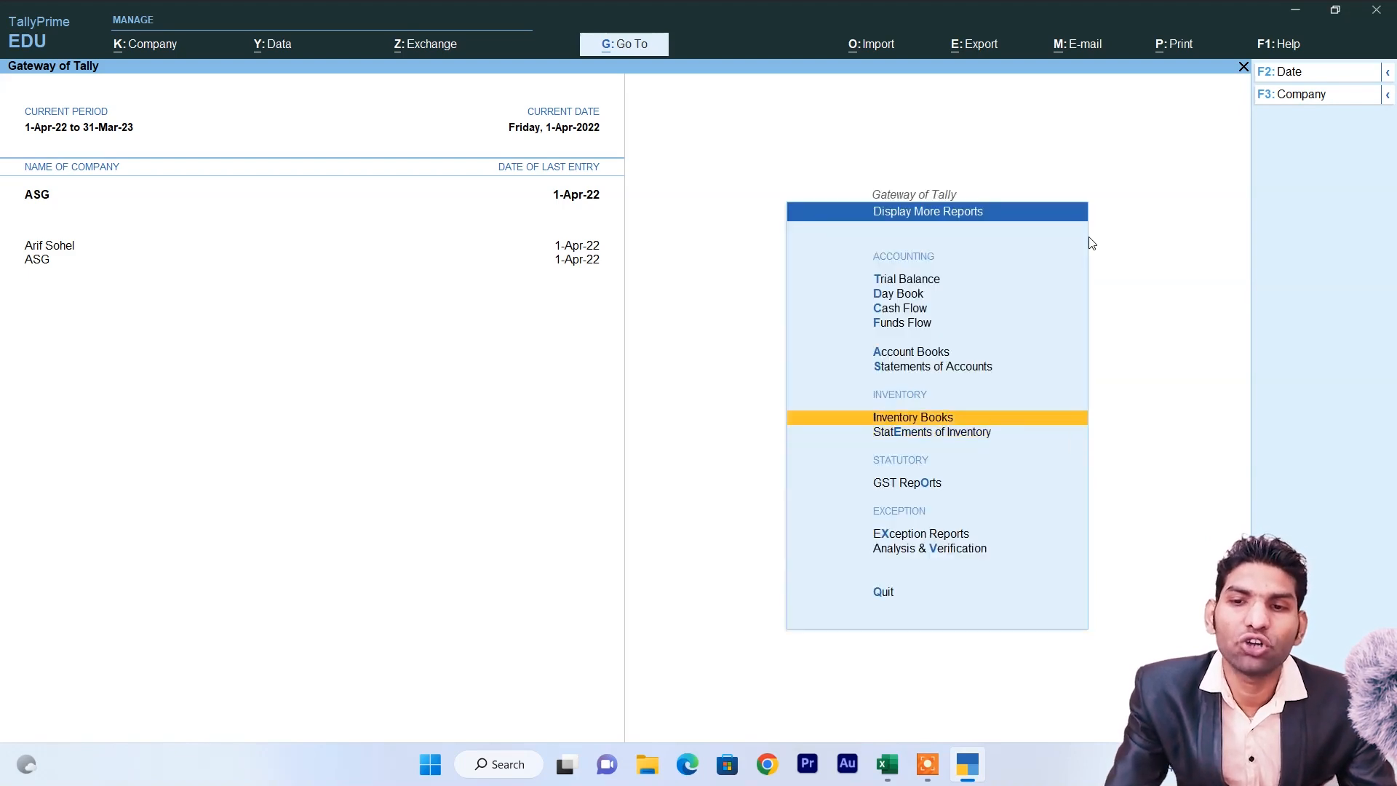
{"action": "key", "text": "Down"}
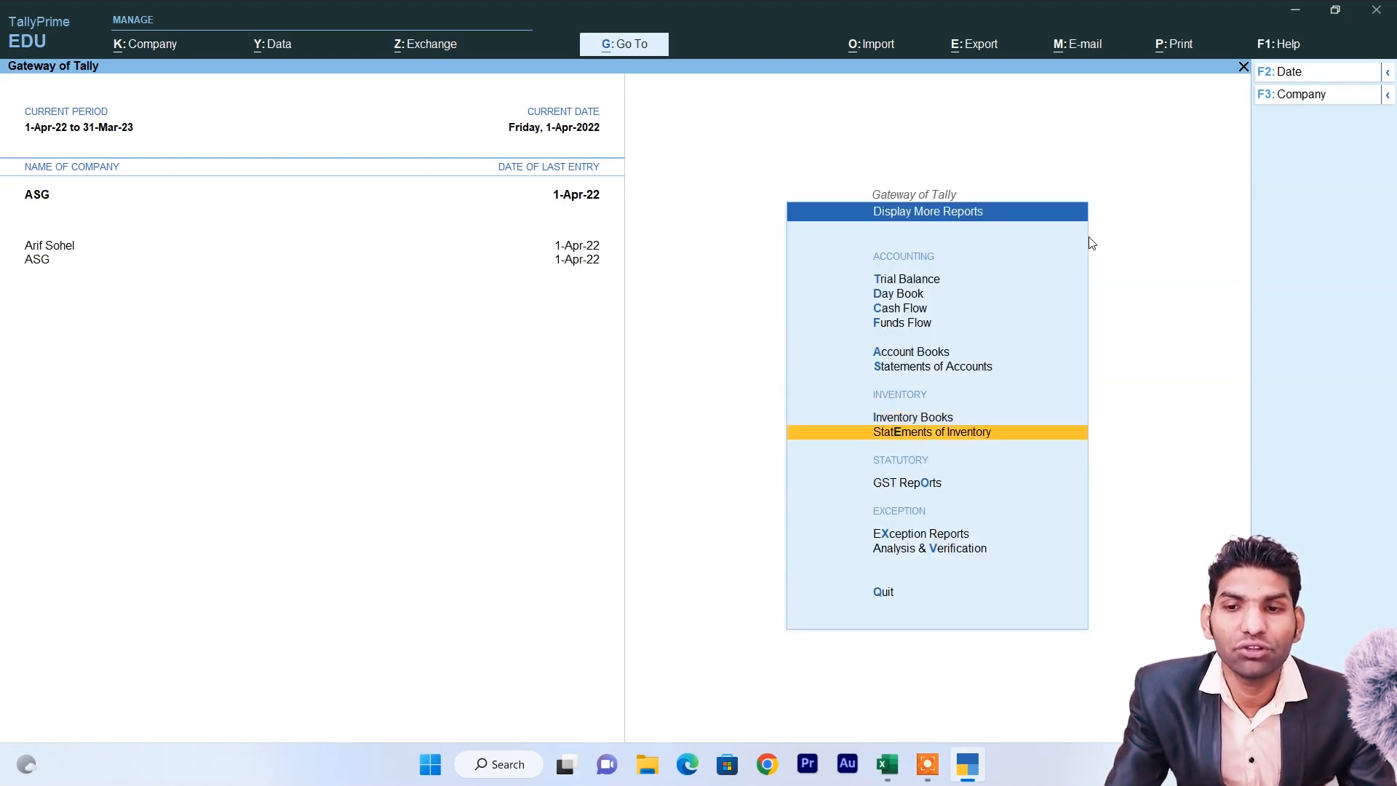
{"action": "key", "text": "Return"}
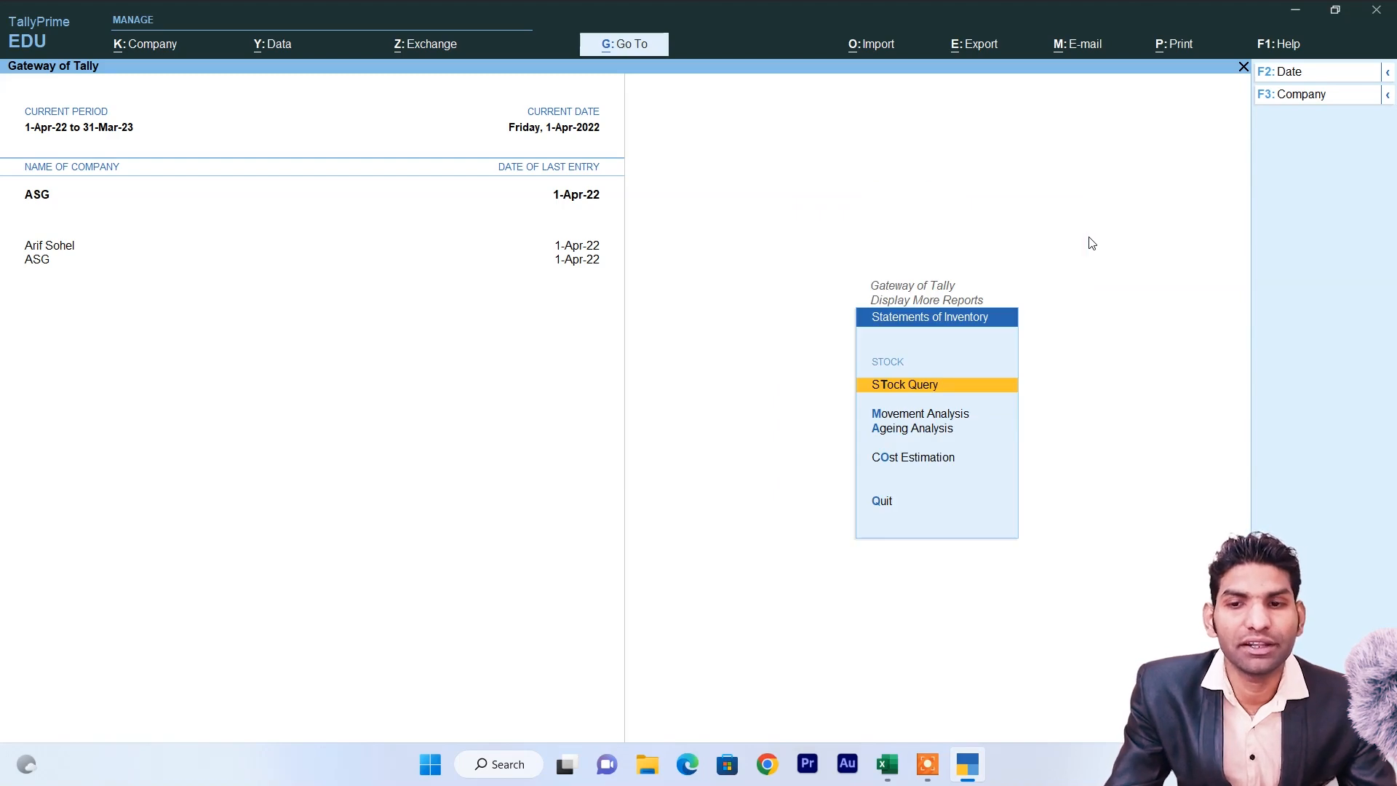
{"action": "key", "text": "Return"}
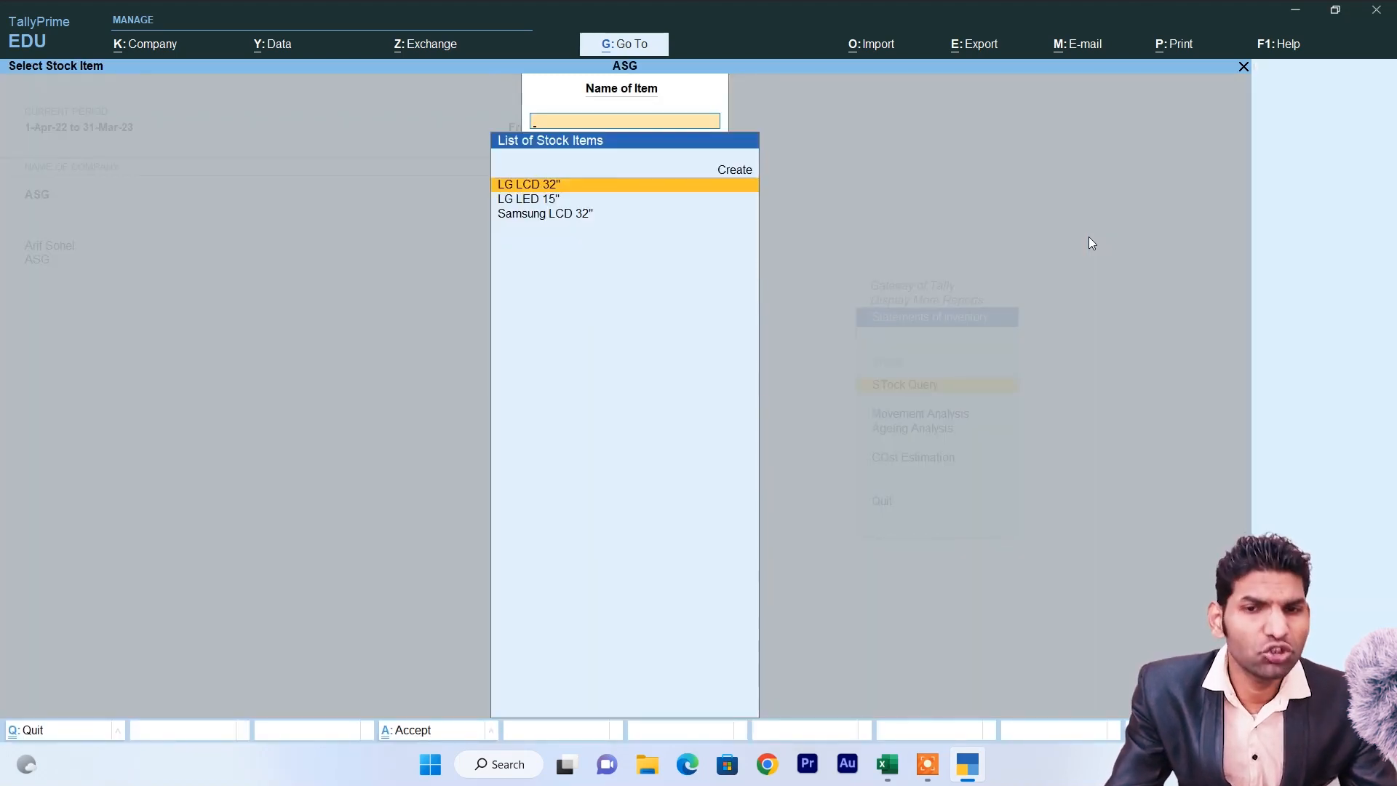
{"action": "key", "text": "Return"}
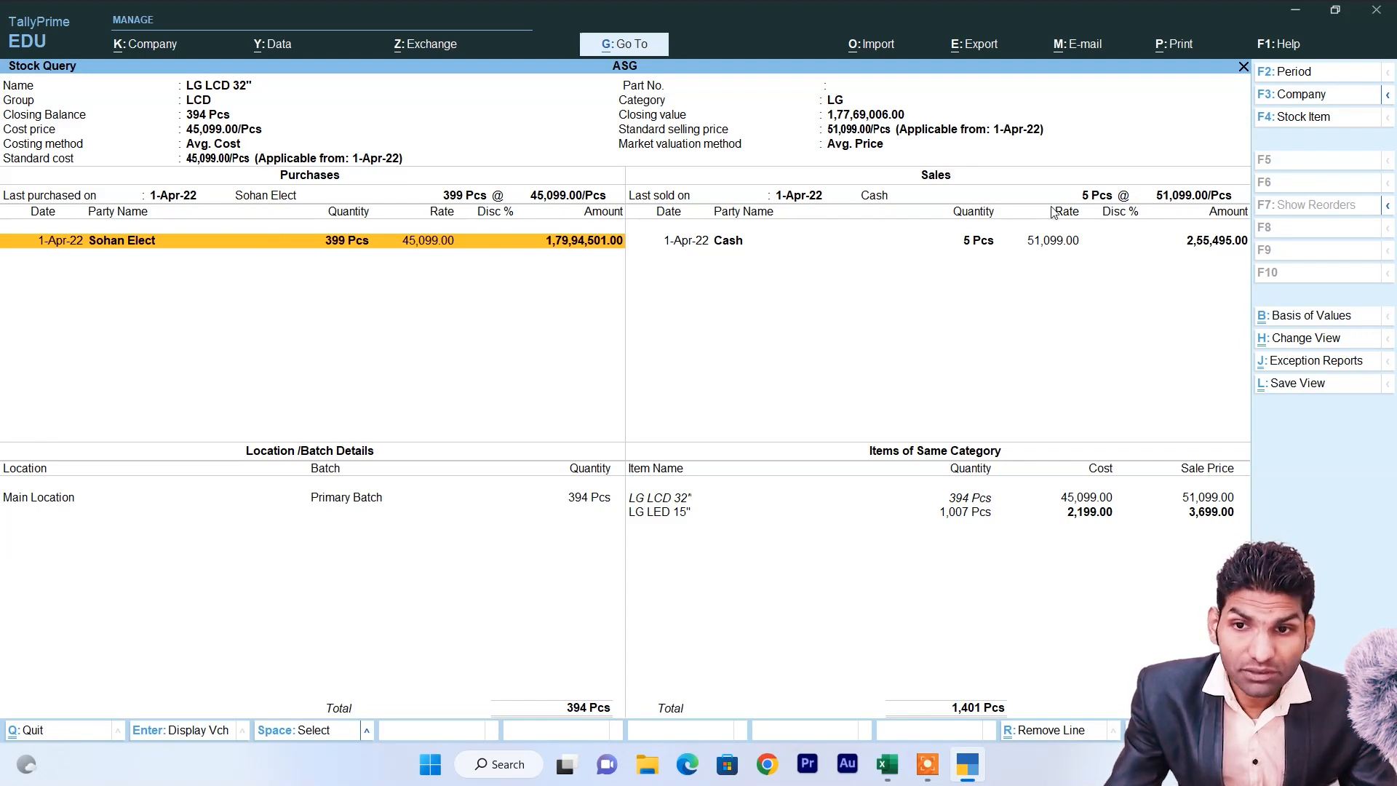
Inspect the Cash sale and compare the LG LCD 32" and LG LED 15" same-category rows.
{"action": "left_click", "coordinate": [735, 246]}
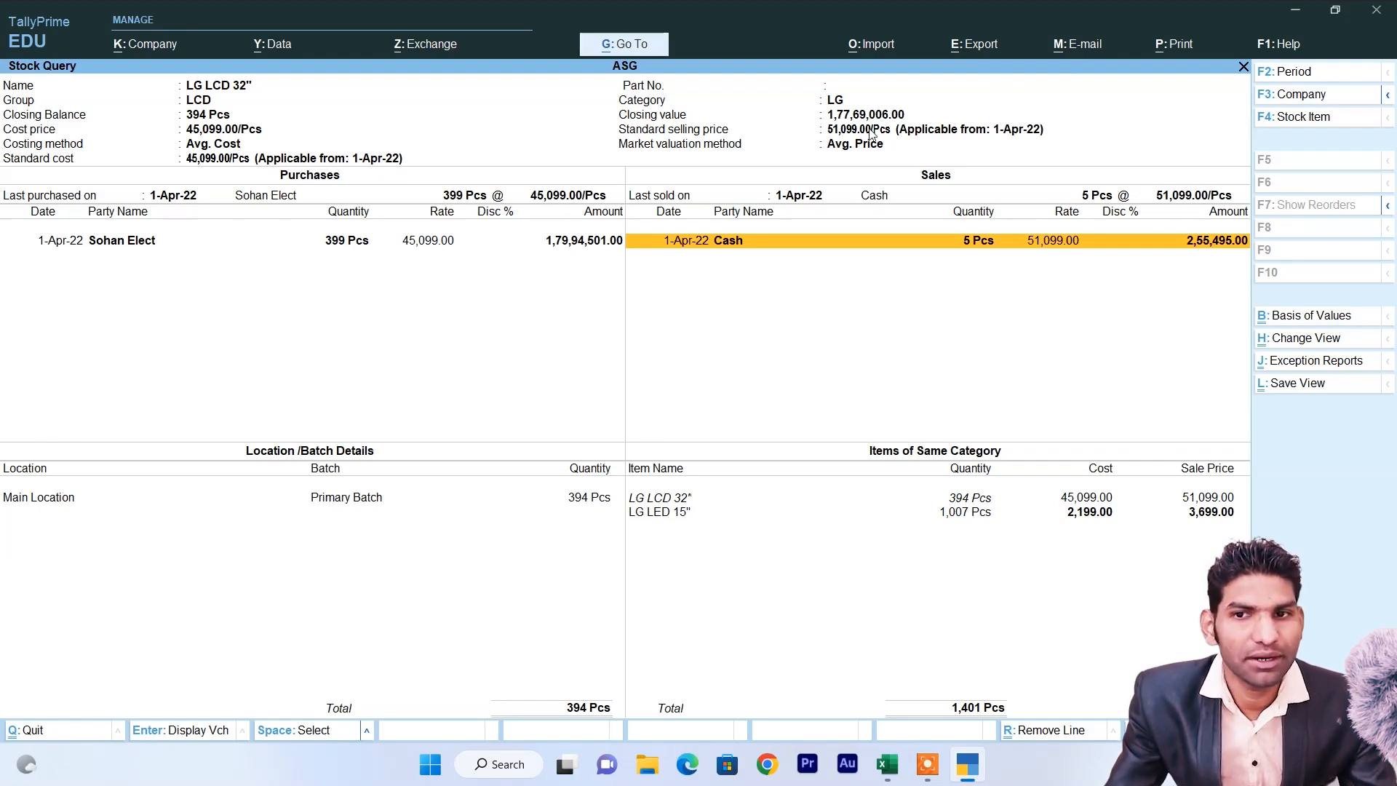
{"action": "left_click", "coordinate": [679, 514]}
{"action": "left_click", "coordinate": [668, 512]}
{"action": "left_click", "coordinate": [673, 498]}
{"action": "left_click", "coordinate": [673, 512]}
{"action": "left_click", "coordinate": [675, 498]}
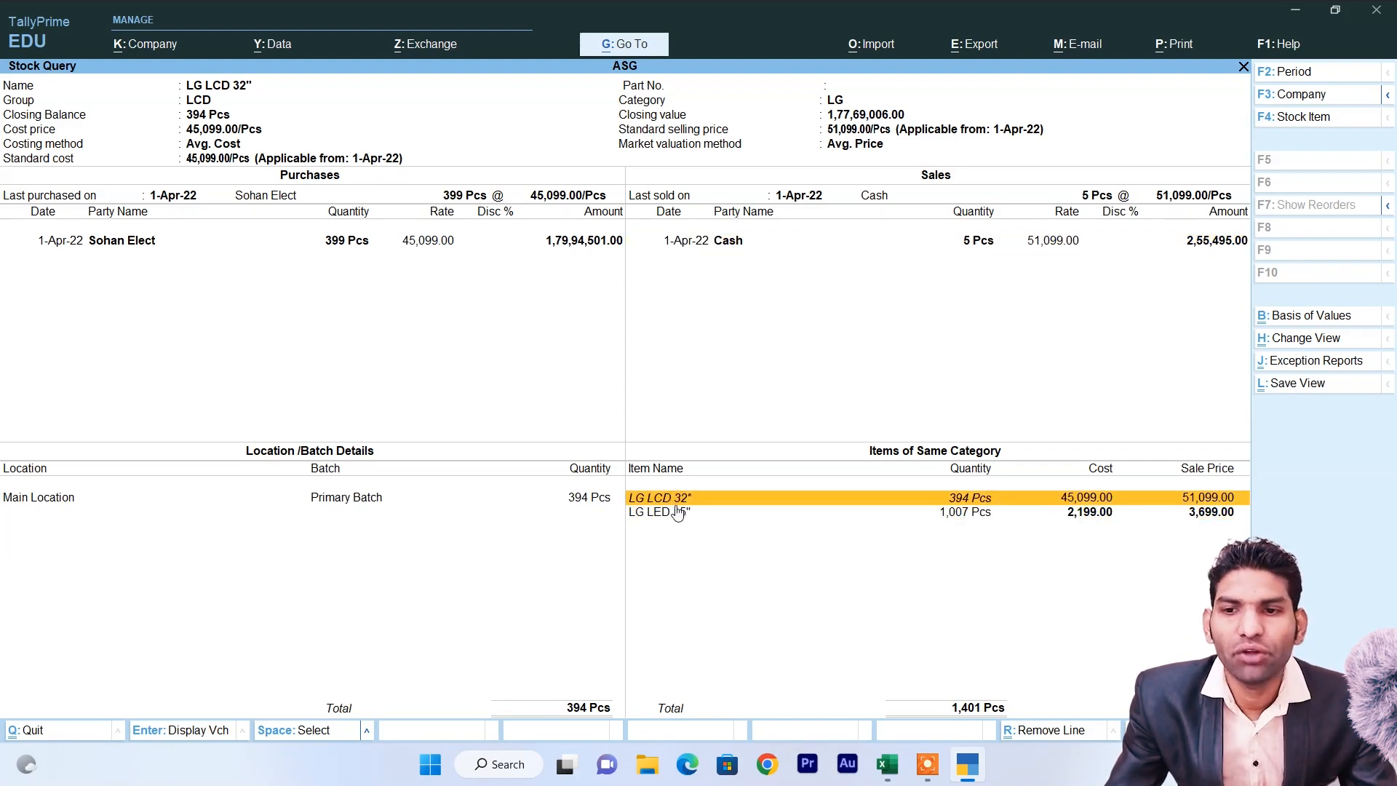
{"action": "left_click", "coordinate": [678, 514]}
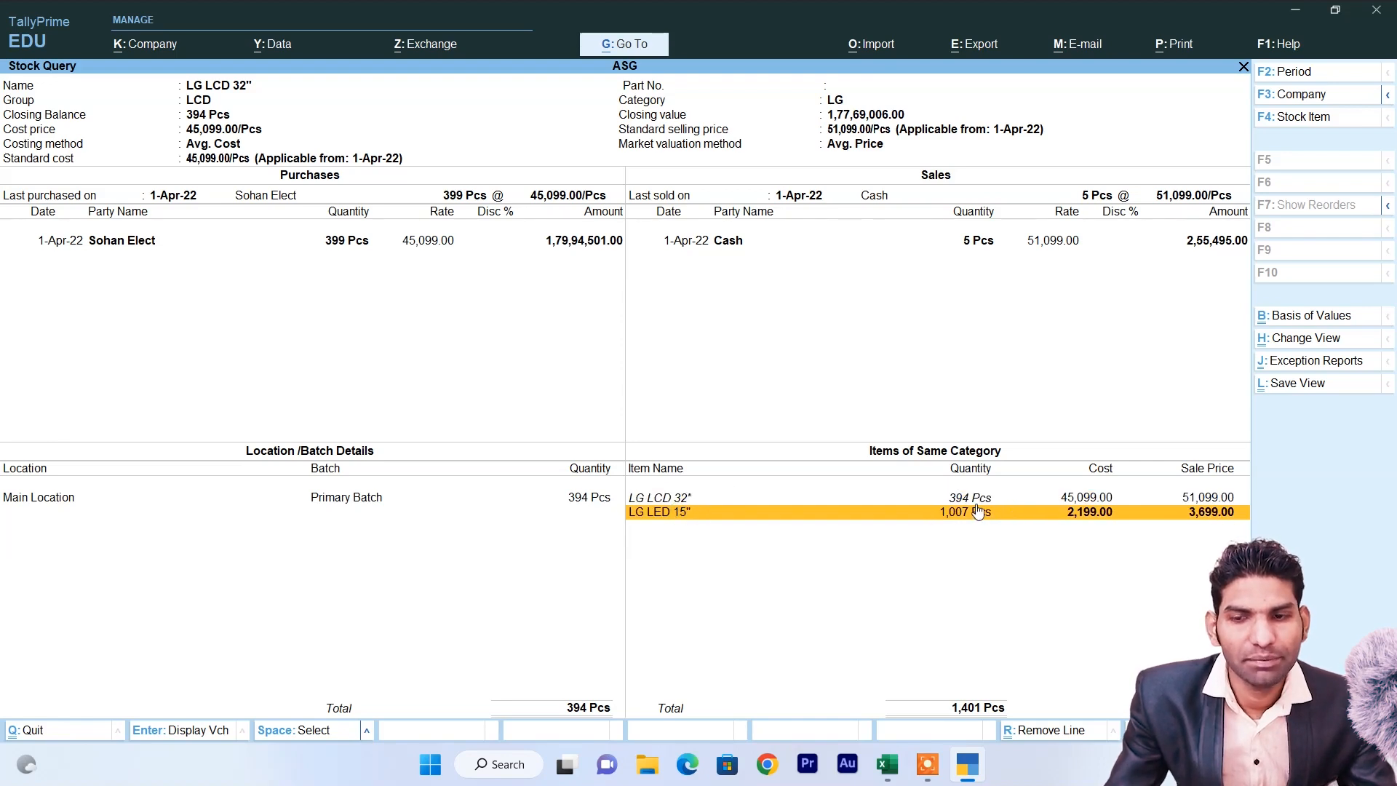
{"action": "left_click", "coordinate": [689, 498]}
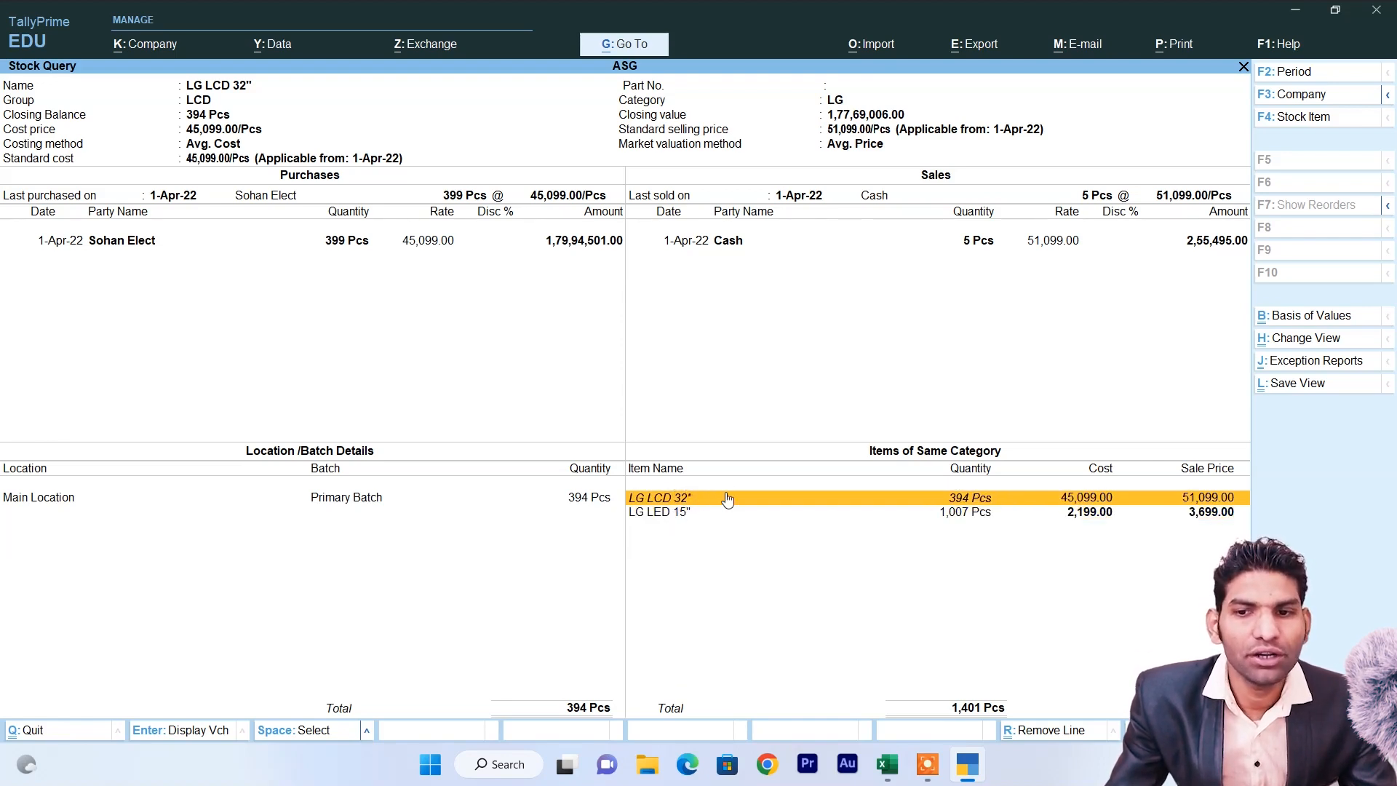
{"action": "left_click", "coordinate": [698, 510]}
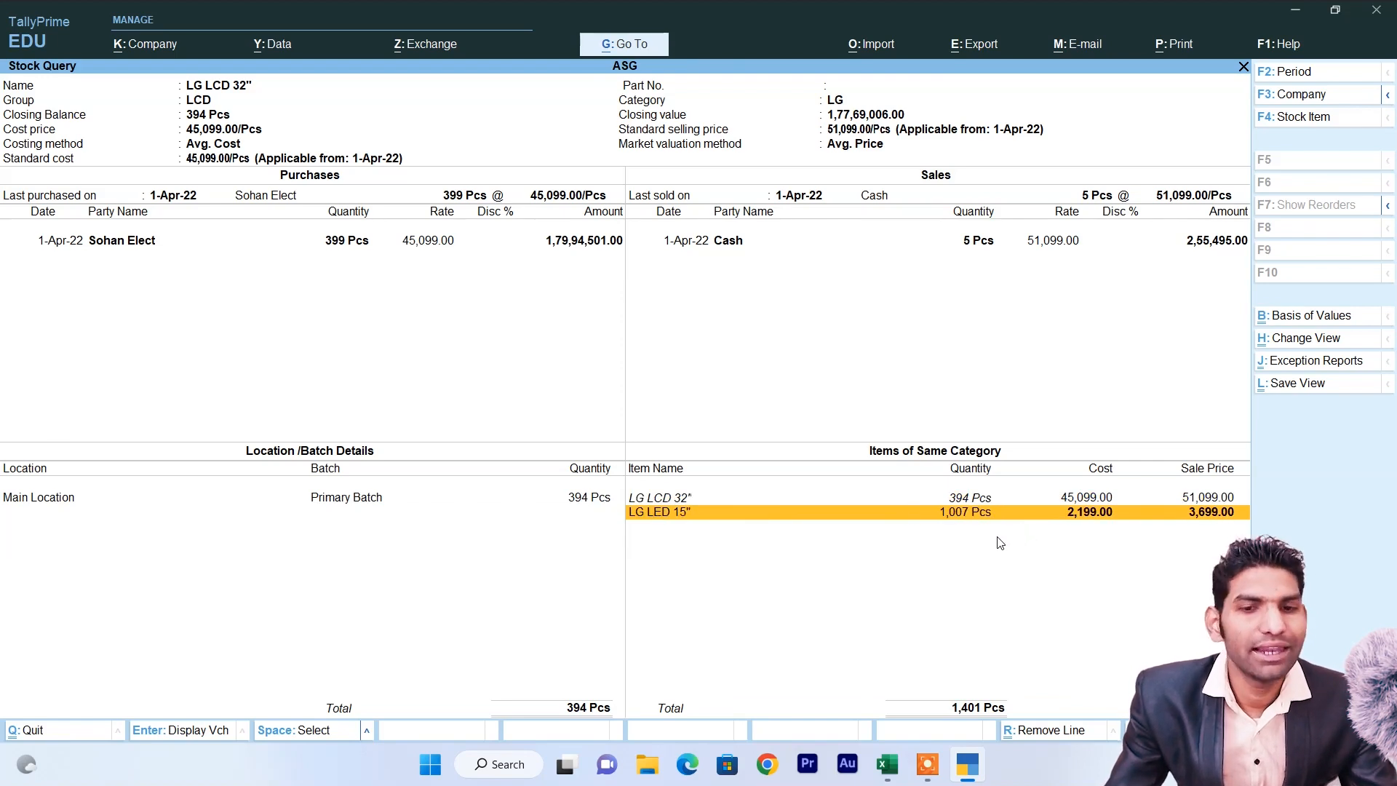
{"action": "key", "text": "F4"}
Switch the stock query to Samsung LCD 32" and check its related-item row.
{"action": "key", "text": "Down"}
{"action": "key", "text": "Down"}
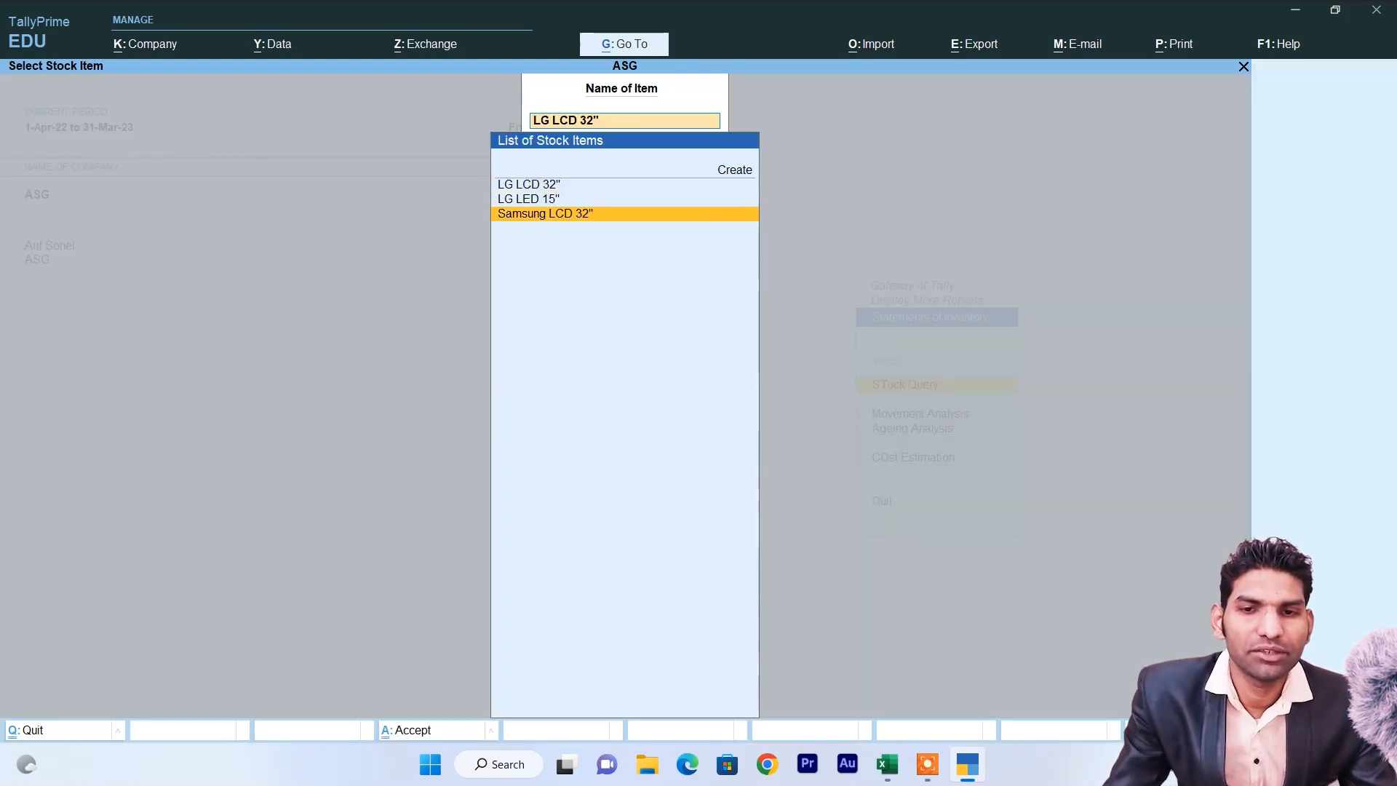
{"action": "key", "text": "Return"}
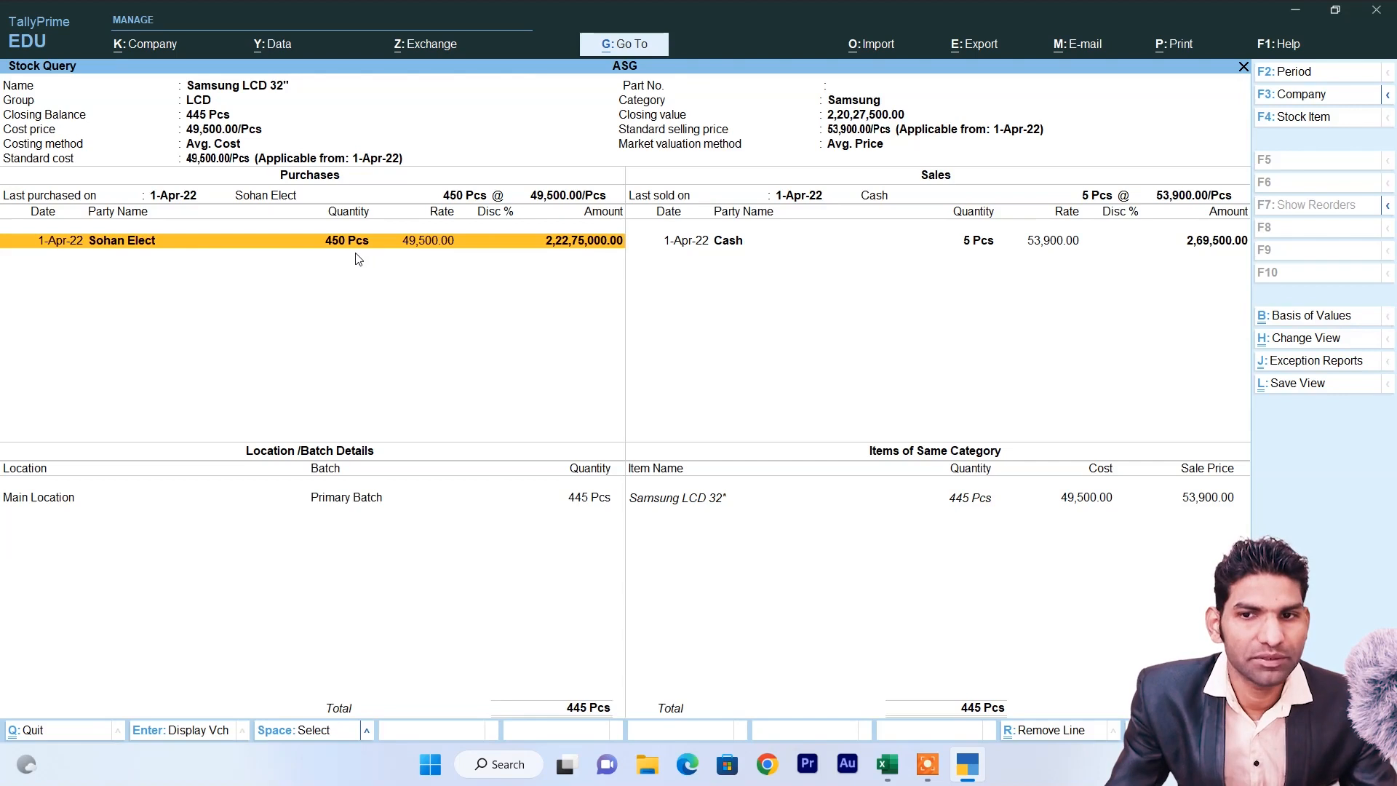
{"action": "left_click", "coordinate": [971, 505]}
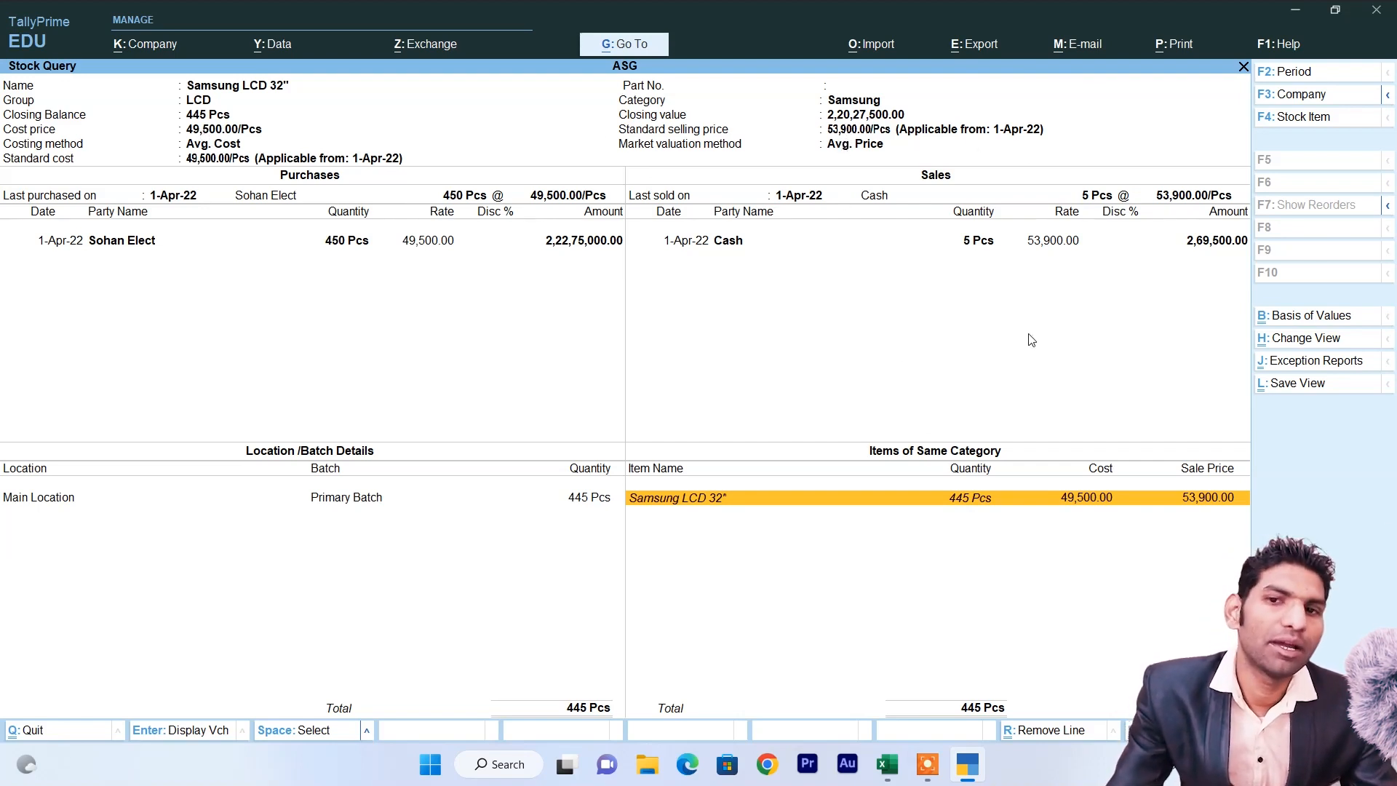
Print-preview the Samsung LCD 32" stock query zoomed to page width and scroll through it.
{"action": "key", "text": "alt+p"}
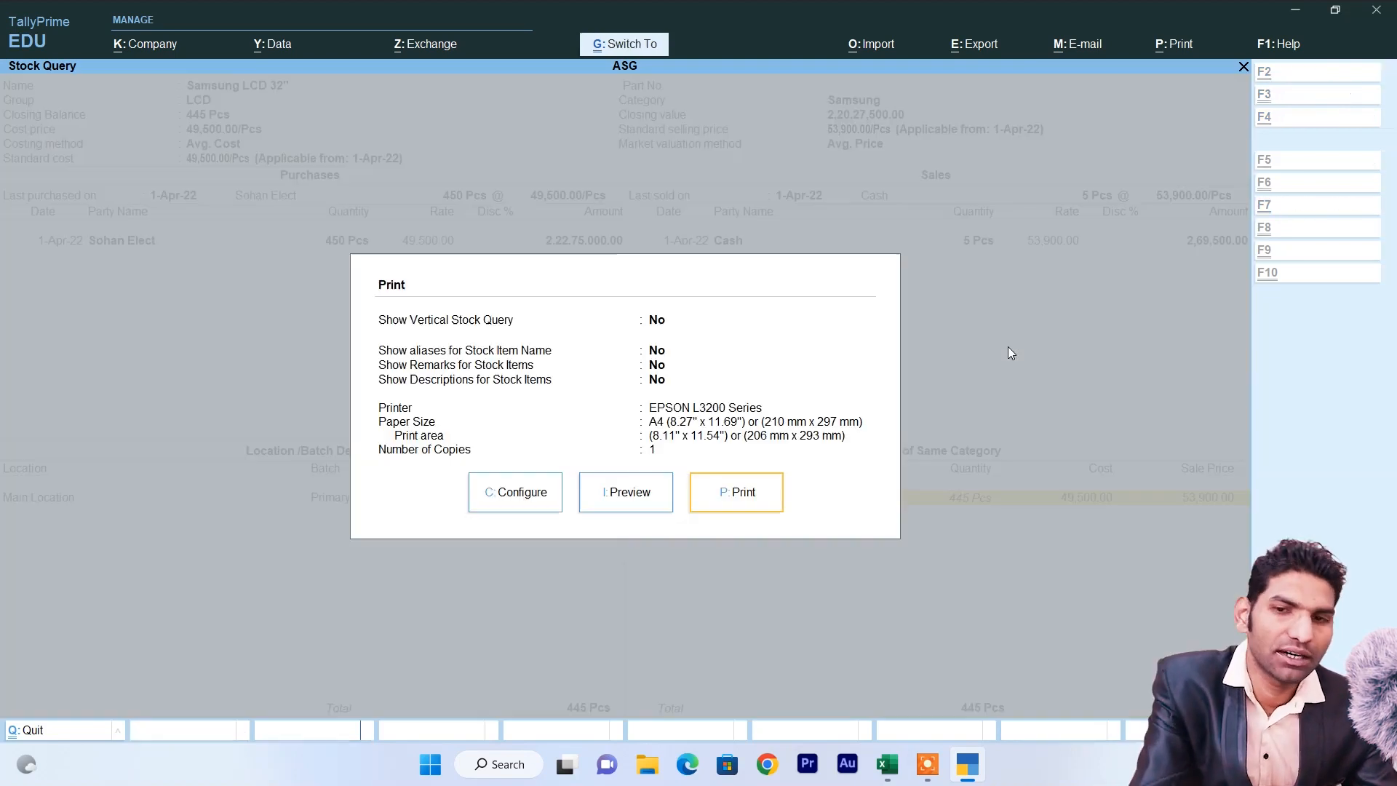
{"action": "left_click", "coordinate": [631, 494]}
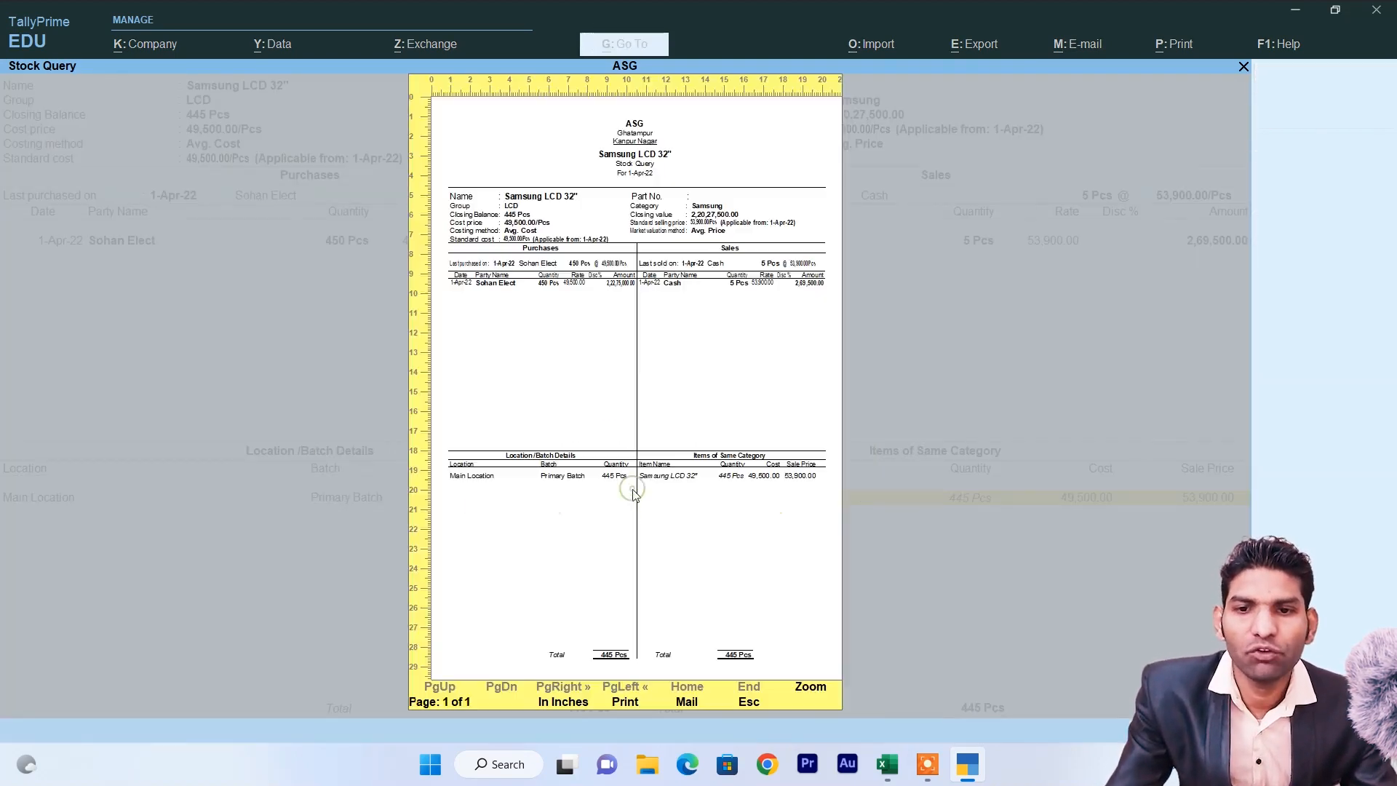
{"action": "left_click", "coordinate": [825, 697]}
{"action": "scroll", "coordinate": [648, 491], "scroll_direction": "down", "scroll_amount": 3}
{"action": "scroll", "coordinate": [648, 491], "scroll_direction": "up", "scroll_amount": 3}
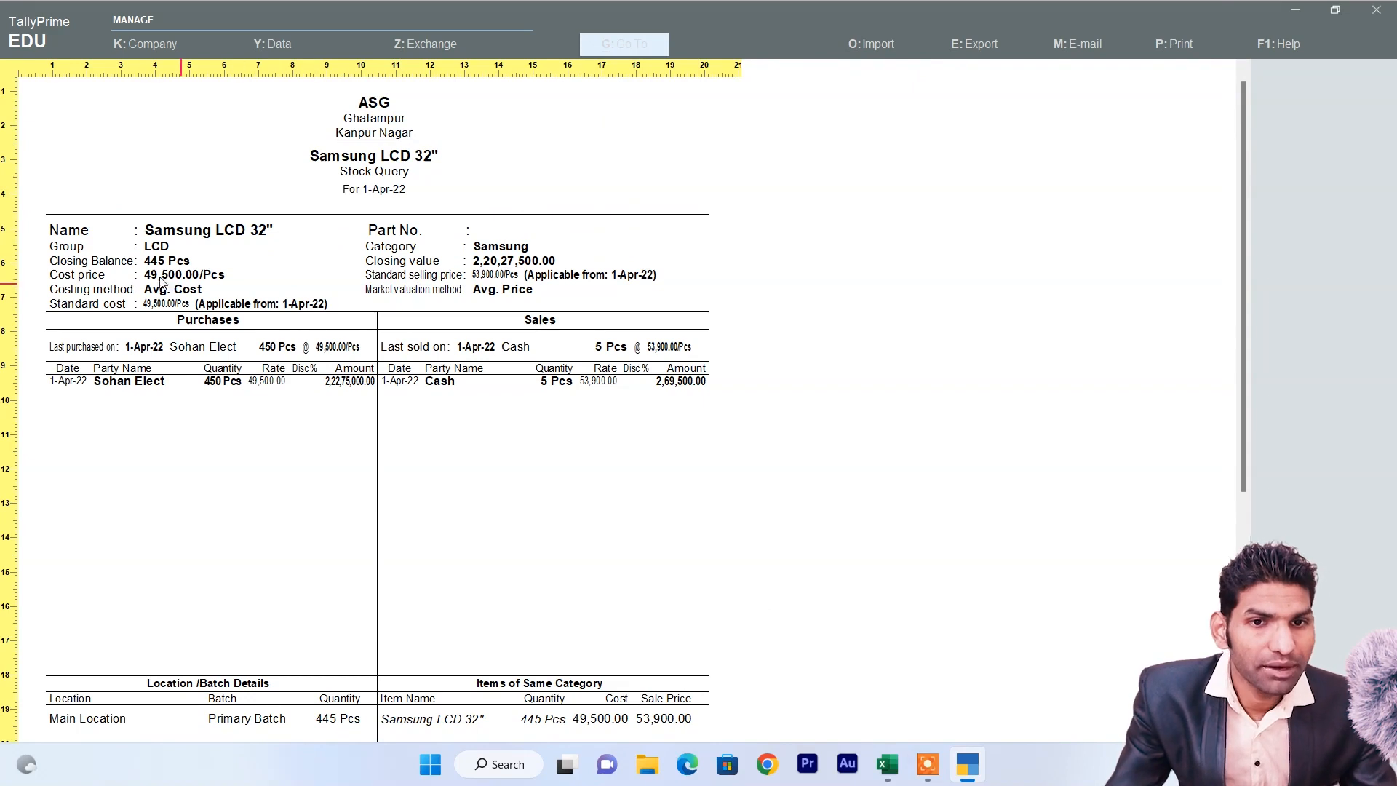
{"action": "scroll", "coordinate": [370, 431], "scroll_direction": "down", "scroll_amount": 2}
{"action": "scroll", "coordinate": [371, 432], "scroll_direction": "down", "scroll_amount": 5}
{"action": "key", "text": "Escape"}
{"action": "key", "text": "Escape"}
{"action": "key", "text": "Escape"}
{"action": "key", "text": "Escape"}
{"action": "key", "text": "Escape"}
{"action": "key", "text": "Escape"}
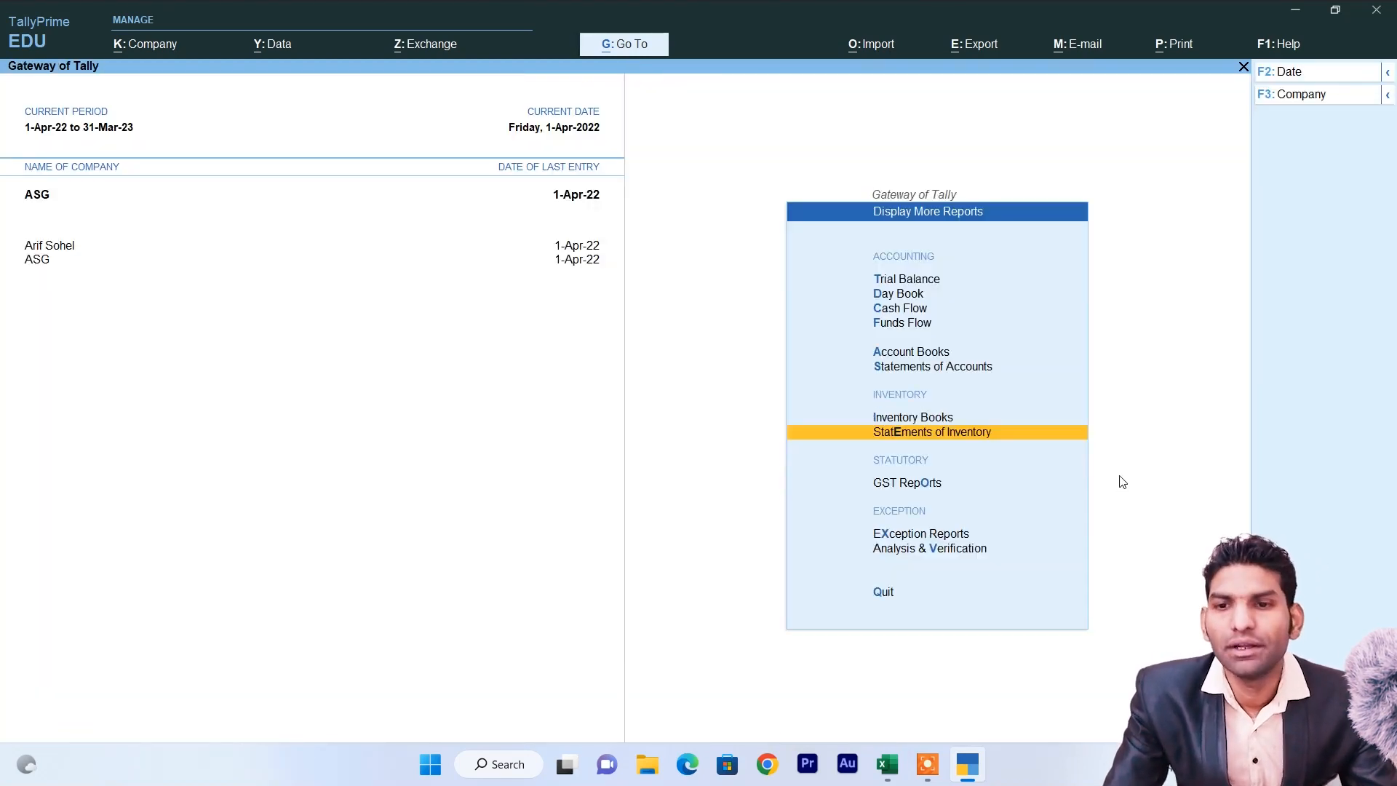
Open the Samsung LCD 32" monthly summary from Inventory Books > Stock Item.
{"action": "key", "text": "Up"}
{"action": "key", "text": "Return"}
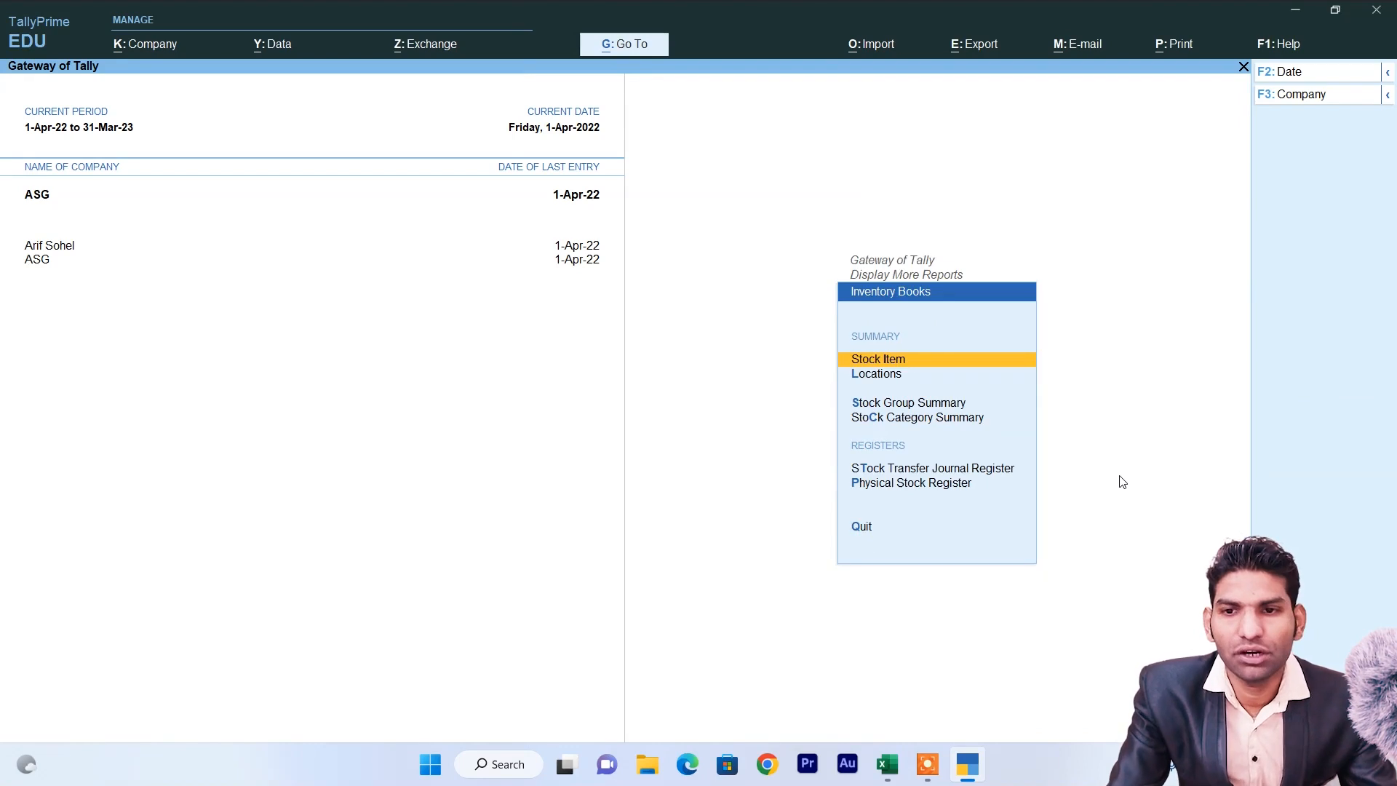
{"action": "key", "text": "Return"}
{"action": "key", "text": "Down"}
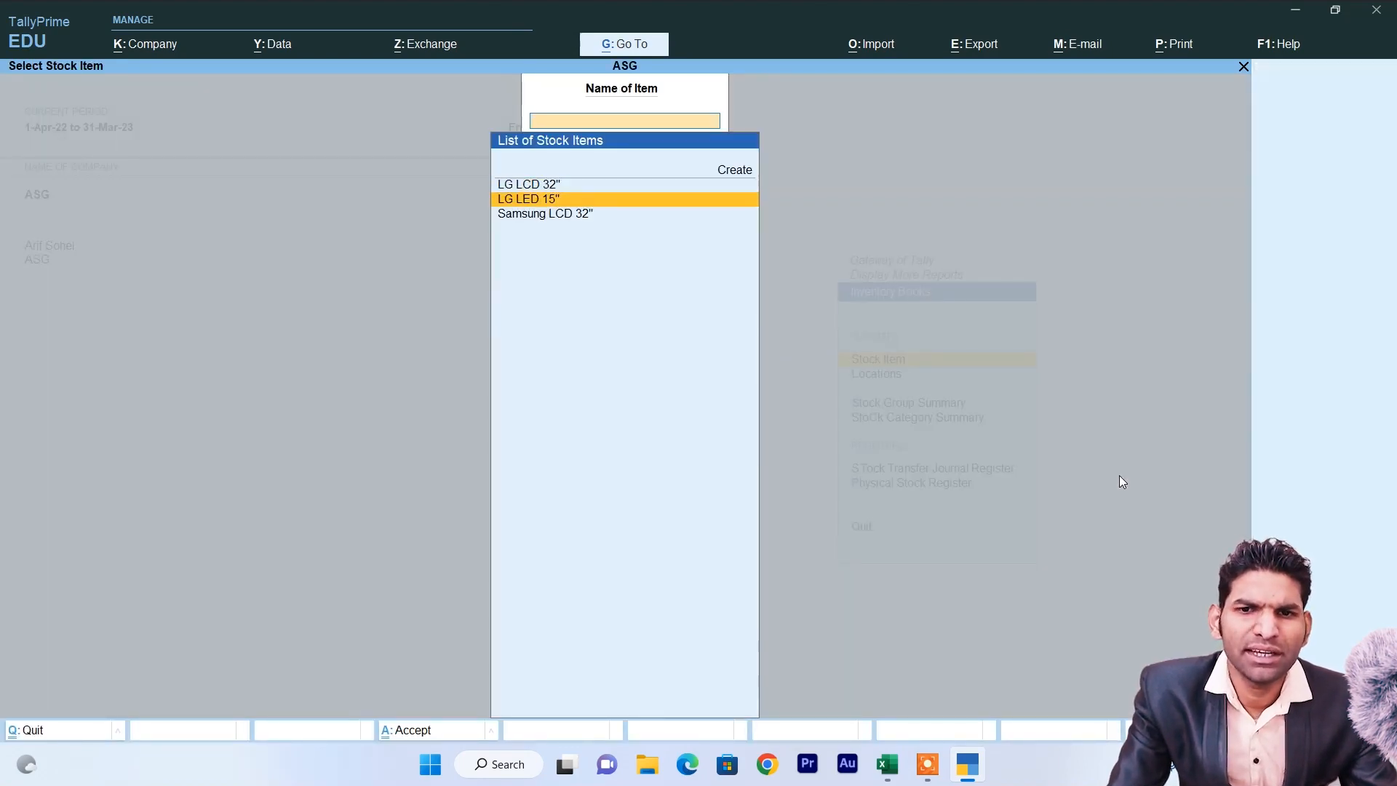
{"action": "key", "text": "Down"}
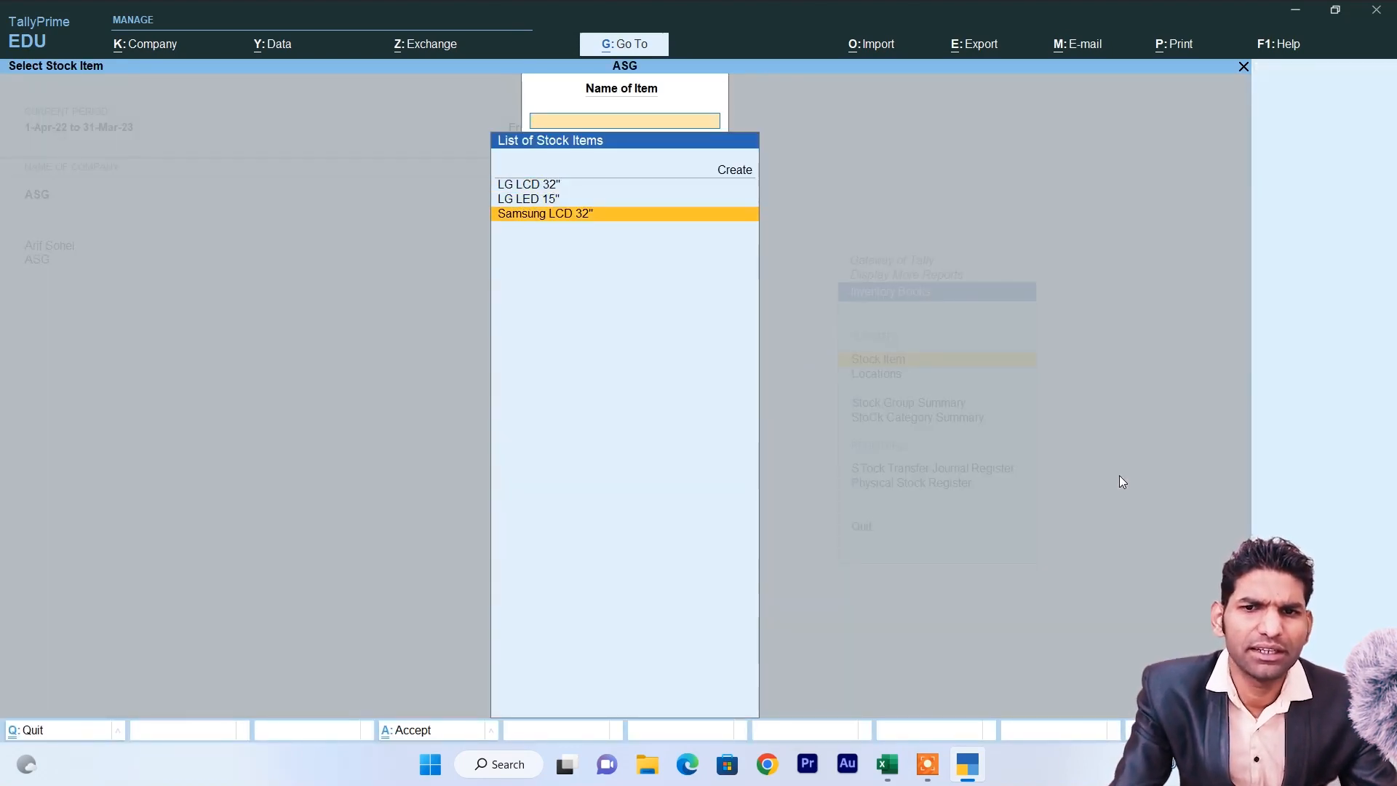
{"action": "key", "text": "Return"}
{"action": "key", "text": "Return"}
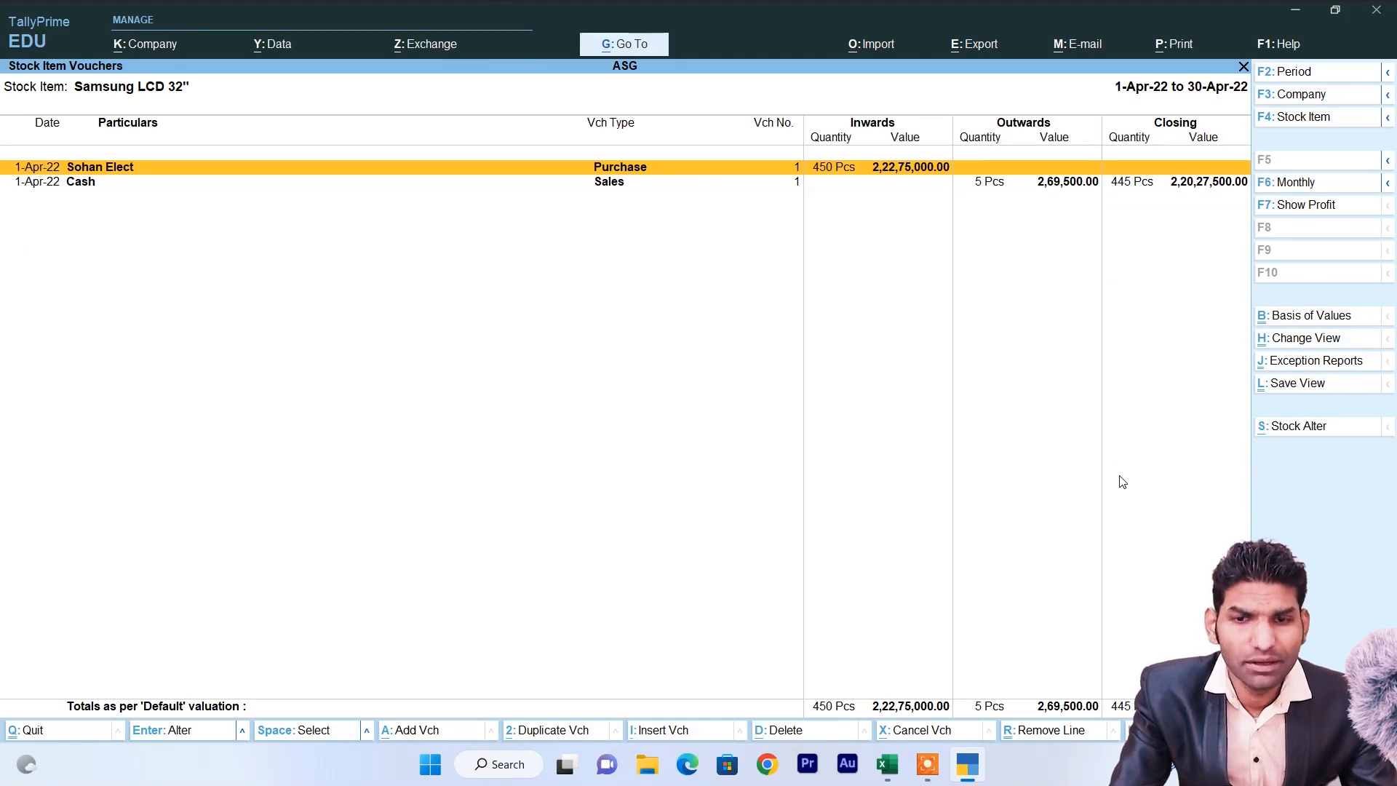
{"action": "key", "text": "Escape"}
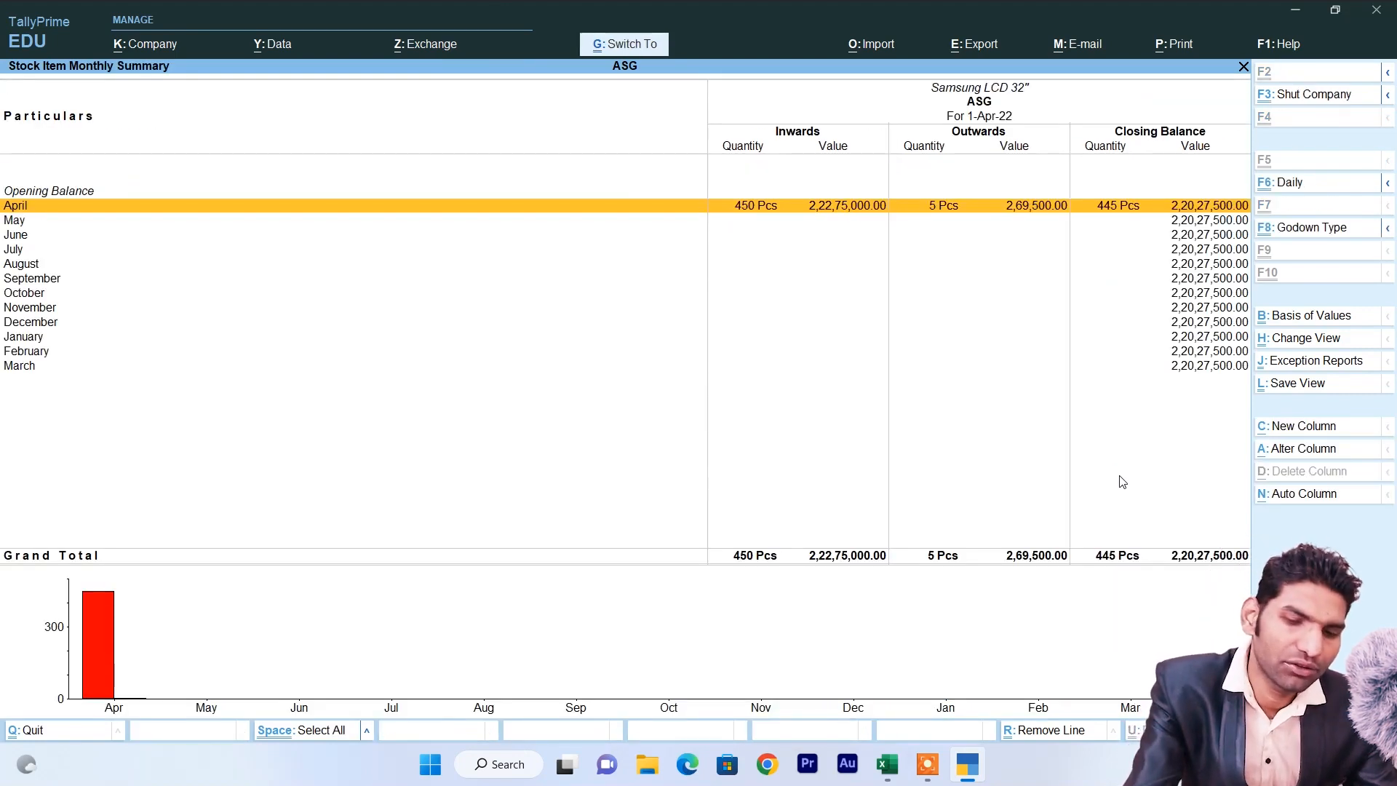
Print-preview the monthly summary zoomed to page width, then return to the item list.
{"action": "key", "text": "ctrl+p"}
{"action": "key", "text": "i"}
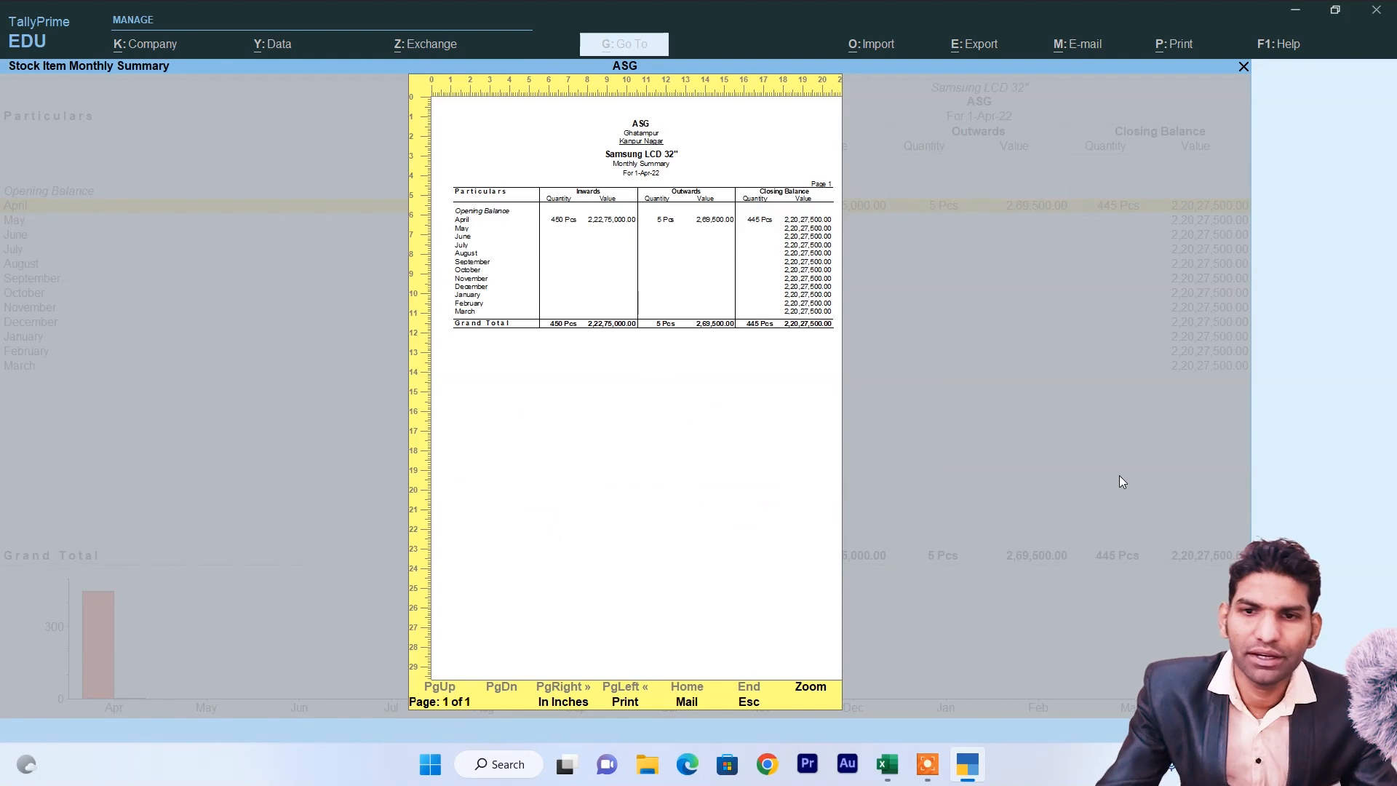
{"action": "left_click", "coordinate": [811, 688]}
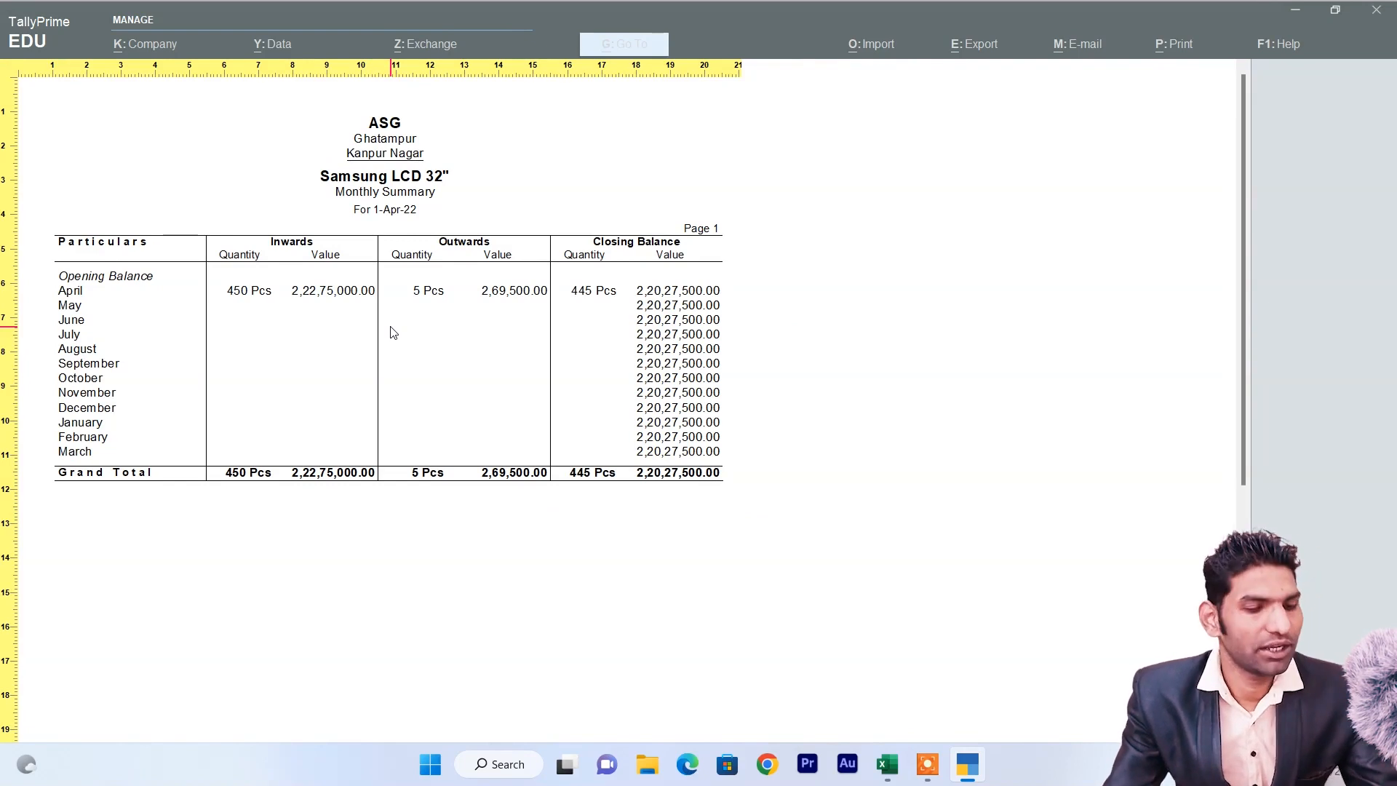
{"action": "key", "text": "Escape"}
{"action": "key", "text": "Escape"}
{"action": "key", "text": "Escape"}
{"action": "key", "text": "Escape"}
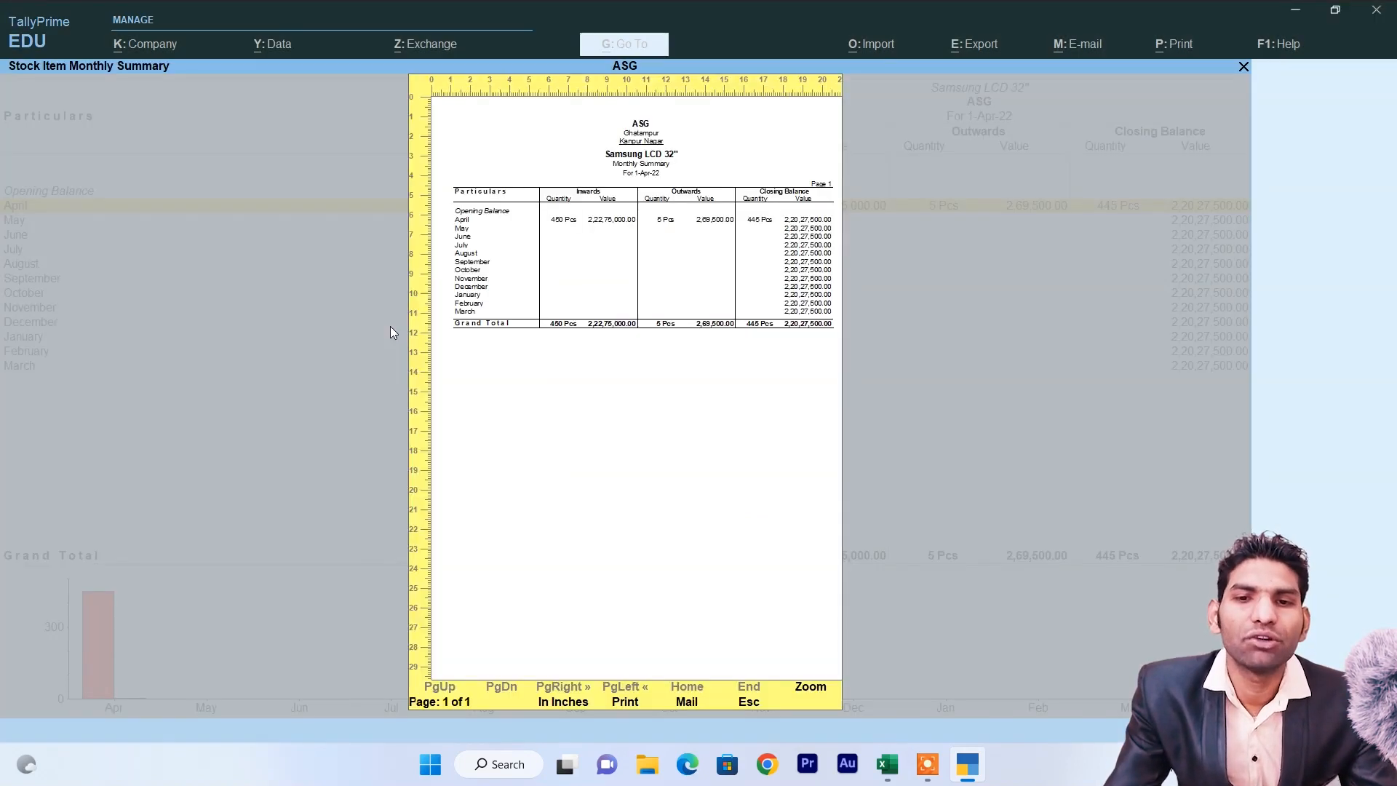
Open the April stock item register for LG LCD 32".
{"action": "key", "text": "Escape"}
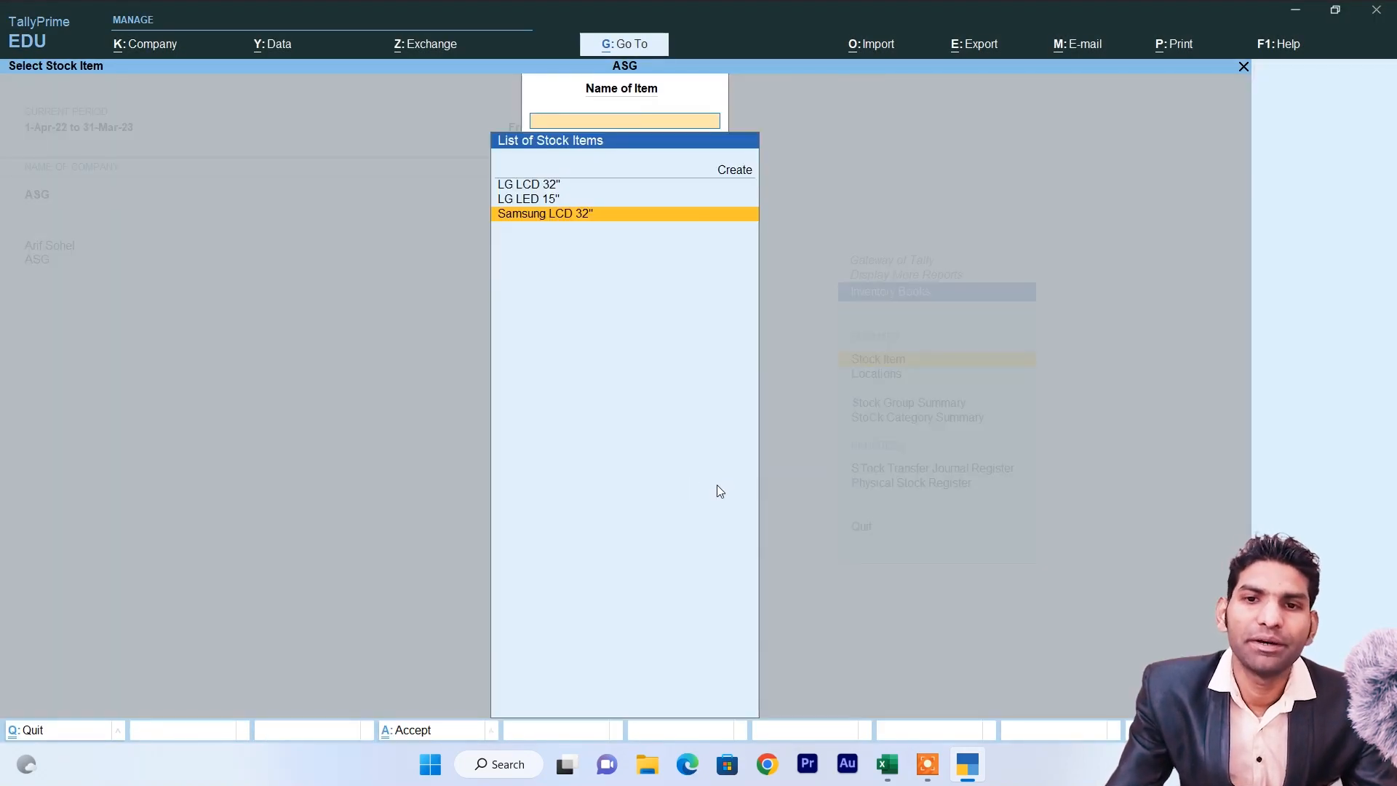
{"action": "key", "text": "Escape"}
{"action": "key", "text": "Return"}
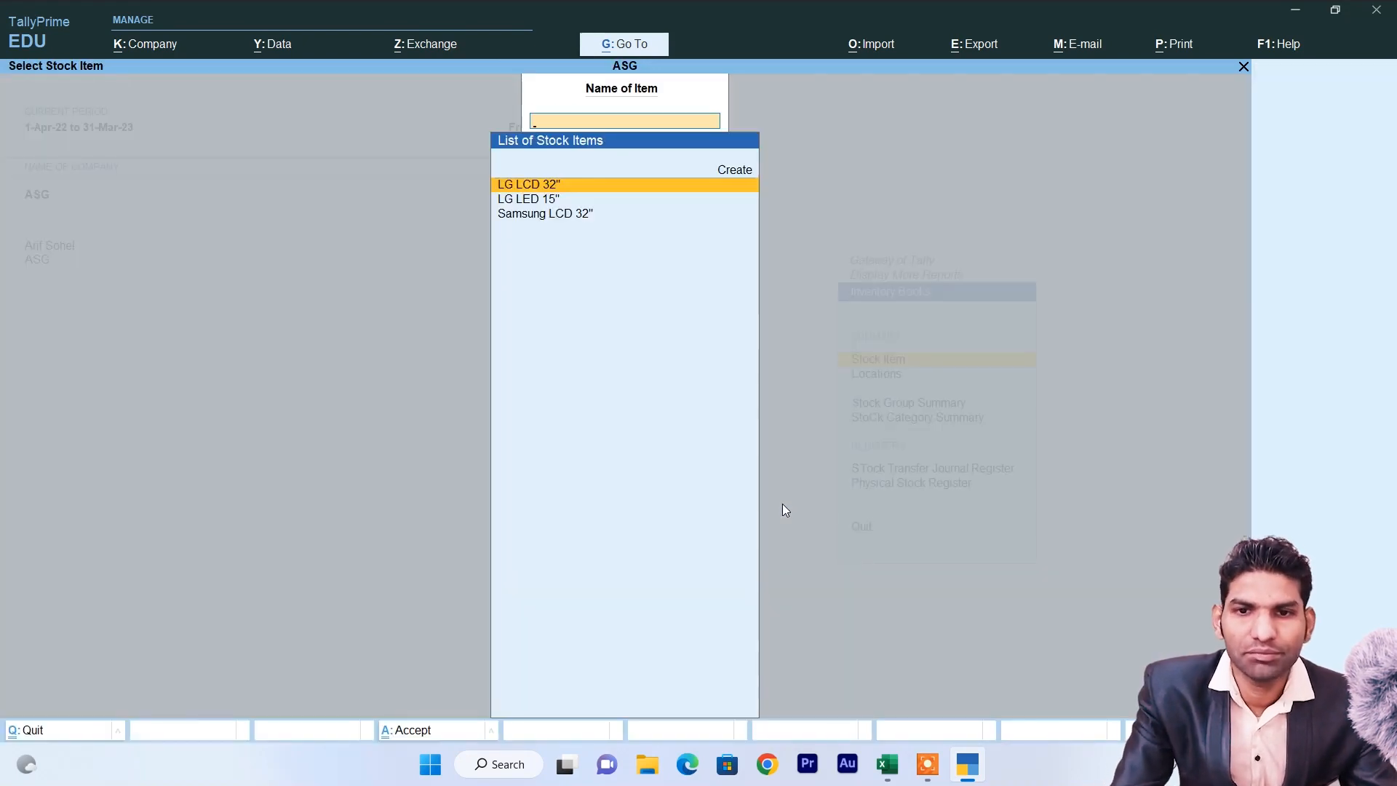
{"action": "key", "text": "Return"}
{"action": "key", "text": "Return"}
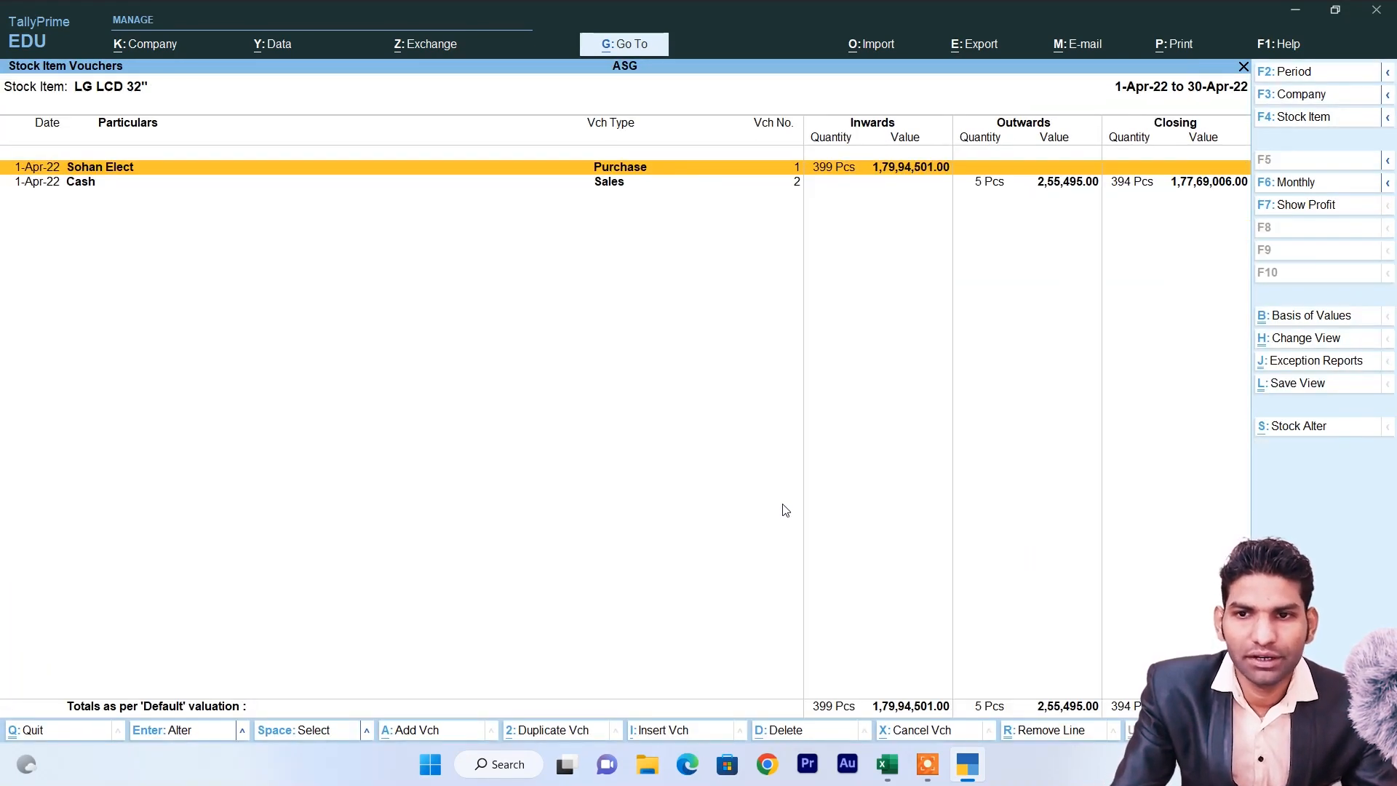
Print-preview the register zoomed to page width, then return to the Gateway of Tally.
{"action": "key", "text": "ctrl+p"}
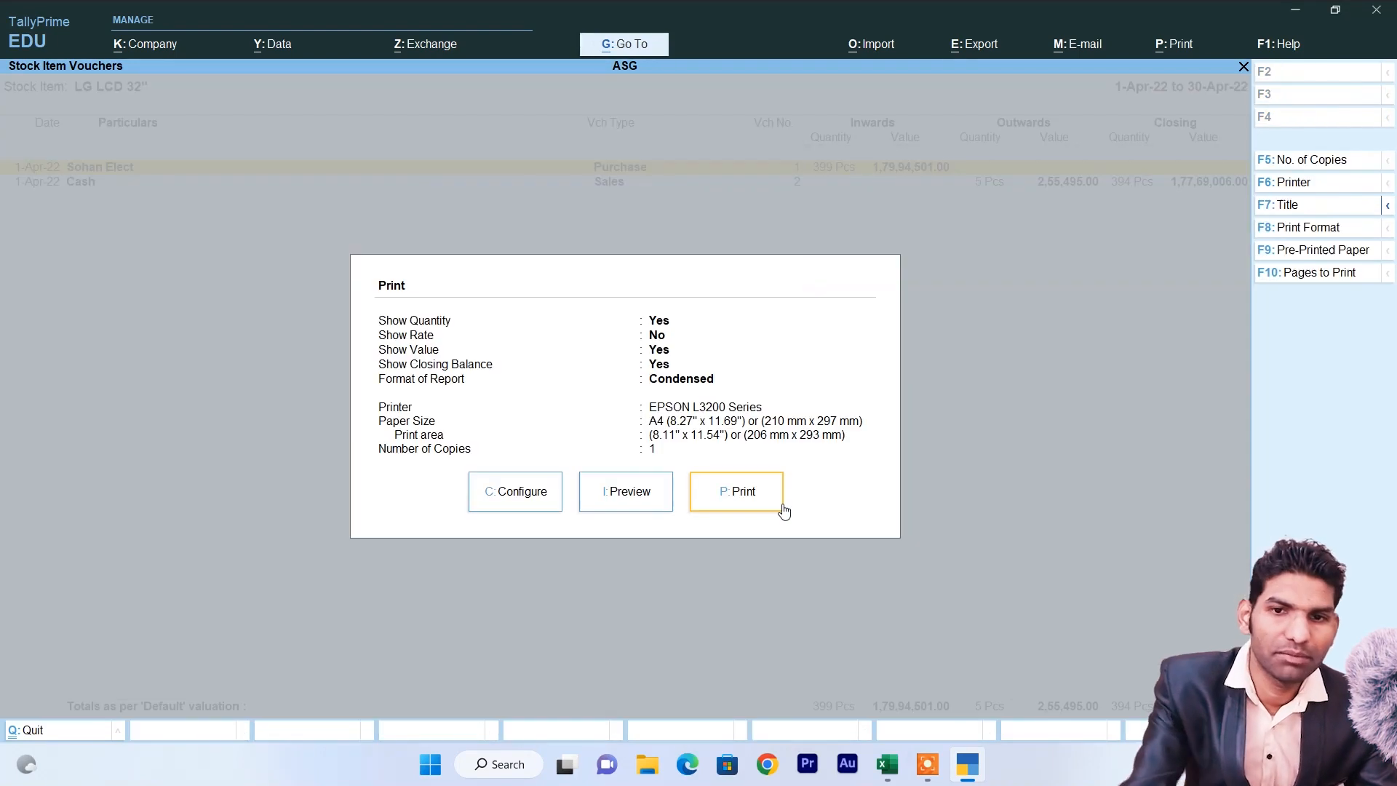
{"action": "key", "text": "i"}
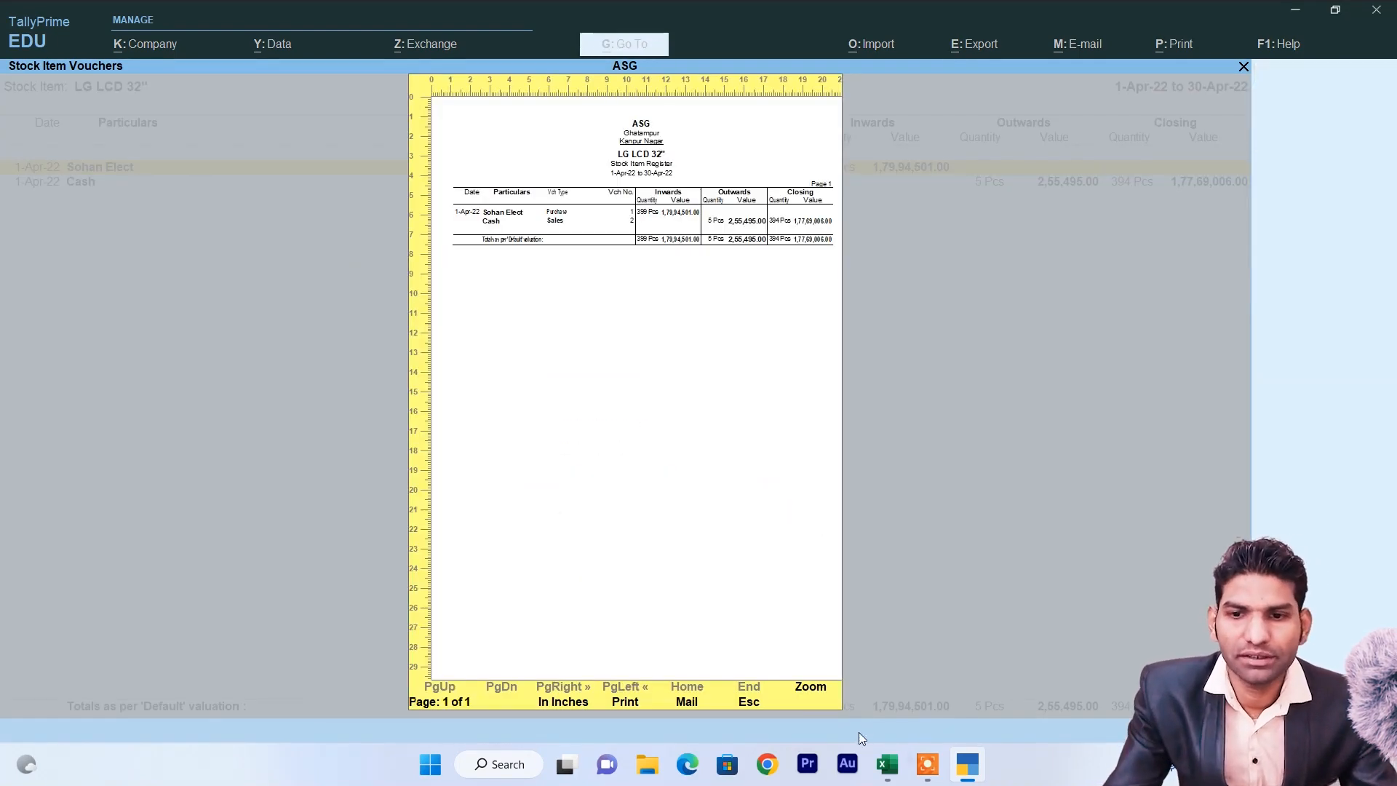
{"action": "left_click", "coordinate": [823, 693]}
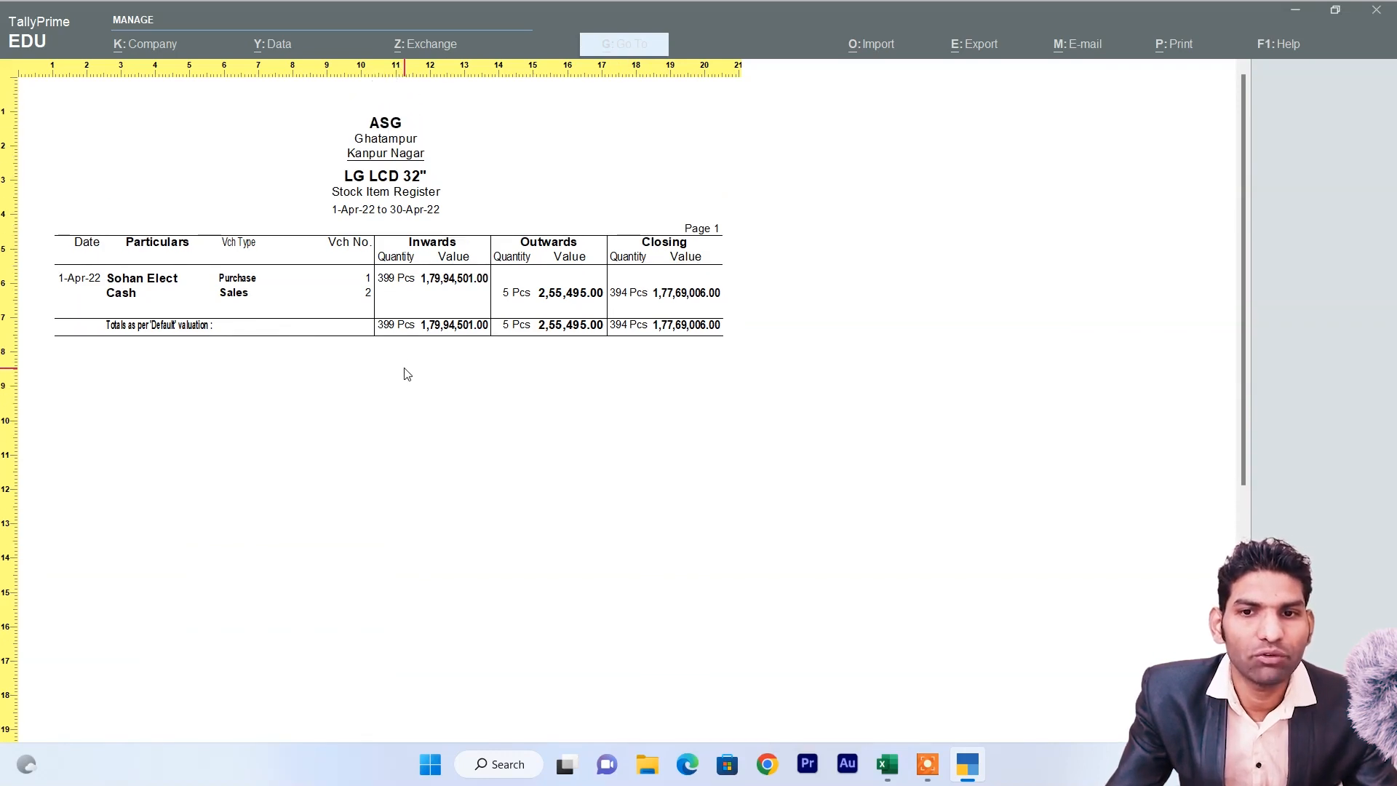
{"action": "key", "text": "Escape"}
{"action": "key", "text": "Escape"}
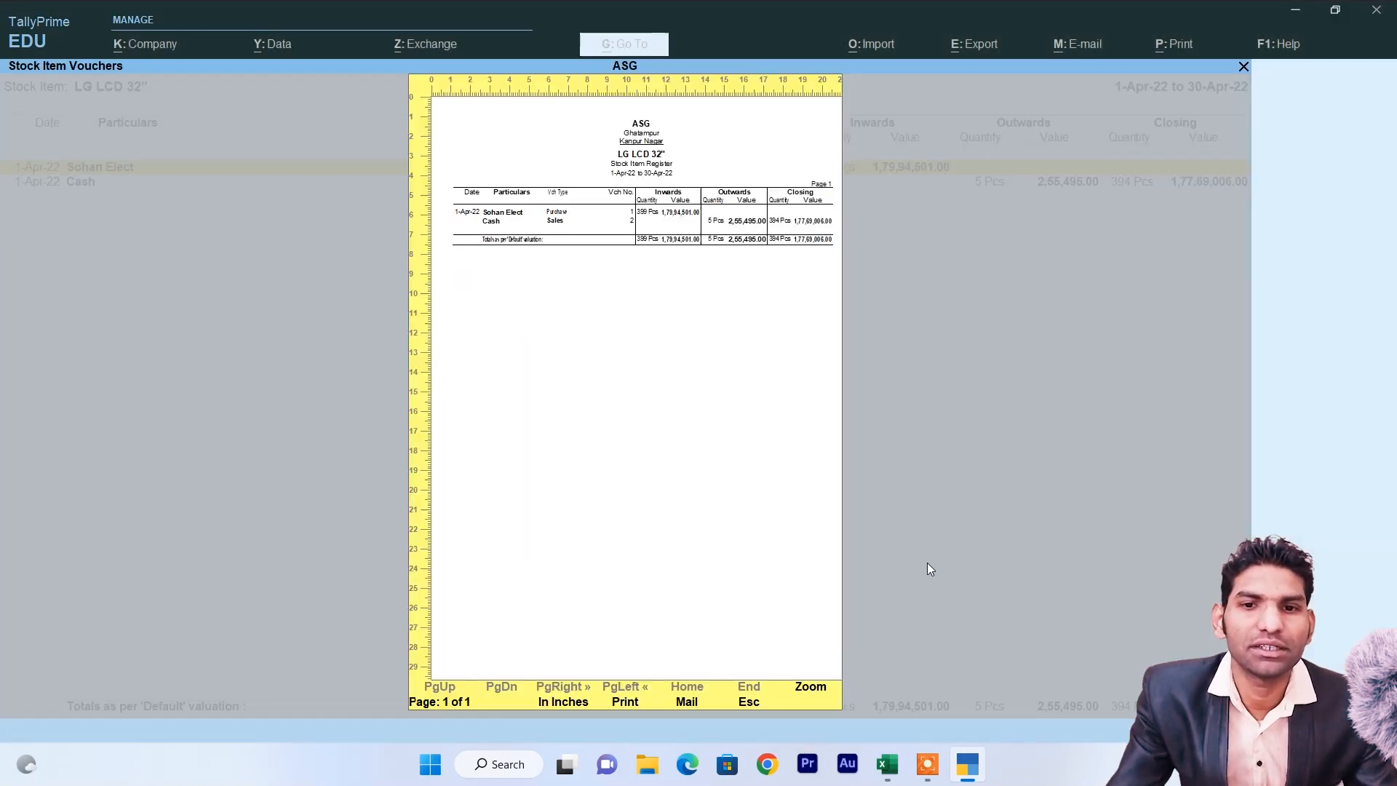
{"action": "key", "text": "Escape"}
{"action": "key", "text": "Escape"}
{"action": "key", "text": "Escape"}
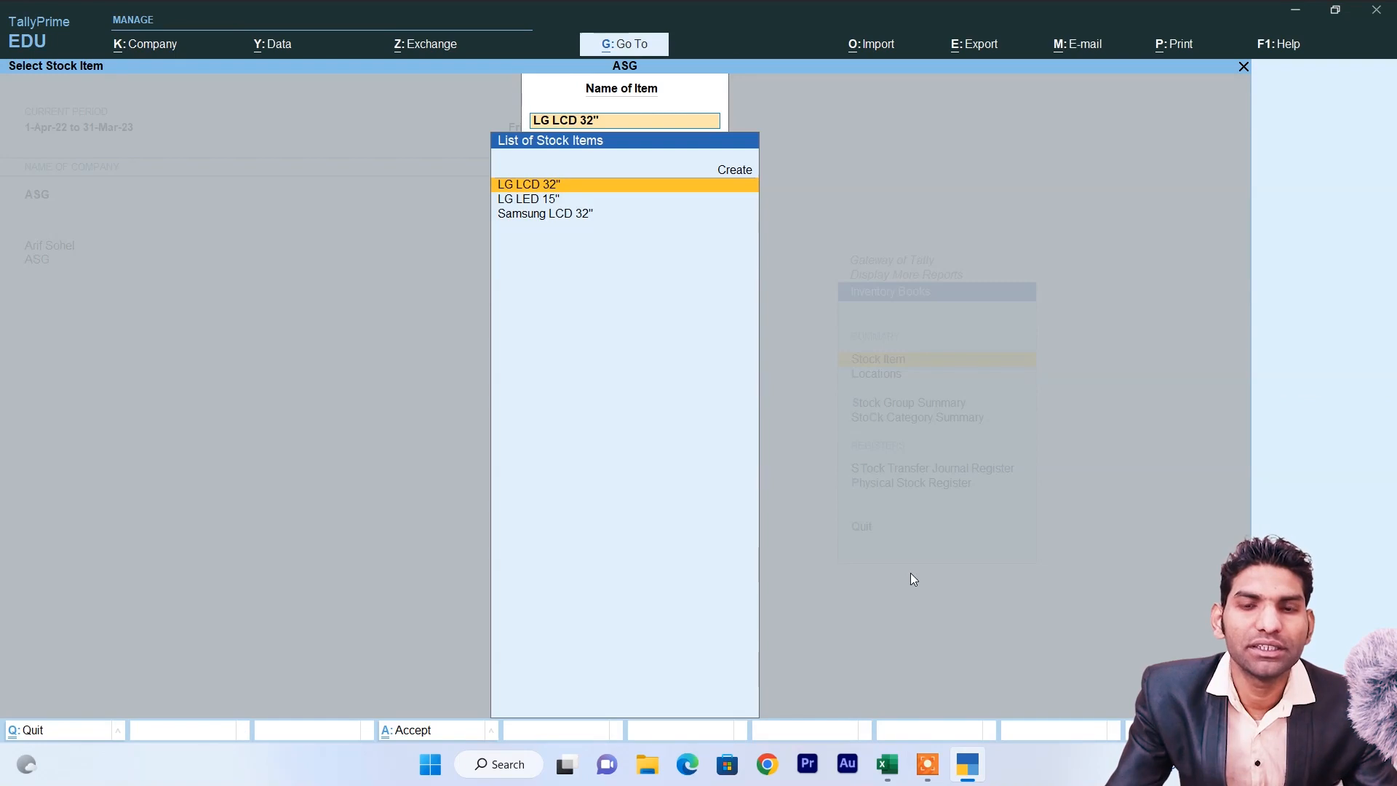
{"action": "key", "text": "Escape"}
{"action": "key", "text": "Escape"}
{"action": "key", "text": "Escape"}
{"action": "key", "text": "Escape"}
{"action": "key", "text": "Escape"}
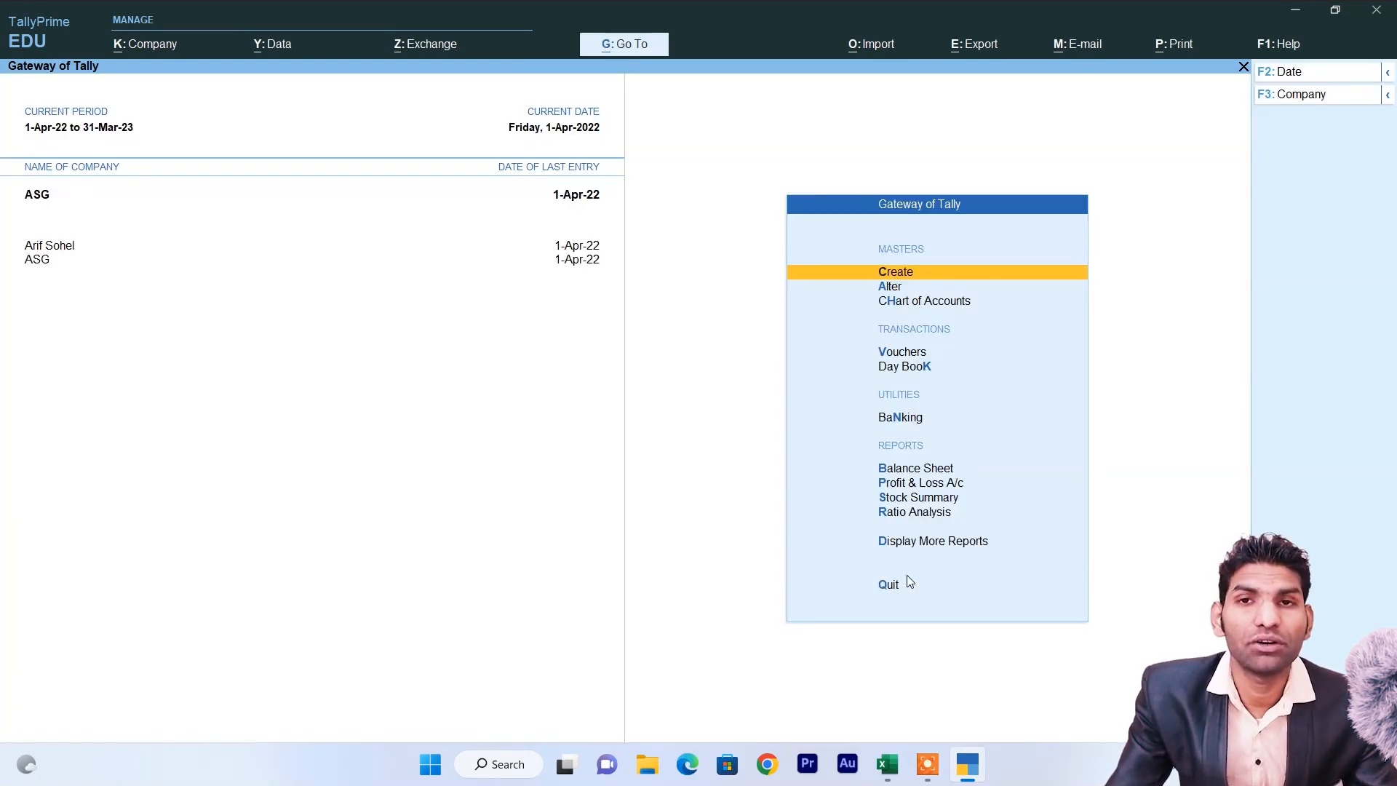